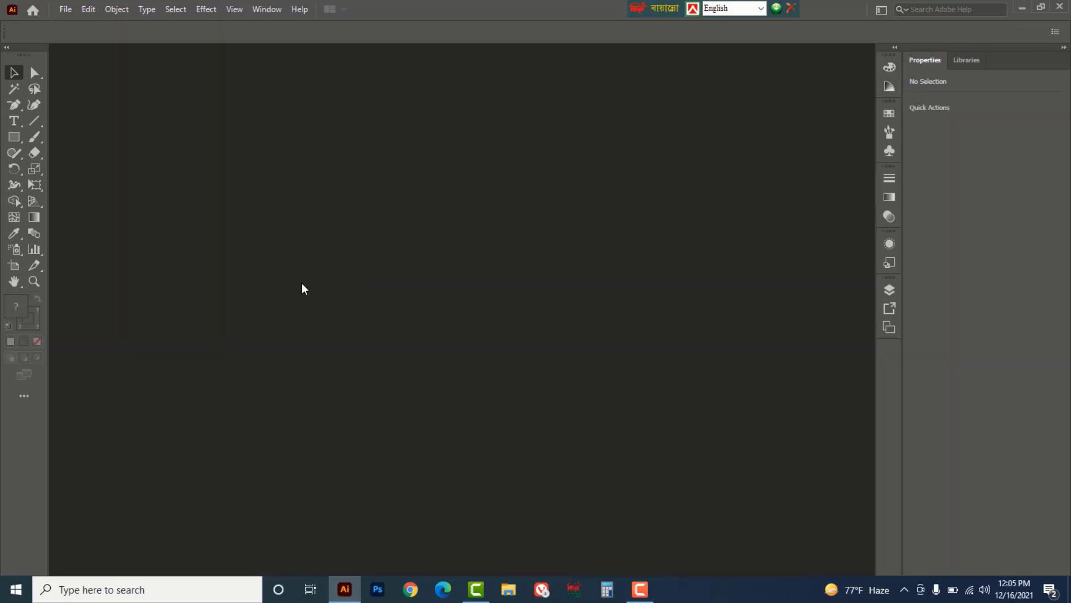
- Create a 17 × 22 in document in inches with 0.125 in bleed on every side
{"action": "left_click", "coordinate": [66, 9]}
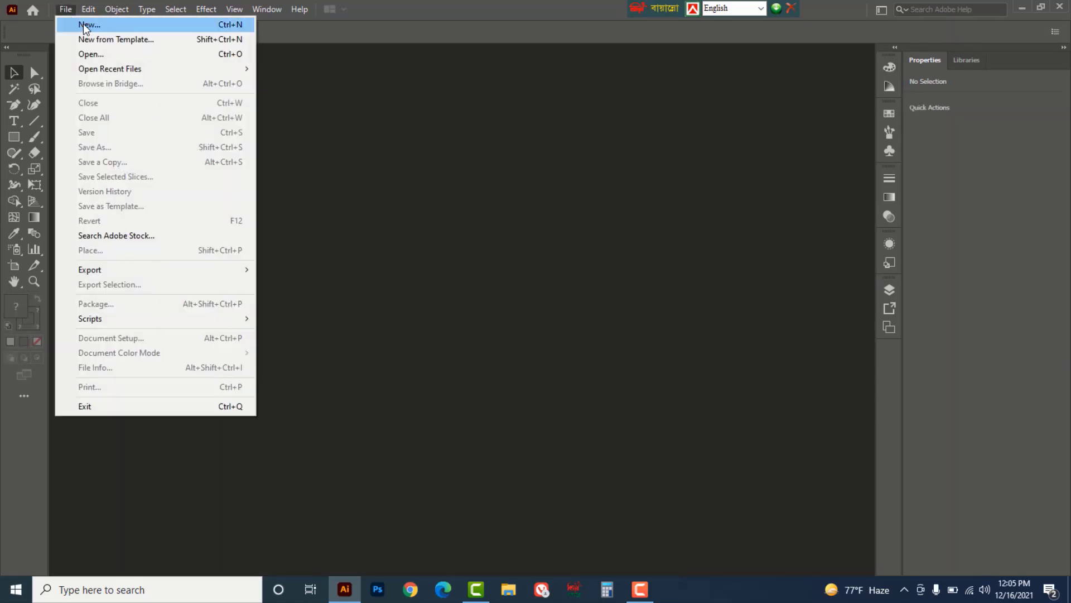
{"action": "left_click", "coordinate": [81, 25]}
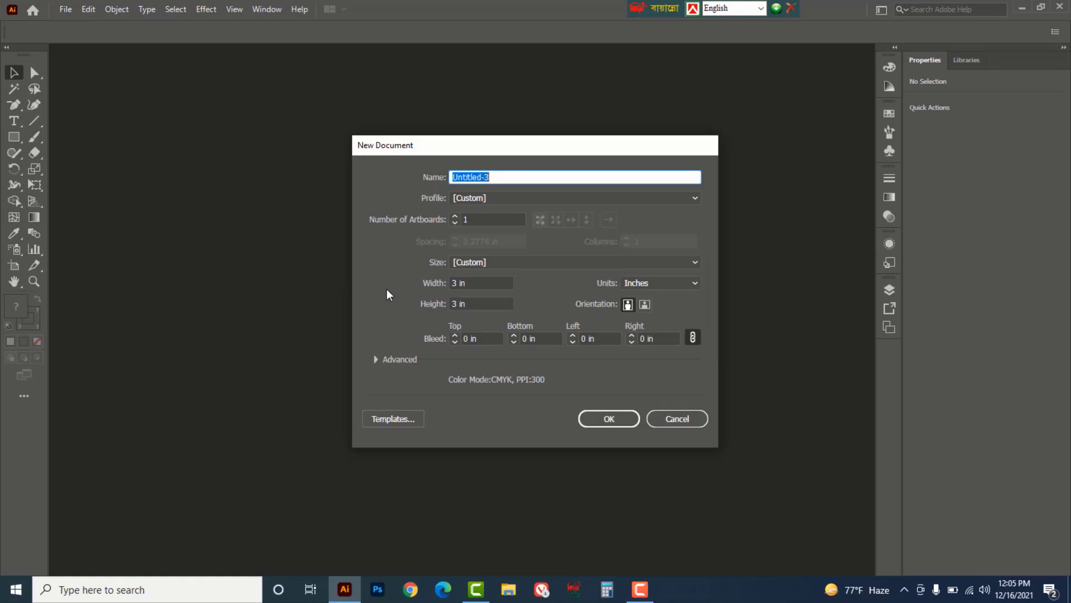
{"action": "left_click", "coordinate": [472, 281]}
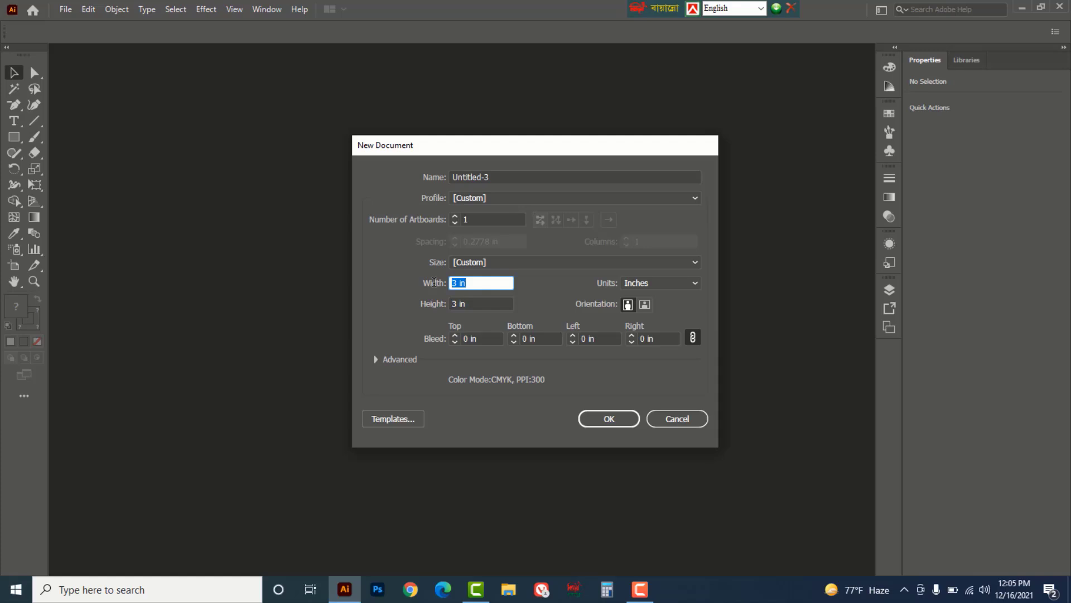
{"action": "type", "text": "17"}
{"action": "key", "text": "Tab"}
{"action": "type", "text": "22"}
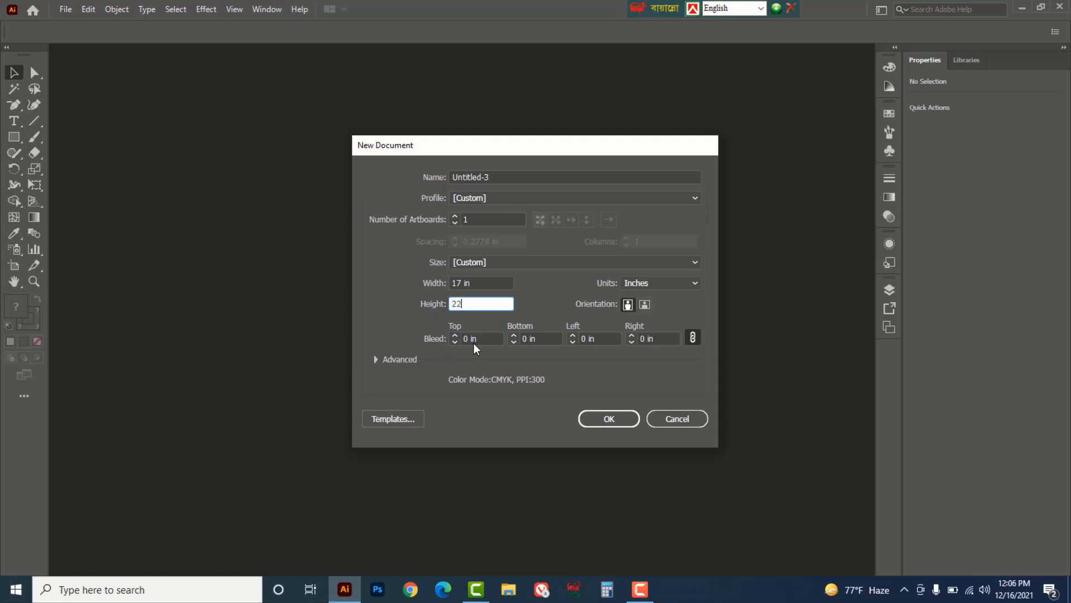
{"action": "key", "text": "Tab"}
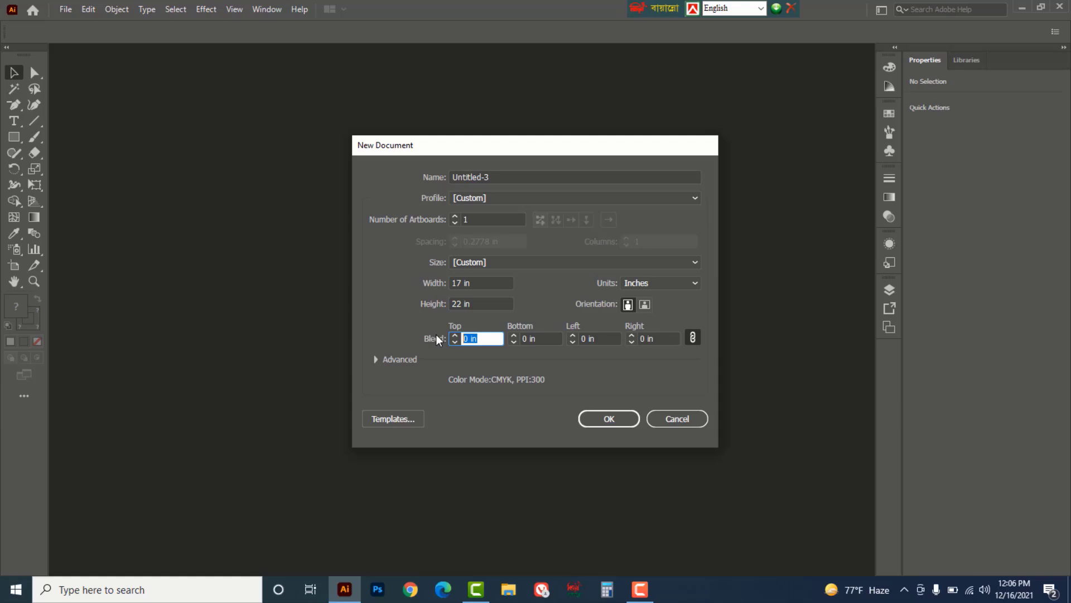
{"action": "type", "text": "0.125"}
{"action": "left_click", "coordinate": [698, 282]}
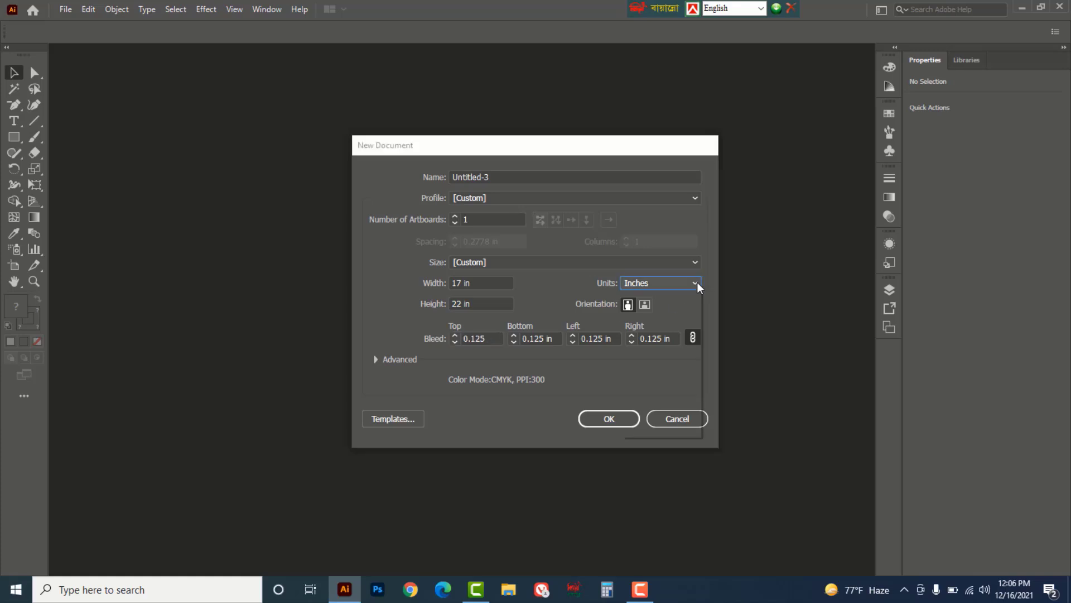
{"action": "left_click", "coordinate": [709, 230]}
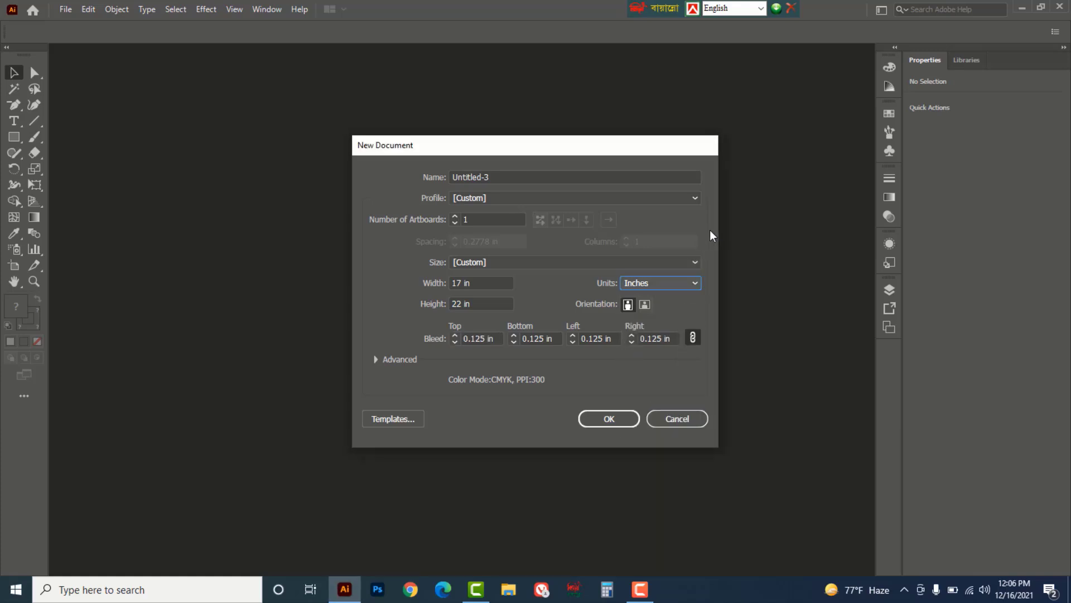
{"action": "left_click", "coordinate": [376, 359]}
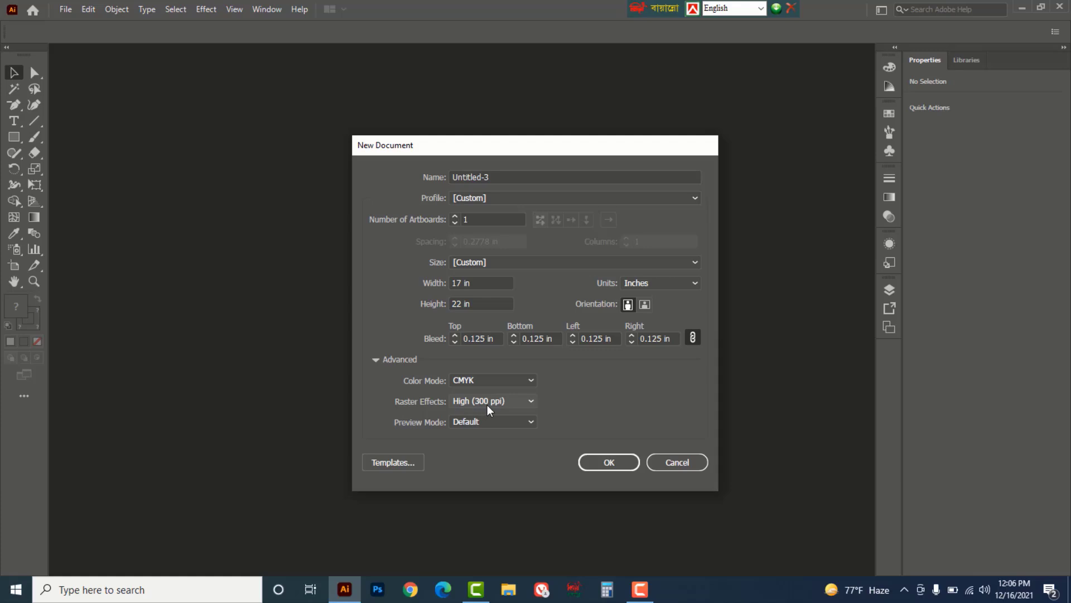
{"action": "left_click", "coordinate": [610, 461]}
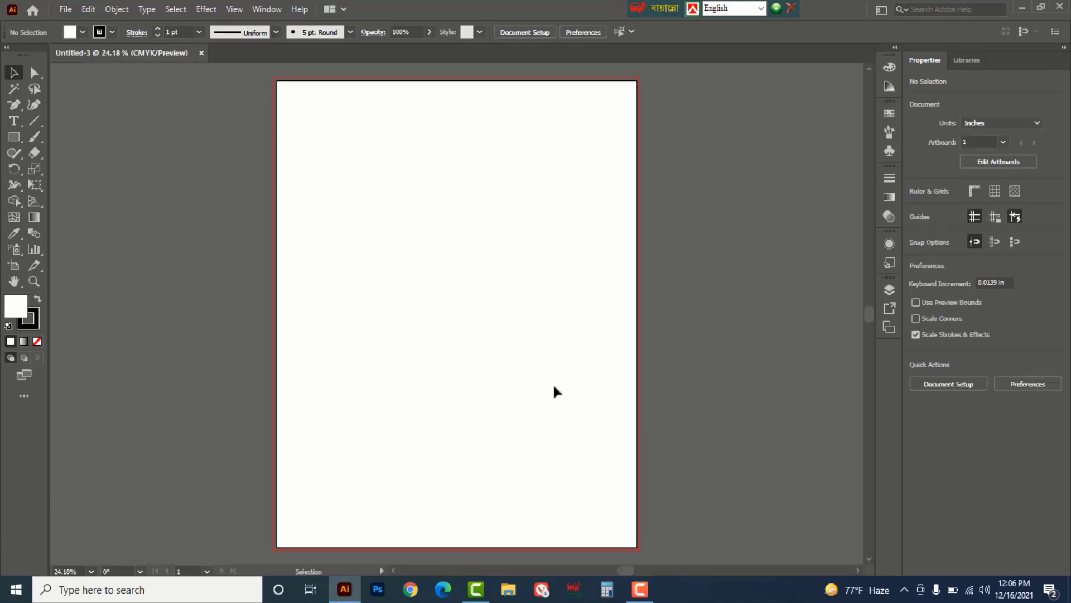
- Pick the Type tool, switch the keyboard to Bijoy Classic and the font to SutonnyMJ
{"action": "left_click_drag", "start_coordinate": [15, 124], "coordinate": [77, 125]}
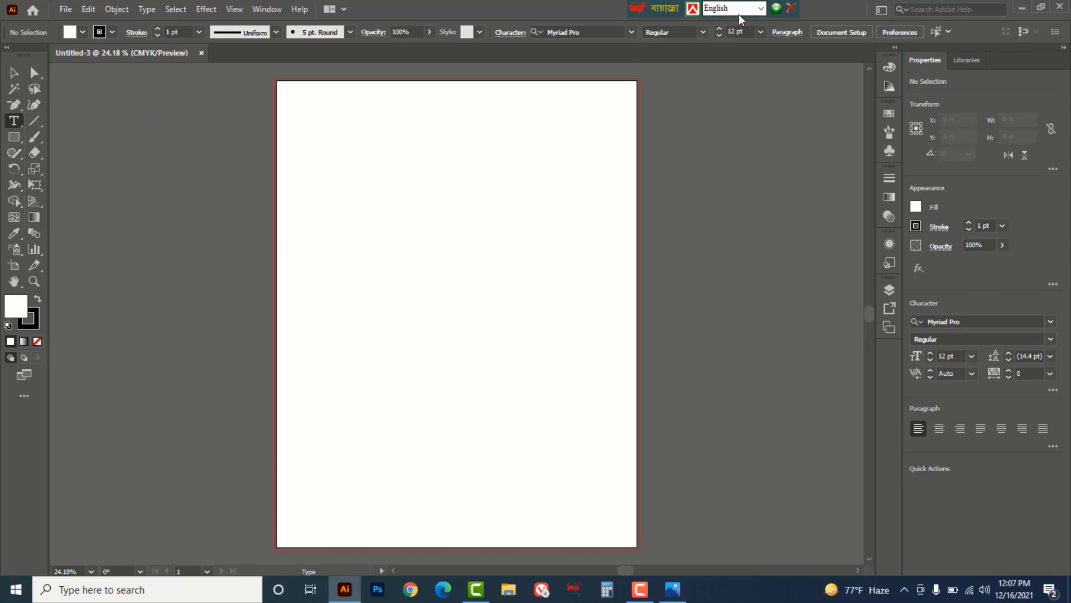
{"action": "left_click", "coordinate": [761, 8]}
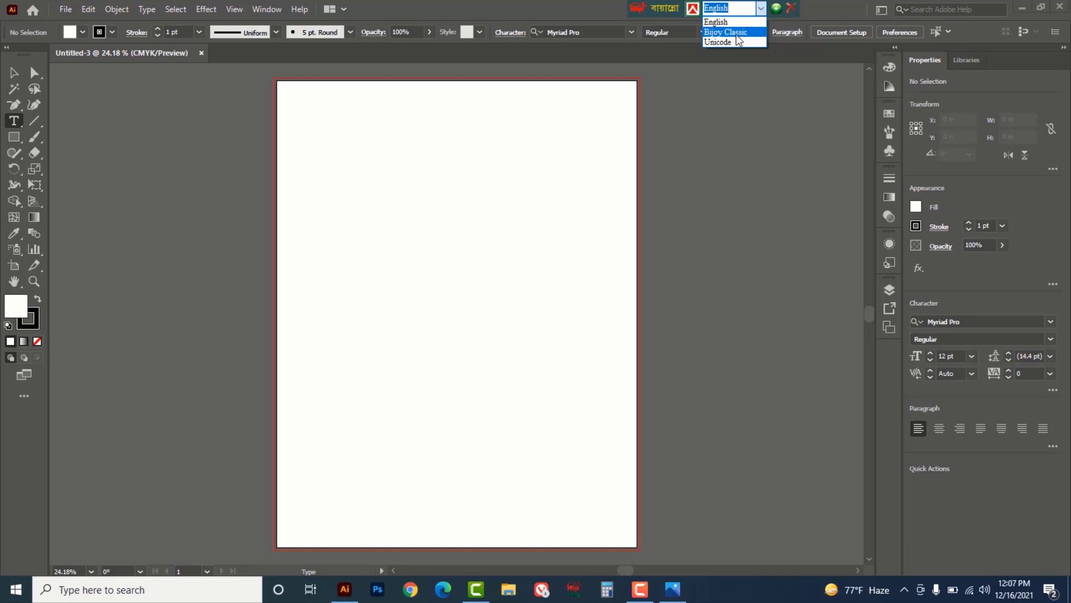
{"action": "left_click", "coordinate": [738, 34]}
{"action": "left_click", "coordinate": [631, 34]}
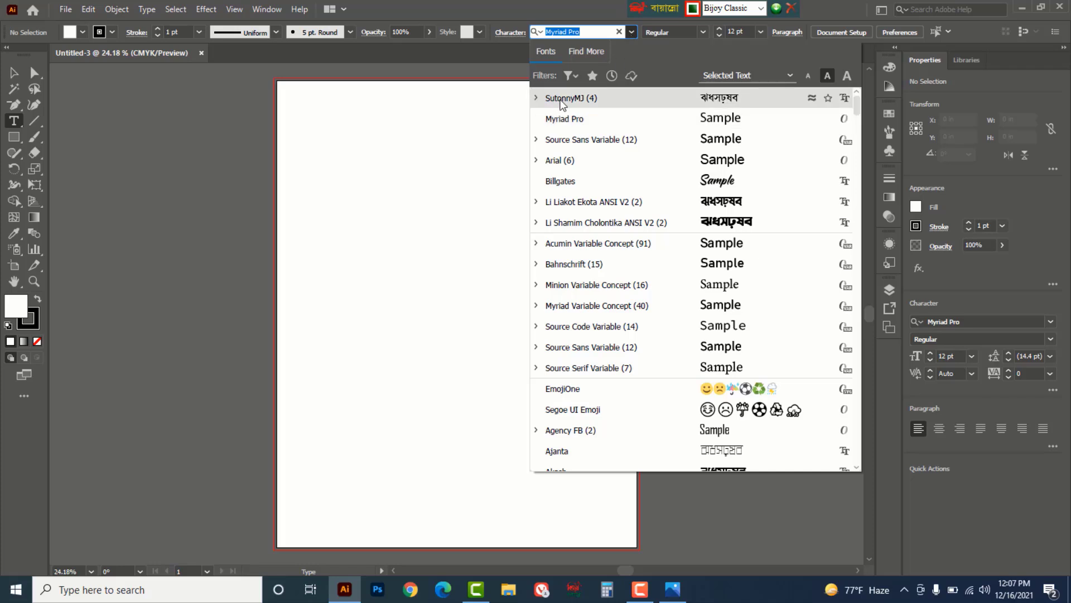
{"action": "left_click", "coordinate": [592, 97]}
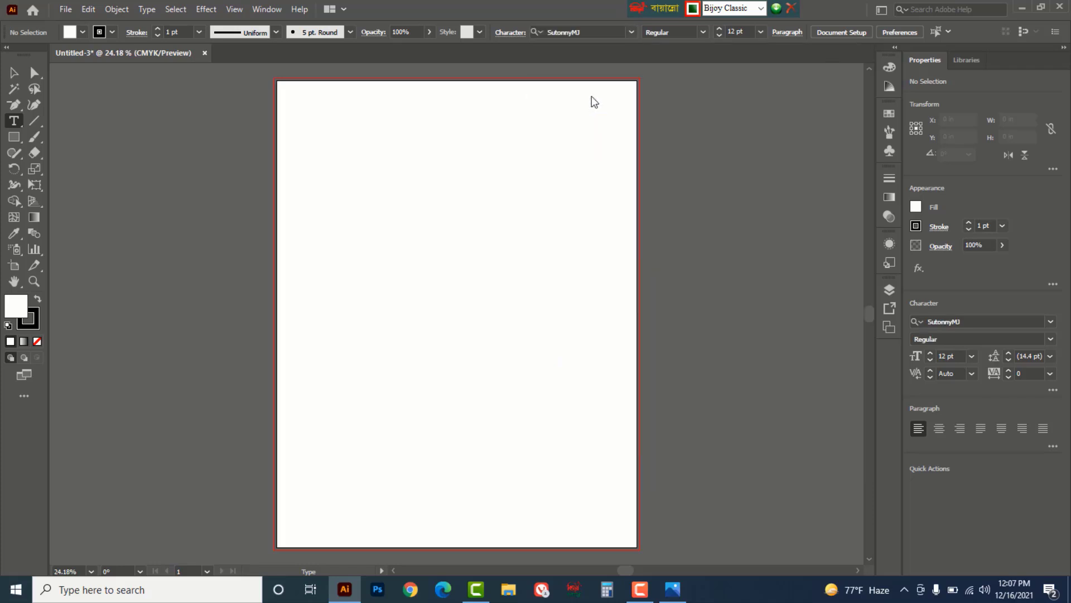
- Type 'বিসমিল্লাহির রাহমানির রাহিম' at 48 pt near the top of the artboard
{"action": "left_click", "coordinate": [342, 116]}
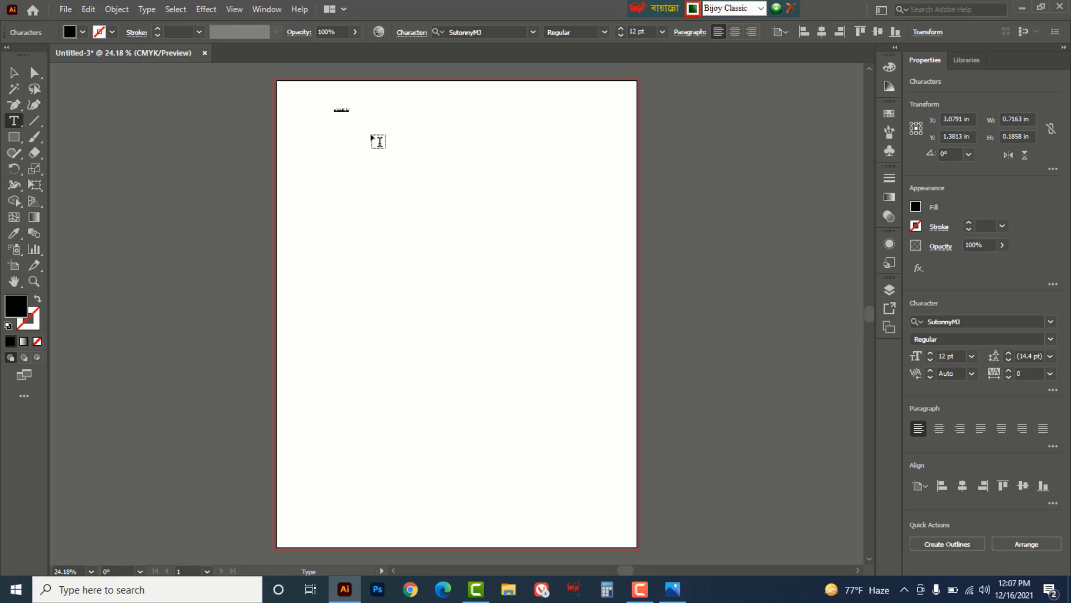
{"action": "left_click", "coordinate": [620, 29]}
{"action": "left_click", "coordinate": [620, 29]}
{"action": "left_click", "coordinate": [620, 29]}
{"action": "left_click", "coordinate": [621, 29]}
{"action": "left_click", "coordinate": [622, 29]}
{"action": "left_click", "coordinate": [621, 29]}
{"action": "left_click", "coordinate": [621, 29]}
{"action": "left_click", "coordinate": [621, 29]}
{"action": "left_click", "coordinate": [621, 29]}
{"action": "left_click", "coordinate": [663, 32]}
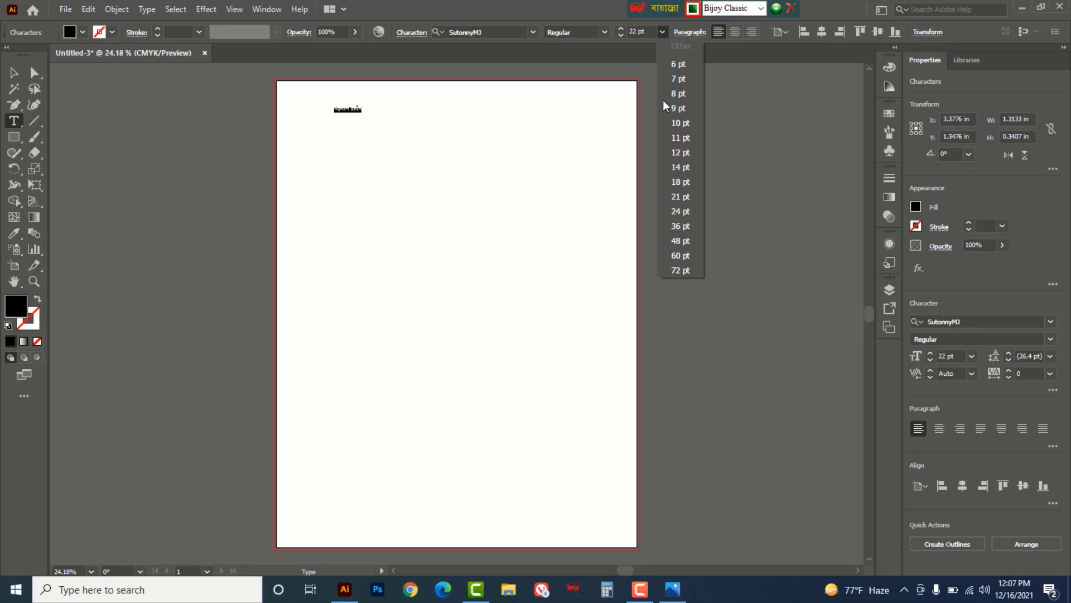
{"action": "left_click", "coordinate": [678, 242]}
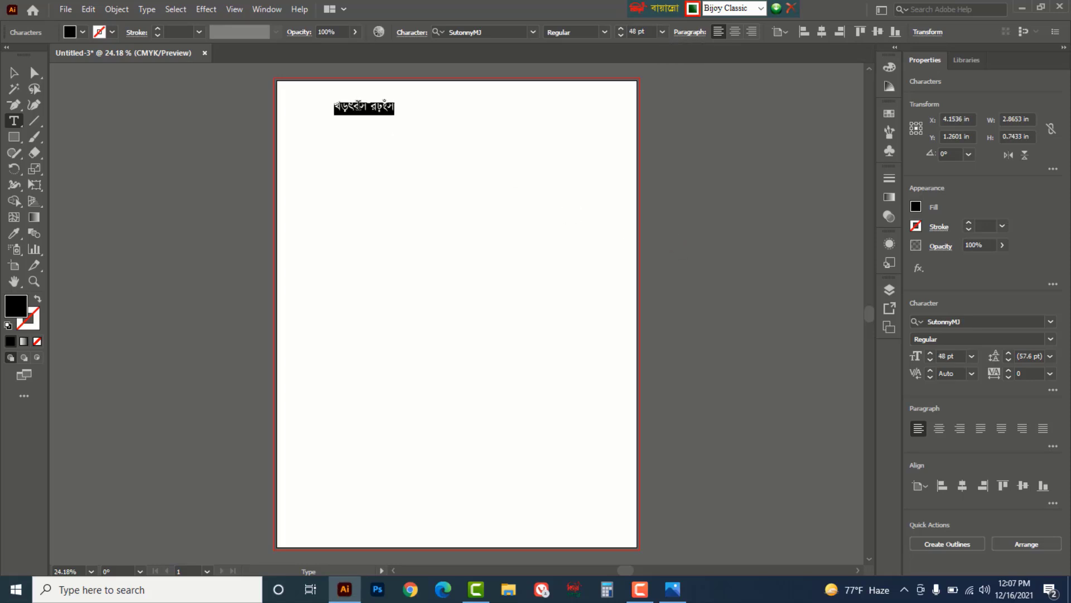
{"action": "type", "text": "বিসমিল্লা"}
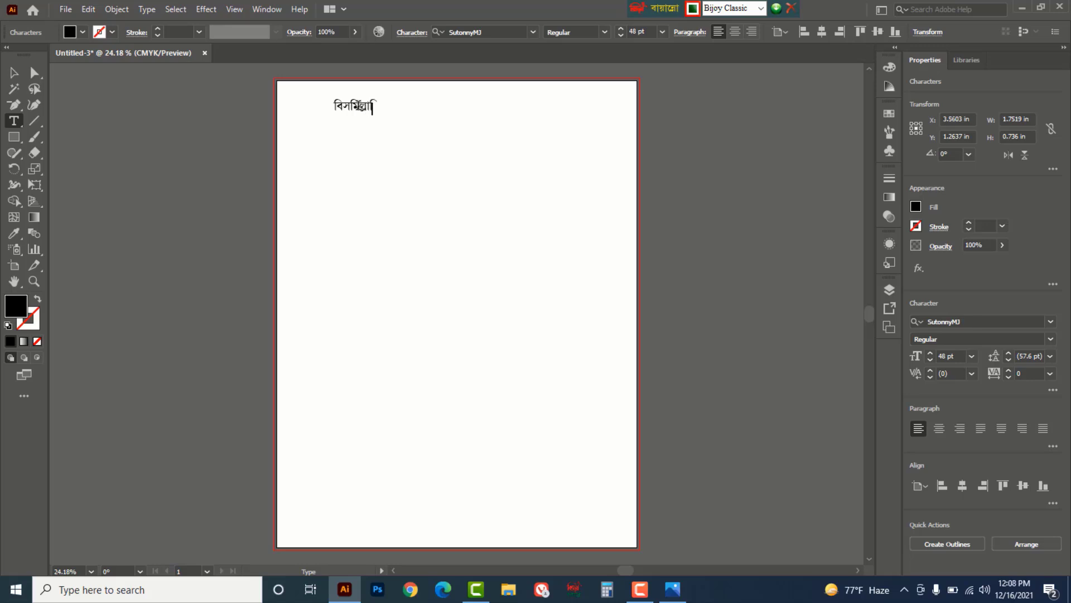
{"action": "type", "text": "হির রাহমানির রাহিম"}
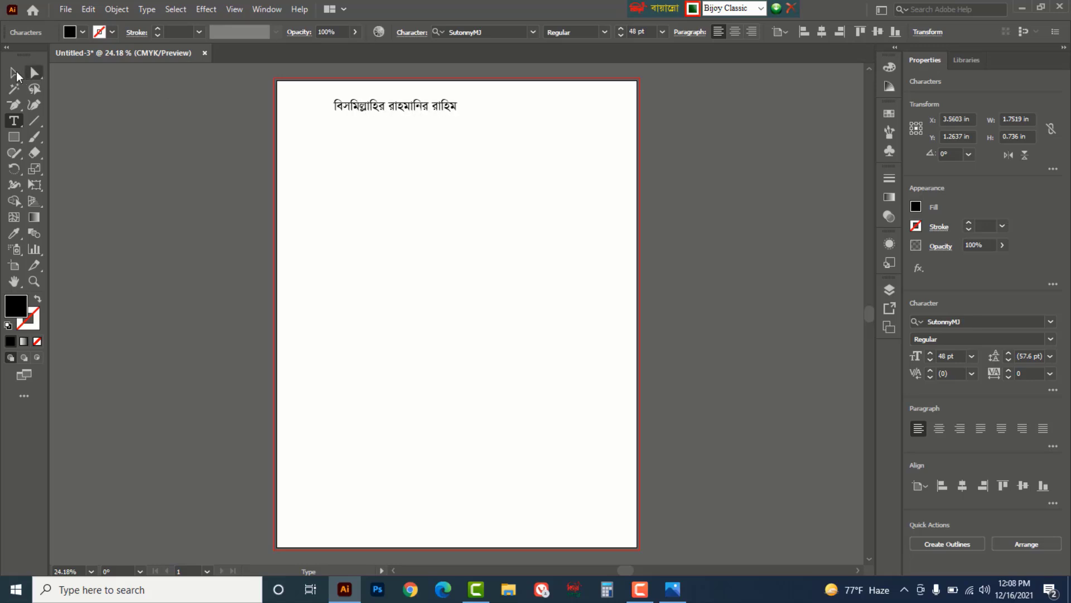
{"action": "left_click", "coordinate": [14, 73]}
- Move the Bangla line to the top centre of the artboard
{"action": "left_click_drag", "start_coordinate": [409, 109], "coordinate": [478, 101]}
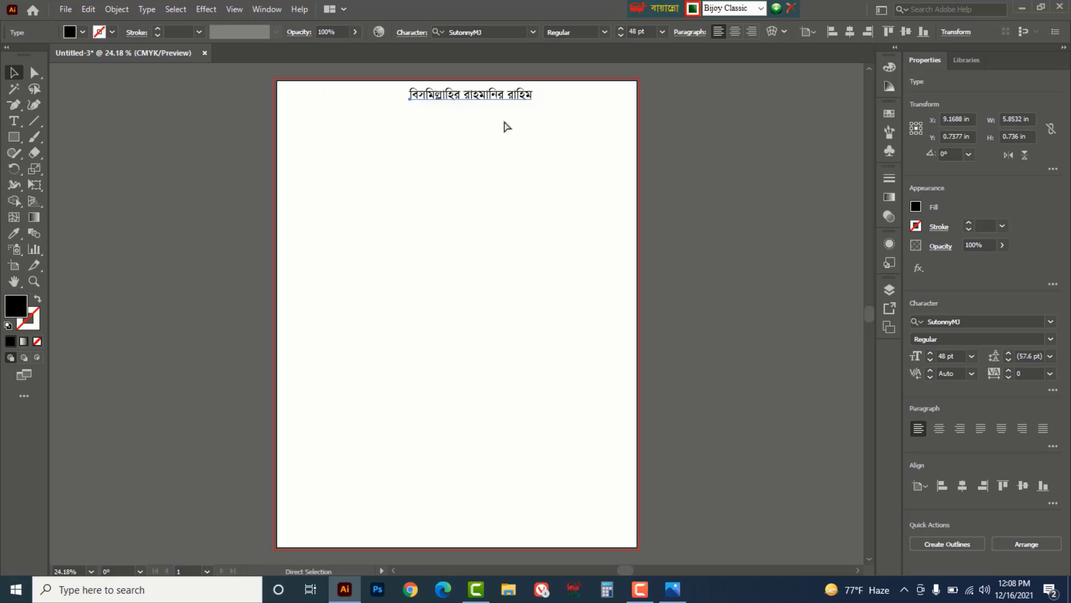
{"action": "scroll", "coordinate": [462, 220], "scroll_direction": "up", "scroll_amount": 4}
{"action": "scroll", "coordinate": [461, 301], "scroll_direction": "up", "scroll_amount": 2}
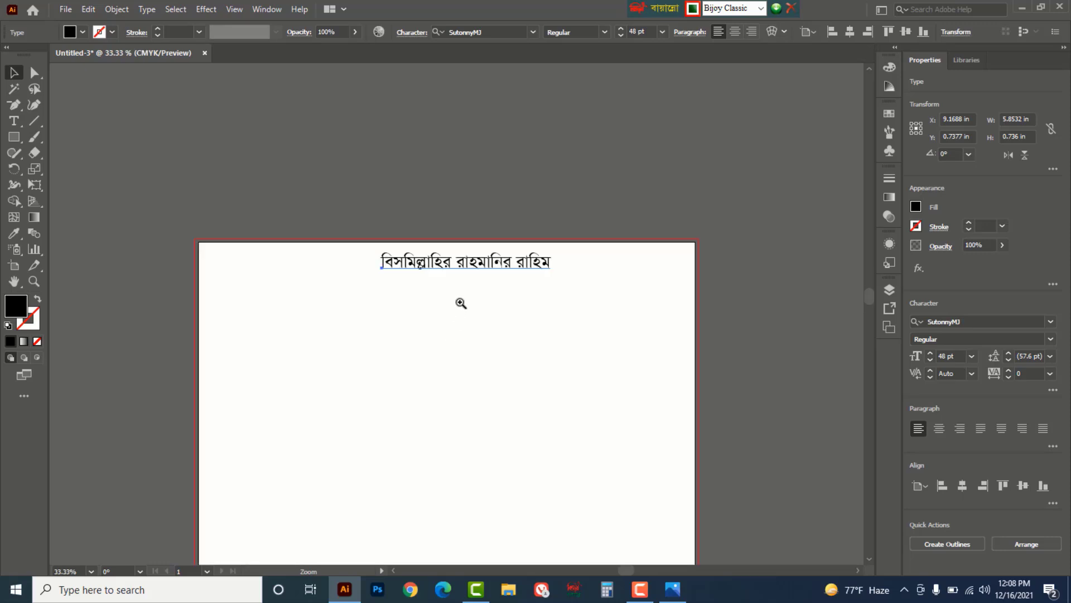
{"action": "mouse_move", "coordinate": [474, 259]}
{"action": "left_mouse_down"}
{"action": "mouse_move", "coordinate": [485, 265]}
{"action": "mouse_move", "coordinate": [457, 255]}
{"action": "left_mouse_up"}
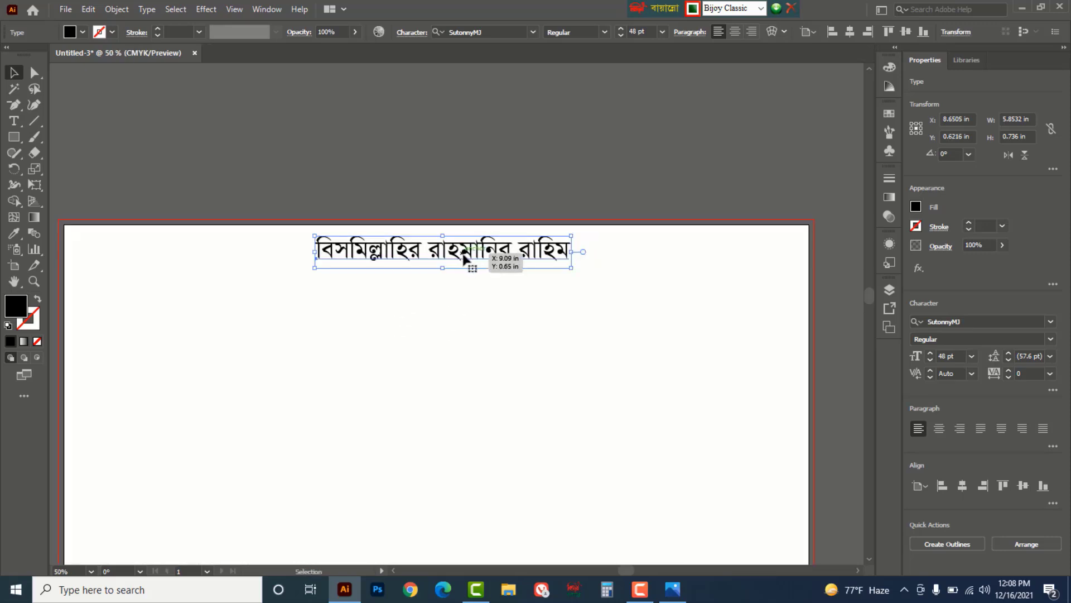
- Reduce the line to 24 pt and place a copy lower left
{"action": "left_click", "coordinate": [662, 32]}
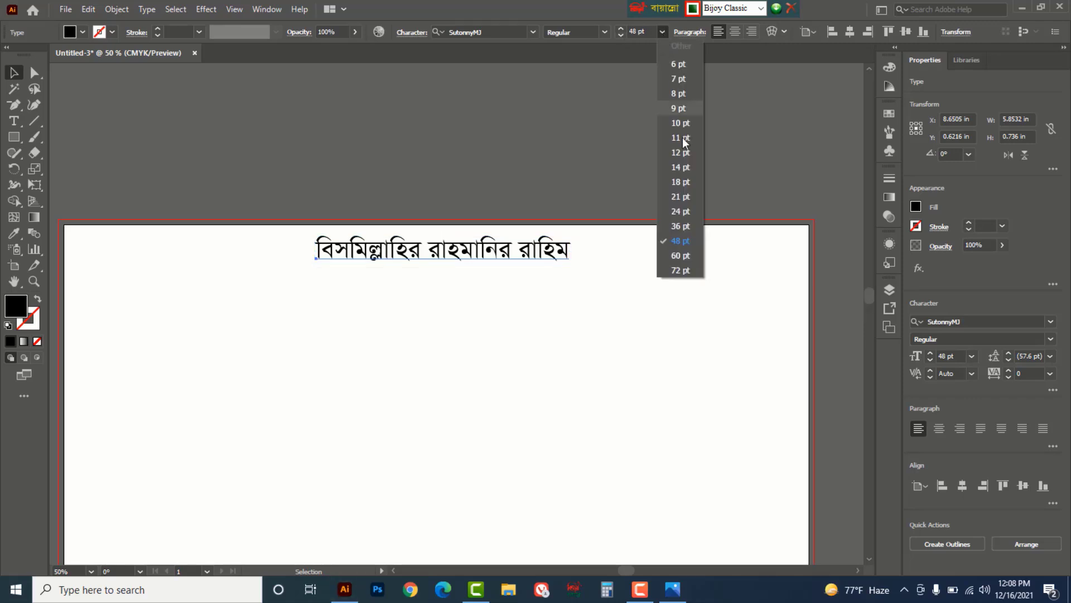
{"action": "left_click", "coordinate": [681, 210]}
{"action": "left_click_drag", "start_coordinate": [402, 258], "coordinate": [240, 308]}
{"action": "left_click", "coordinate": [448, 178]}
{"action": "left_click", "coordinate": [461, 250]}
- Retype the copy as 'তরুন যুব সমাজের', enlarge it about 2.7 times and move it left
{"action": "key", "text": "t"}
{"action": "triple_click", "coordinate": [240, 308]}
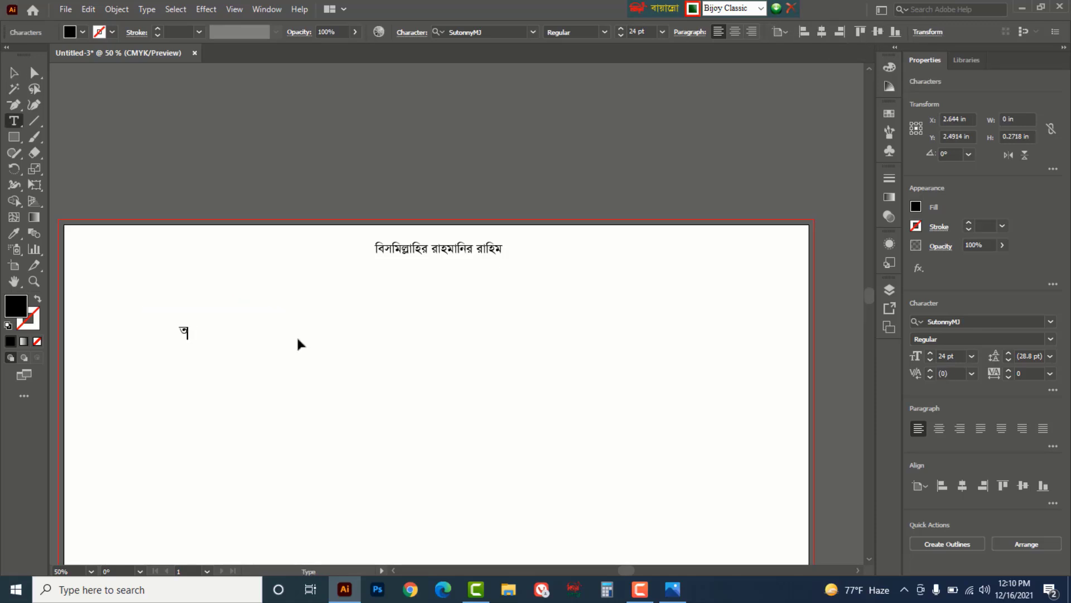
{"action": "type", "text": "রুন যুব সমাজের"}
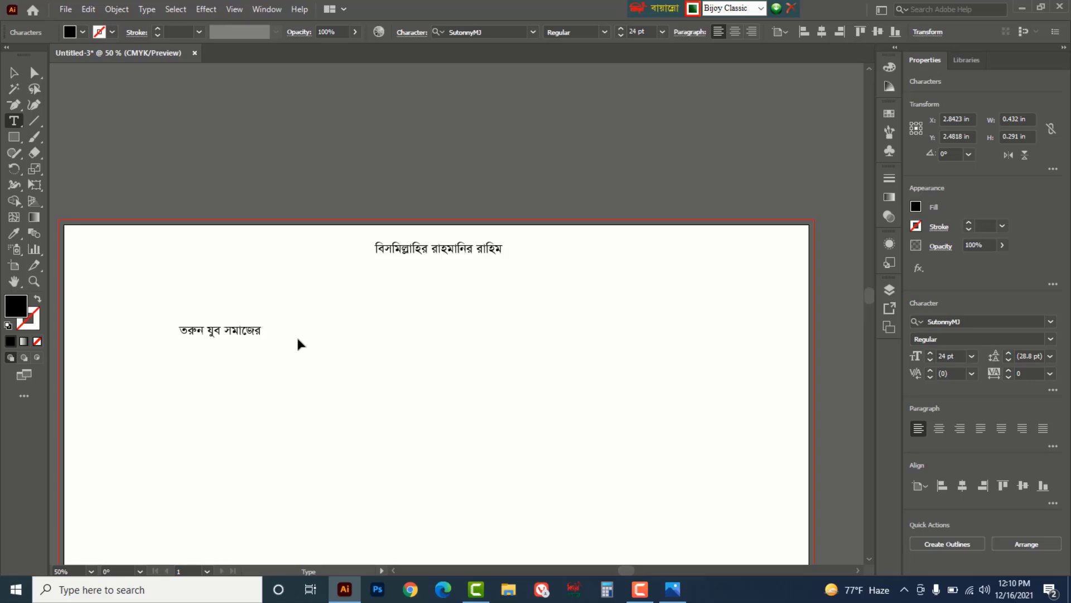
{"action": "key", "text": "Escape"}
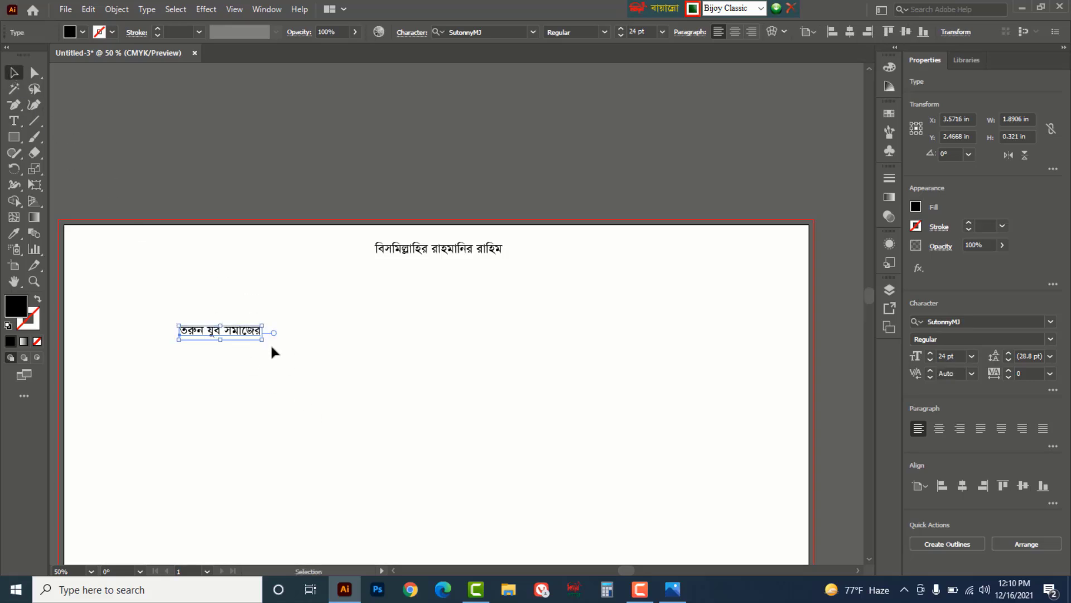
{"action": "left_click_drag", "start_coordinate": [262, 340], "coordinate": [408, 398]}
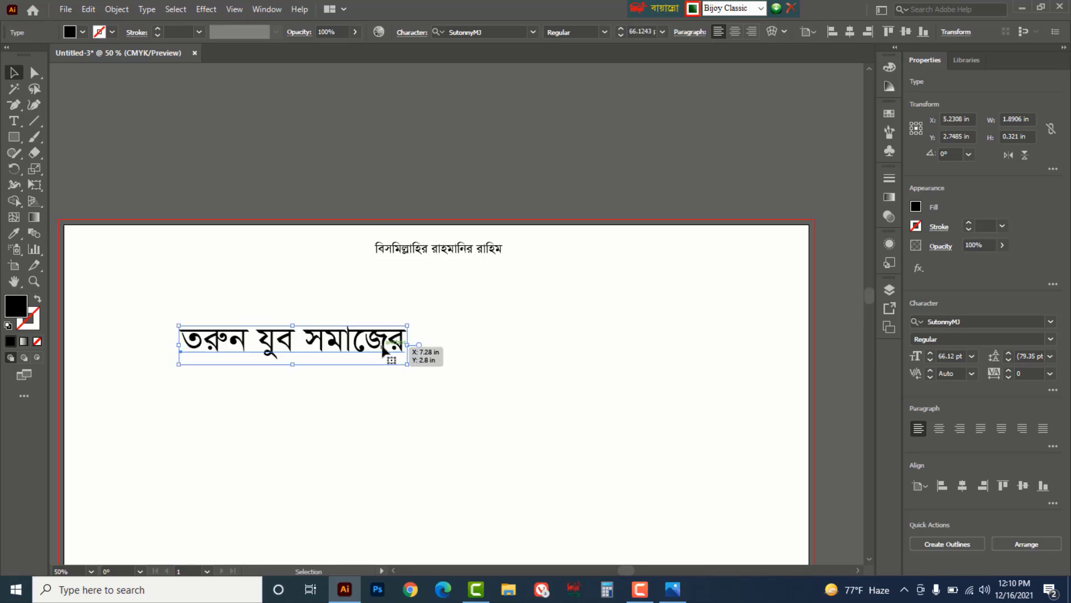
{"action": "left_click_drag", "start_coordinate": [381, 349], "coordinate": [306, 404]}
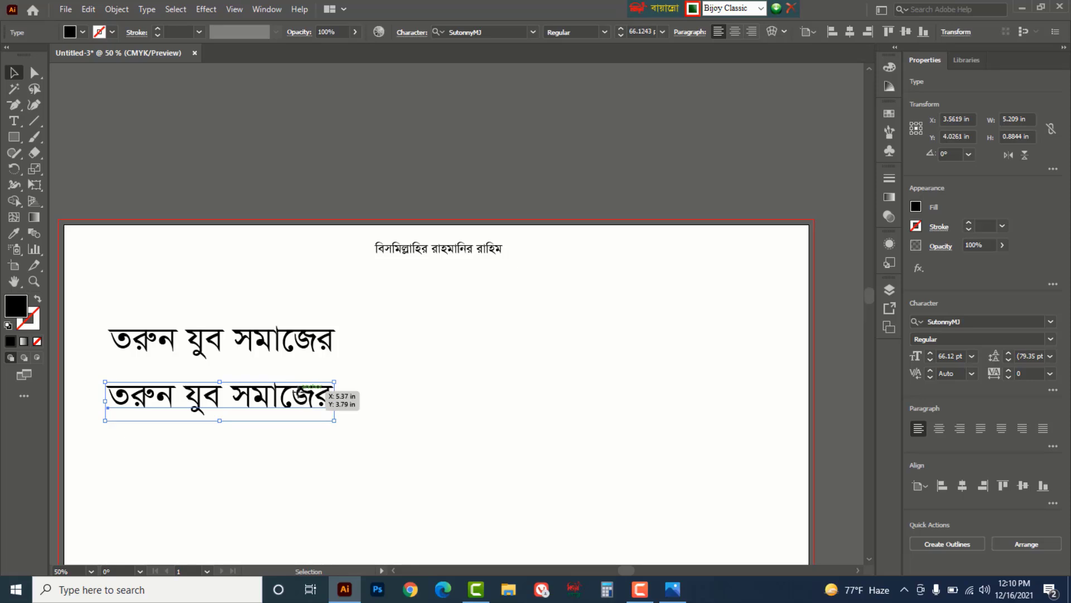
- Change the duplicate line to 'উদ্দ্যোগে' and place it right, beneath the first line
{"action": "double_click", "coordinate": [299, 390]}
{"action": "key", "text": "ctrl+a"}
{"action": "type", "text": "উদ্দে্য"}
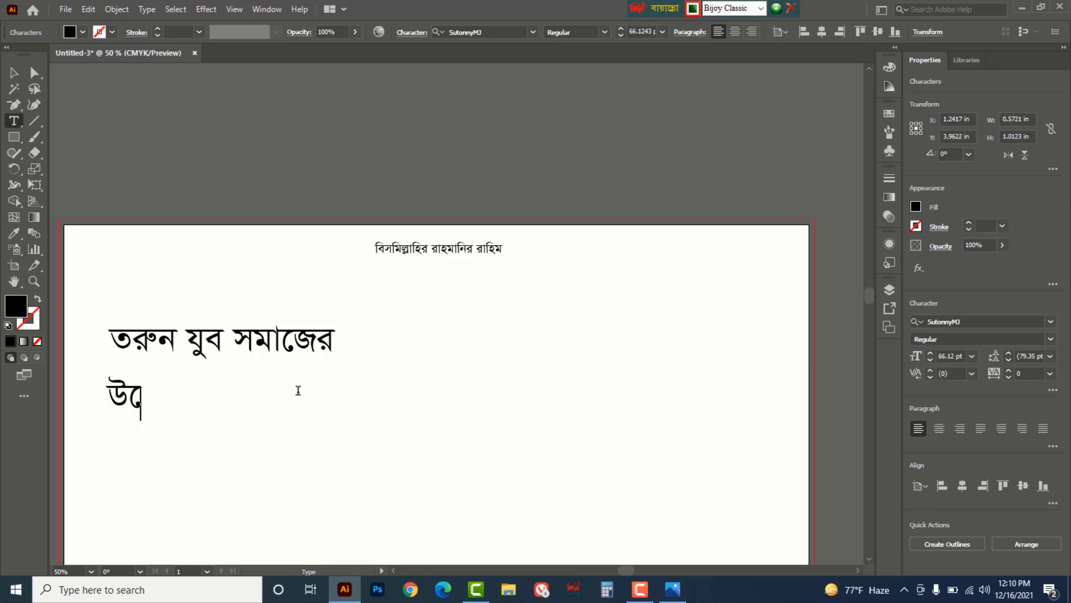
{"action": "type", "text": "াগে"}
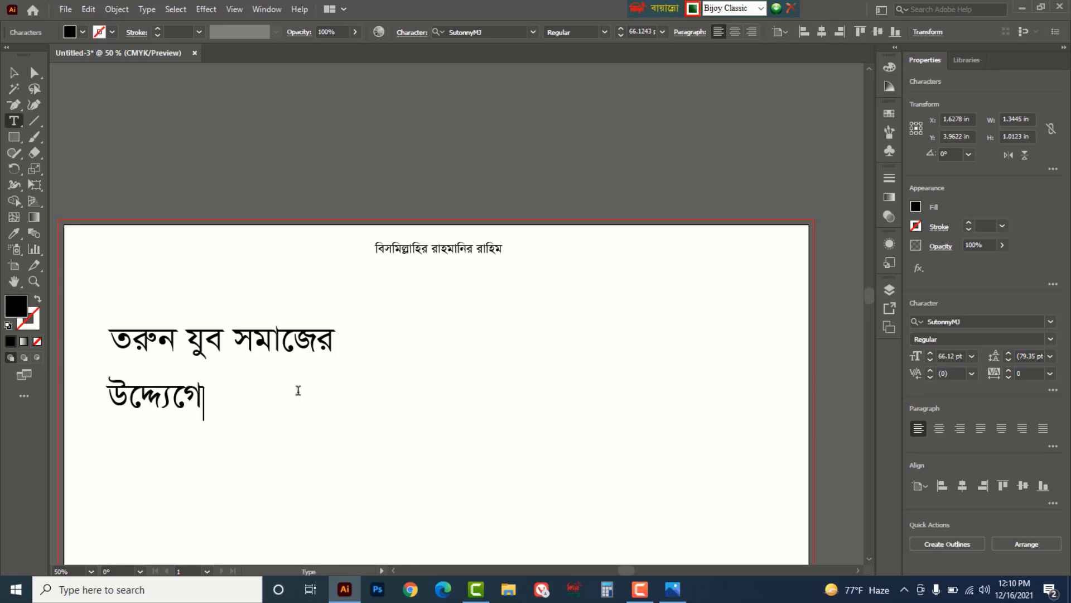
{"action": "left_click", "coordinate": [13, 73]}
{"action": "left_click_drag", "start_coordinate": [194, 395], "coordinate": [333, 383]}
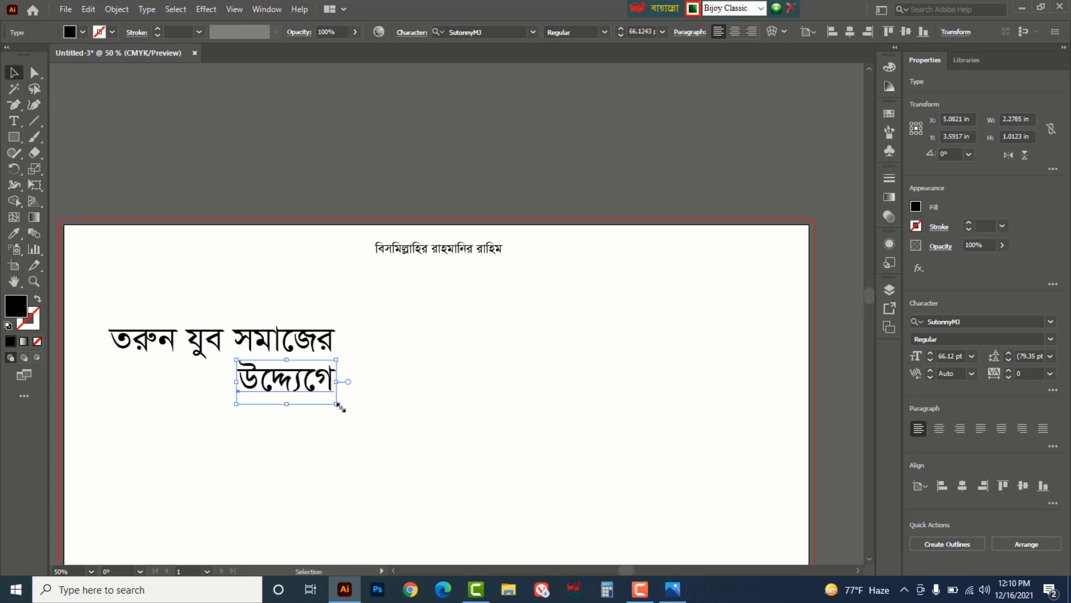
- Set 'তরুন যুব সমাজের' in Li Liakot Ekota ANSI V2 and nudge 'উদ্দ্যোগে' further right
{"action": "left_click", "coordinate": [334, 346]}
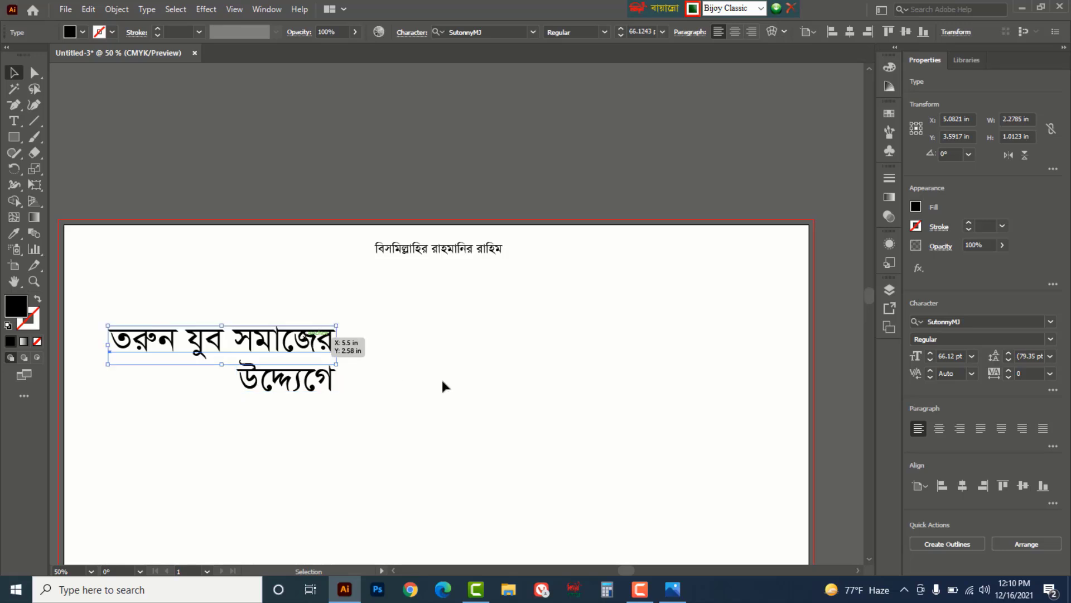
{"action": "left_click", "coordinate": [535, 32]}
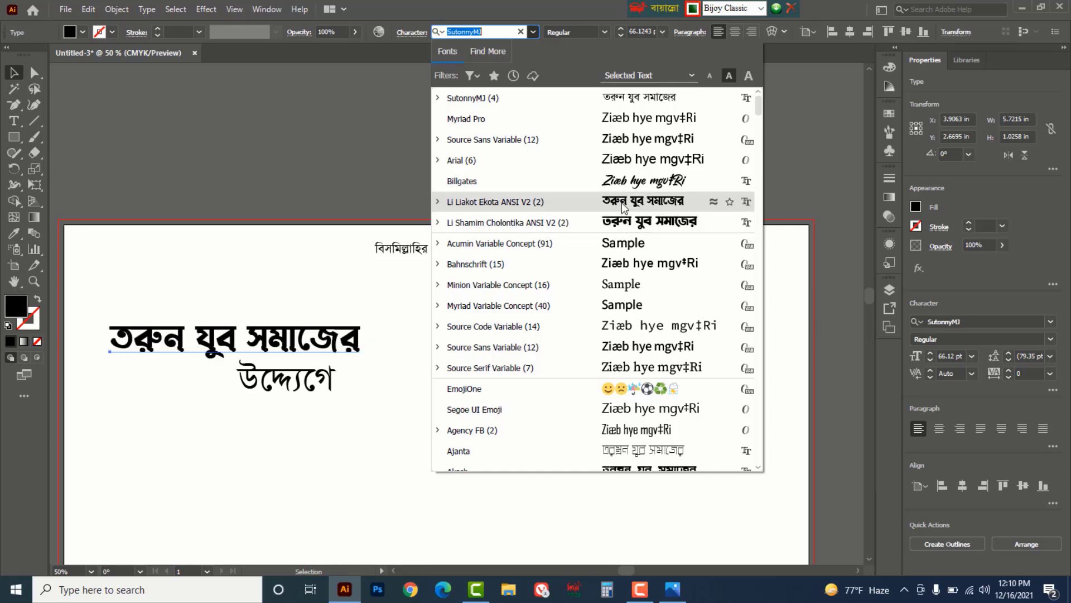
{"action": "left_click", "coordinate": [622, 202]}
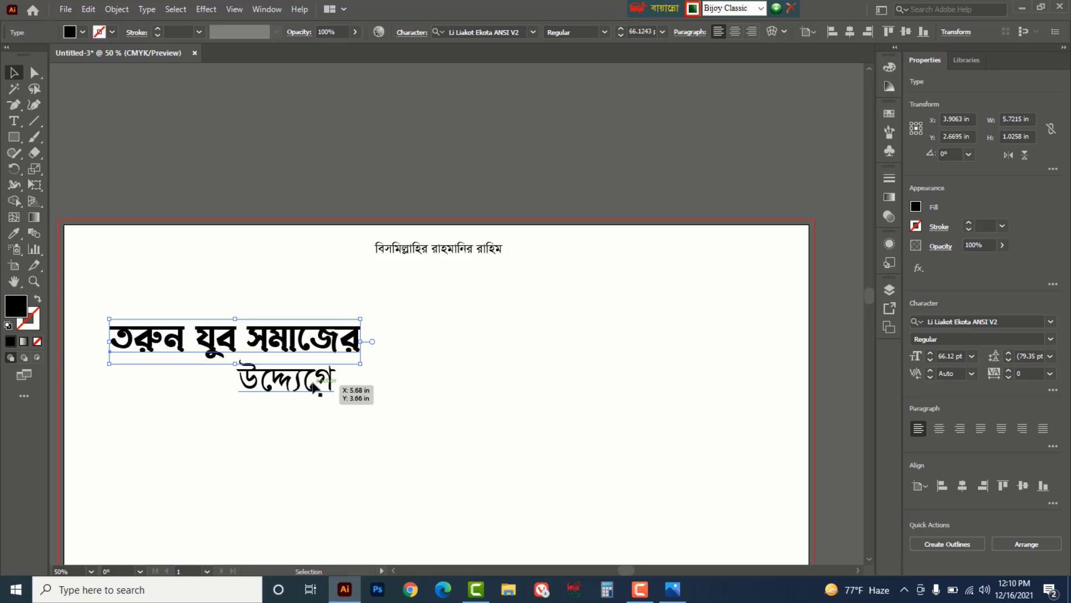
{"action": "left_click_drag", "start_coordinate": [316, 387], "coordinate": [337, 387]}
{"action": "left_click", "coordinate": [13, 138]}
{"action": "left_click_drag", "start_coordinate": [14, 139], "coordinate": [69, 139]}
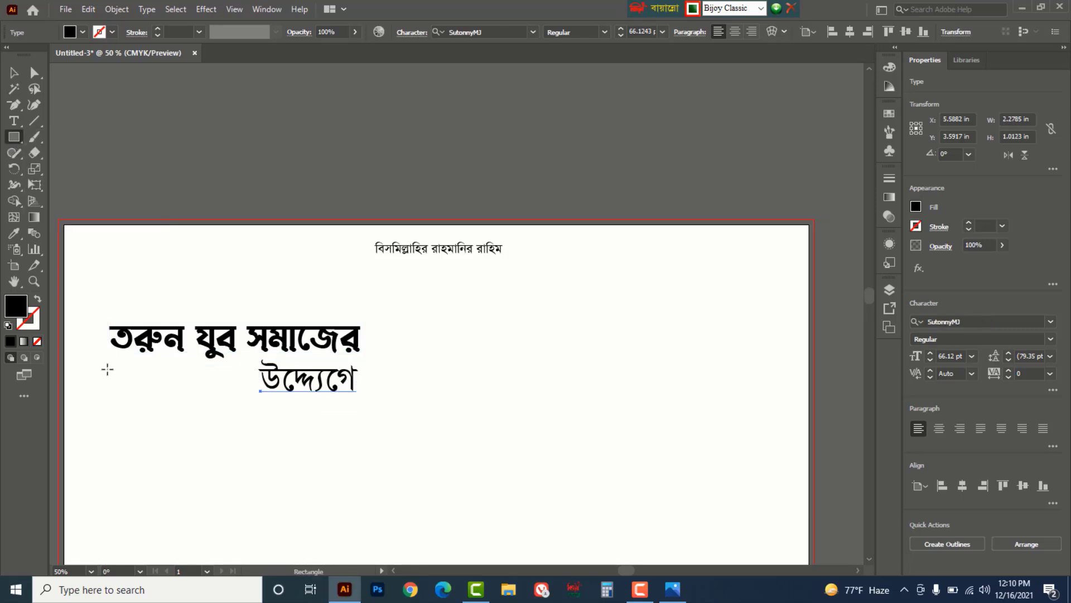
- Draw a thin bar left of 'উদ্দ্যোগে' and fill it orange using CMYK sliders
{"action": "left_click_drag", "start_coordinate": [110, 379], "coordinate": [254, 384]}
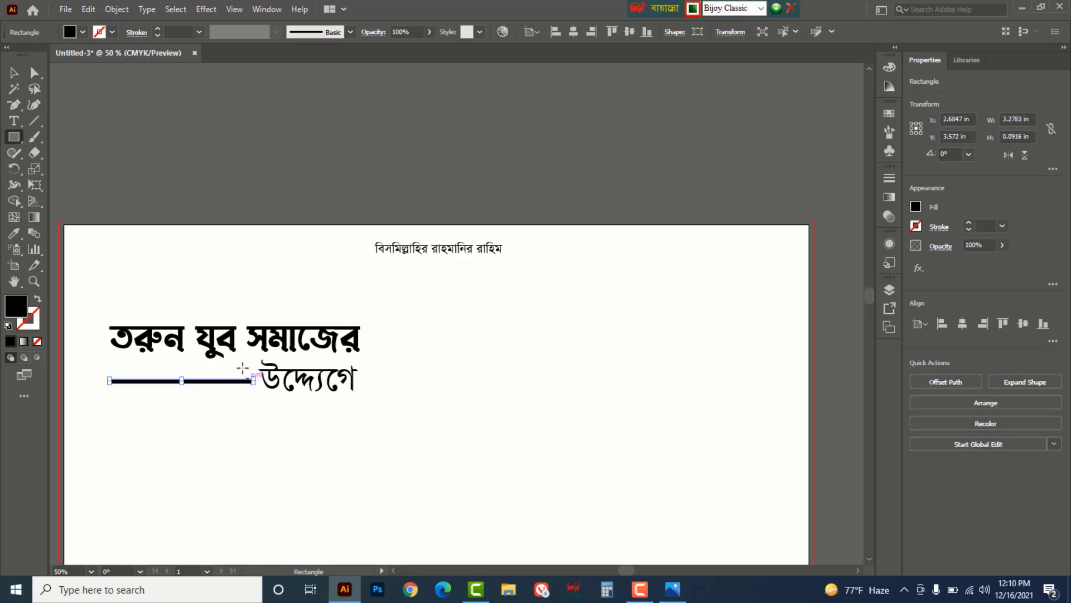
{"action": "left_click", "coordinate": [17, 79]}
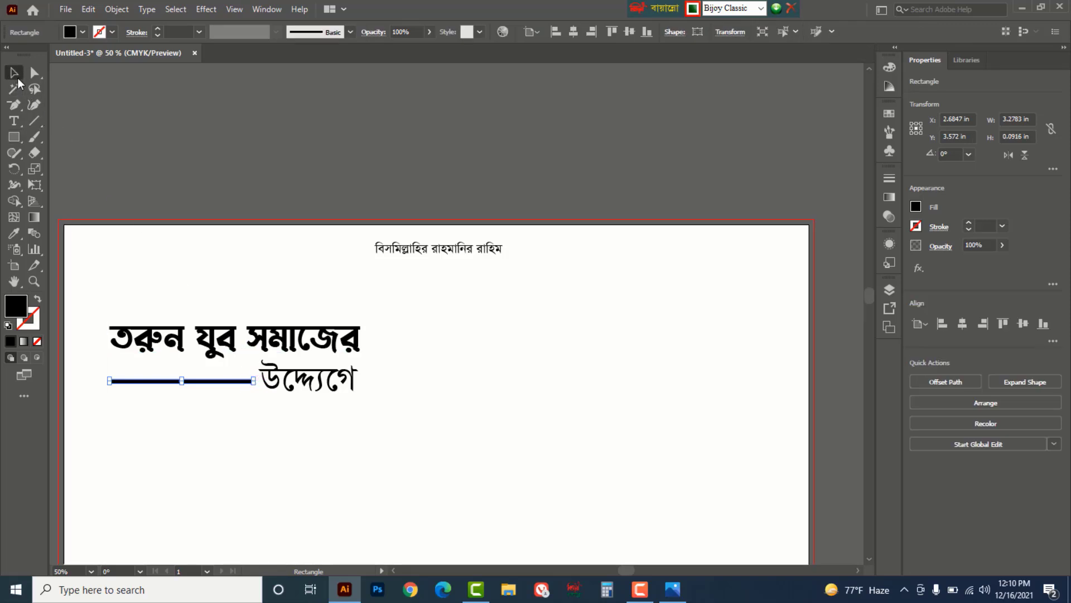
{"action": "left_click", "coordinate": [884, 70]}
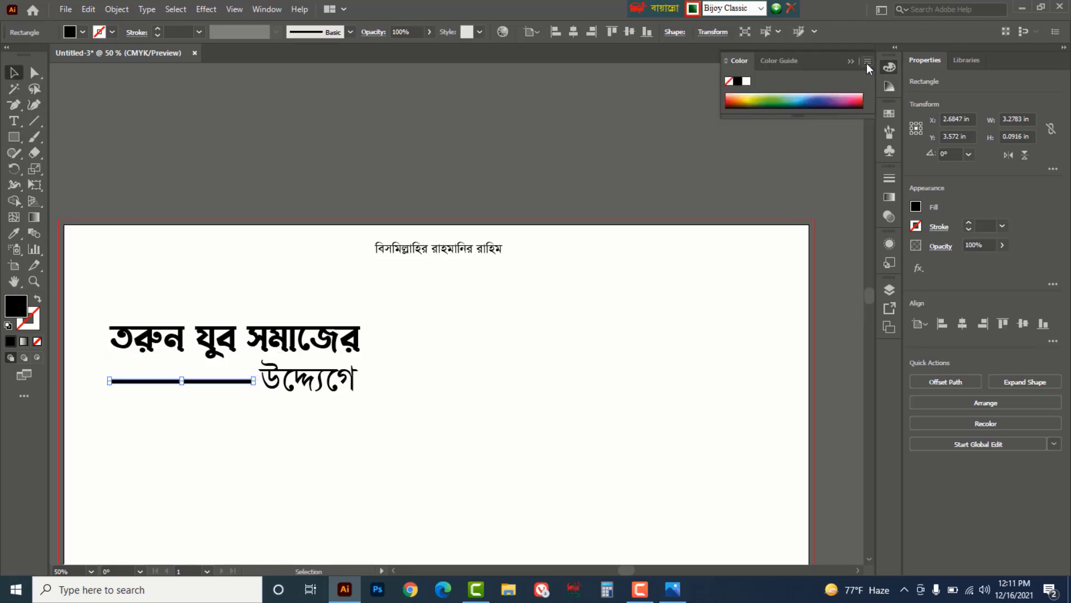
{"action": "left_click", "coordinate": [866, 62]}
{"action": "left_click", "coordinate": [919, 65]}
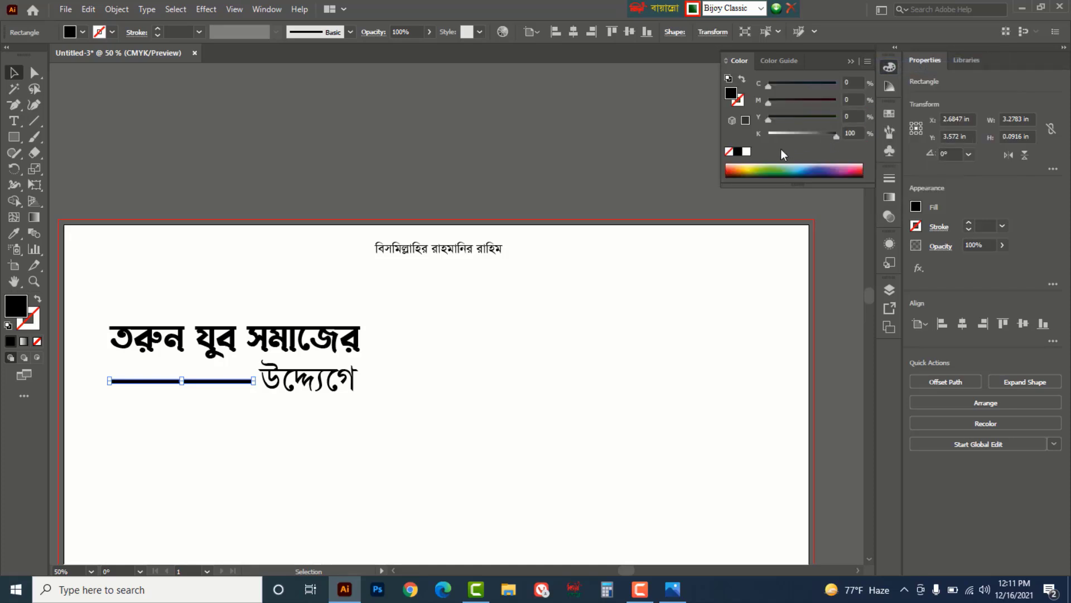
{"action": "left_click", "coordinate": [740, 167]}
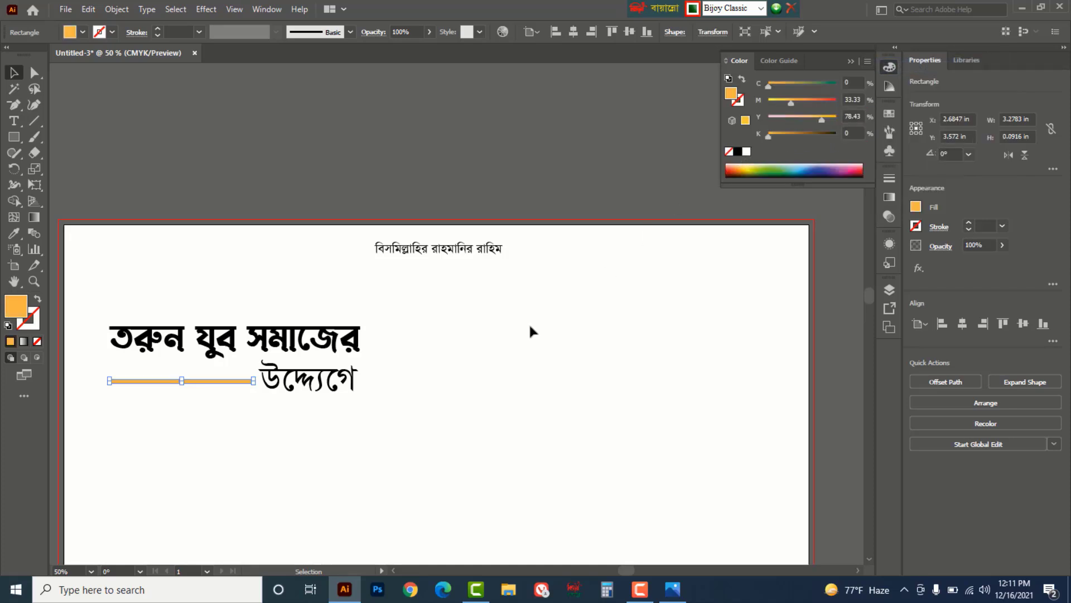
- Draw a small square on the orange bar and make it darker orange by raising M
{"action": "left_click", "coordinate": [25, 137]}
{"action": "left_click", "coordinate": [83, 136]}
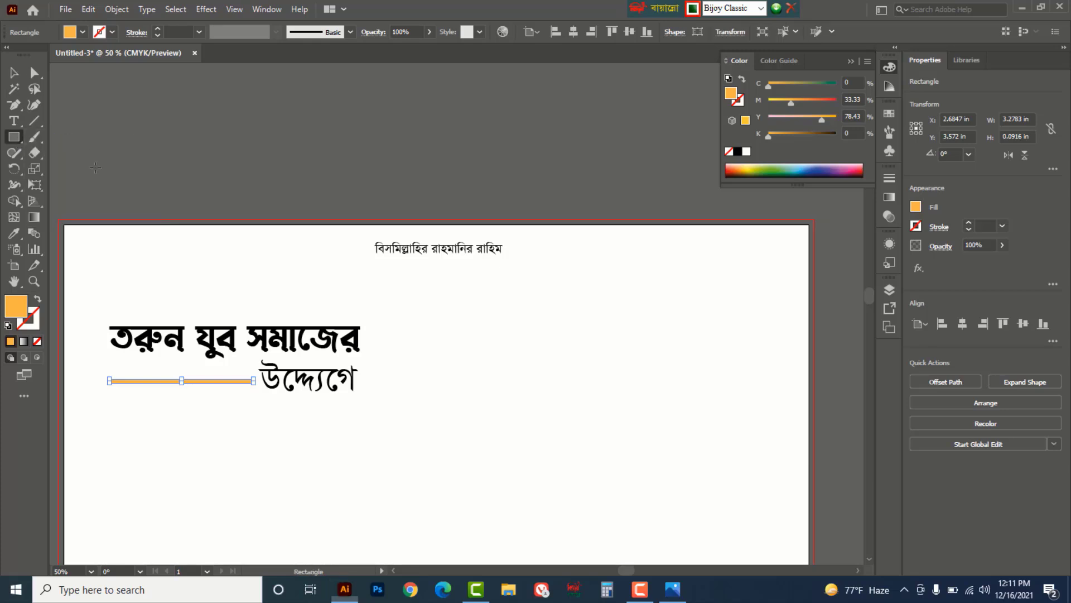
{"action": "left_click_drag", "start_coordinate": [174, 368], "coordinate": [191, 393]}
{"action": "left_click", "coordinate": [14, 73]}
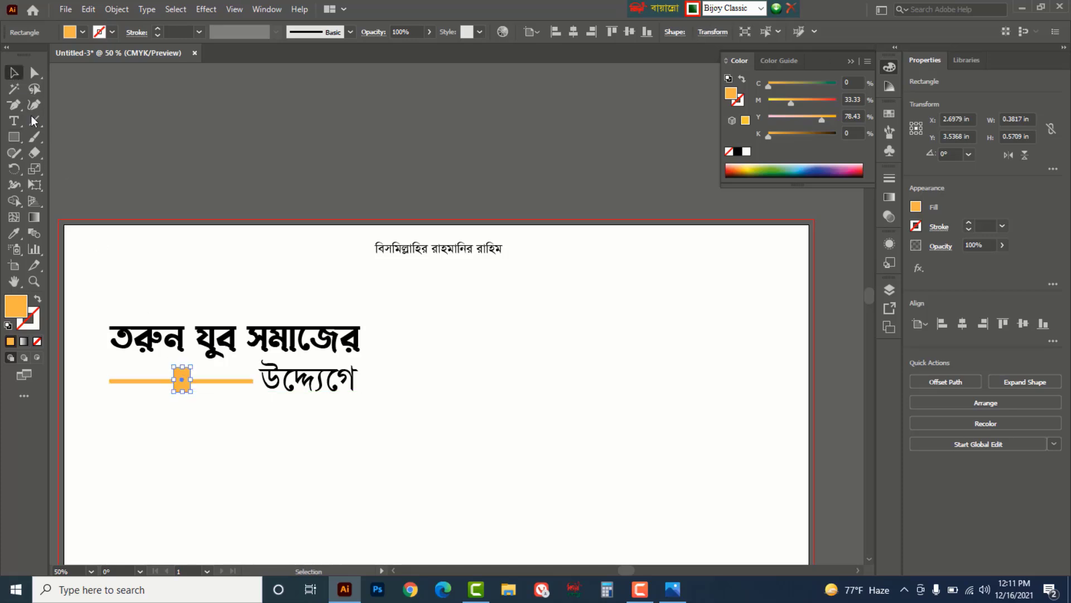
{"action": "left_click", "coordinate": [218, 372], "text": "ctrl"}
{"action": "left_click", "coordinate": [471, 341], "text": "ctrl"}
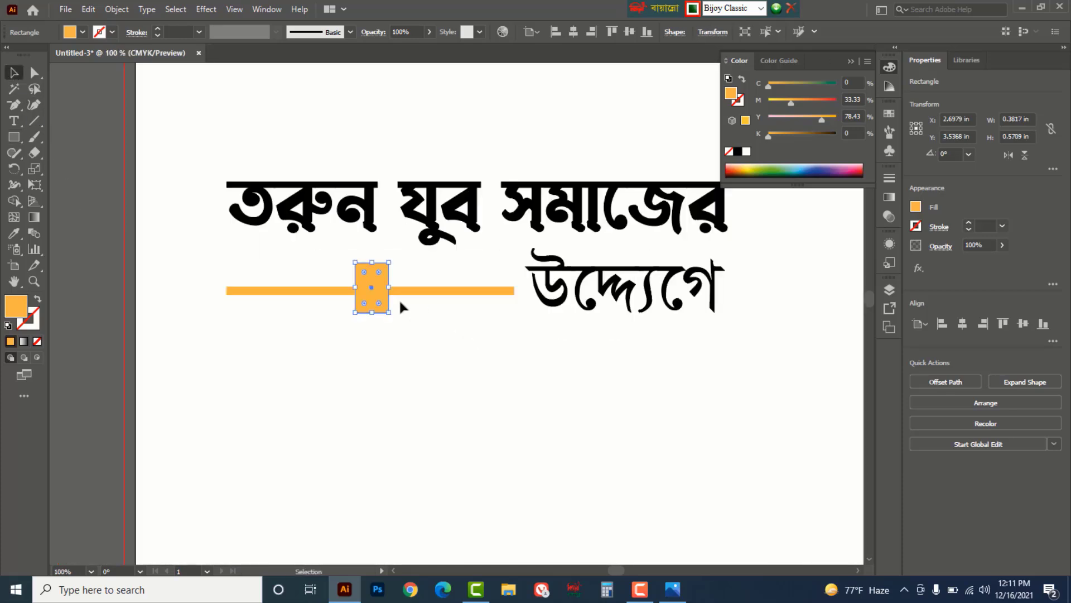
{"action": "left_click_drag", "start_coordinate": [373, 262], "coordinate": [372, 299]}
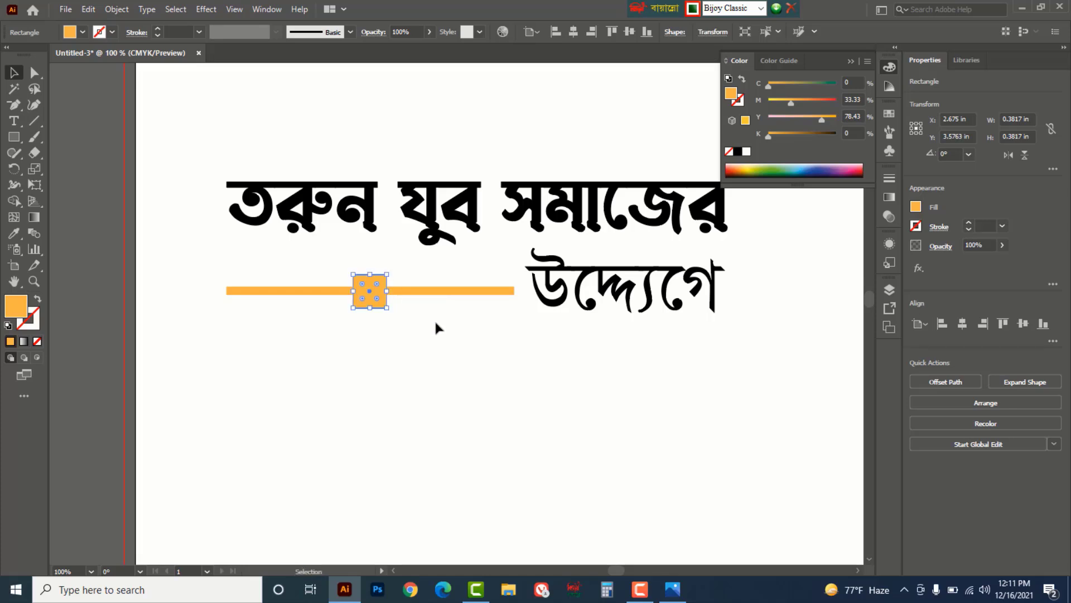
{"action": "left_click_drag", "start_coordinate": [790, 103], "coordinate": [799, 102]}
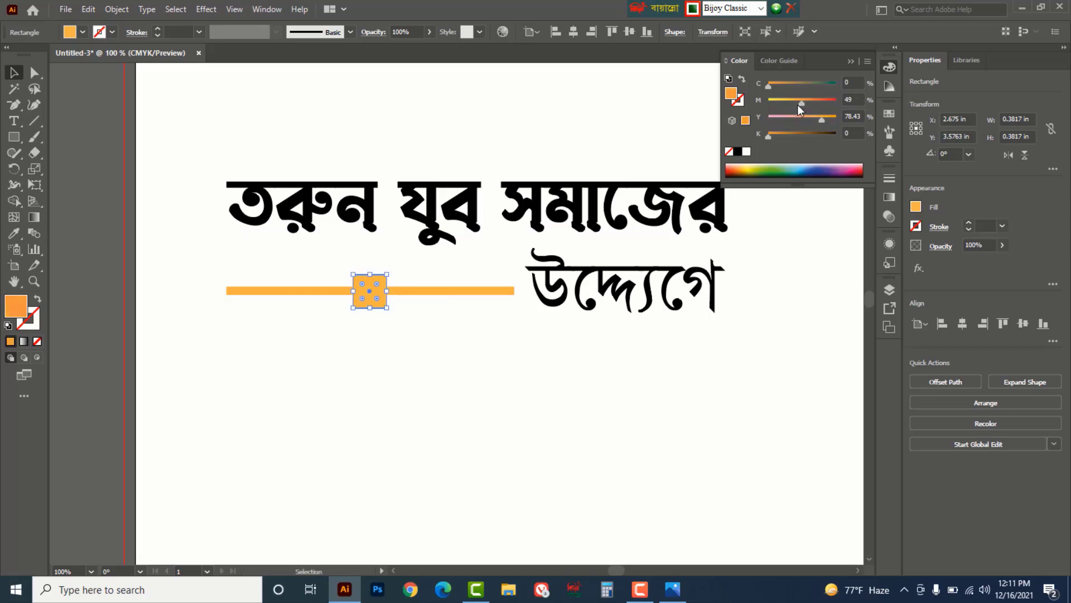
{"action": "left_click", "coordinate": [502, 360]}
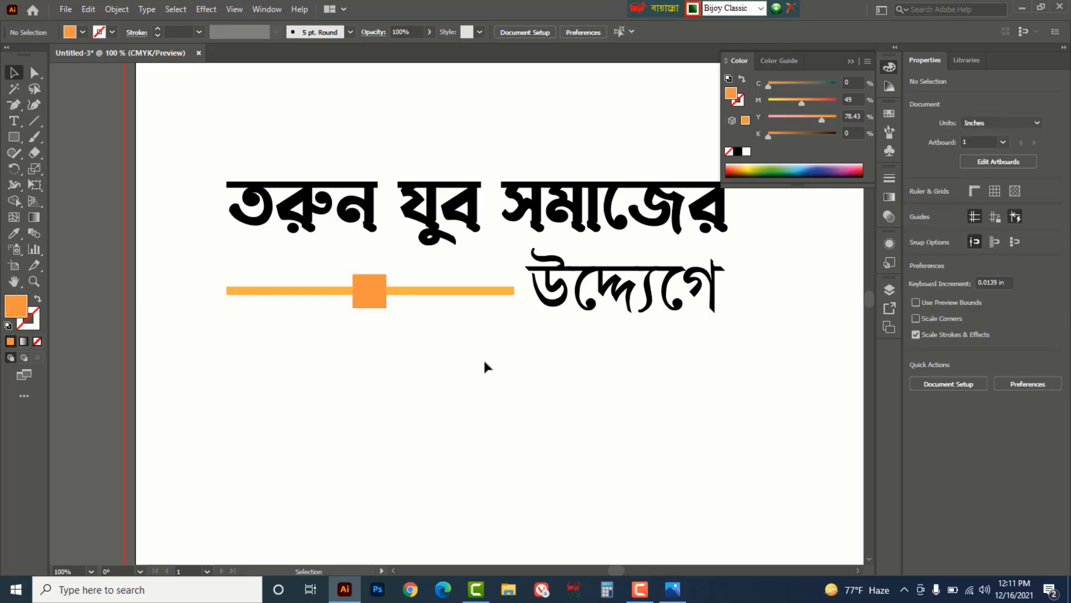
{"action": "left_click", "coordinate": [460, 340], "text": "ctrl+alt"}
{"action": "left_click", "coordinate": [463, 331], "text": "ctrl+alt"}
{"action": "left_click", "coordinate": [464, 331], "text": "ctrl+alt"}
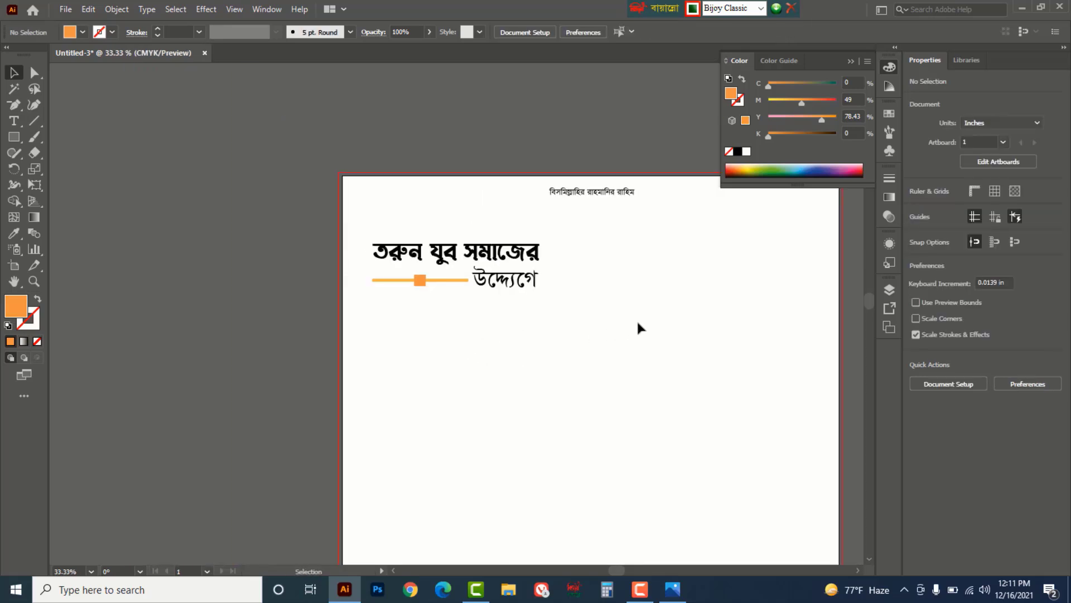
- Duplicate the small square into a large 6.64 in orange square below the headline
{"action": "left_click", "coordinate": [420, 280]}
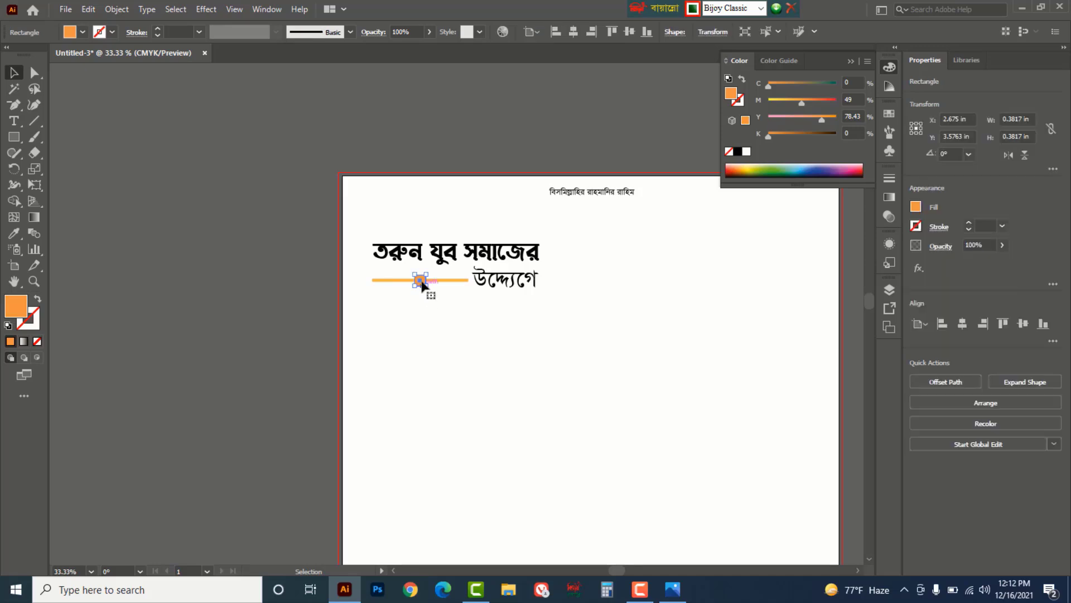
{"action": "left_click_drag", "start_coordinate": [423, 281], "coordinate": [641, 517]}
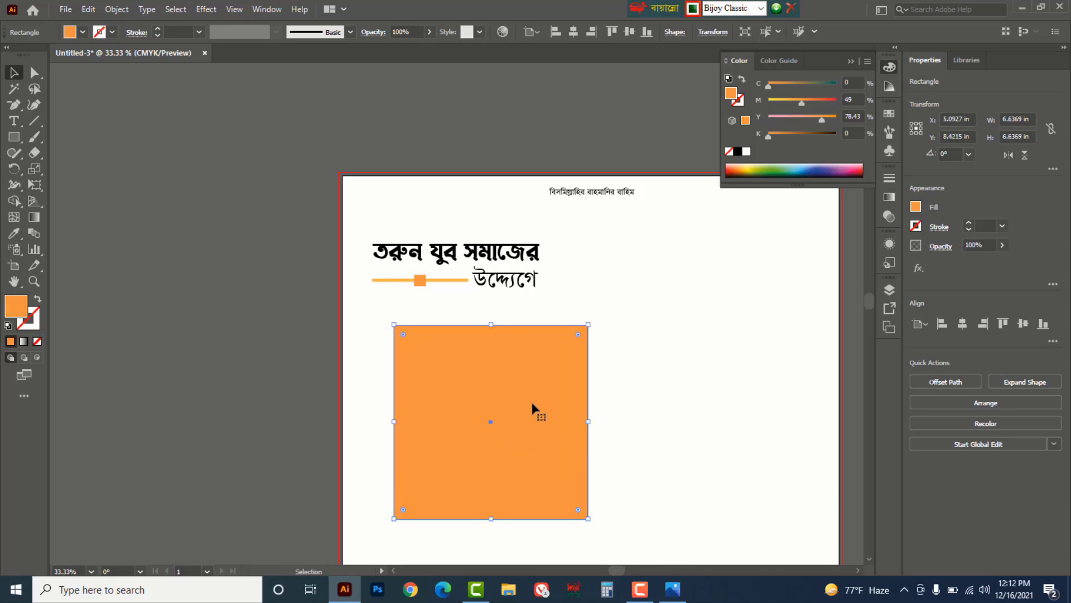
{"action": "scroll", "coordinate": [636, 365], "scroll_direction": "down", "scroll_amount": 2}
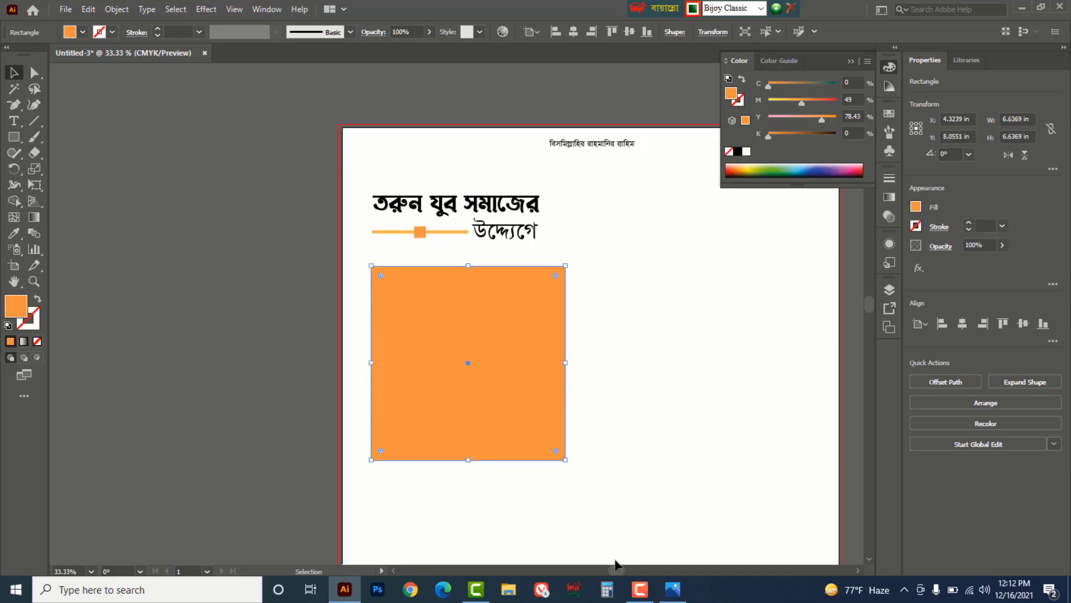
{"action": "left_click_drag", "start_coordinate": [616, 569], "coordinate": [627, 570]}
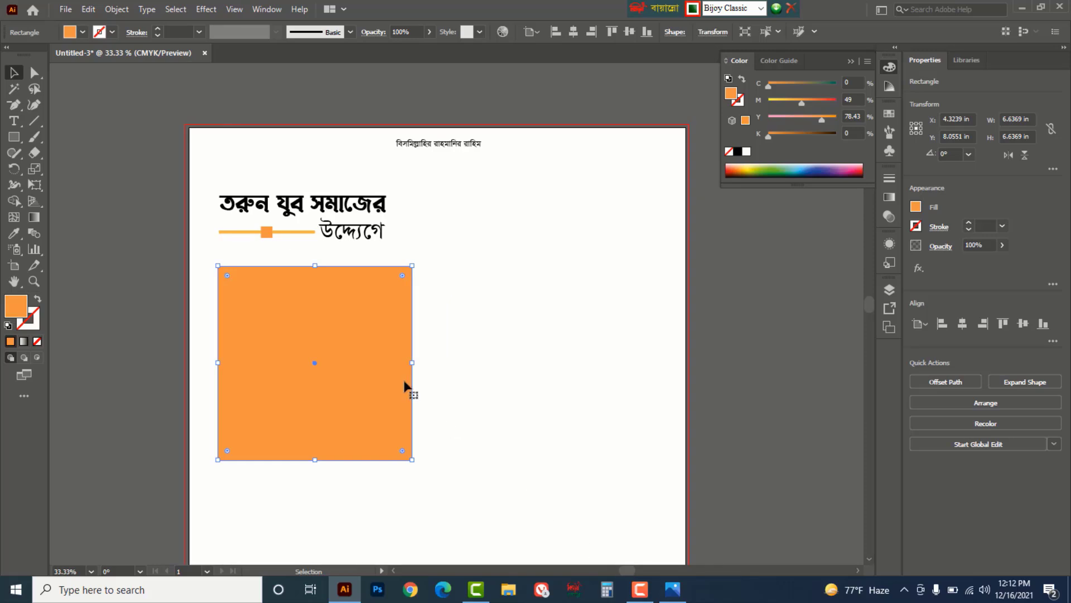
{"action": "left_click", "coordinate": [457, 330]}
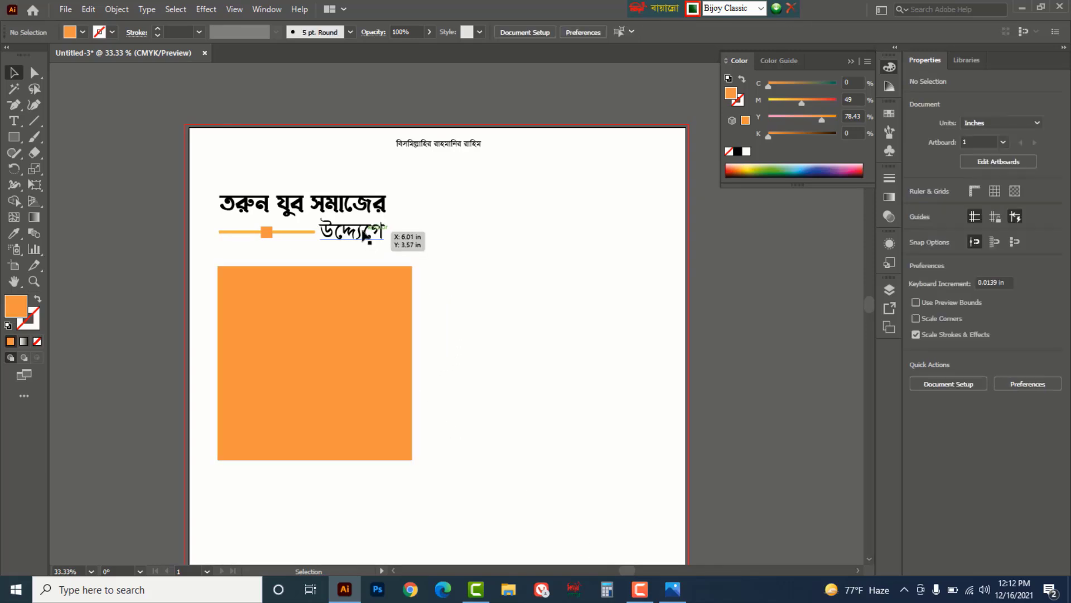
- Copy 'উদ্দ্যোগে' onto the orange square, bring it to front, and retype it as a large ত
{"action": "left_click_drag", "start_coordinate": [367, 235], "coordinate": [300, 304]}
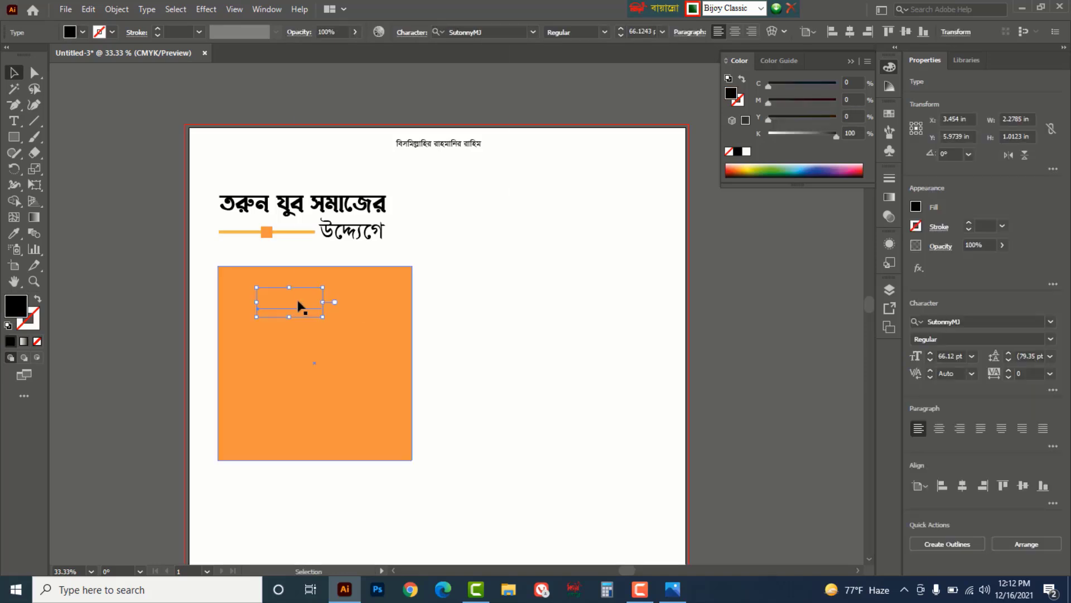
{"action": "right_click", "coordinate": [299, 304]}
{"action": "mouse_move", "coordinate": [381, 236]}
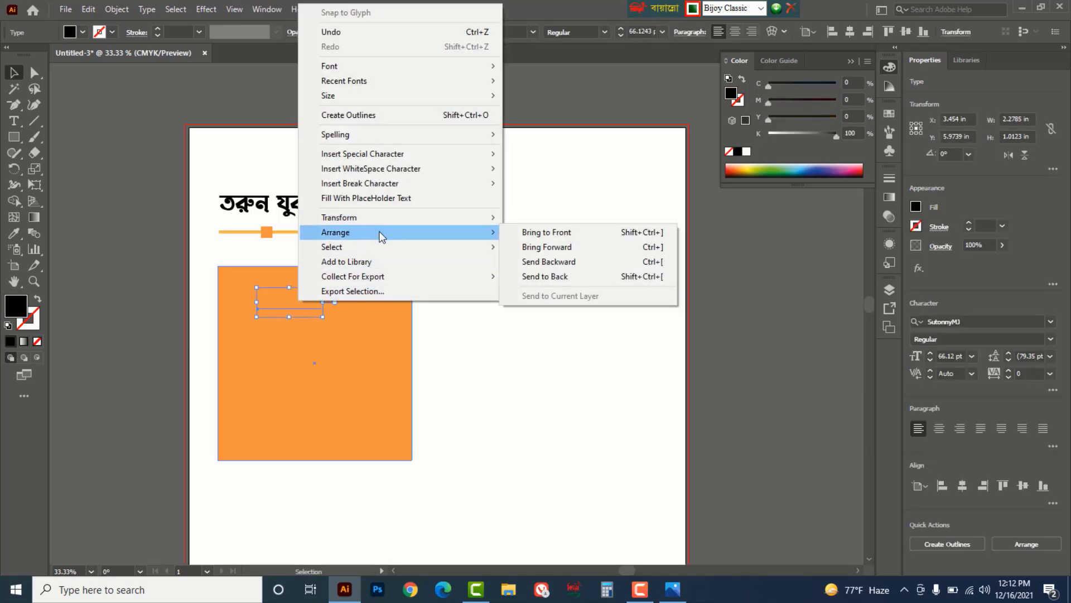
{"action": "left_click", "coordinate": [554, 234]}
{"action": "double_click", "coordinate": [300, 303]}
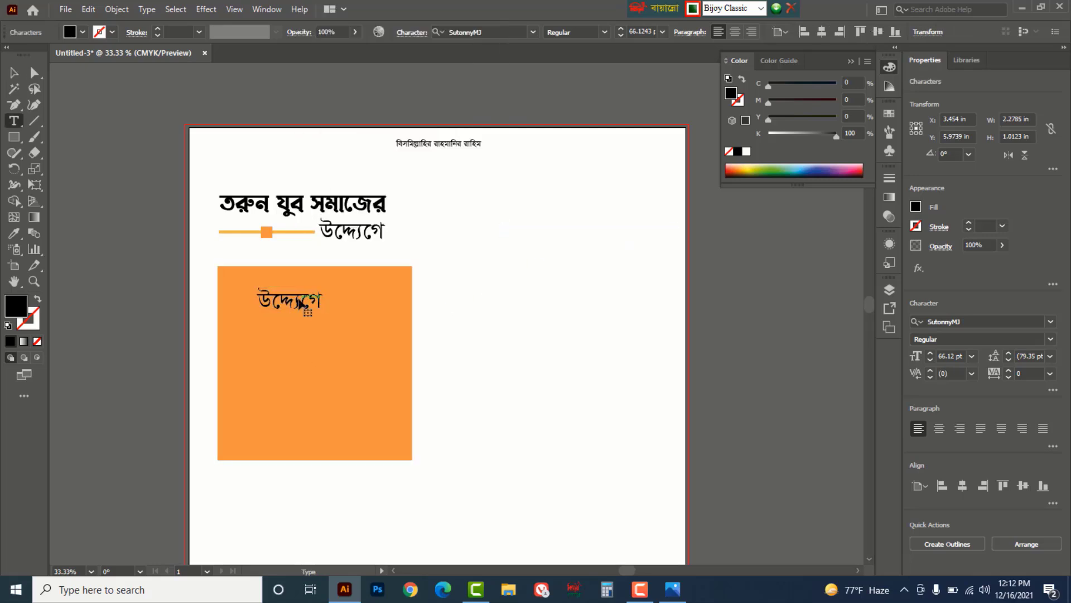
{"action": "key", "text": "ctrl+a"}
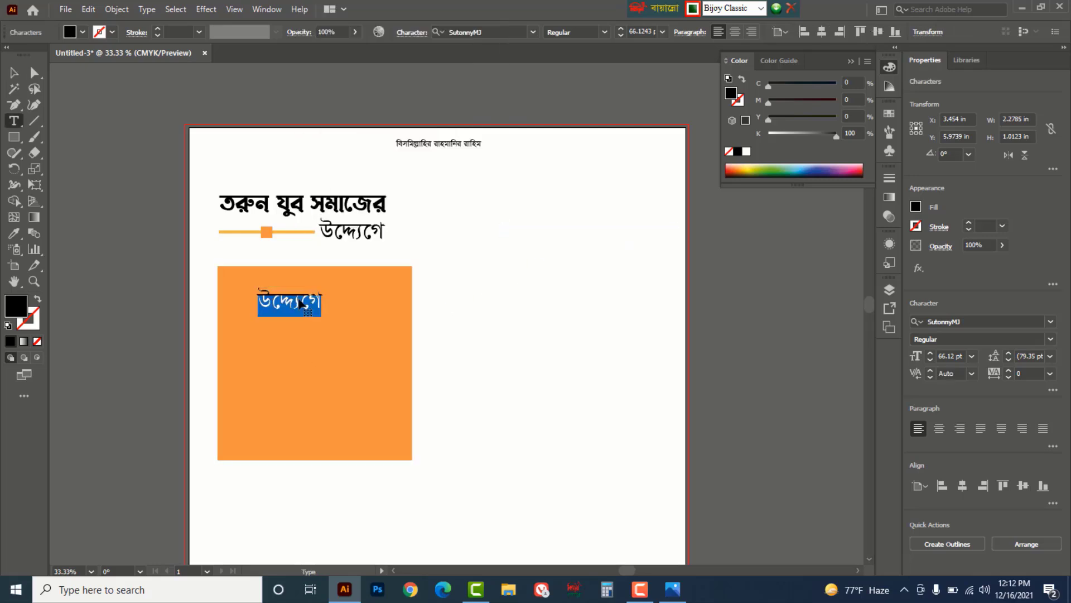
{"action": "type", "text": "ত"}
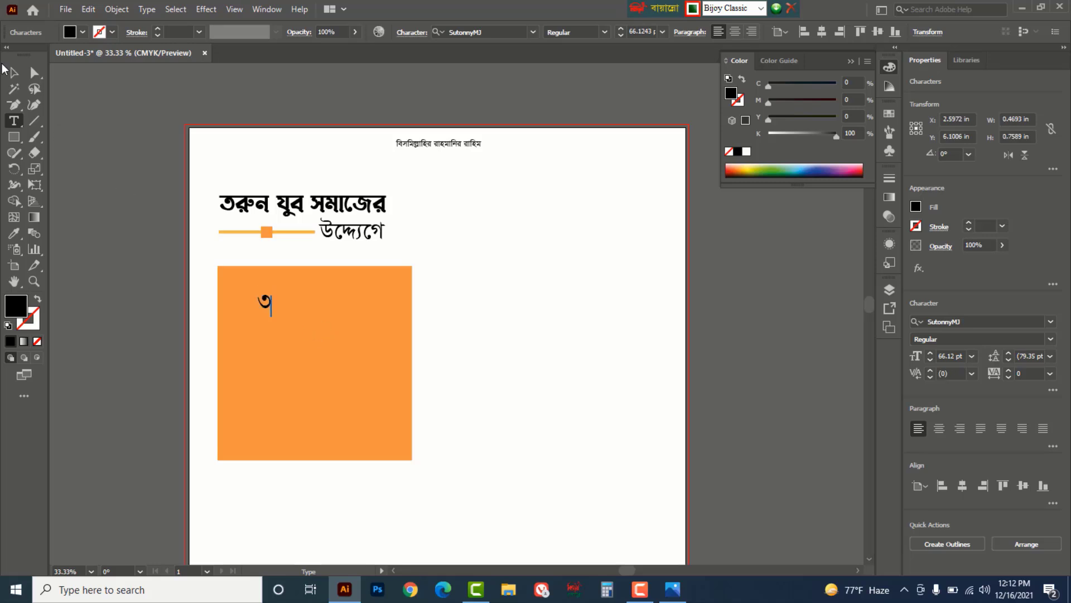
{"action": "left_click", "coordinate": [14, 72]}
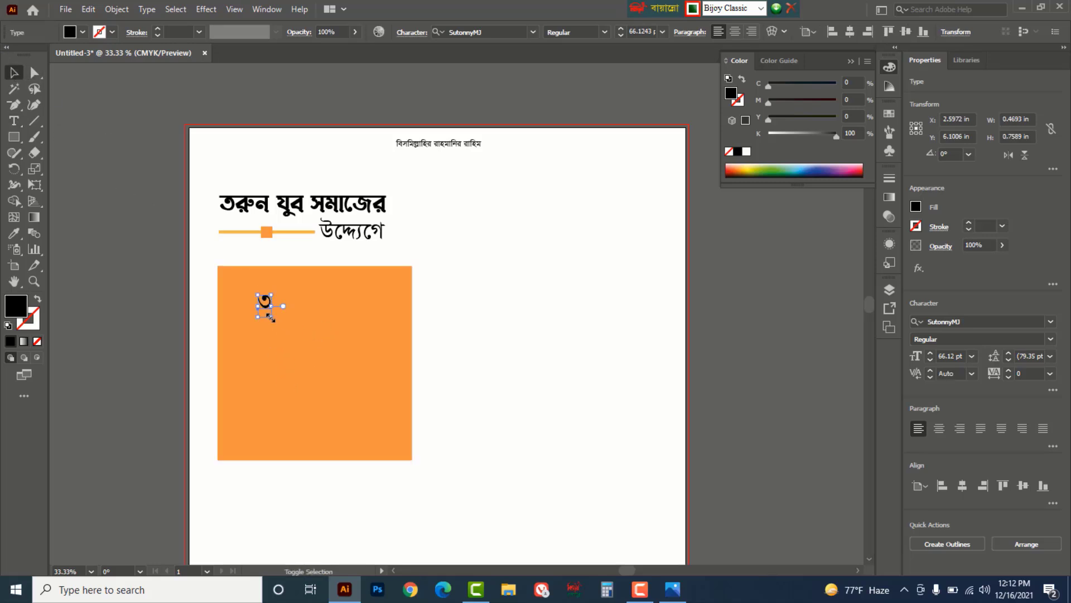
{"action": "left_click_drag", "start_coordinate": [271, 317], "coordinate": [294, 352]}
- Retype the duplicate as 'জানুয়ারী, ২০২২ইং', shrink it to 47.71 pt and place it beside the ৩
{"action": "left_click_drag", "start_coordinate": [278, 306], "coordinate": [301, 305]}
{"action": "double_click", "coordinate": [300, 304]}
{"action": "double_click", "coordinate": [300, 302]}
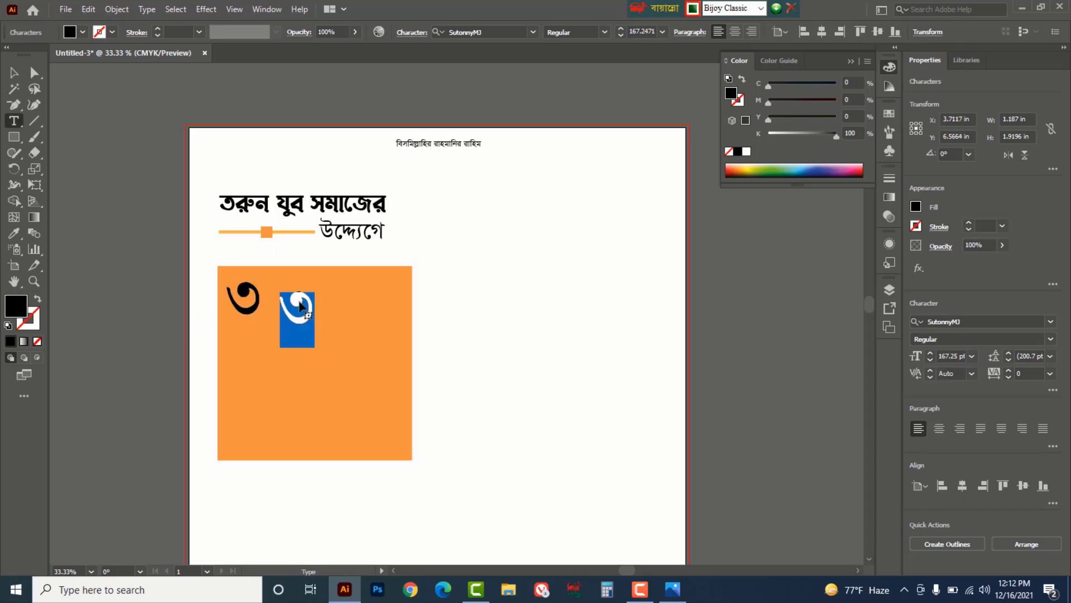
{"action": "type", "text": "জানুয়"}
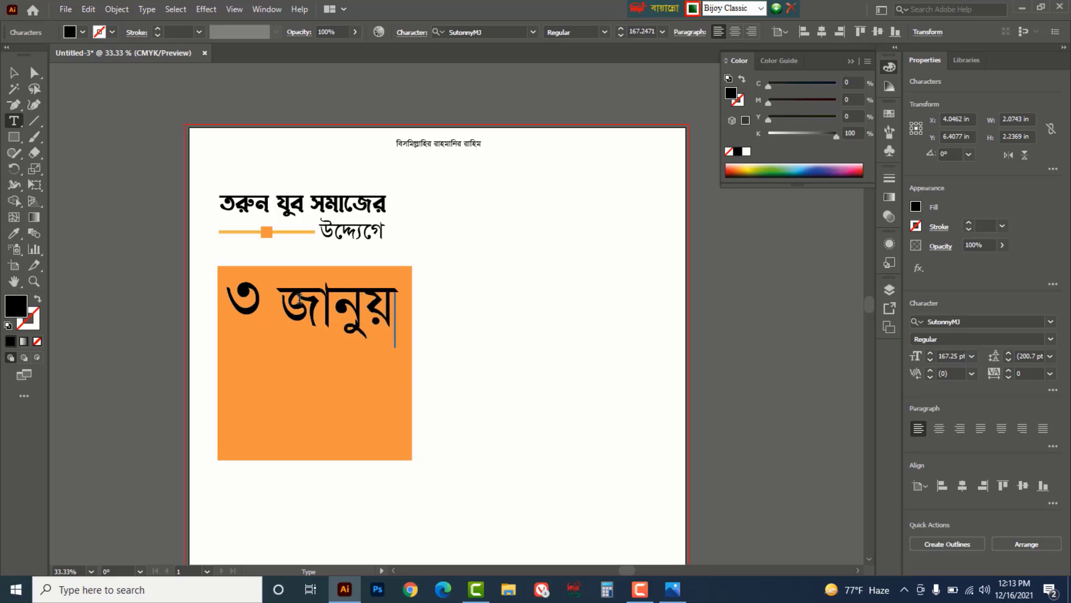
{"action": "type", "text": "ারী"}
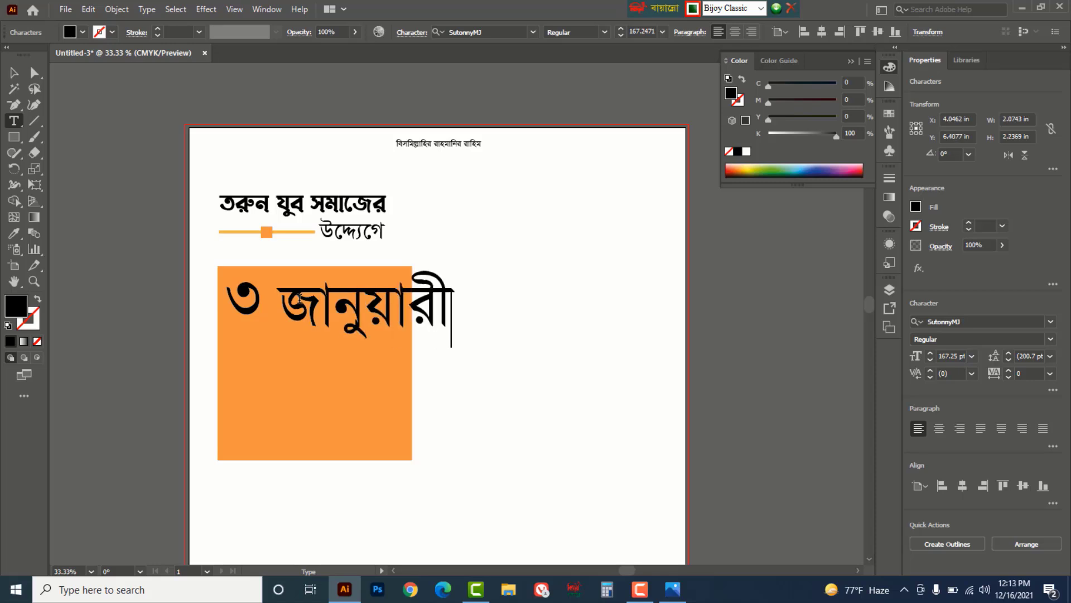
{"action": "type", "text": ", ২"}
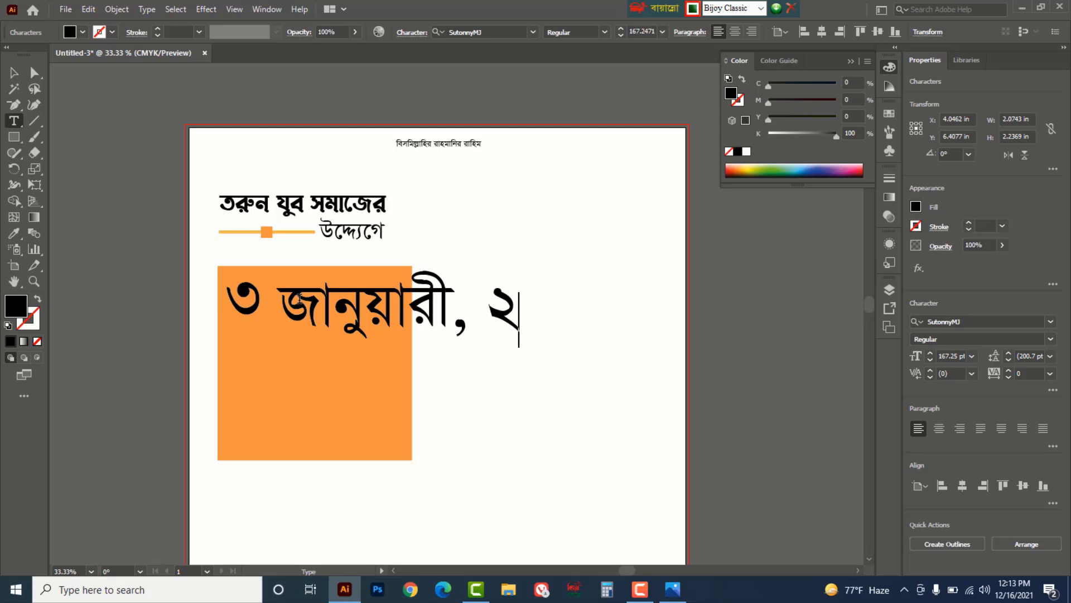
{"action": "type", "text": "০২২"}
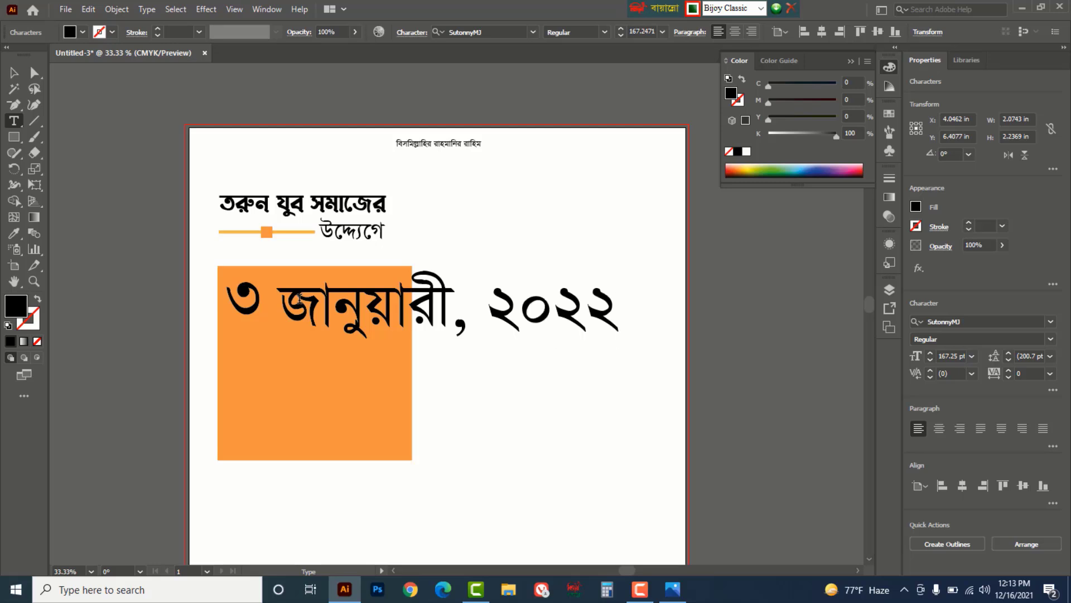
{"action": "type", "text": "ইং"}
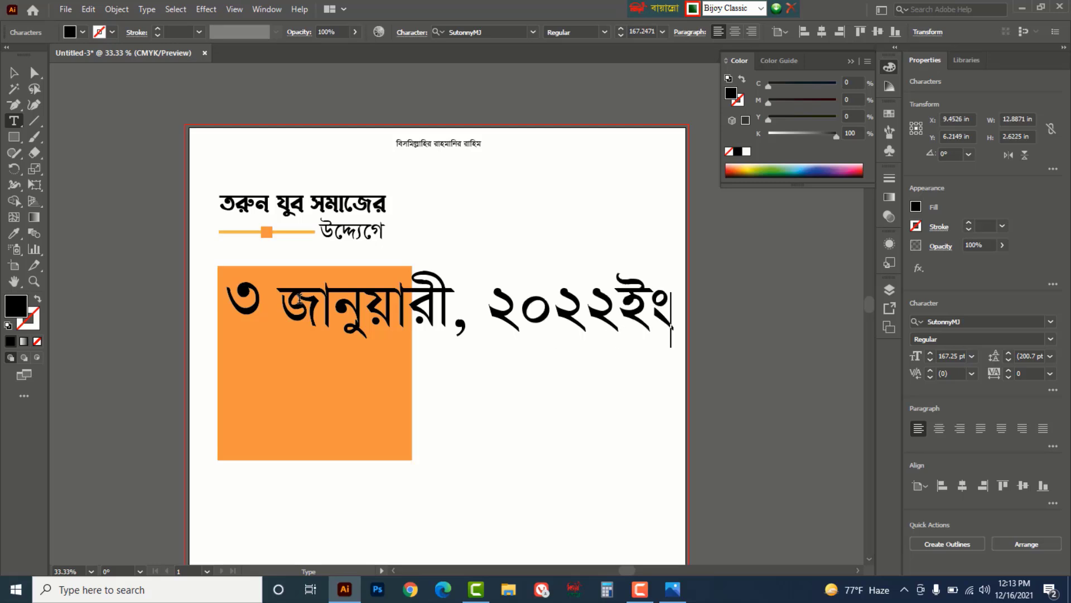
{"action": "left_click", "coordinate": [14, 72]}
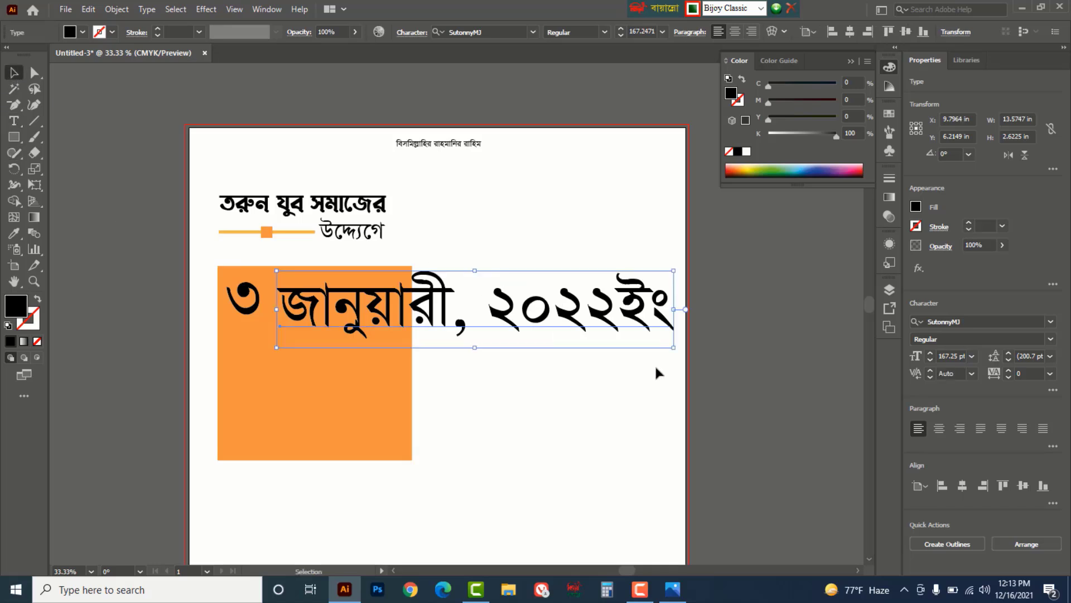
{"action": "left_click_drag", "start_coordinate": [674, 348], "coordinate": [390, 304]}
{"action": "left_click_drag", "start_coordinate": [317, 284], "coordinate": [366, 323]}
- Replace the copied date line with 'রোজ রবিবার, বিকাল ৫ ঘটিকা'
{"action": "double_click", "coordinate": [365, 322]}
{"action": "key", "text": "ctrl+a"}
{"action": "type", "text": "রো"}
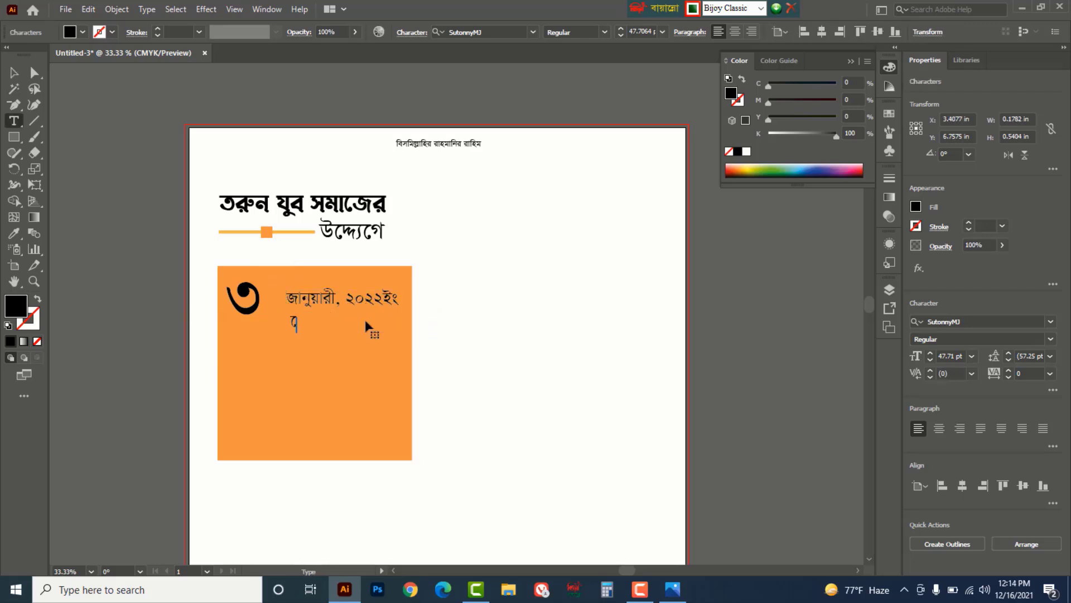
{"action": "type", "text": "জ রবিবার, বি"}
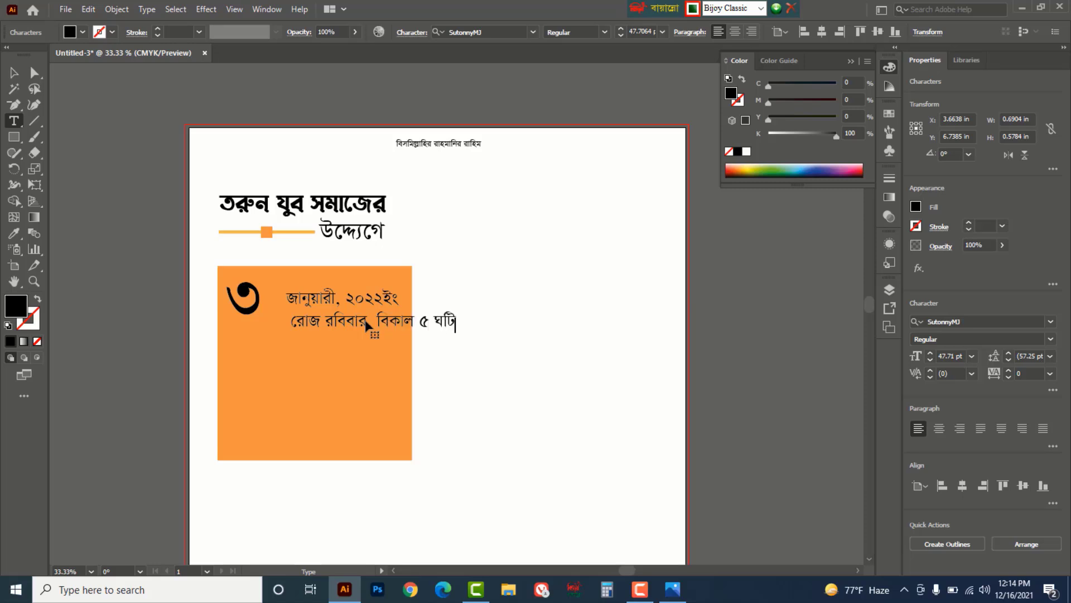
{"action": "type", "text": "কা"}
{"action": "left_click", "coordinate": [15, 74]}
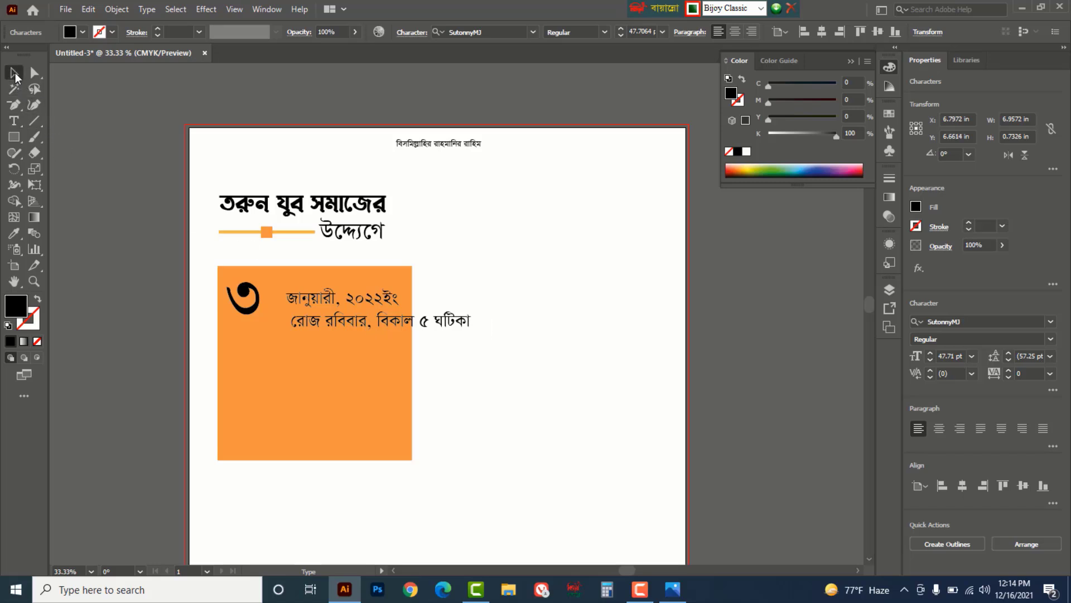
- Copy that line lower and retype it as the venue 'বিদ্যালয় মাঠ প্রাঙ্গন রাজবাড়ী, রাজশাহী।'
{"action": "left_click_drag", "start_coordinate": [452, 327], "coordinate": [425, 375]}
{"action": "double_click", "coordinate": [384, 373]}
{"action": "key", "text": "ctrl+a"}
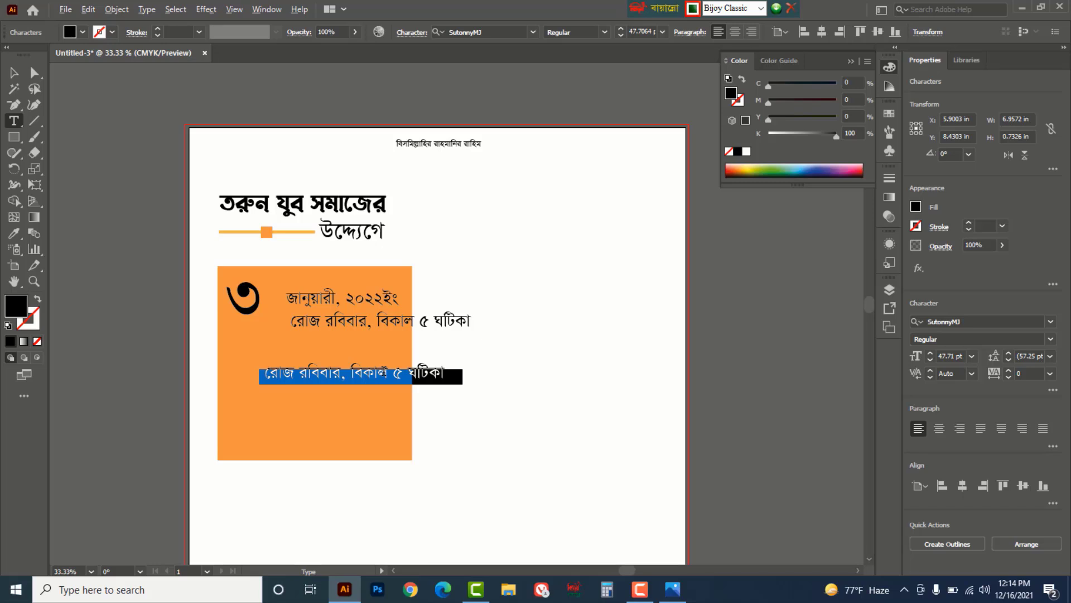
{"action": "key", "text": "BackSpace"}
{"action": "type", "text": "বিদ্যালয় মাঠ প্রাঙ্গন"}
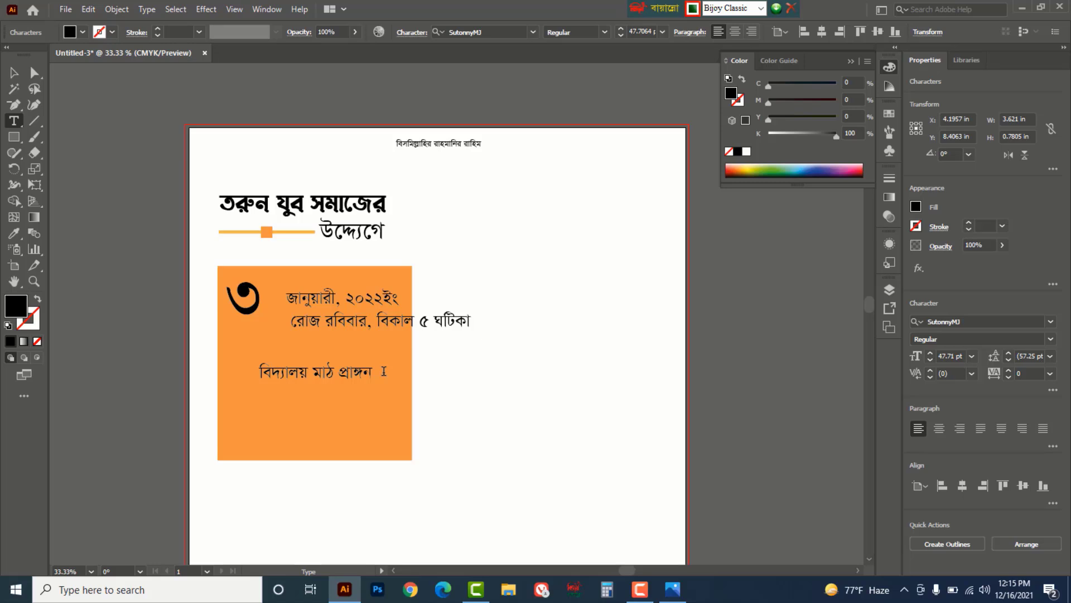
{"action": "type", "text": "বাড়ী, রাজশাহী।"}
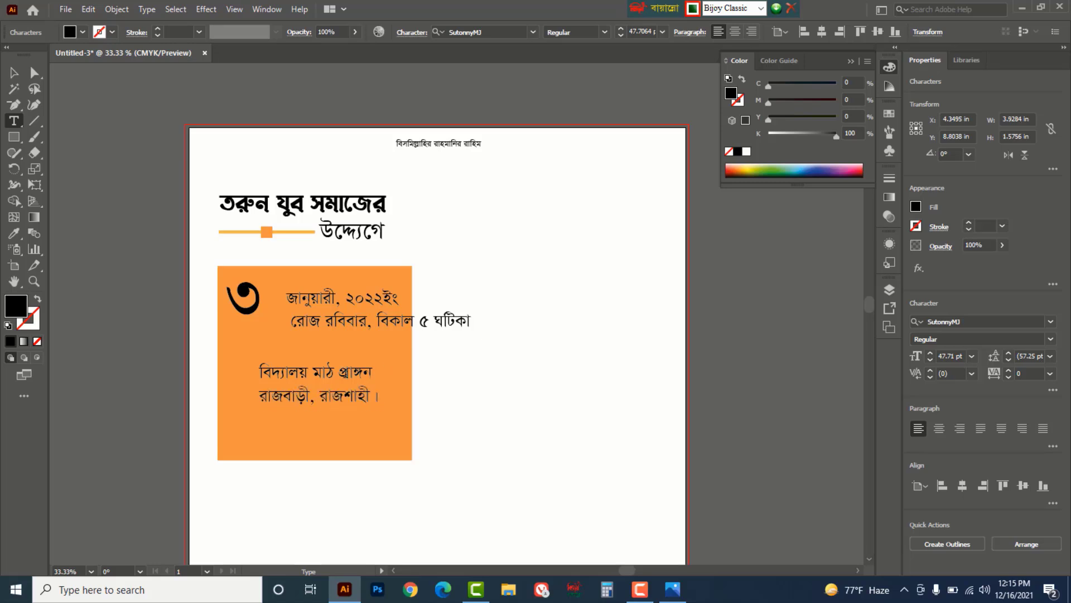
- Make the 'বিদ্যালয় মাঠ প্রাঙ্গন' line bold at 68 pt
{"action": "left_click_drag", "start_coordinate": [375, 374], "coordinate": [259, 374]}
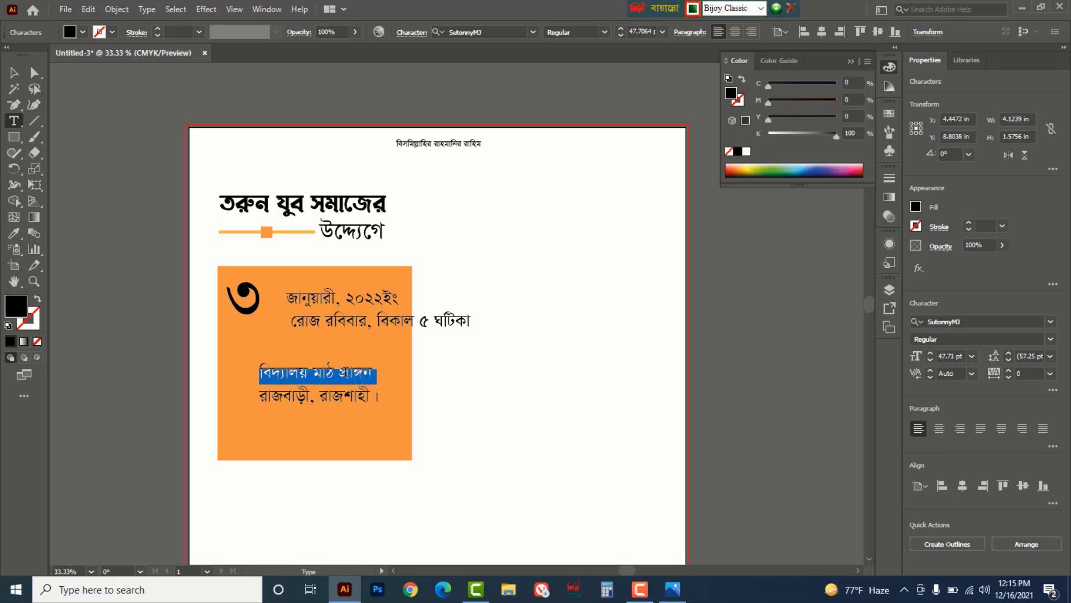
{"action": "left_click", "coordinate": [604, 31]}
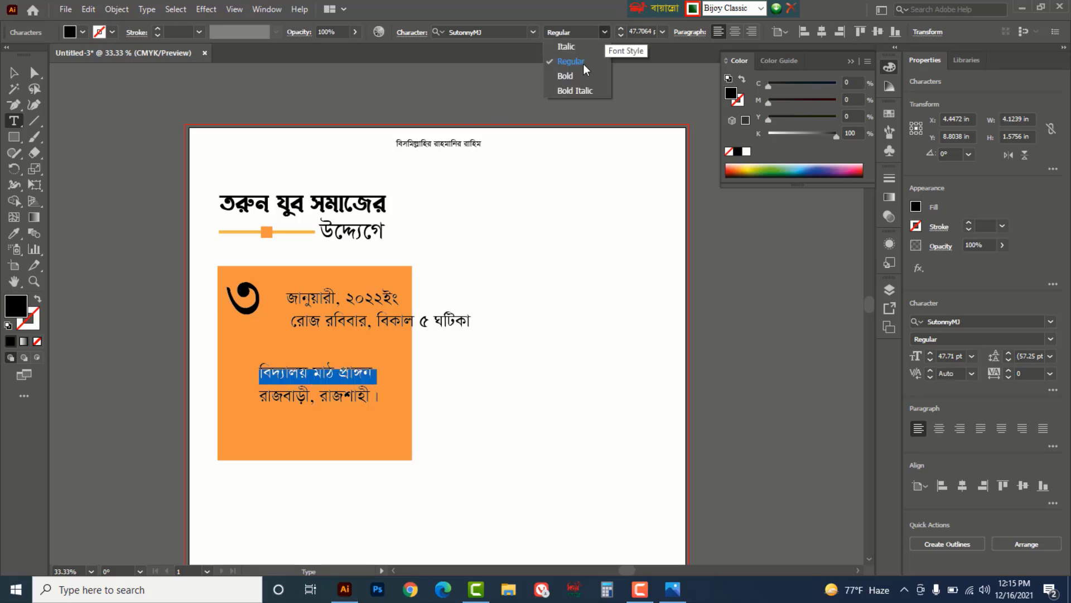
{"action": "left_click", "coordinate": [575, 76]}
{"action": "left_click", "coordinate": [621, 29]}
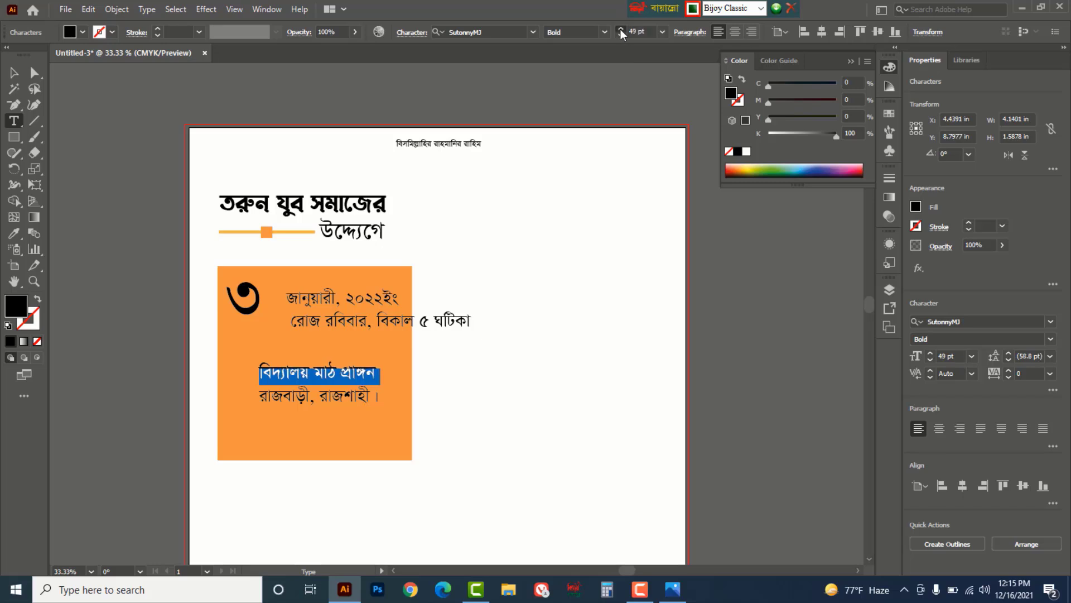
{"action": "left_click_drag", "start_coordinate": [621, 29], "coordinate": [621, 29]}
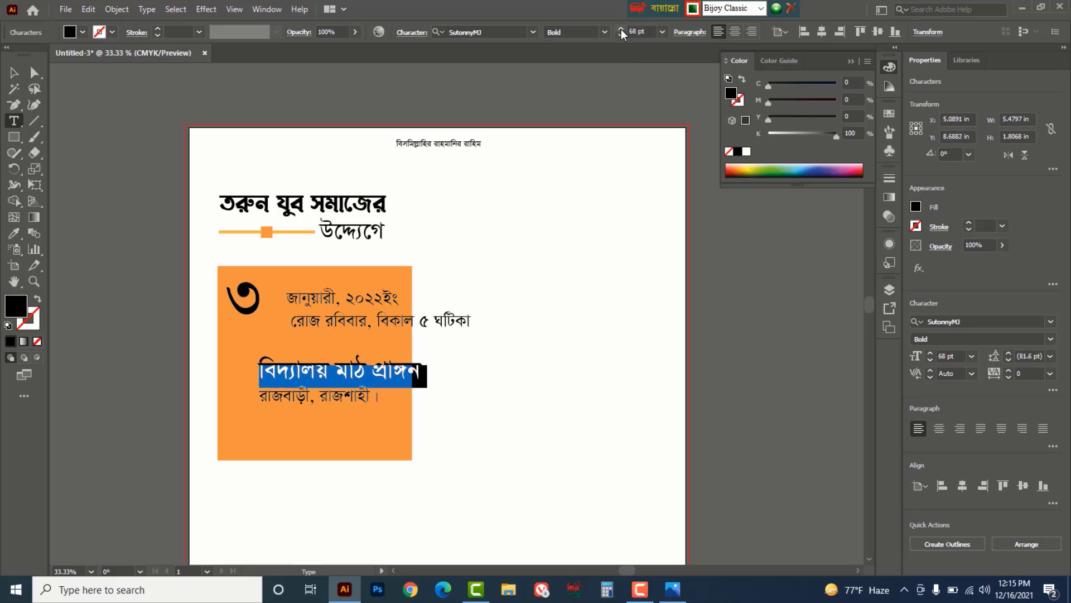
{"action": "left_click", "coordinate": [17, 73]}
- Colour the venue line dark green and move both venue lines higher on the panel
{"action": "left_click", "coordinate": [17, 124]}
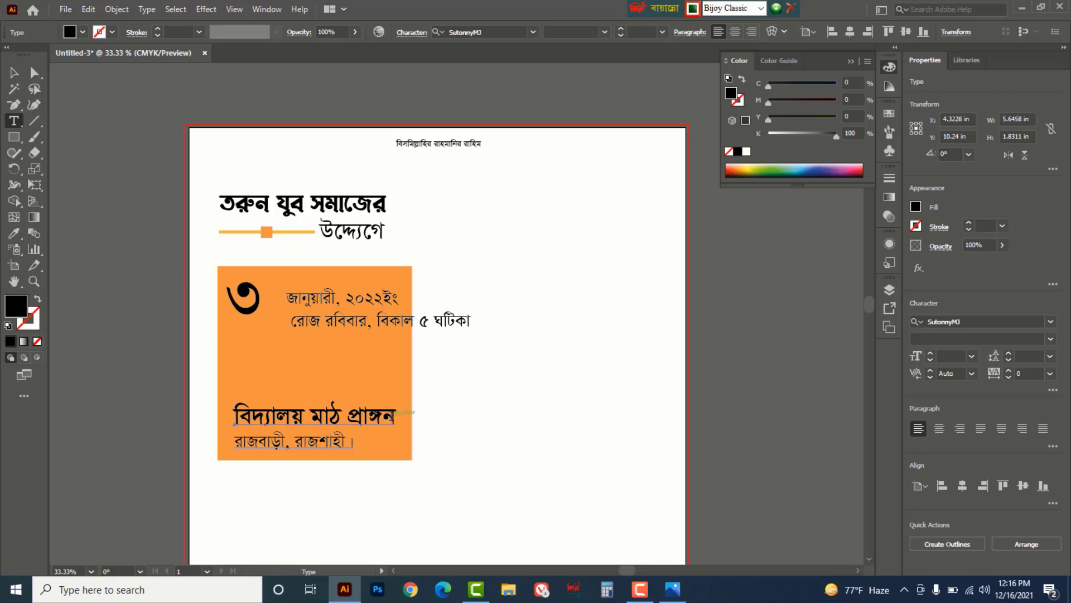
{"action": "left_click_drag", "start_coordinate": [394, 417], "coordinate": [230, 418]}
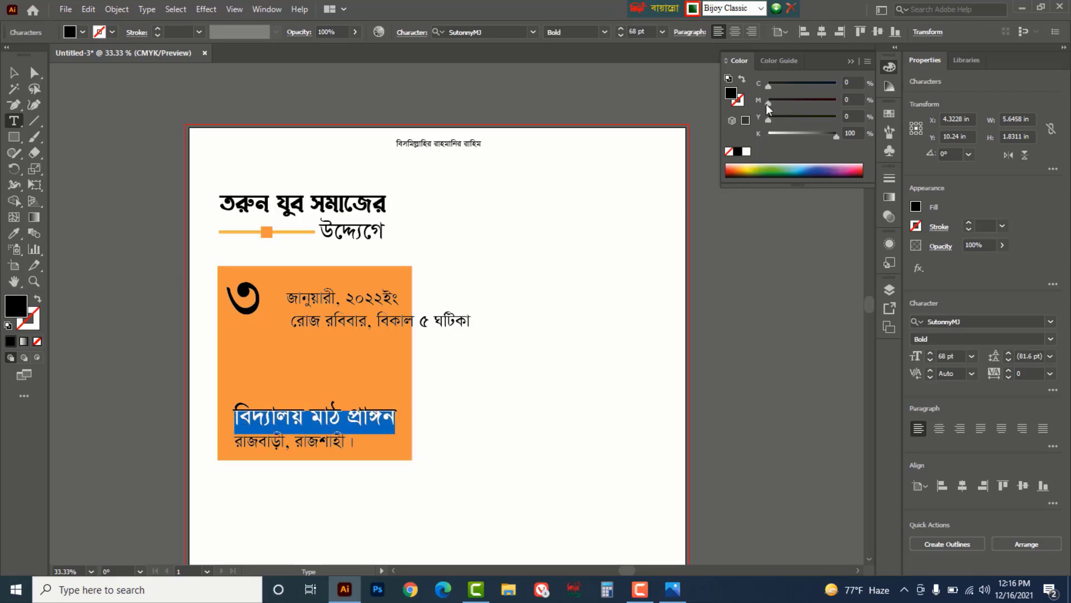
{"action": "left_click_drag", "start_coordinate": [769, 102], "coordinate": [795, 102]}
{"action": "left_click", "coordinate": [832, 84]}
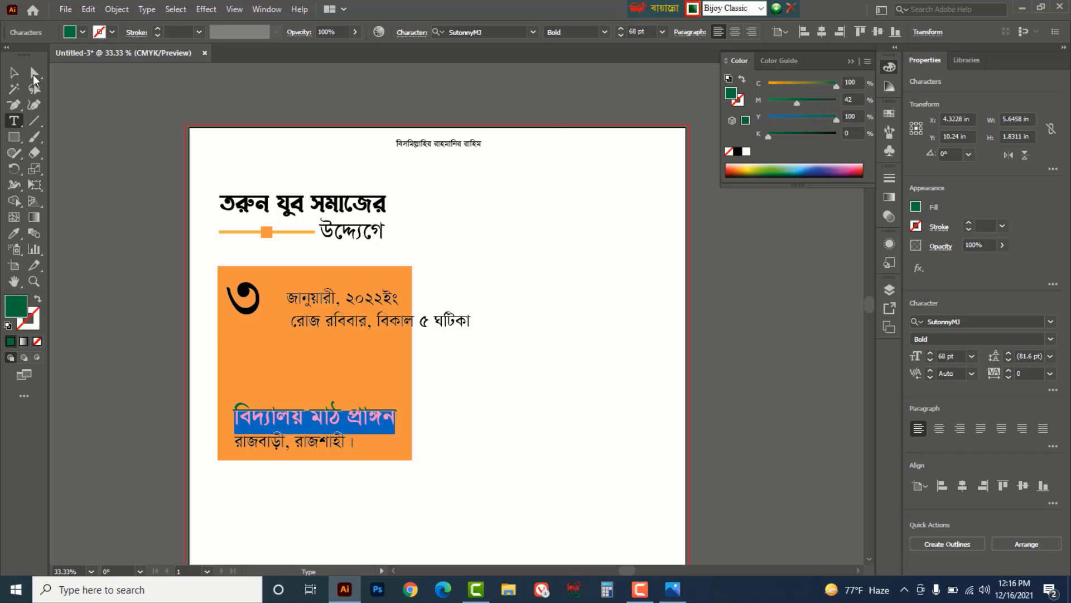
{"action": "left_click", "coordinate": [13, 73]}
{"action": "left_click", "coordinate": [484, 410]}
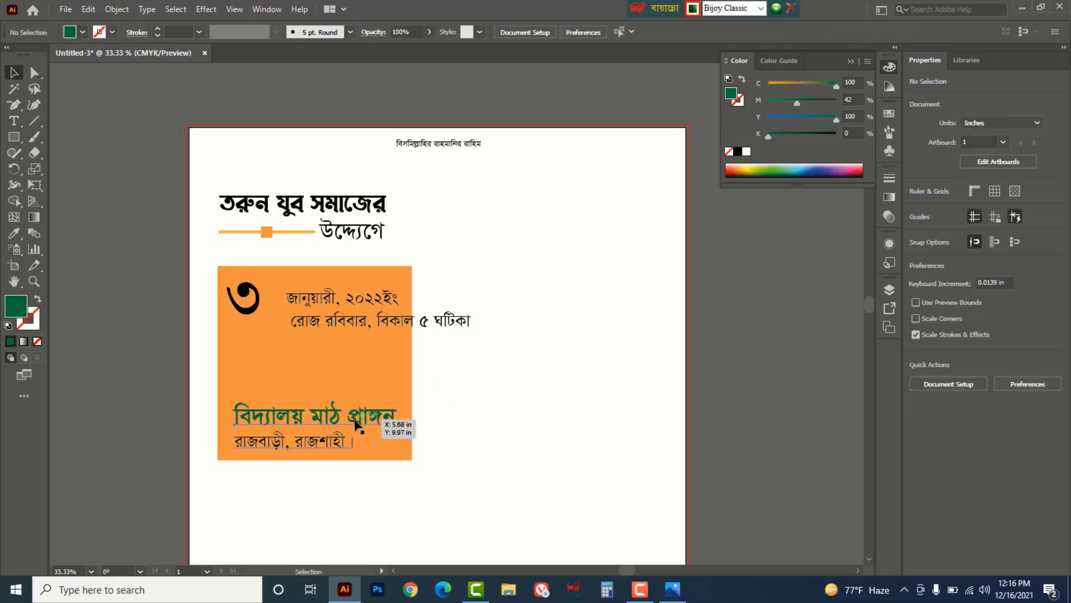
{"action": "left_click_drag", "start_coordinate": [356, 424], "coordinate": [359, 395]}
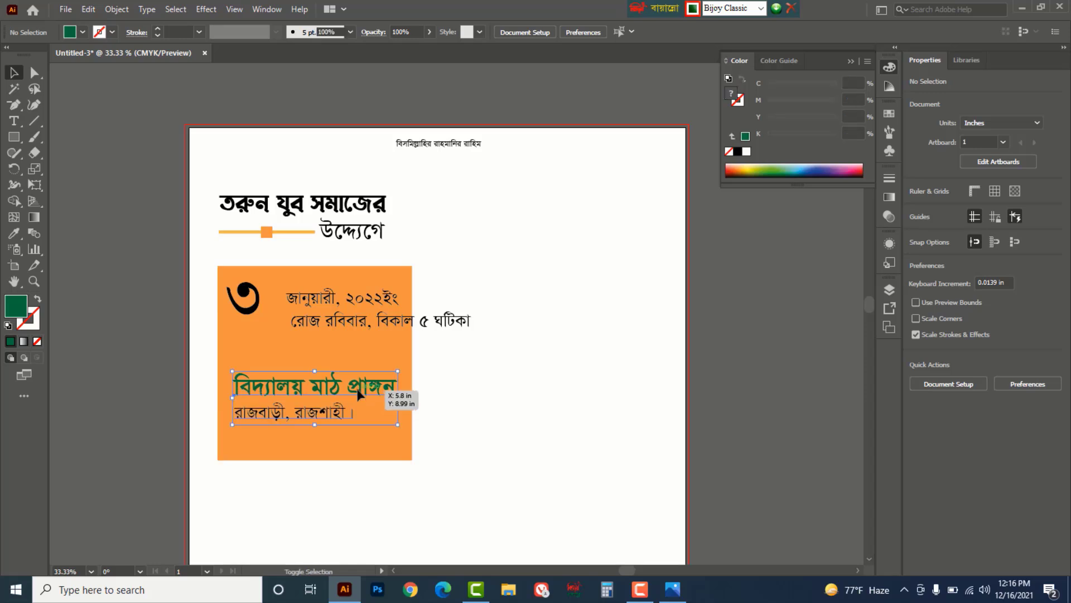
- Make the date line জানুয়ারী, ২০২২ইং bold
{"action": "left_click", "coordinate": [15, 123]}
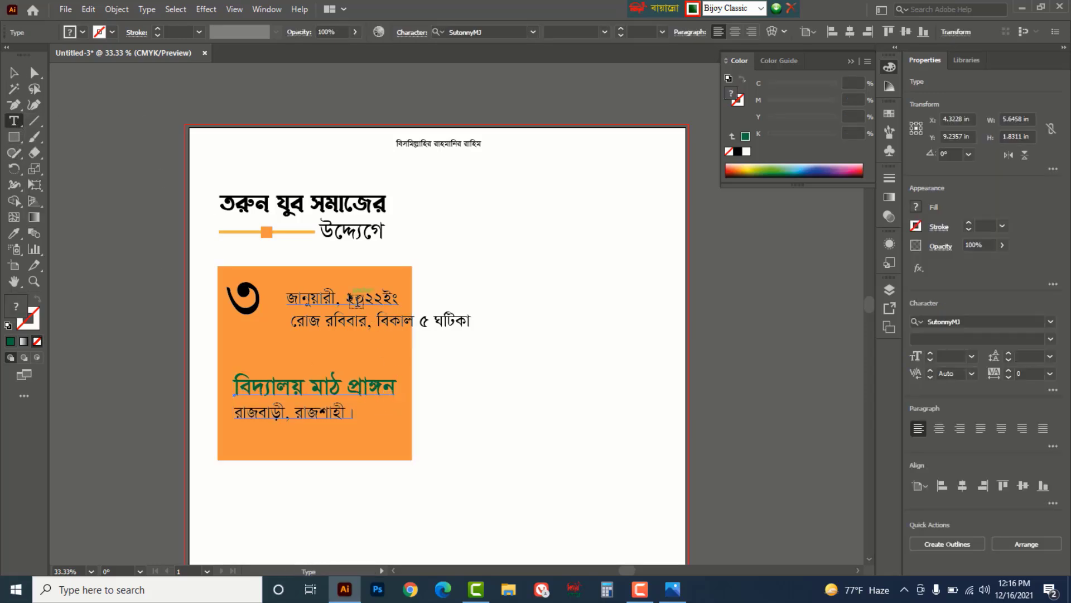
{"action": "triple_click", "coordinate": [356, 298]}
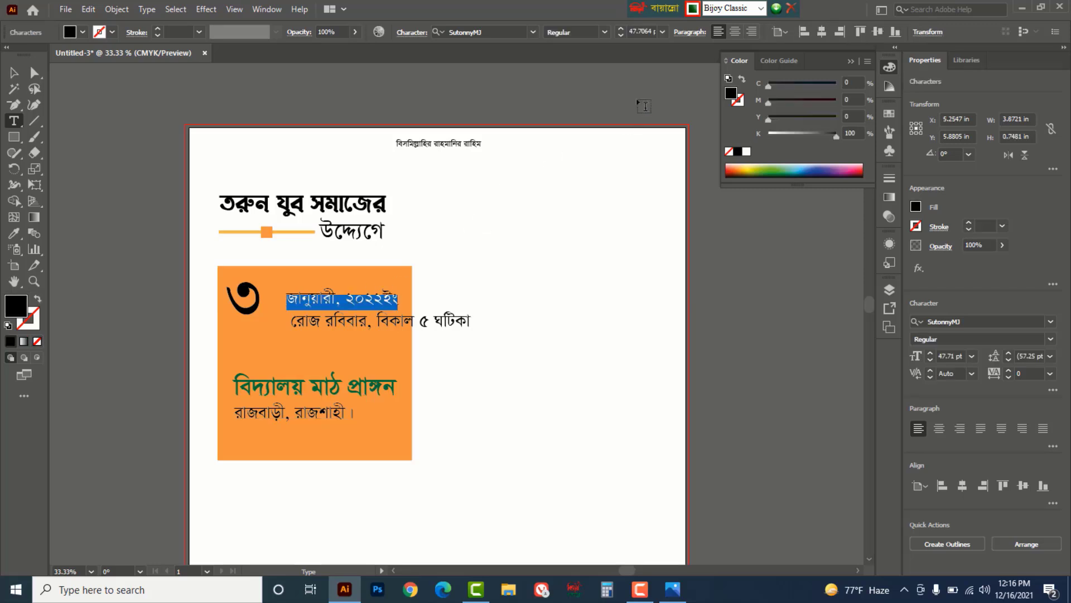
{"action": "left_click", "coordinate": [601, 35]}
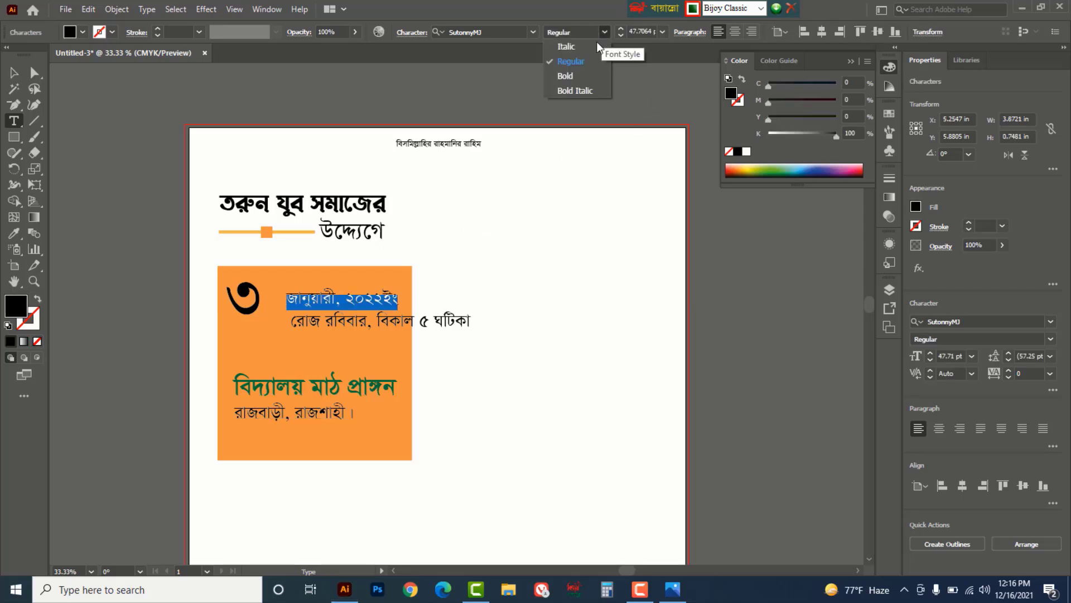
{"action": "left_click", "coordinate": [567, 75]}
{"action": "key", "text": "Escape"}
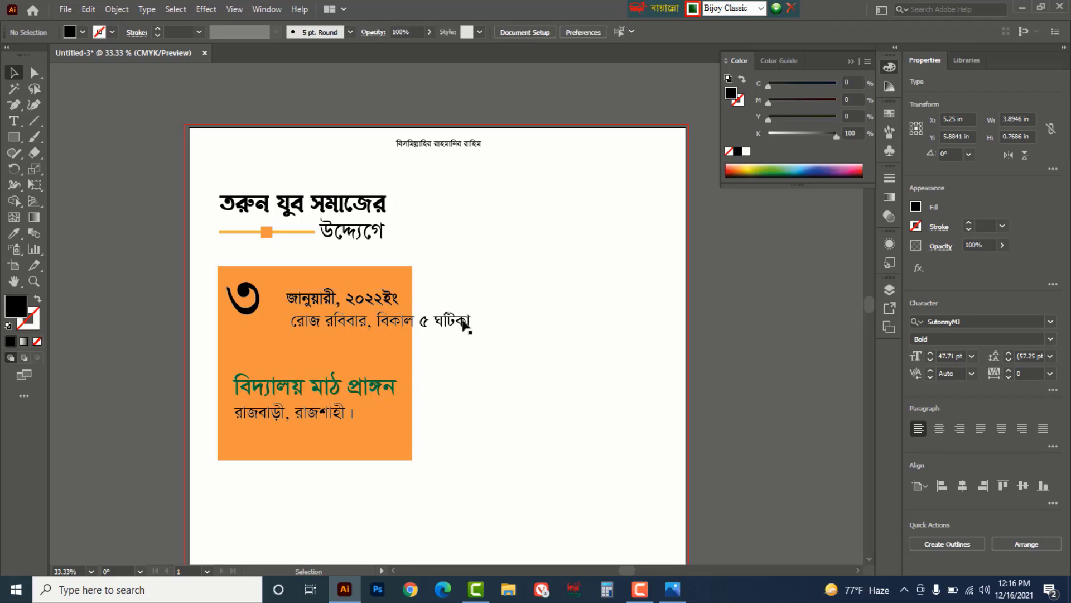
- Shrink the রোজ রবিবার line, move the venue text higher, and enlarge the large ৩
{"action": "left_click", "coordinate": [480, 332]}
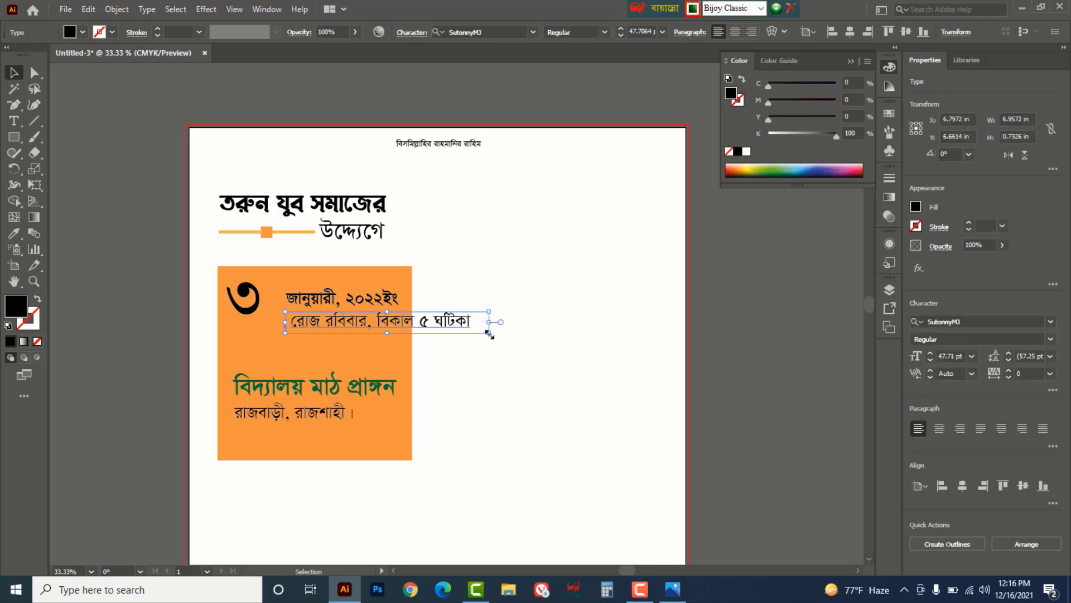
{"action": "left_click_drag", "start_coordinate": [486, 331], "coordinate": [414, 328]}
{"action": "left_click", "coordinate": [470, 365]}
{"action": "left_click_drag", "start_coordinate": [373, 392], "coordinate": [372, 368]}
{"action": "left_click", "coordinate": [514, 376]}
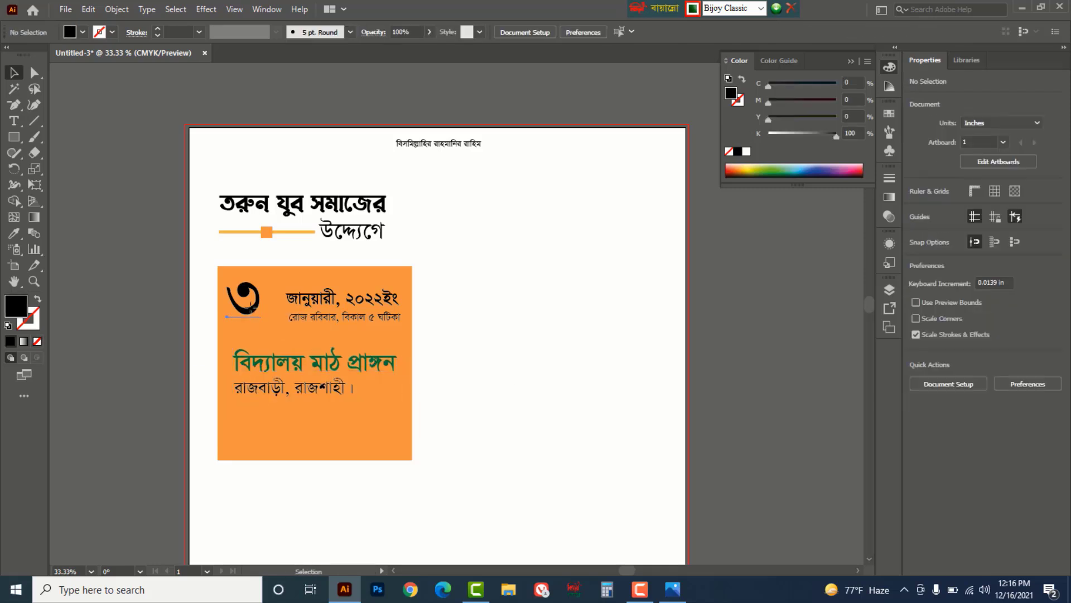
{"action": "left_click", "coordinate": [244, 302]}
{"action": "mouse_move", "coordinate": [264, 338]}
{"action": "left_mouse_down"}
{"action": "mouse_move", "coordinate": [279, 363]}
{"action": "mouse_move", "coordinate": [335, 371]}
{"action": "mouse_move", "coordinate": [290, 374]}
{"action": "mouse_move", "coordinate": [285, 337]}
{"action": "left_mouse_up"}
- Zoom in and shift both date lines to the right
{"action": "left_click", "coordinate": [601, 327]}
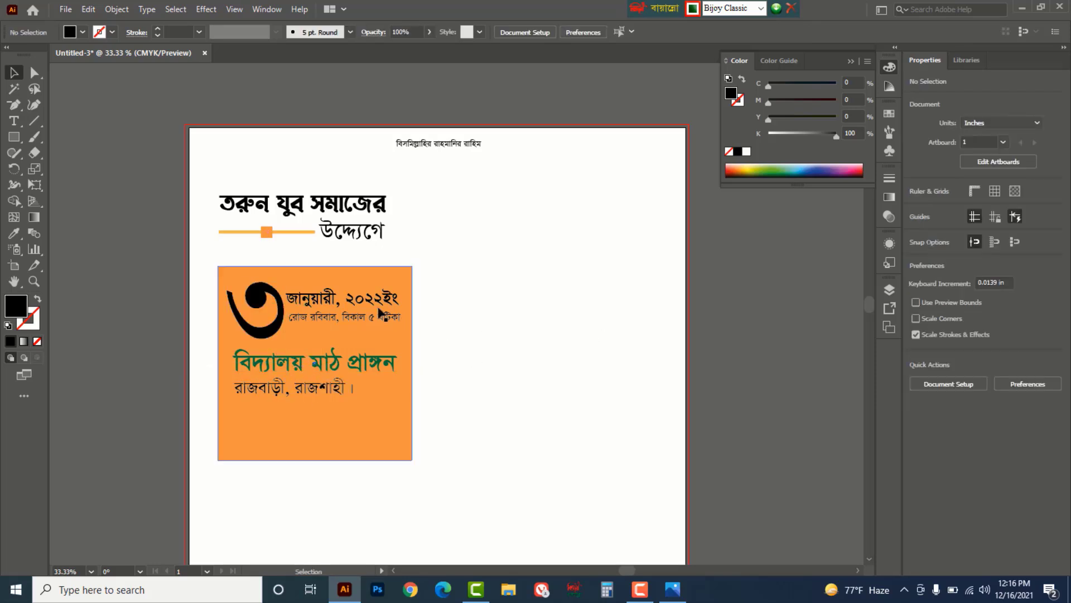
{"action": "key", "text": "ctrl+equal"}
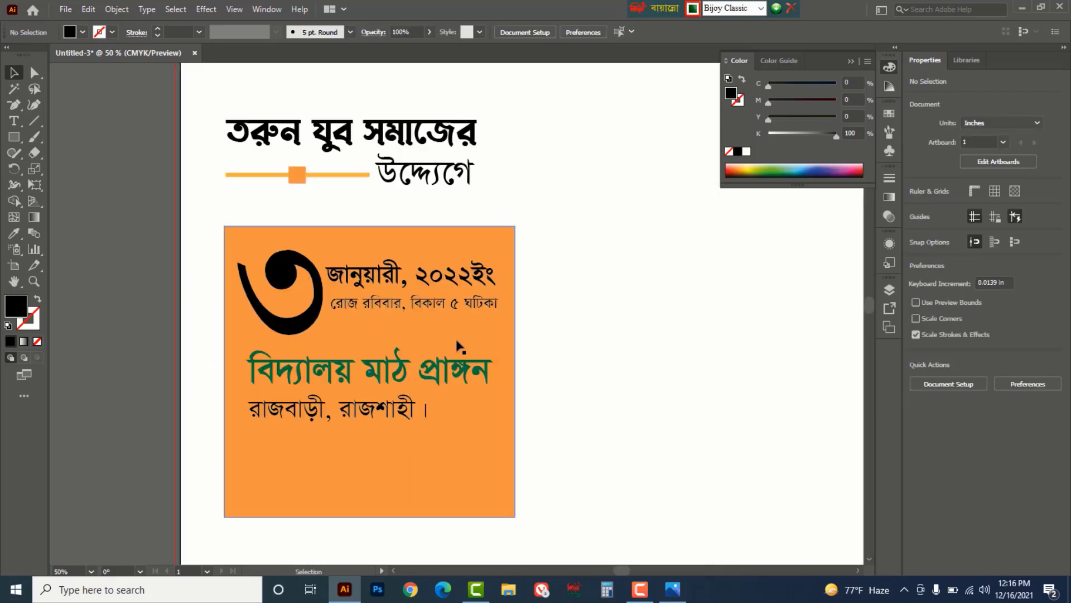
{"action": "left_click", "coordinate": [430, 312]}
{"action": "left_click", "coordinate": [474, 278], "text": "shift"}
{"action": "left_click_drag", "start_coordinate": [474, 277], "coordinate": [488, 279]}
- Widen the orange panel to the right and nudge the date lines further over
{"action": "left_click", "coordinate": [511, 449]}
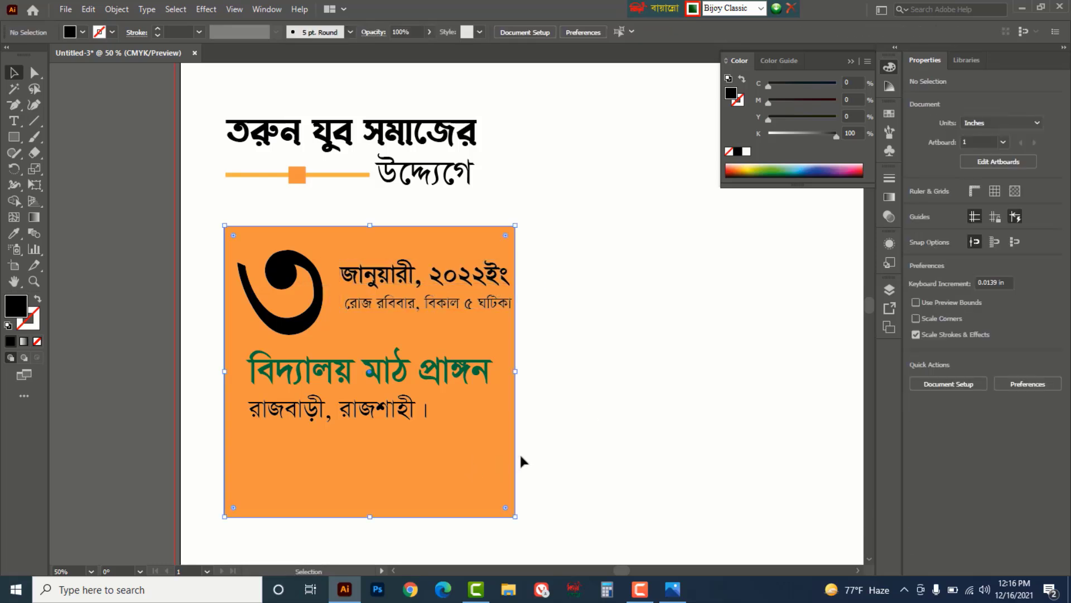
{"action": "left_click_drag", "start_coordinate": [515, 372], "coordinate": [553, 372]}
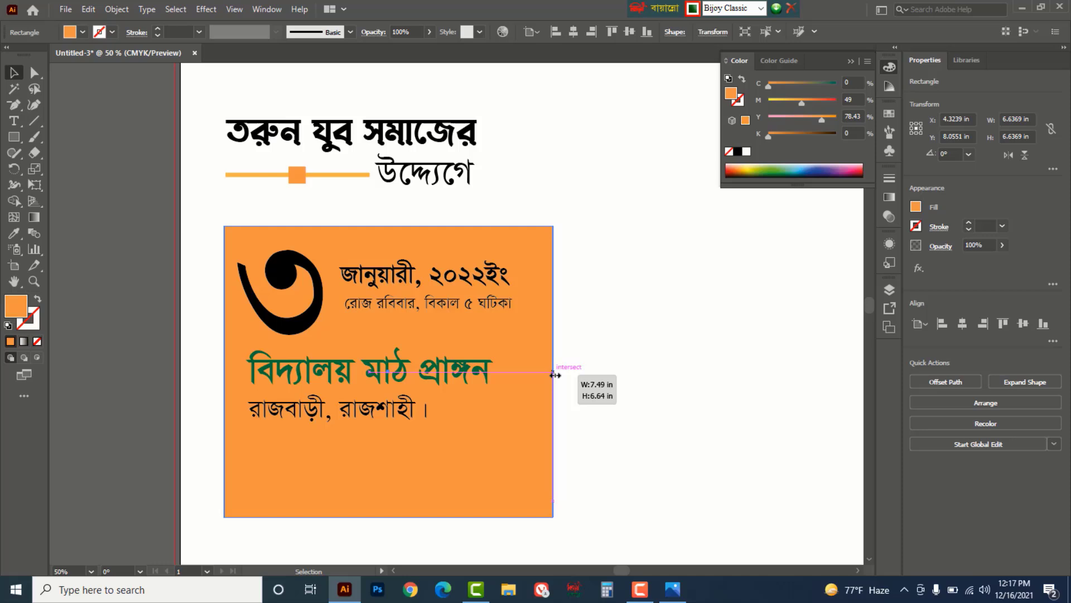
{"action": "left_click", "coordinate": [641, 409]}
{"action": "left_click", "coordinate": [483, 296]}
{"action": "left_click_drag", "start_coordinate": [483, 289], "coordinate": [466, 274]}
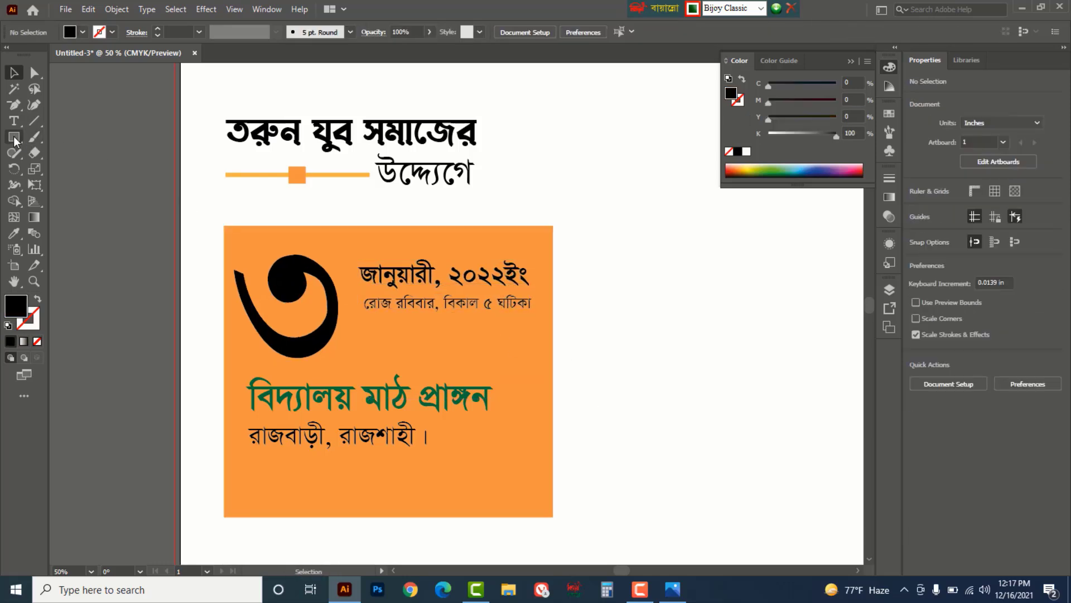
- Draw a circle over the large ৩ and fill it red (M100 Y100 K0)
{"action": "left_click", "coordinate": [14, 137]}
{"action": "left_click", "coordinate": [82, 173]}
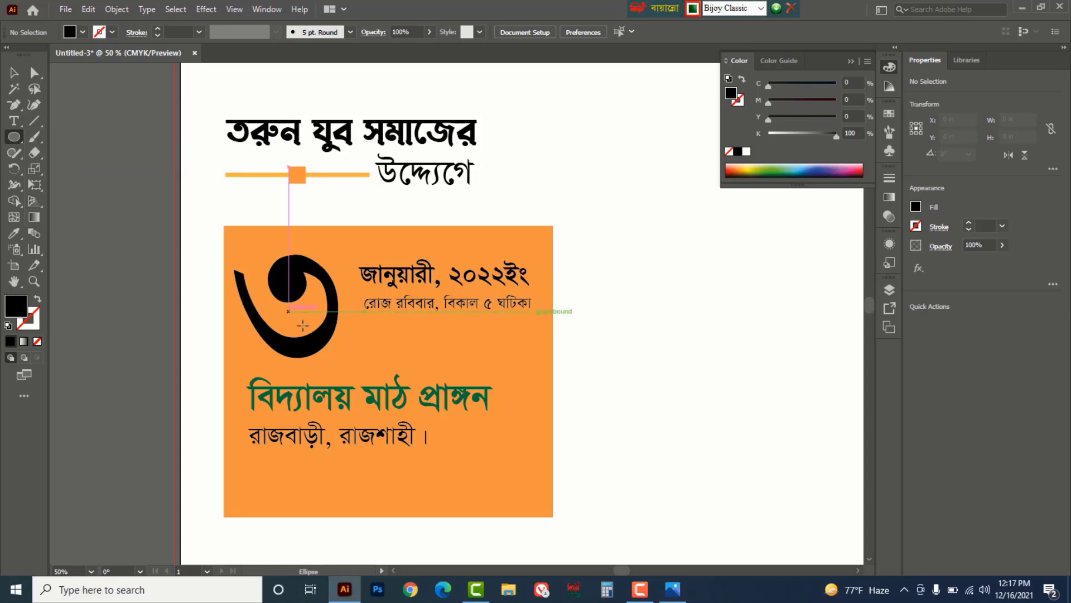
{"action": "left_click_drag", "start_coordinate": [290, 310], "coordinate": [359, 378]}
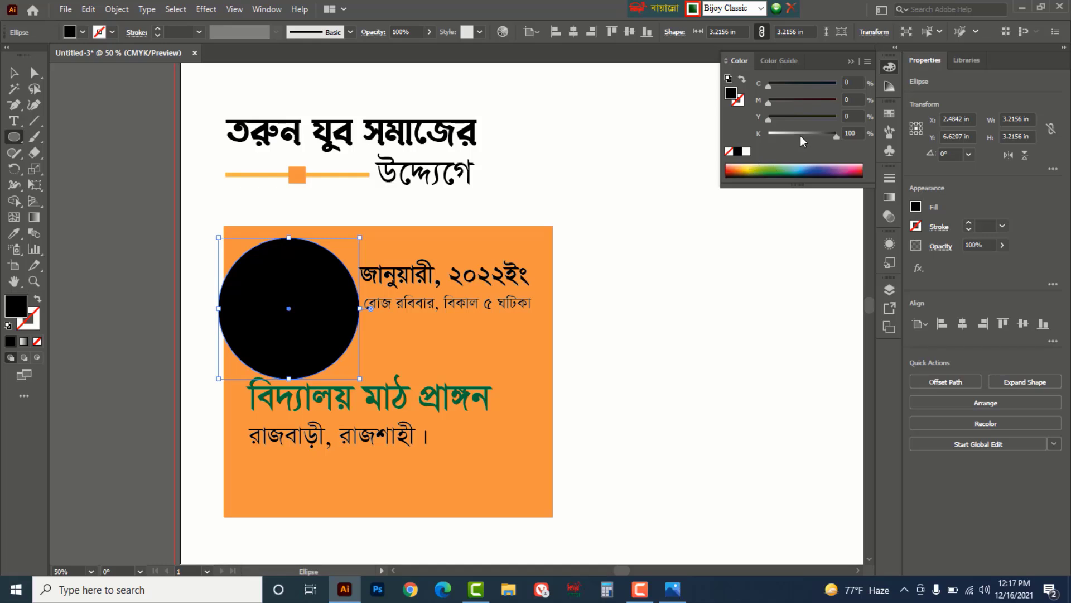
{"action": "left_click_drag", "start_coordinate": [832, 139], "coordinate": [855, 122]}
{"action": "left_click_drag", "start_coordinate": [772, 102], "coordinate": [853, 100]}
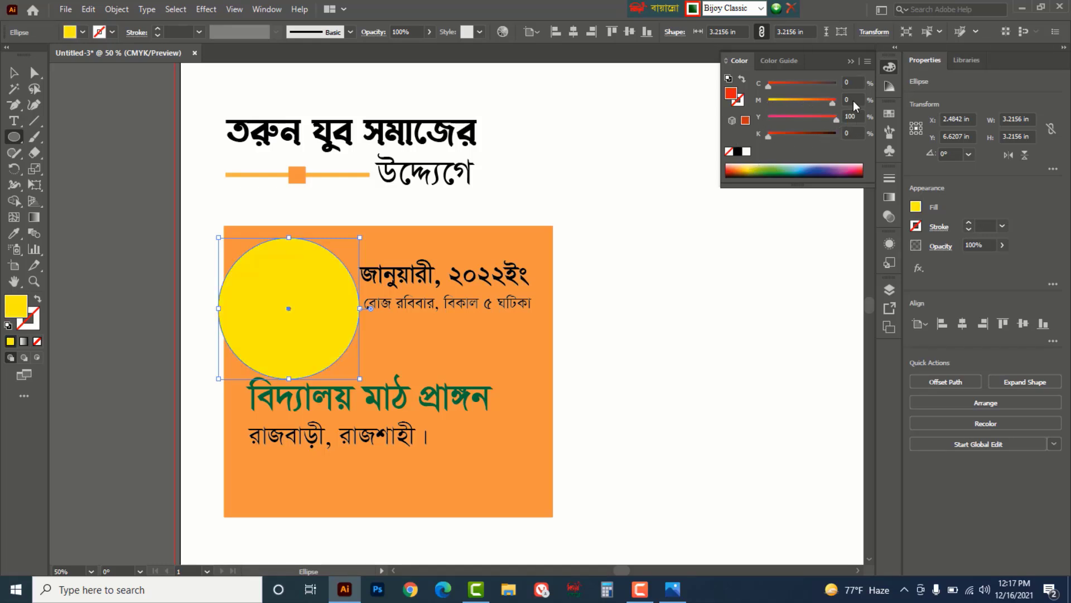
- Switch to Outline view and select the ৩ hidden under the circle
{"action": "key", "text": "ctrl"}
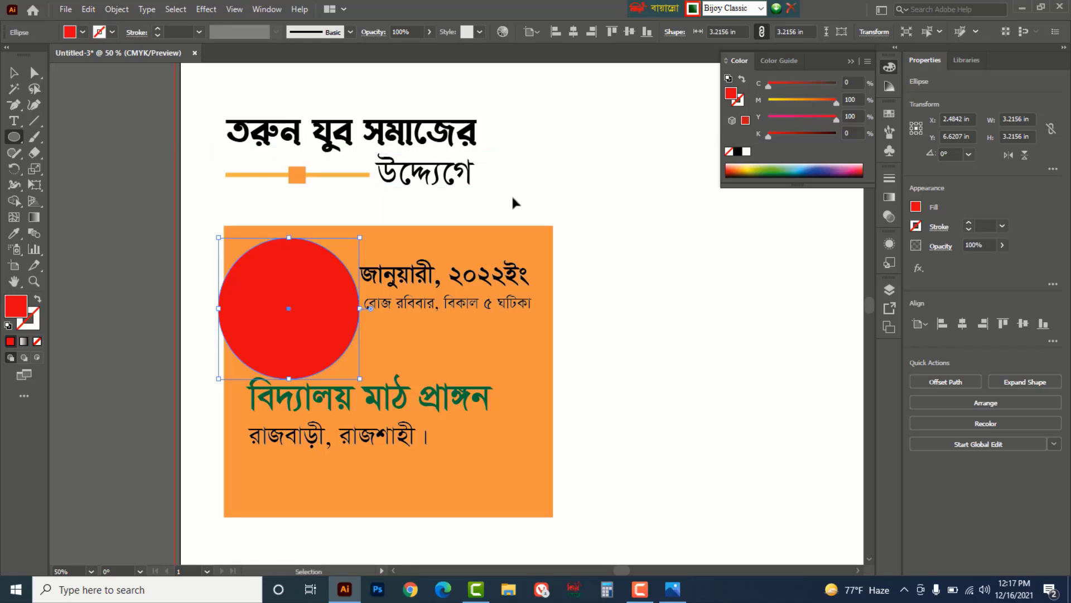
{"action": "key", "text": "ctrl+y"}
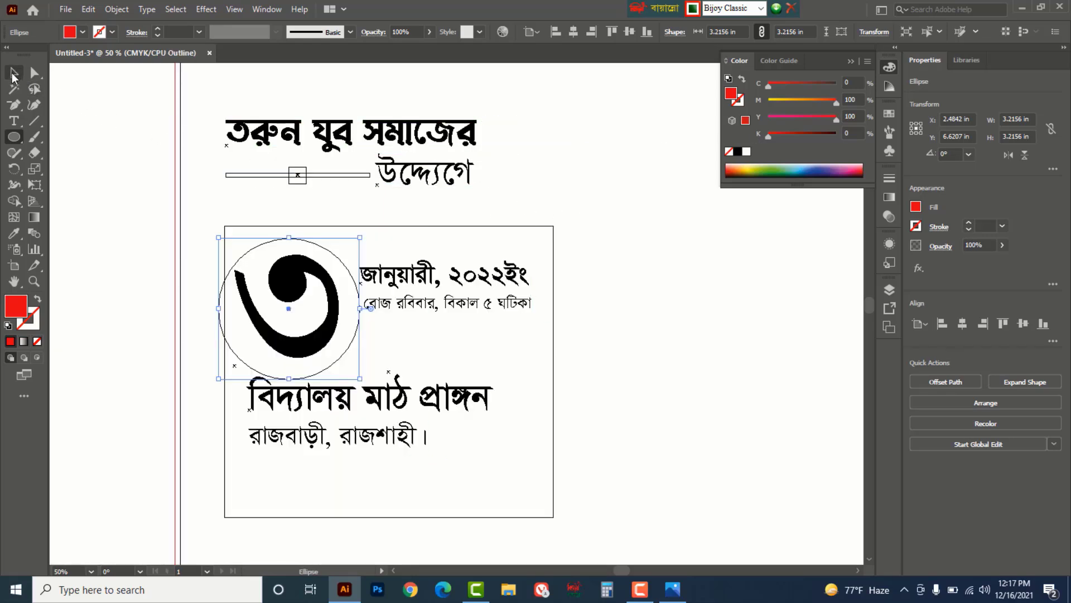
{"action": "left_click", "coordinate": [14, 72]}
{"action": "left_click", "coordinate": [106, 172]}
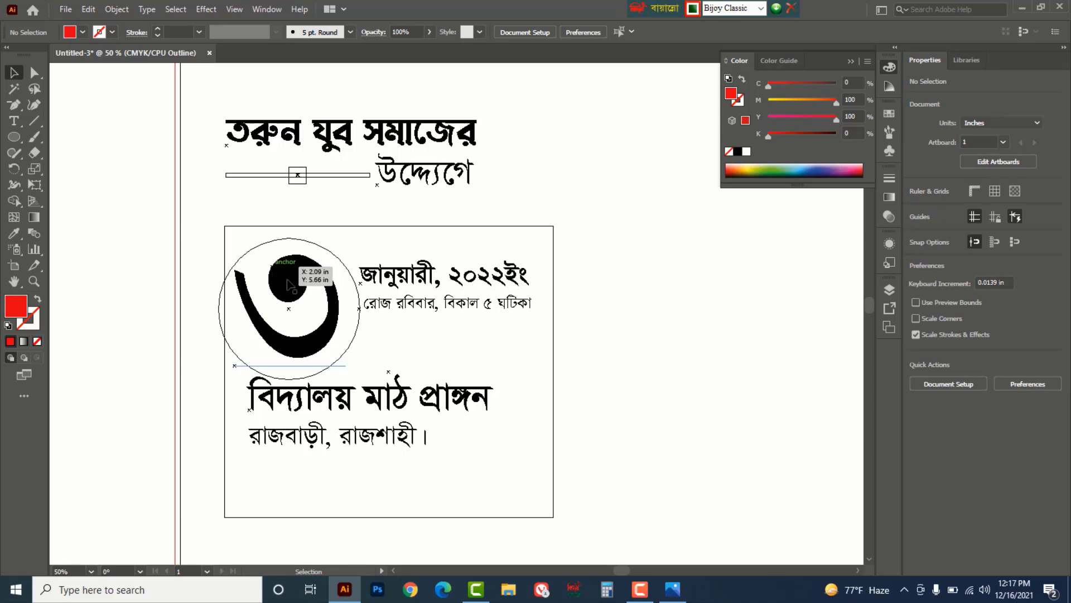
{"action": "left_click", "coordinate": [290, 286]}
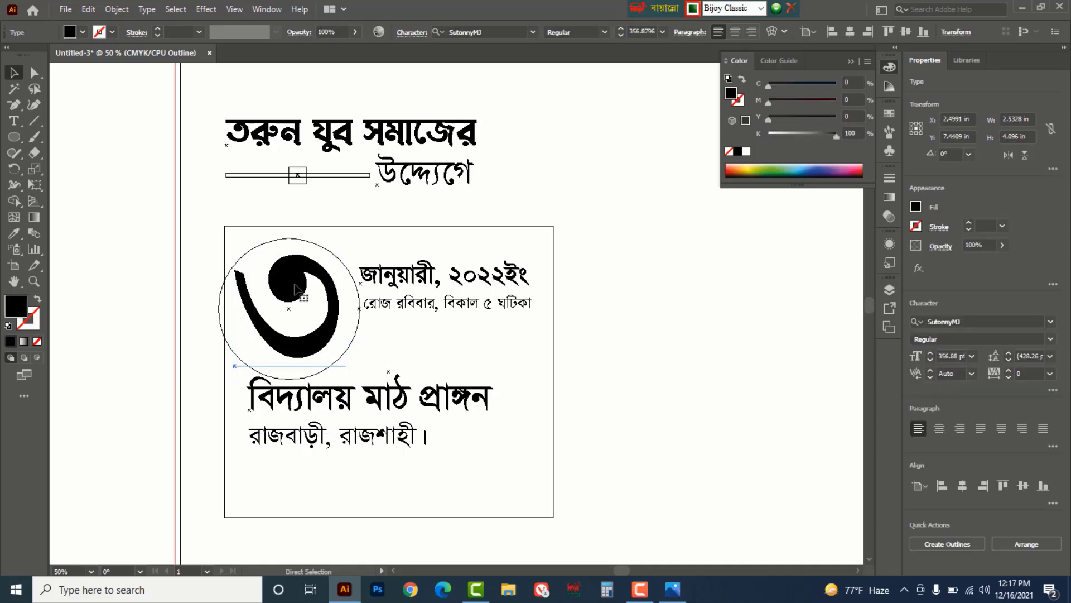
- Back in Preview, bring the ৩ in front of the red circle with Arrange > Bring to Front
{"action": "key", "text": "ctrl+y"}
{"action": "right_click", "coordinate": [295, 288]}
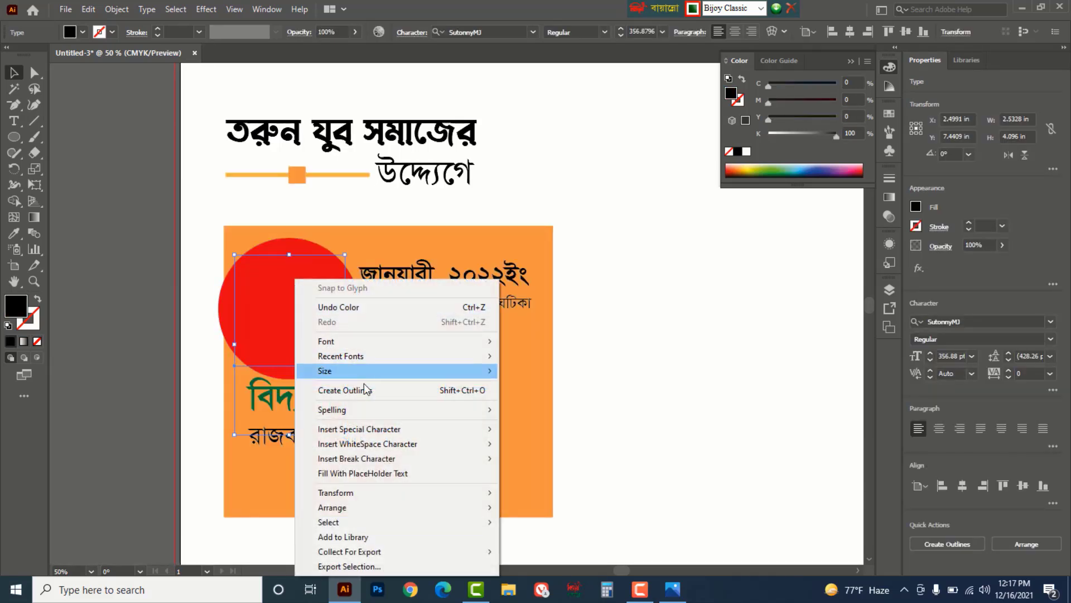
{"action": "mouse_move", "coordinate": [357, 508]}
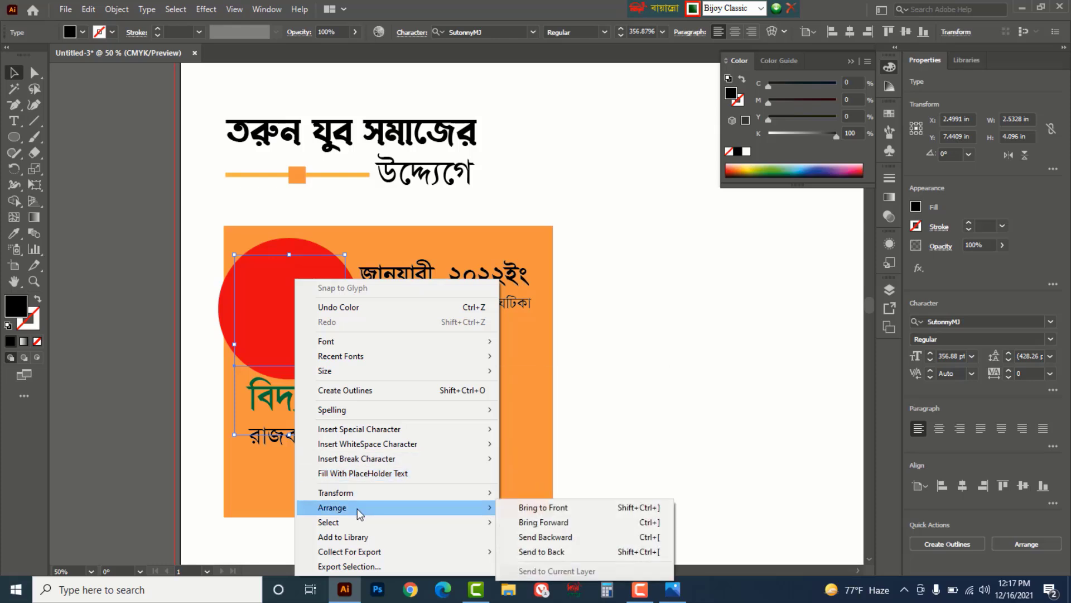
{"action": "left_click", "coordinate": [569, 507]}
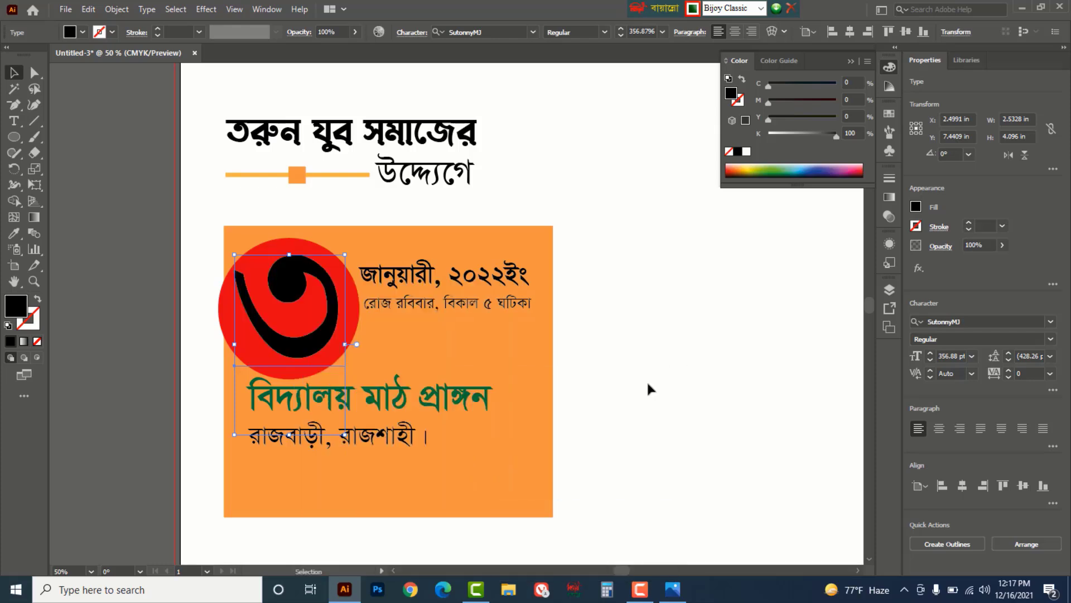
- Make the ৩ white and centre it inside the red circle
{"action": "left_click", "coordinate": [746, 151]}
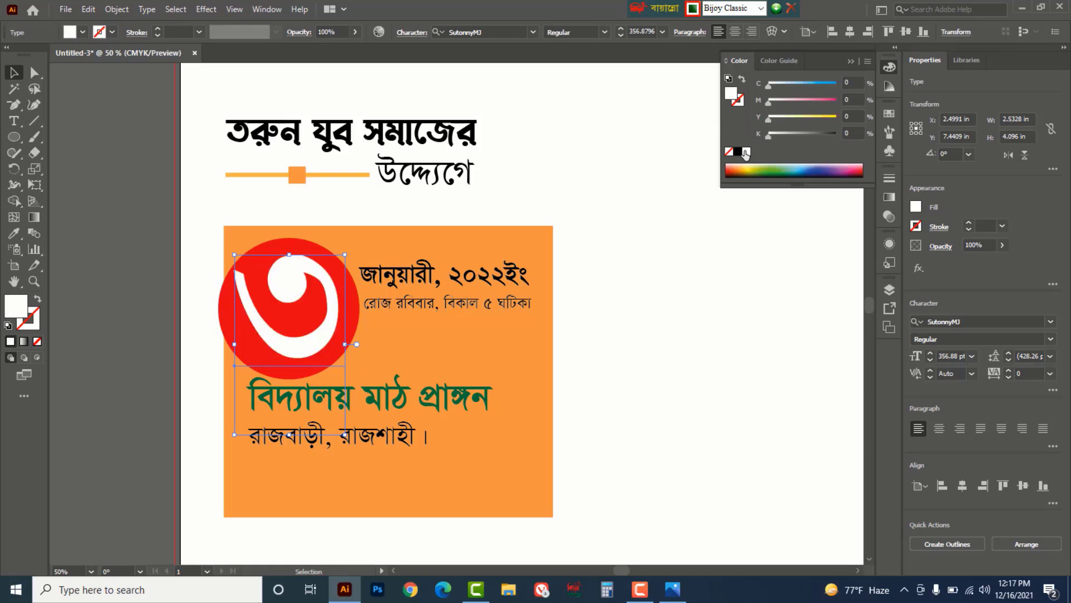
{"action": "left_click", "coordinate": [653, 278]}
{"action": "left_click_drag", "start_coordinate": [294, 340], "coordinate": [233, 318]}
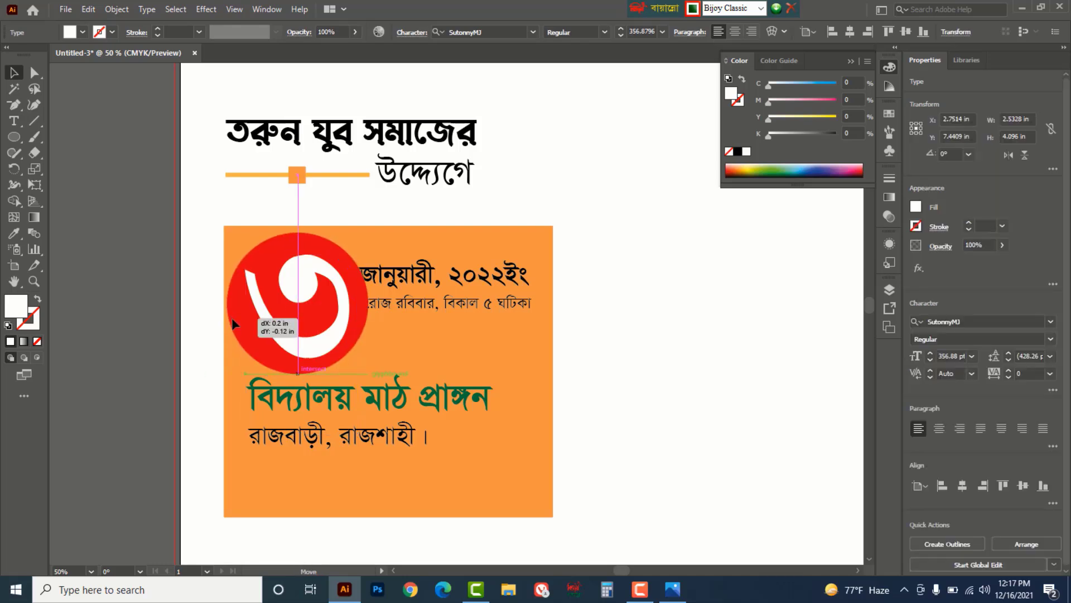
{"action": "left_click", "coordinate": [344, 349]}
- Enlarge the red circle and widen the orange panel further right
{"action": "left_click_drag", "start_coordinate": [368, 375], "coordinate": [378, 384]}
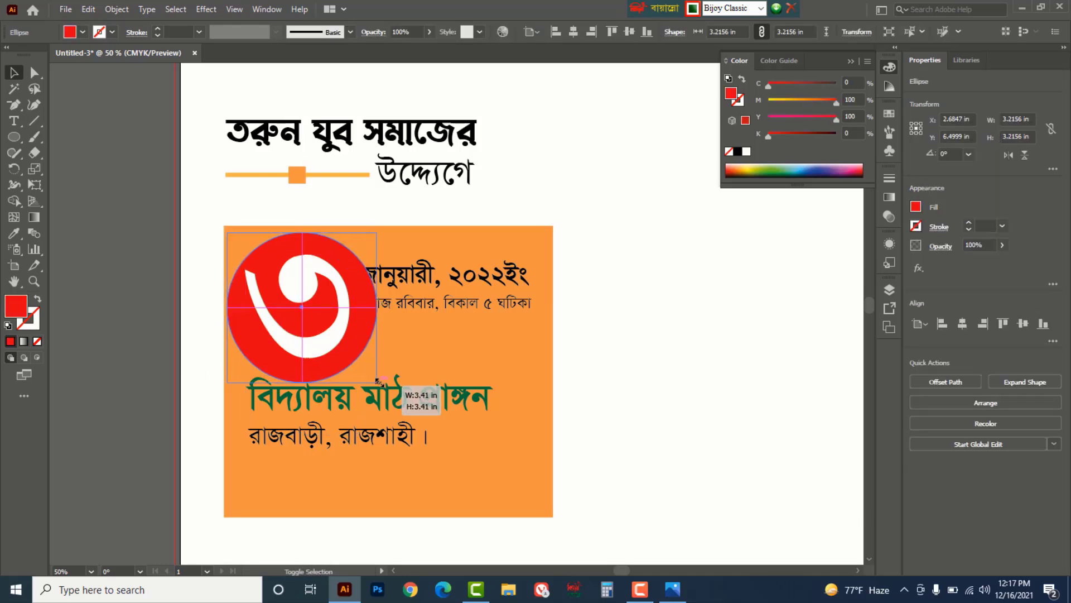
{"action": "left_click", "coordinate": [650, 330]}
{"action": "left_click", "coordinate": [539, 351]}
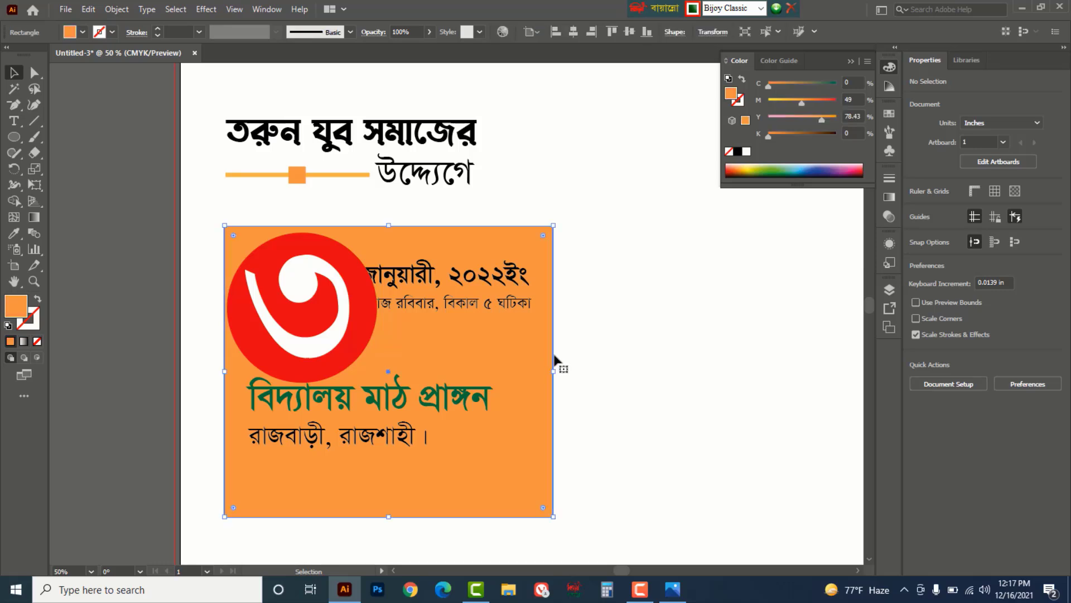
{"action": "left_click_drag", "start_coordinate": [553, 372], "coordinate": [580, 372]}
- Move the date text right and the venue lines down and right
{"action": "left_click", "coordinate": [594, 368]}
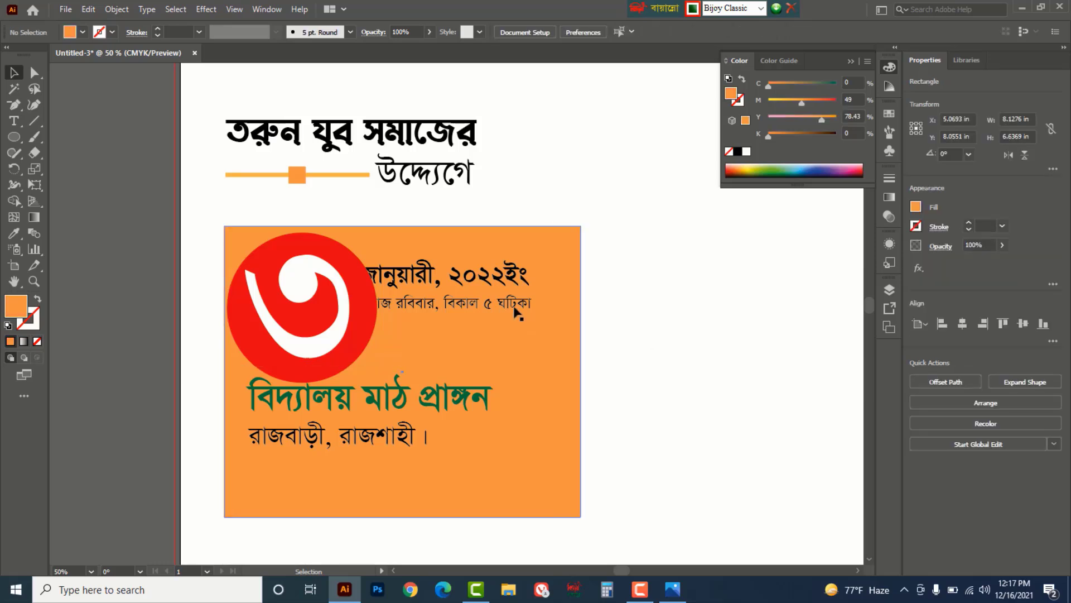
{"action": "left_click_drag", "start_coordinate": [519, 279], "coordinate": [550, 278]}
{"action": "left_click", "coordinate": [660, 396]}
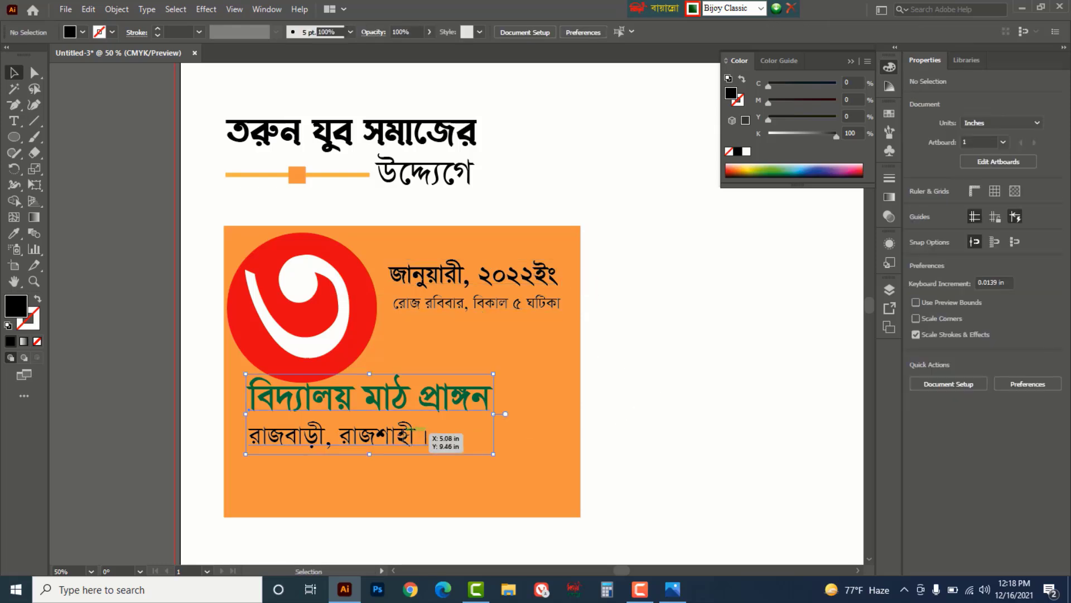
{"action": "left_click_drag", "start_coordinate": [439, 398], "coordinate": [463, 439]}
{"action": "left_click", "coordinate": [600, 358]}
- Turn the panel golden yellow and duplicate the line ornament to the headline's right
{"action": "left_click", "coordinate": [548, 390]}
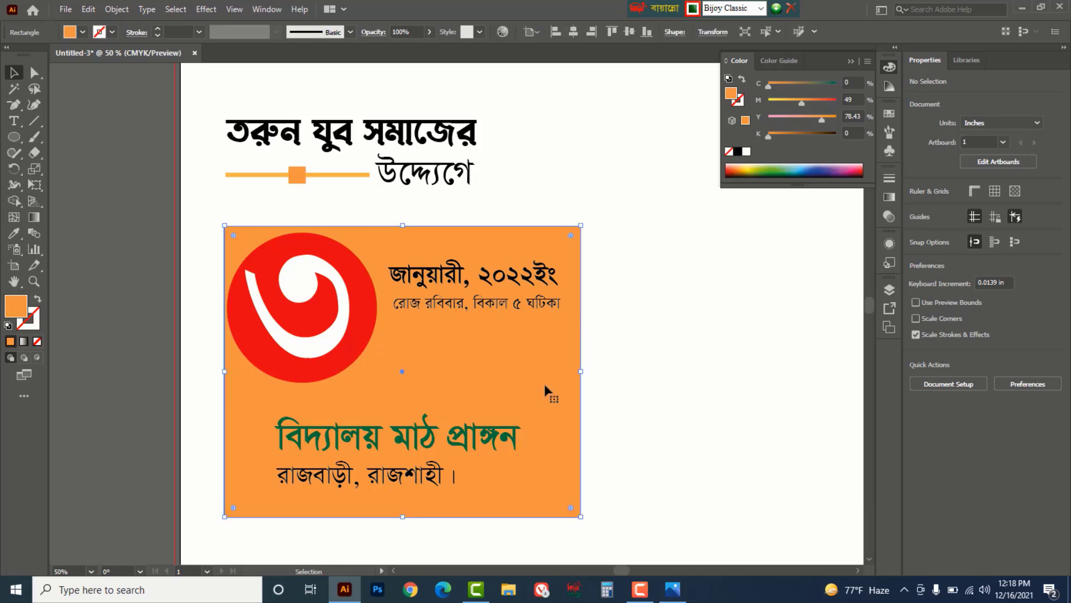
{"action": "left_click_drag", "start_coordinate": [826, 118], "coordinate": [788, 102]}
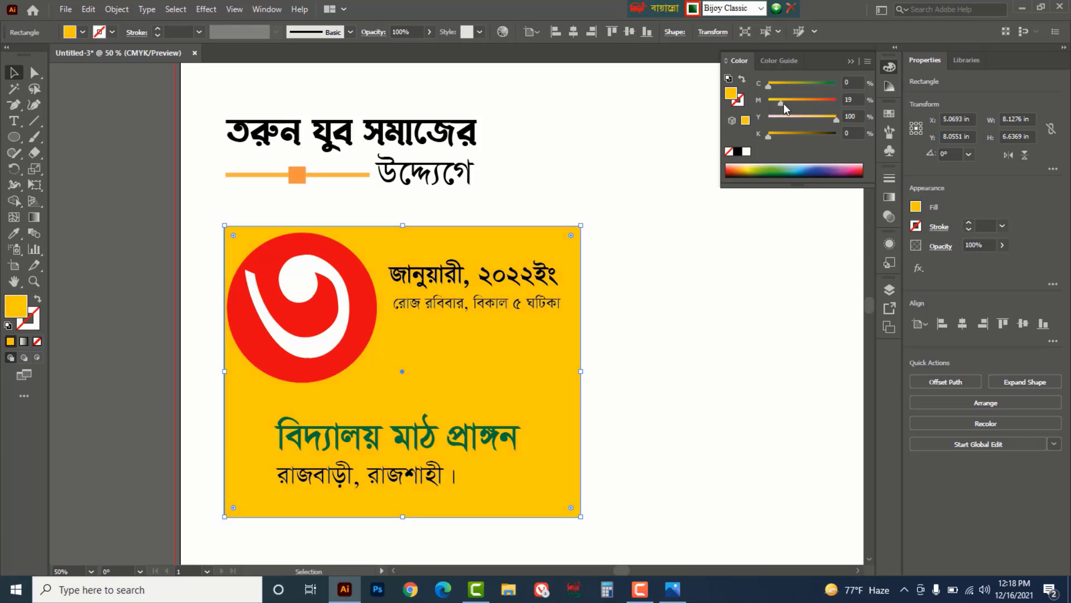
{"action": "left_click", "coordinate": [686, 296]}
{"action": "left_click_drag", "start_coordinate": [294, 178], "coordinate": [616, 197]}
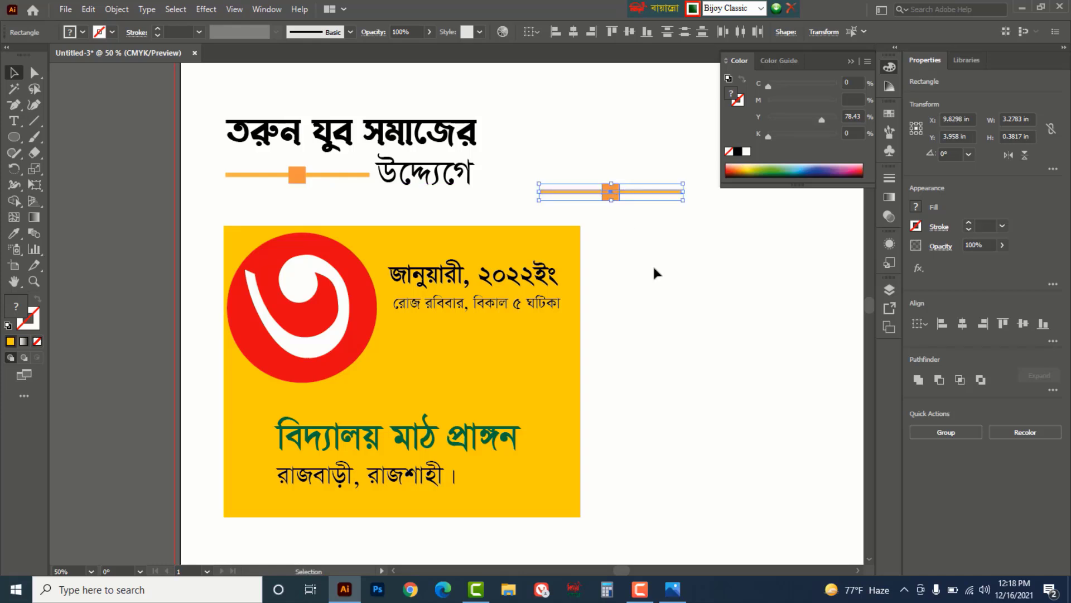
- Make the copied ornament's line black
{"action": "left_click", "coordinate": [658, 260]}
{"action": "left_click", "coordinate": [682, 192]}
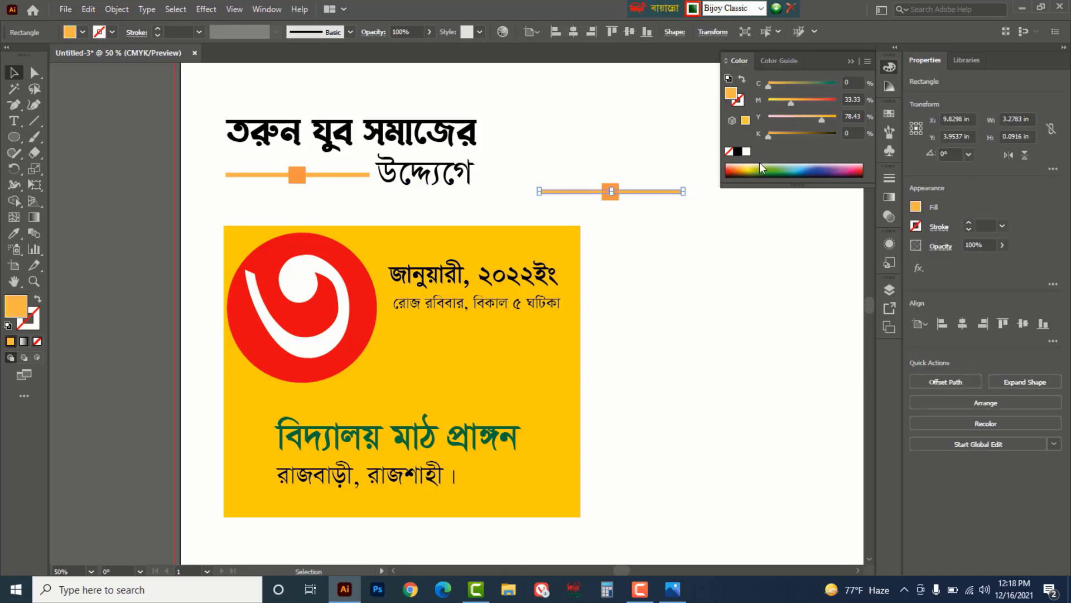
{"action": "left_click", "coordinate": [738, 152]}
{"action": "left_click", "coordinate": [621, 206]}
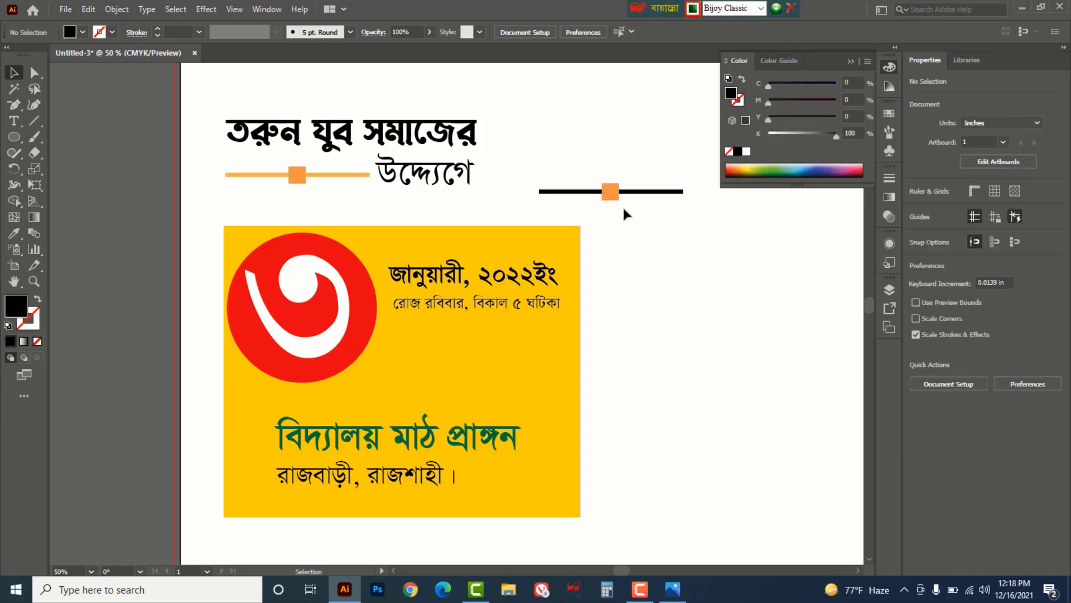
- Turn the small square bright blue (C100 M0 Y0) and select both line and square
{"action": "left_click", "coordinate": [613, 193]}
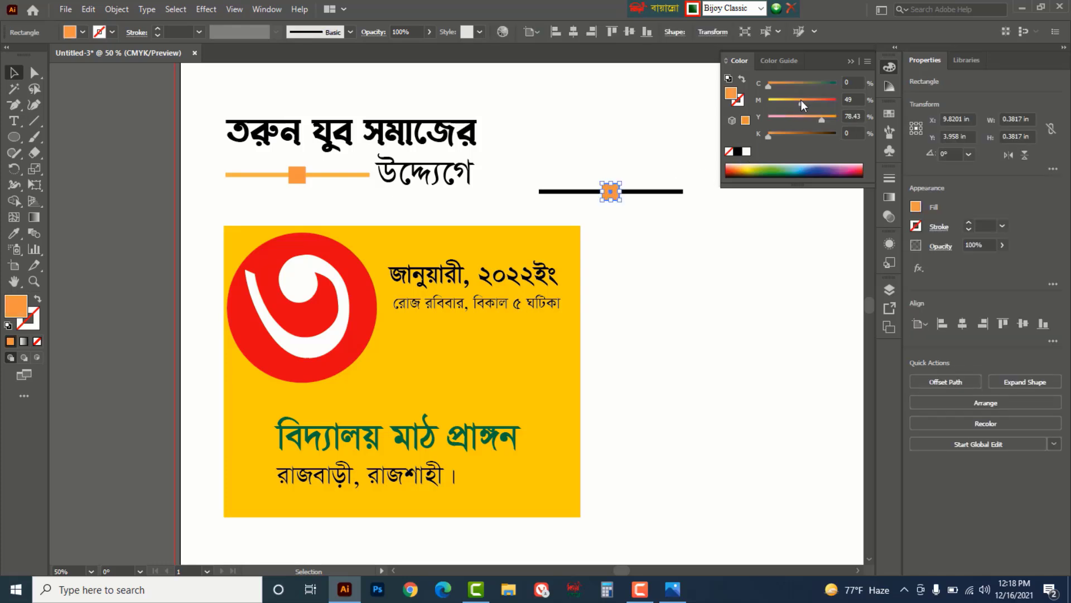
{"action": "left_click_drag", "start_coordinate": [770, 85], "coordinate": [735, 113]}
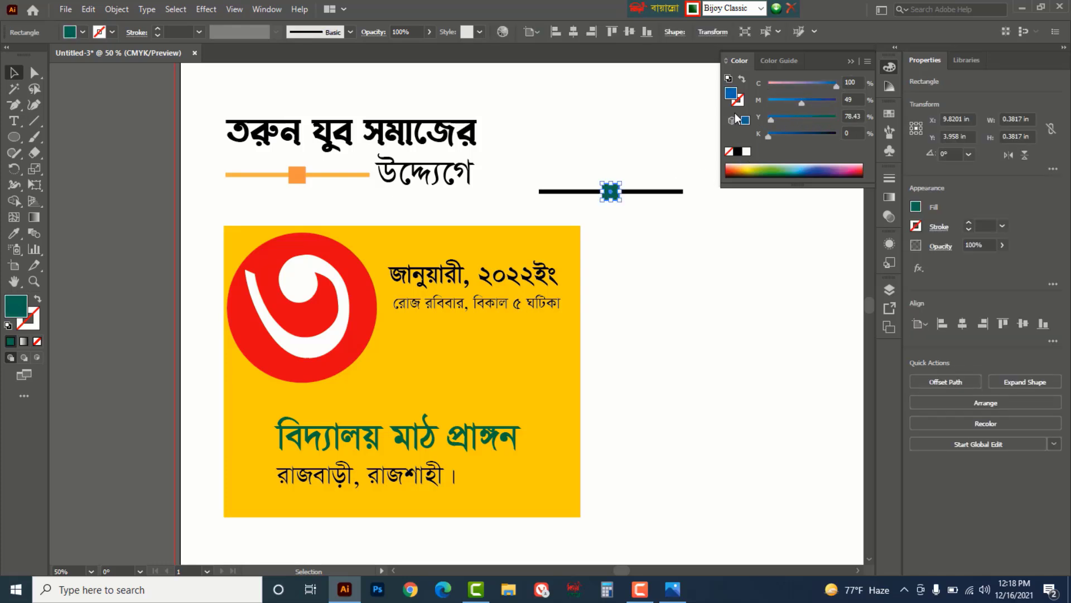
{"action": "left_click_drag", "start_coordinate": [798, 103], "coordinate": [763, 100]}
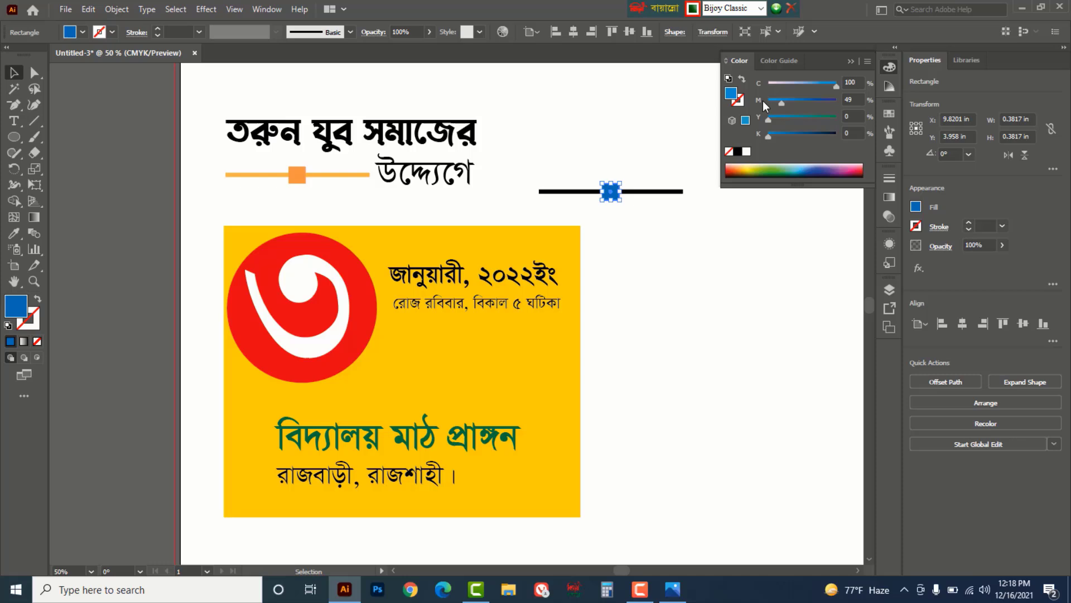
{"action": "left_click", "coordinate": [675, 276]}
{"action": "left_click_drag", "start_coordinate": [607, 153], "coordinate": [466, 341]}
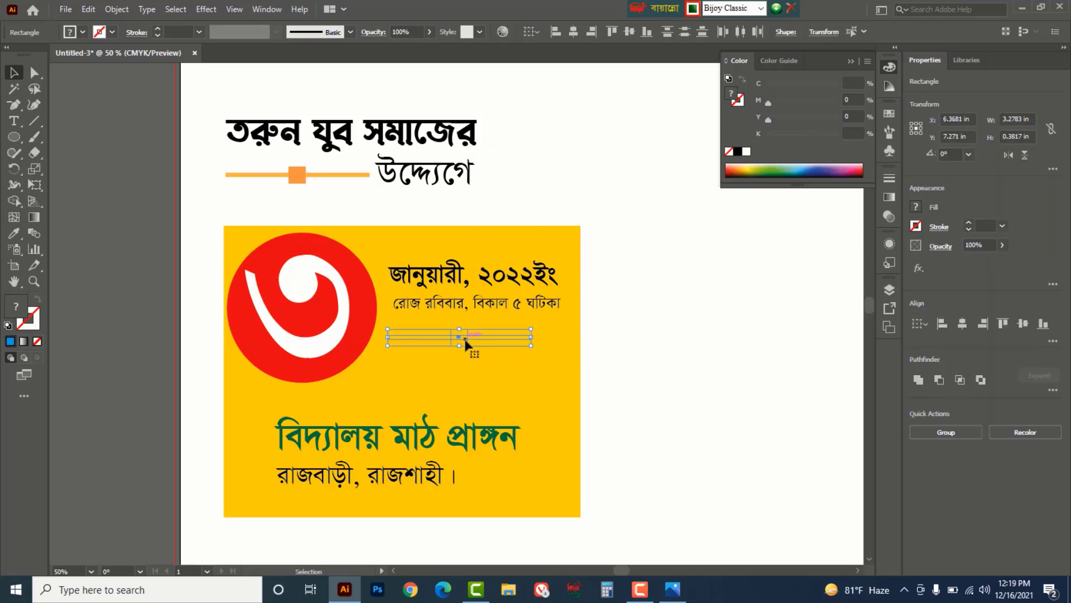
- Bring the line-and-square ornament to the front and group it
{"action": "right_click", "coordinate": [465, 341]}
{"action": "mouse_move", "coordinate": [548, 270]}
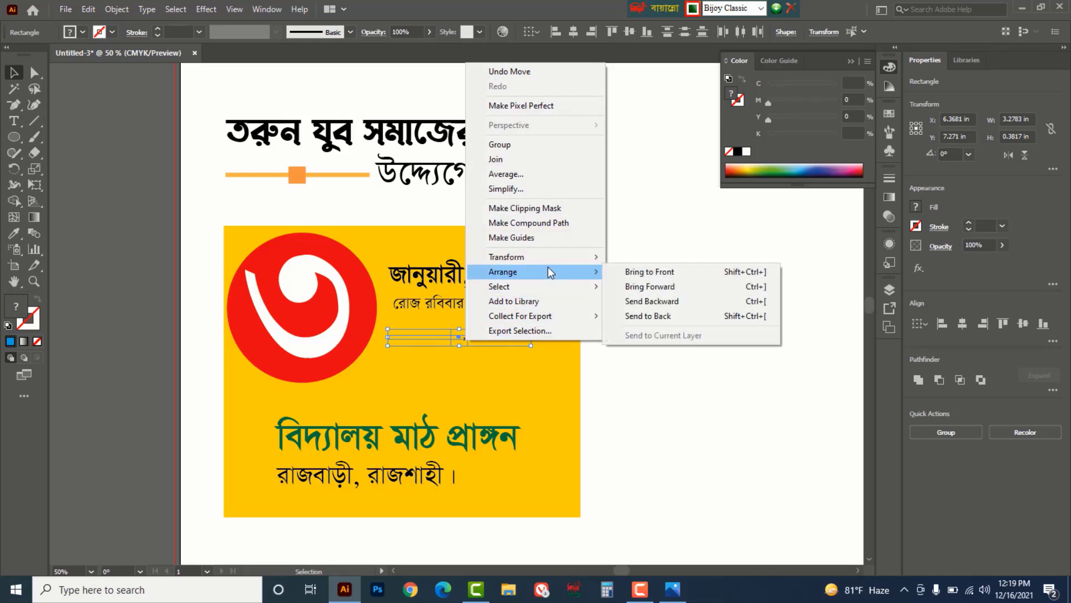
{"action": "left_click", "coordinate": [643, 271]}
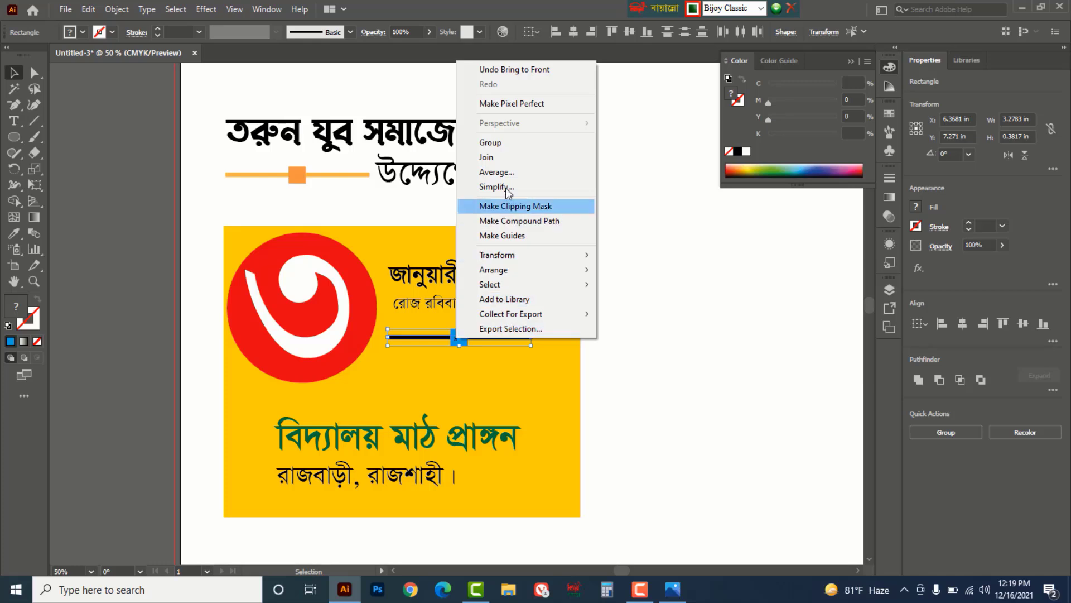
{"action": "left_click", "coordinate": [491, 142]}
- Move the ornament group right and lower, stretching it to about 3.48 in wide
{"action": "left_click", "coordinate": [705, 336]}
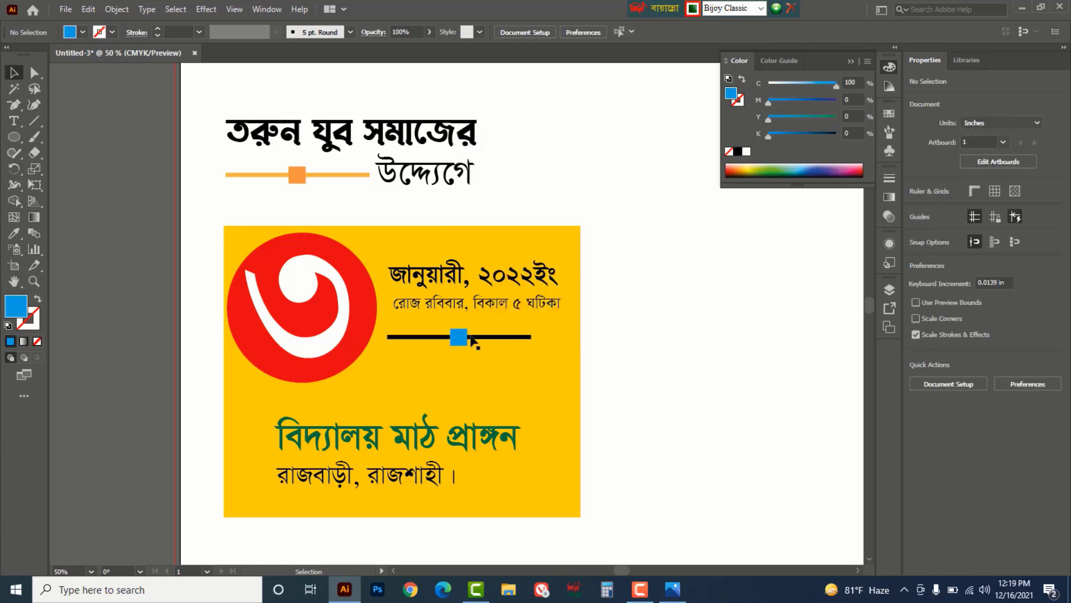
{"action": "mouse_move", "coordinate": [456, 340]}
{"action": "left_mouse_down"}
{"action": "mouse_move", "coordinate": [435, 379]}
{"action": "mouse_move", "coordinate": [475, 343]}
{"action": "mouse_move", "coordinate": [462, 348]}
{"action": "left_mouse_up"}
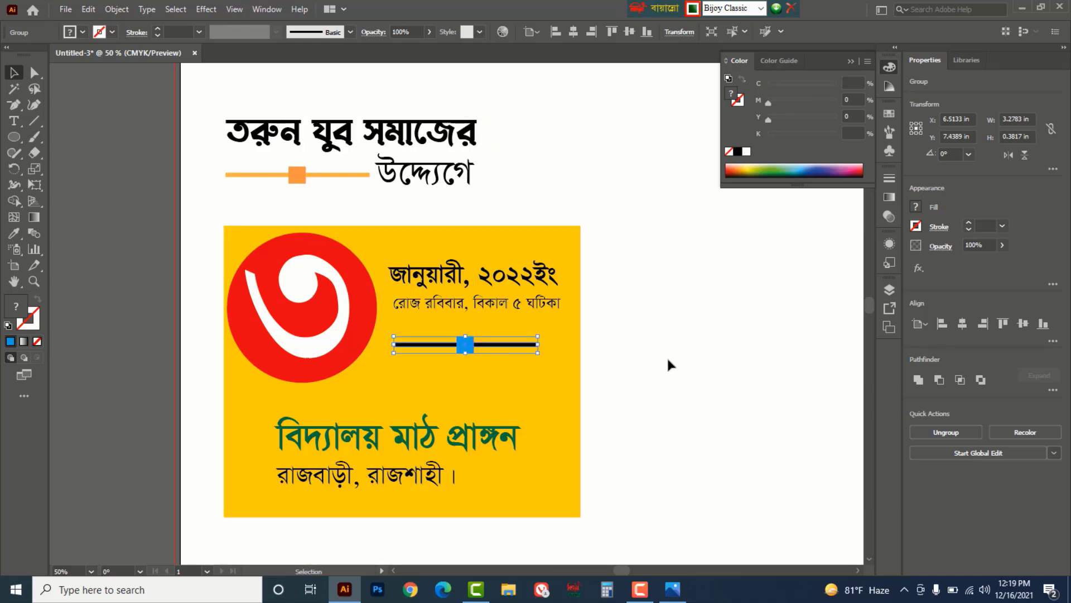
{"action": "left_click_drag", "start_coordinate": [537, 353], "coordinate": [562, 363]}
- Raise the venue line বিদ্যালয় মাঠ প্রাঙ্গন to about 80 pt
{"action": "left_click", "coordinate": [661, 385]}
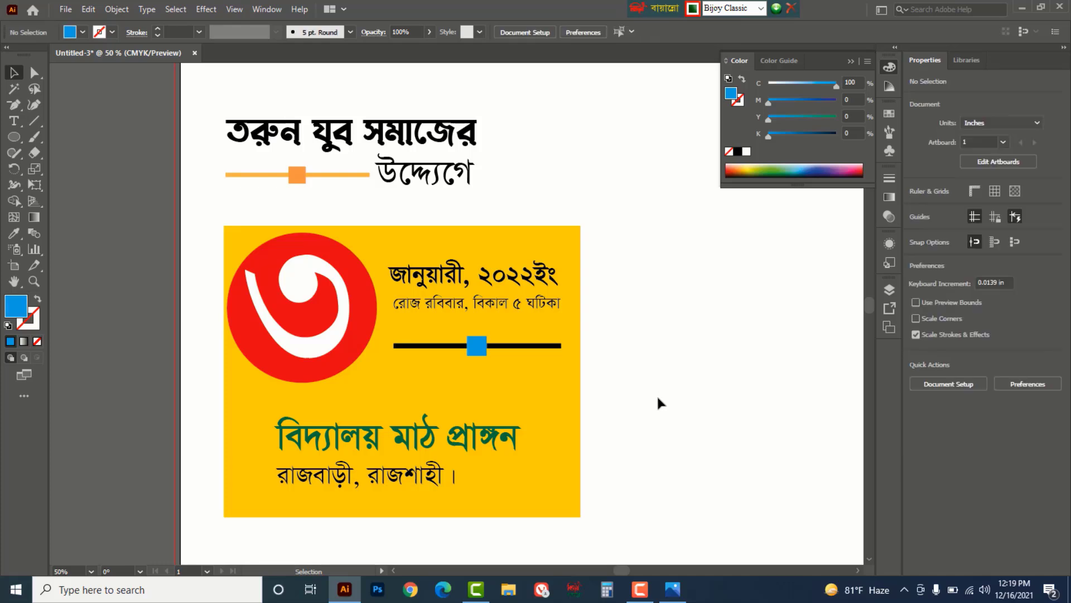
{"action": "left_click", "coordinate": [471, 432]}
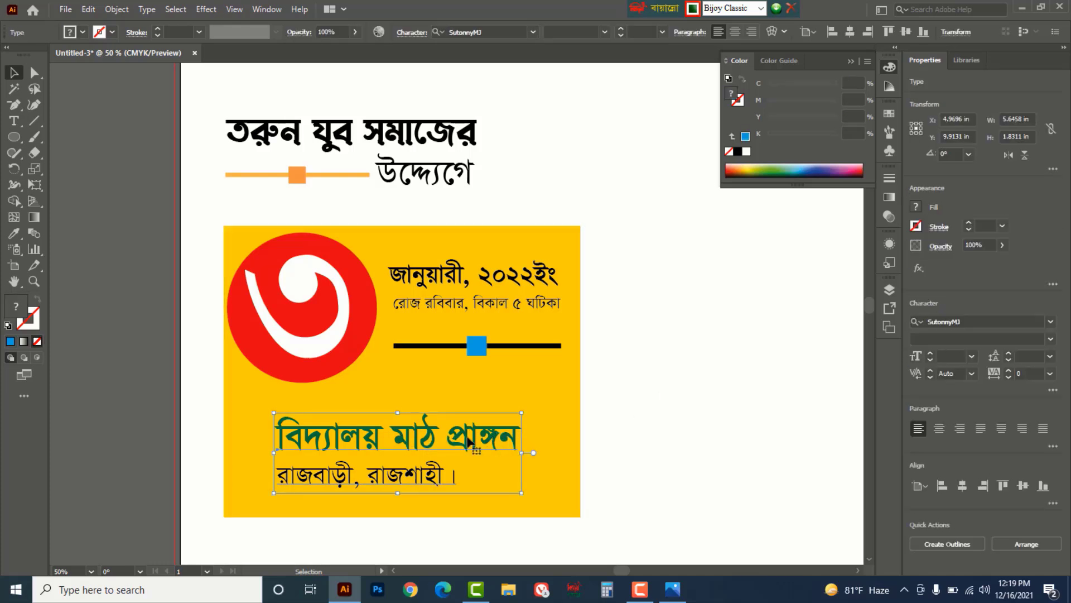
{"action": "left_click_drag", "start_coordinate": [14, 121], "coordinate": [67, 123]}
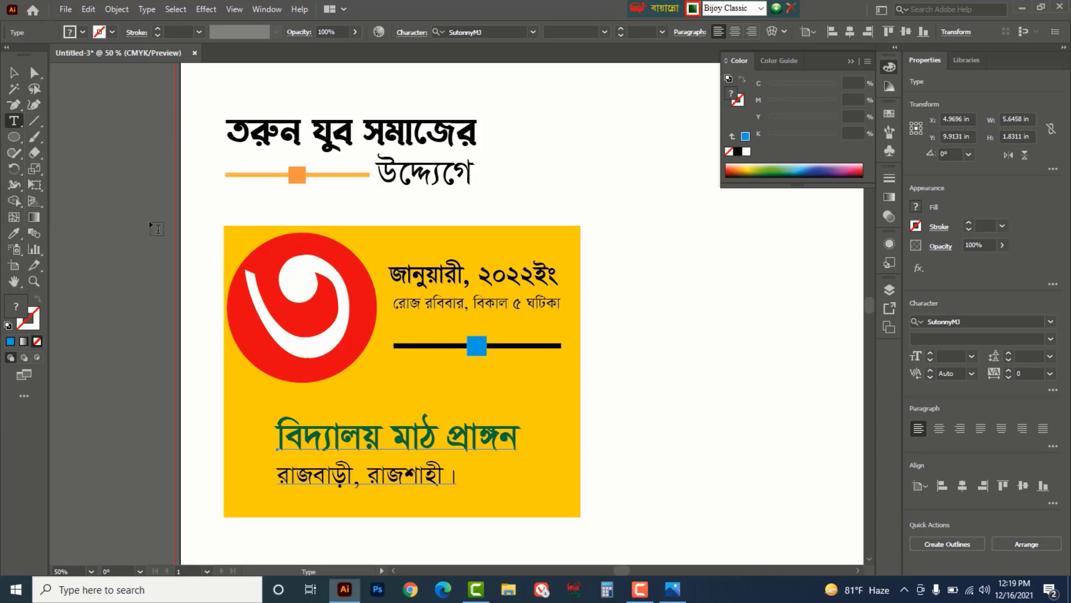
{"action": "triple_click", "coordinate": [413, 435]}
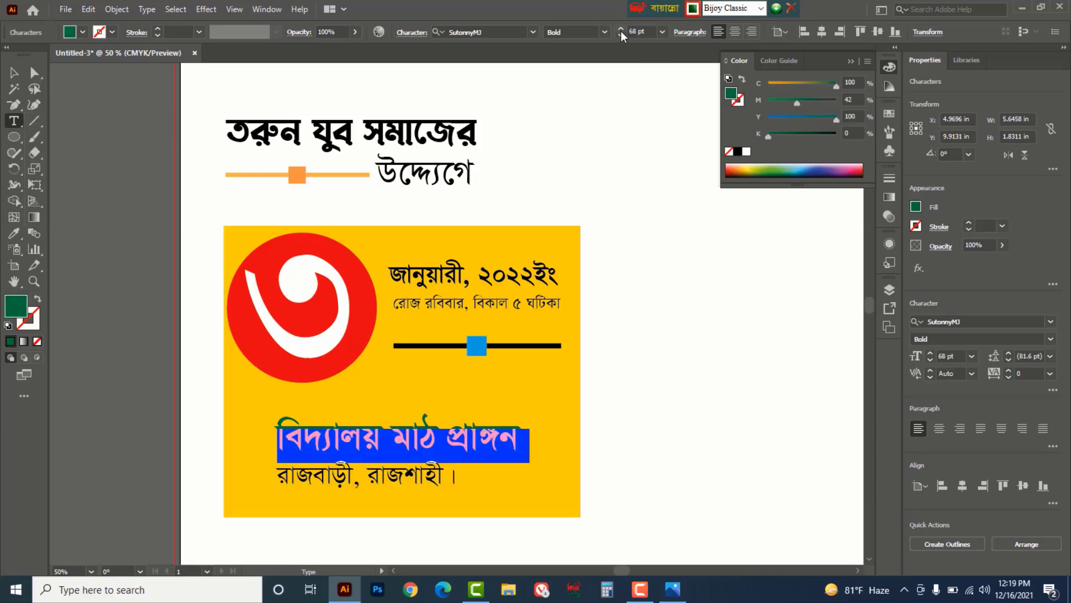
{"action": "left_click", "coordinate": [620, 29]}
{"action": "left_click", "coordinate": [620, 29]}
{"action": "left_click", "coordinate": [621, 30]}
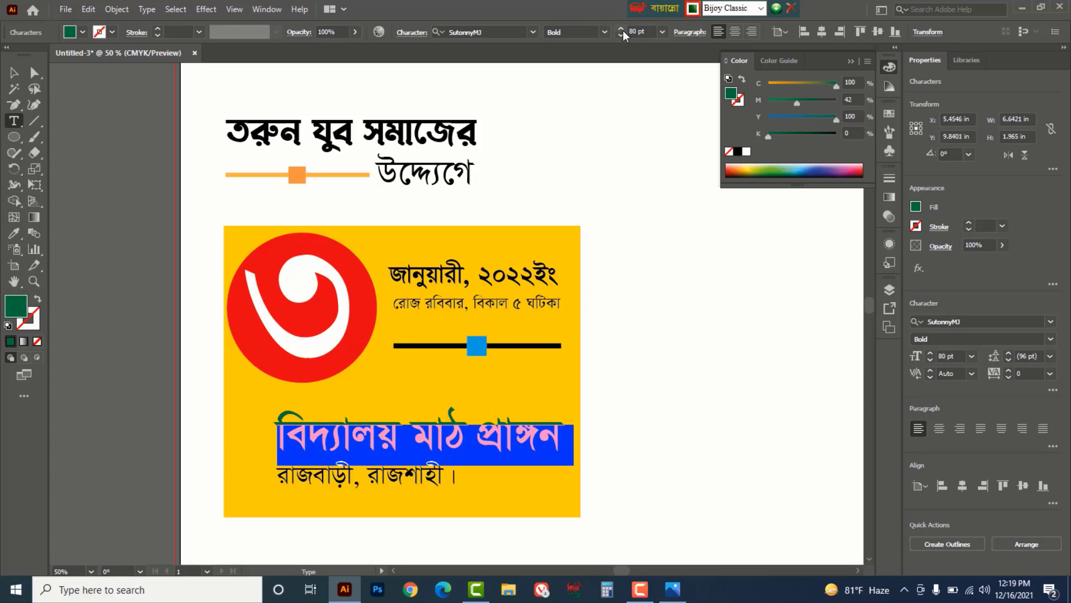
{"action": "left_click", "coordinate": [623, 30]}
{"action": "key", "text": "Escape"}
{"action": "left_click", "coordinate": [711, 418]}
- Lower and widen the ornament to about 3.82 in, and lower the time line
{"action": "left_click_drag", "start_coordinate": [479, 356], "coordinate": [479, 382]}
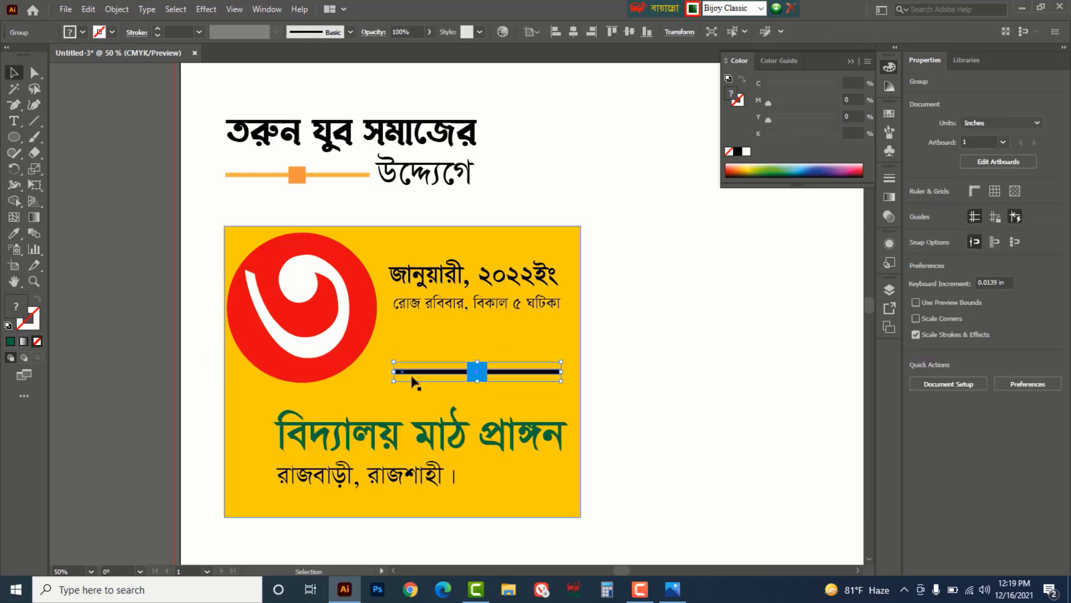
{"action": "left_click_drag", "start_coordinate": [394, 386], "coordinate": [370, 395]}
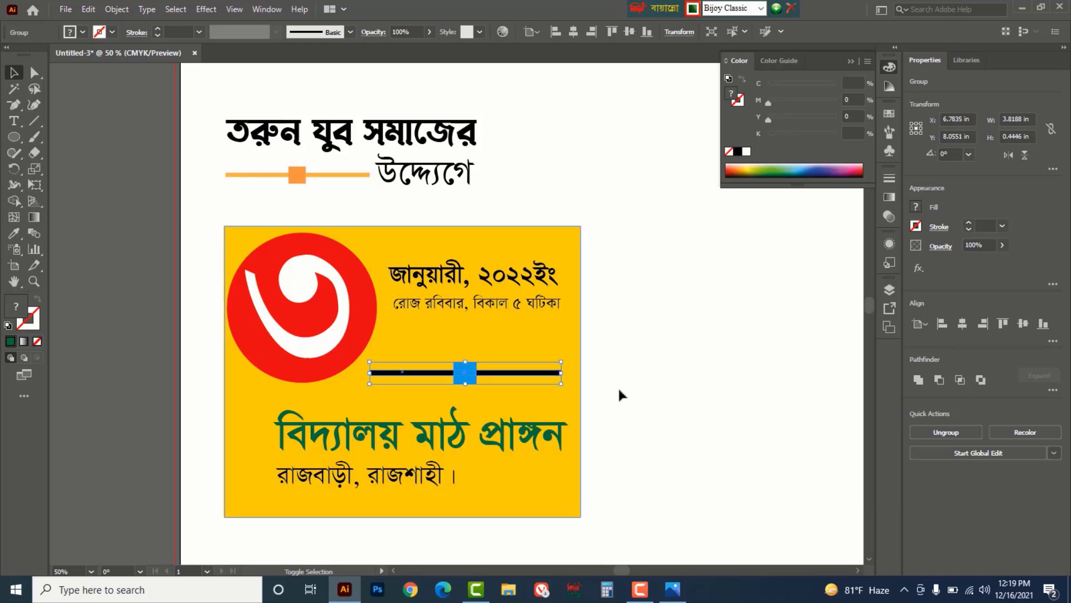
{"action": "left_click", "coordinate": [516, 306]}
{"action": "mouse_move", "coordinate": [516, 306]}
{"action": "left_mouse_down"}
{"action": "mouse_move", "coordinate": [519, 331]}
{"action": "mouse_move", "coordinate": [539, 299]}
{"action": "mouse_move", "coordinate": [534, 316]}
{"action": "left_mouse_up"}
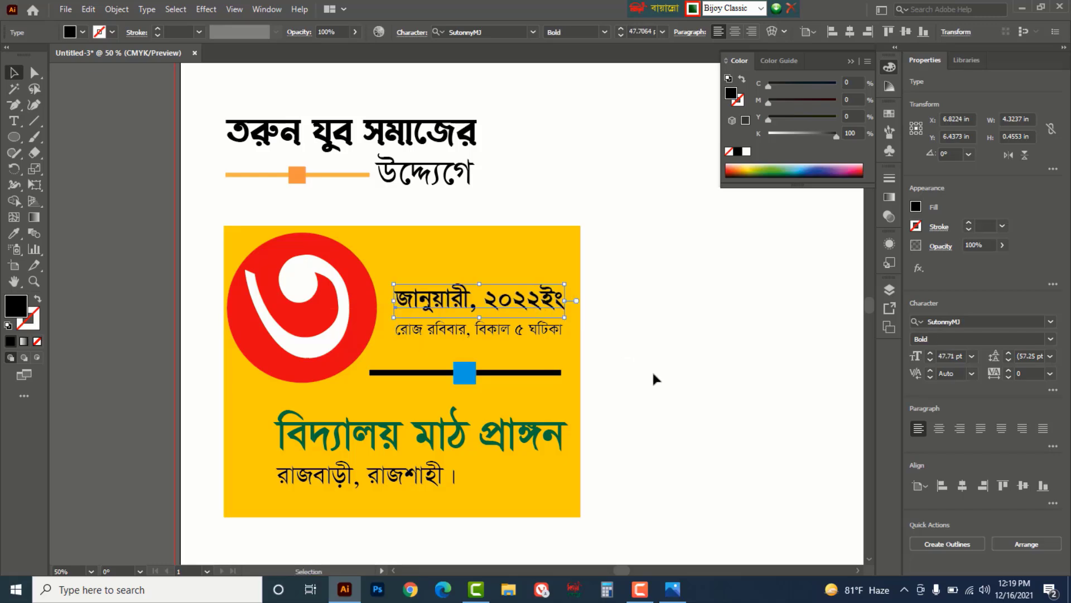
{"action": "left_click", "coordinate": [654, 374]}
{"action": "scroll", "coordinate": [650, 339], "scroll_direction": "down", "scroll_amount": 2}
{"action": "scroll", "coordinate": [384, 271], "scroll_direction": "up", "scroll_amount": 2}
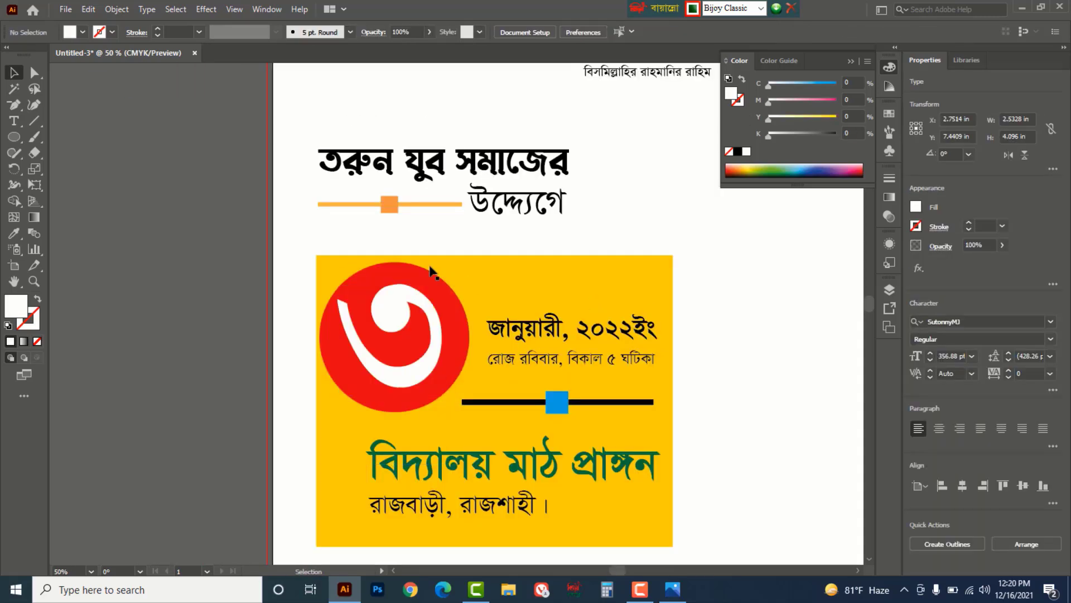
{"action": "left_click", "coordinate": [384, 271]}
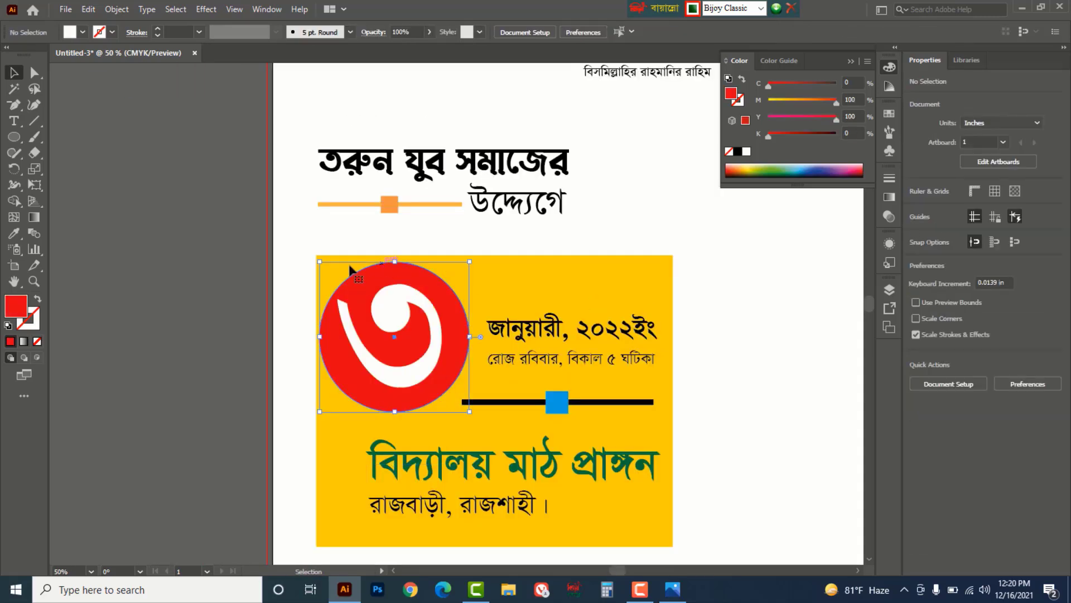
- Give the red circle a Stylize > Drop Shadow at 55% opacity
{"action": "left_click", "coordinate": [205, 10]}
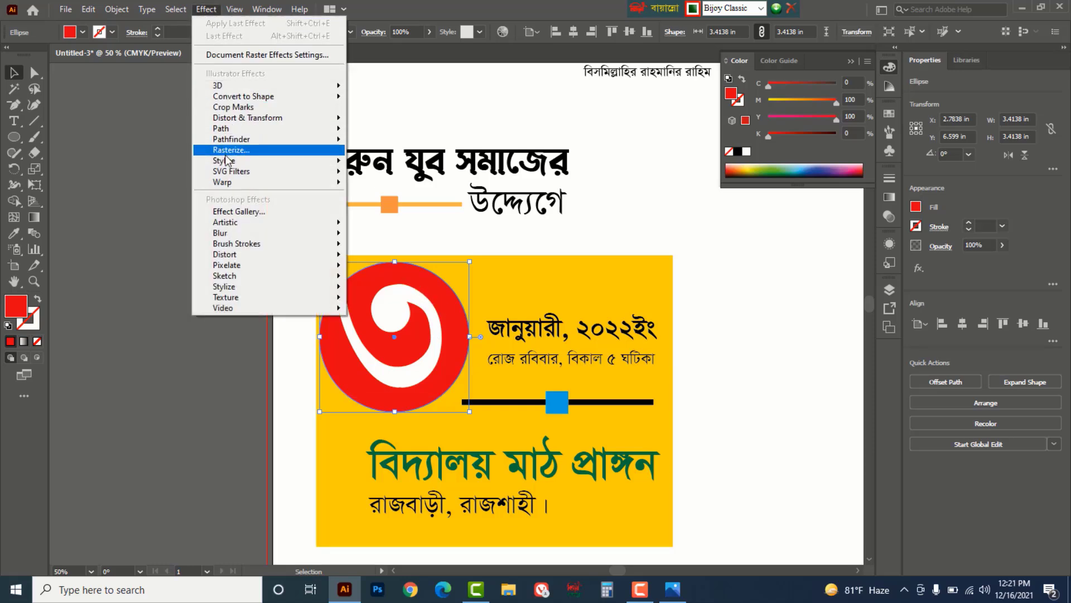
{"action": "mouse_move", "coordinate": [237, 164]}
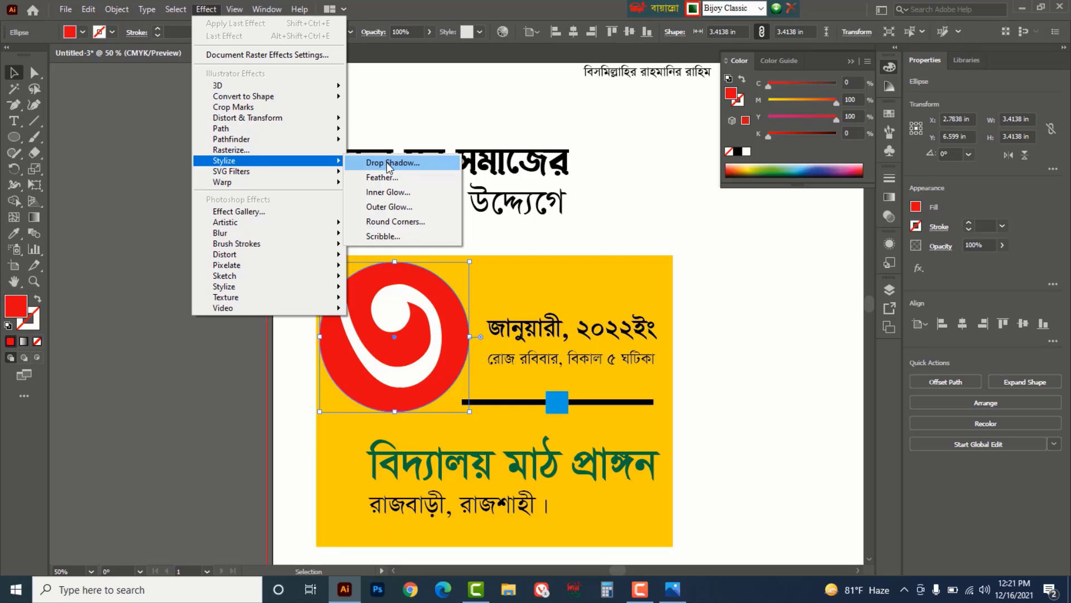
{"action": "left_click", "coordinate": [389, 165]}
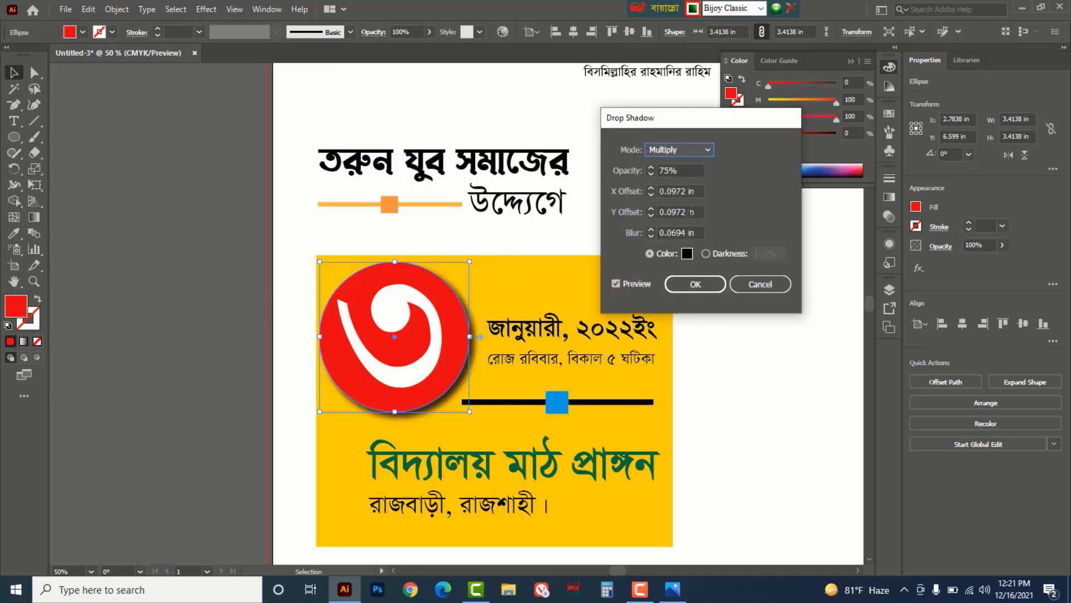
{"action": "key", "text": "Tab"}
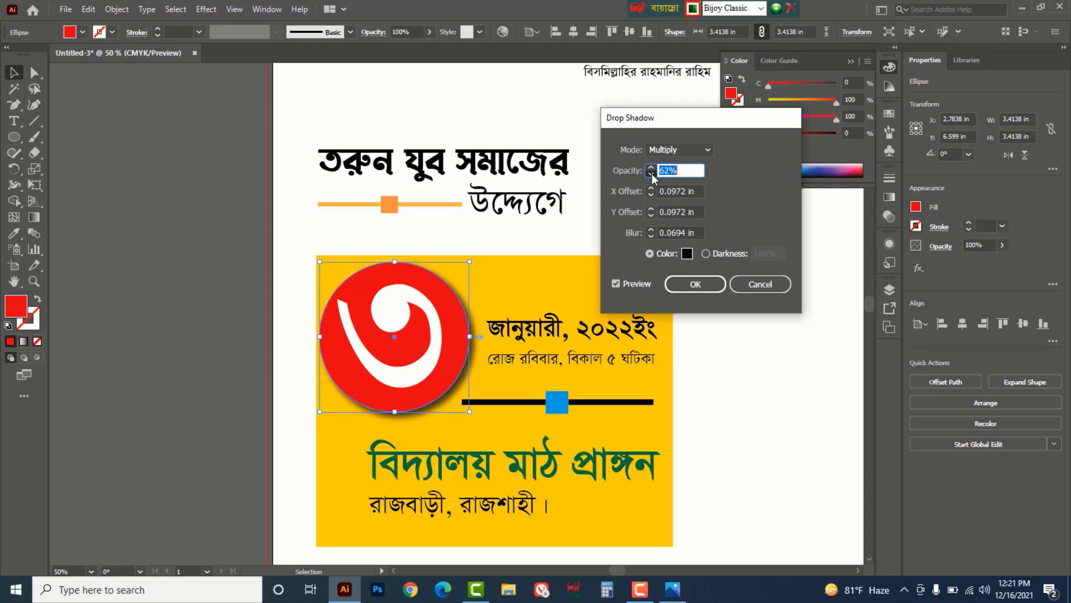
{"action": "left_click", "coordinate": [652, 173]}
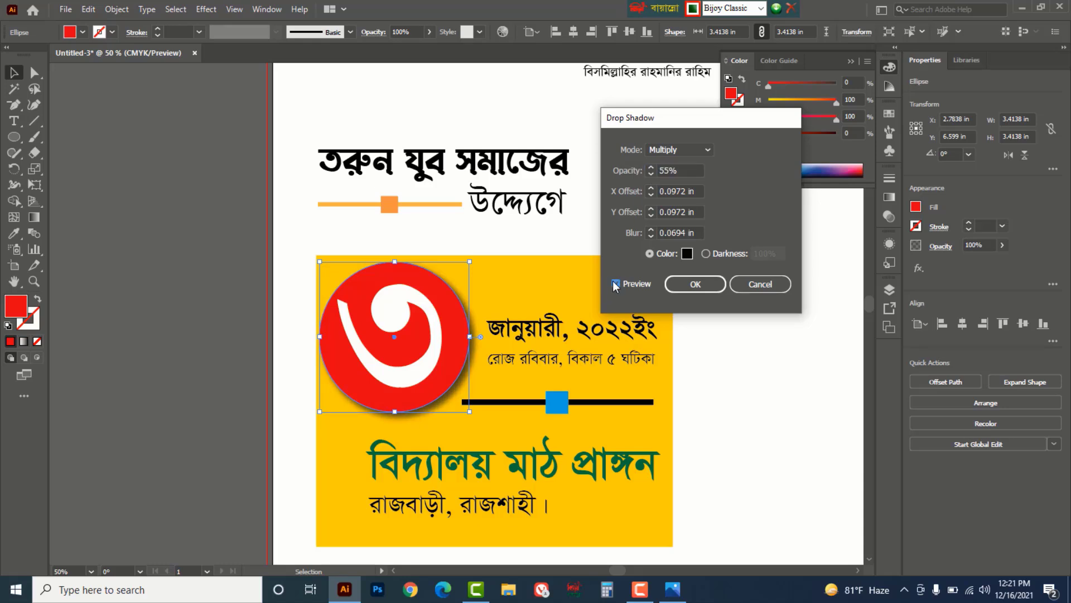
{"action": "left_click", "coordinate": [695, 285]}
{"action": "left_click", "coordinate": [737, 346]}
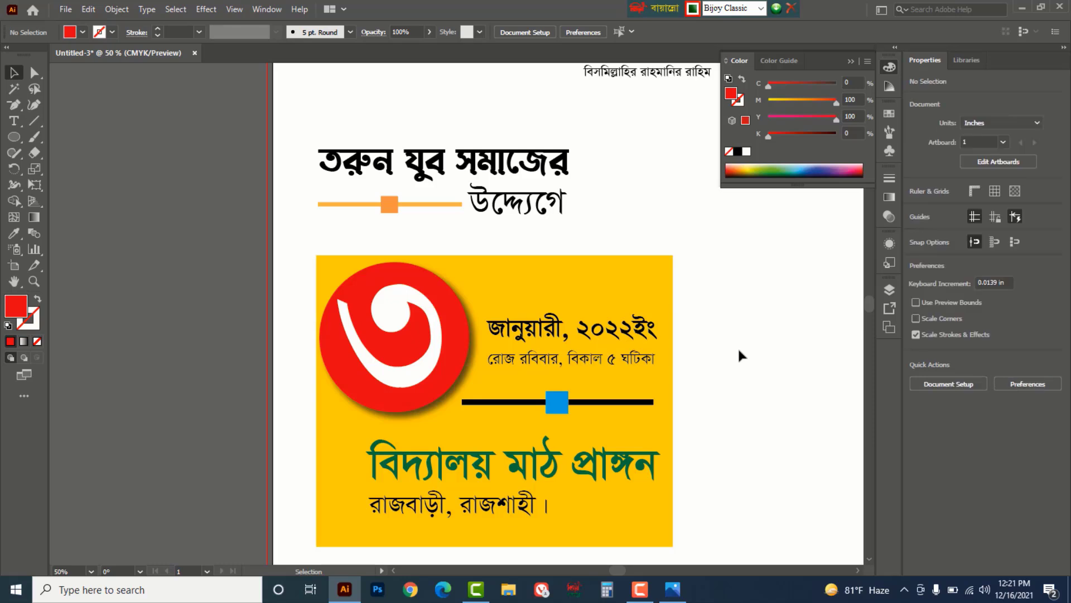
- Zoom out and widen the yellow panel toward the left
{"action": "key", "text": "ctrl+space"}
{"action": "left_click", "coordinate": [517, 307], "text": "ctrl+alt"}
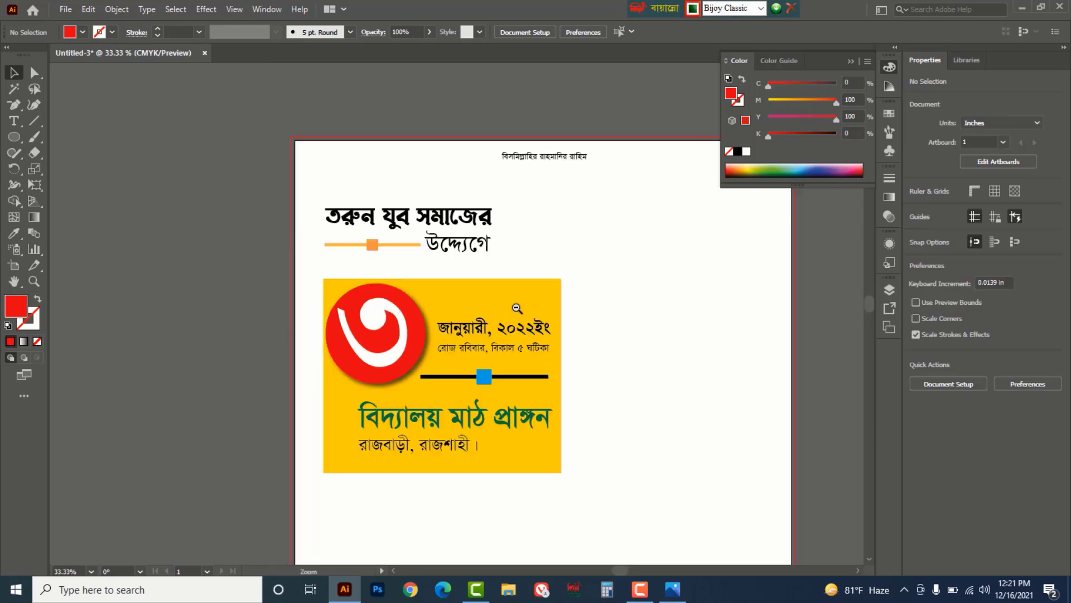
{"action": "left_click", "coordinate": [559, 395]}
{"action": "left_click_drag", "start_coordinate": [324, 376], "coordinate": [307, 375]}
{"action": "left_click", "coordinate": [659, 467]}
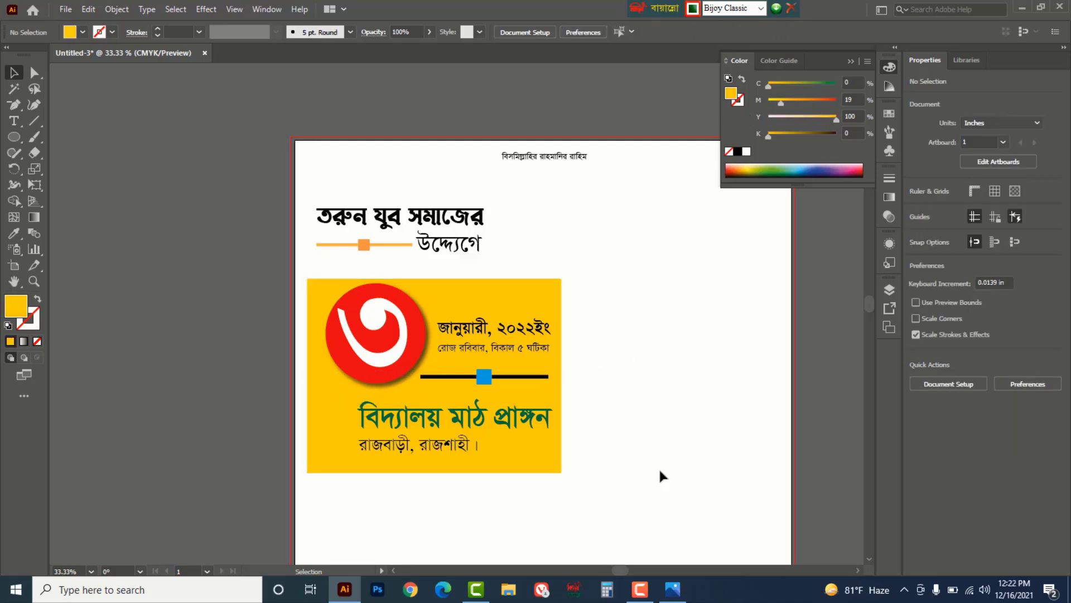
{"action": "left_click_drag", "start_coordinate": [448, 226], "coordinate": [707, 295]}
- Duplicate the তরুণ যুব সমাজের heading to the right and retype it as বার্ষিক
{"action": "left_click", "coordinate": [441, 224]}
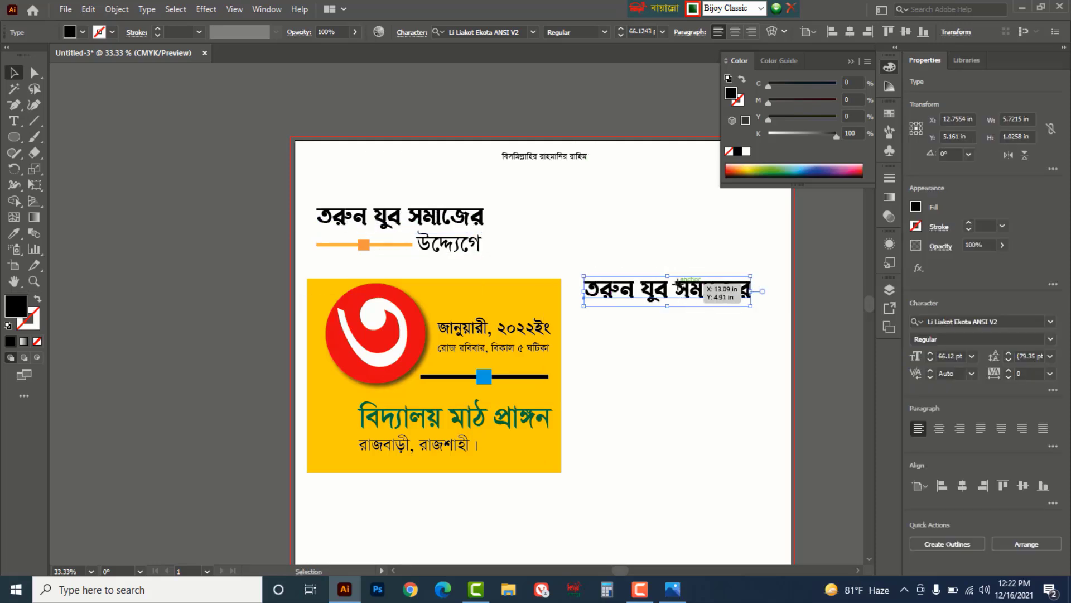
{"action": "key", "text": "t"}
{"action": "triple_click", "coordinate": [687, 297]}
{"action": "type", "text": "বাষি"}
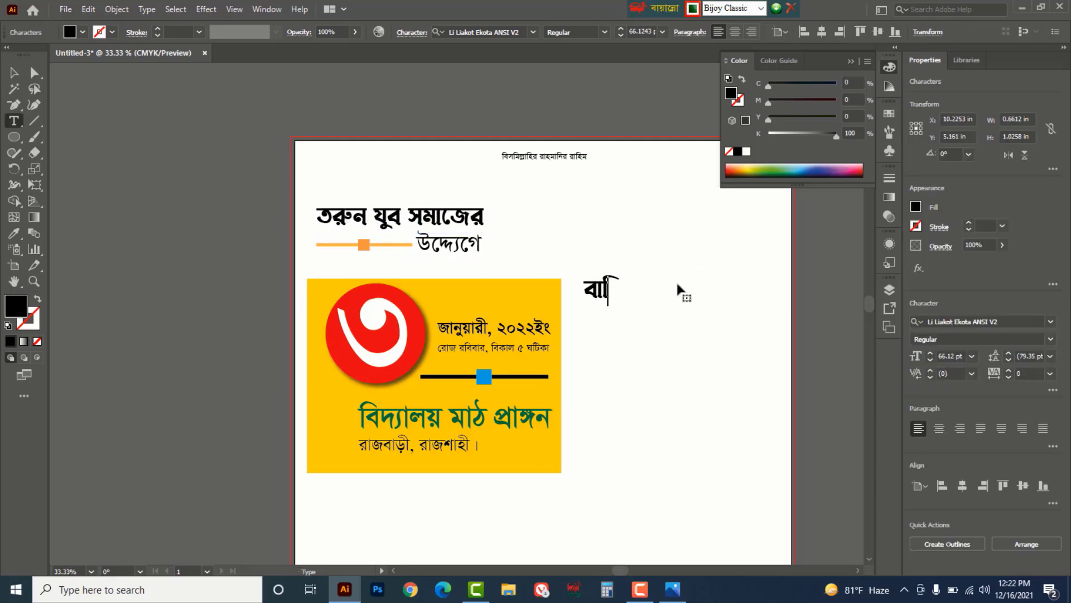
{"action": "type", "text": "র্ক"}
{"action": "key", "text": "Escape"}
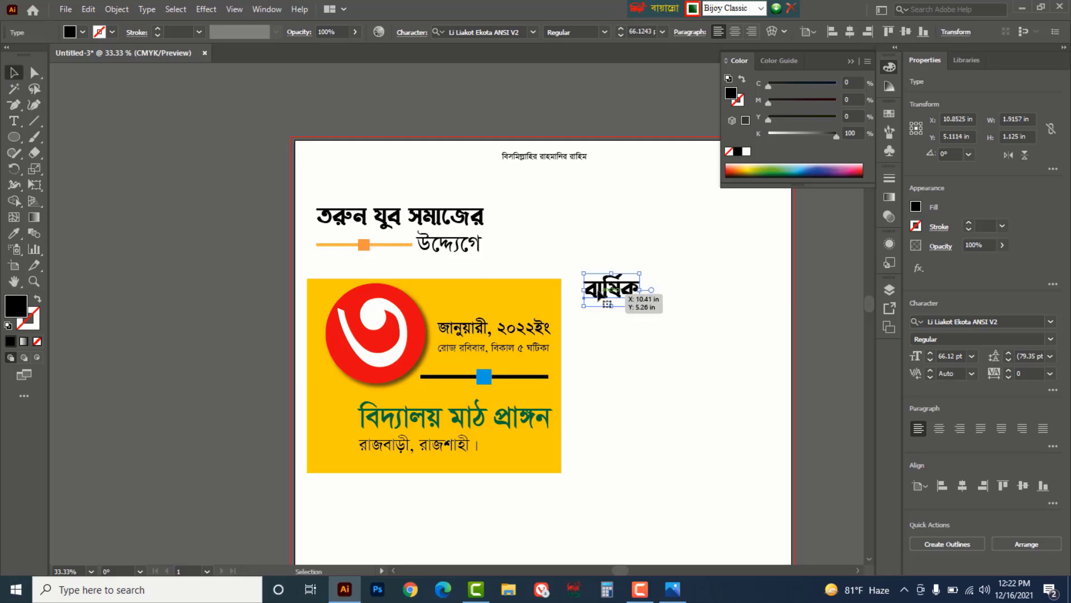
- Copy বার্ষিক below itself and retype the copy as ওয়াজ মাহফিল
{"action": "left_click_drag", "start_coordinate": [608, 284], "coordinate": [607, 329]}
{"action": "double_click", "coordinate": [605, 328]}
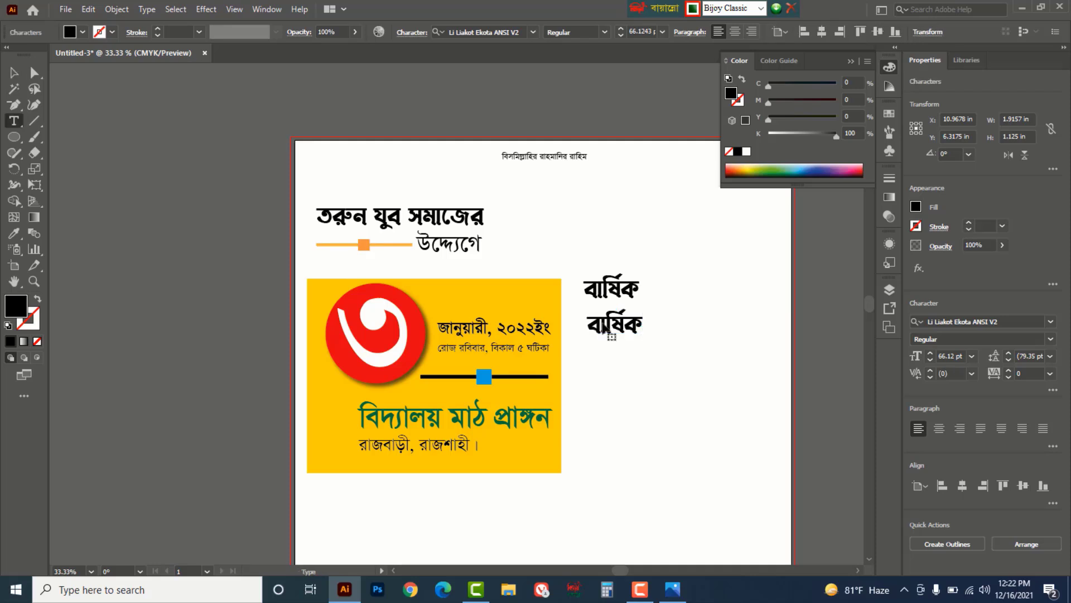
{"action": "double_click", "coordinate": [605, 328]}
{"action": "type", "text": "ওয়াজ"}
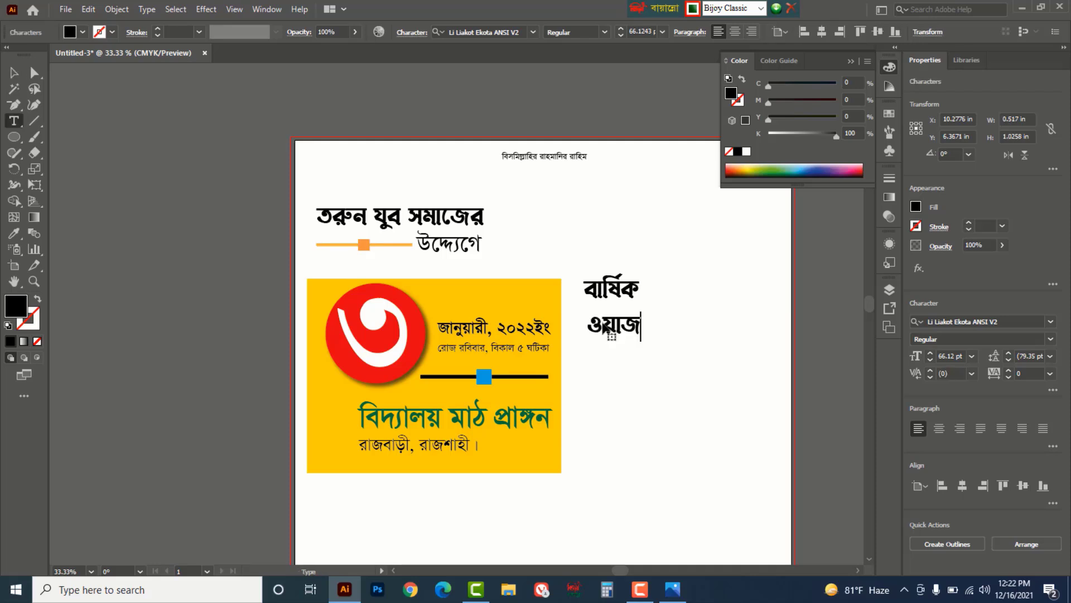
{"action": "type", "text": "মাহ"}
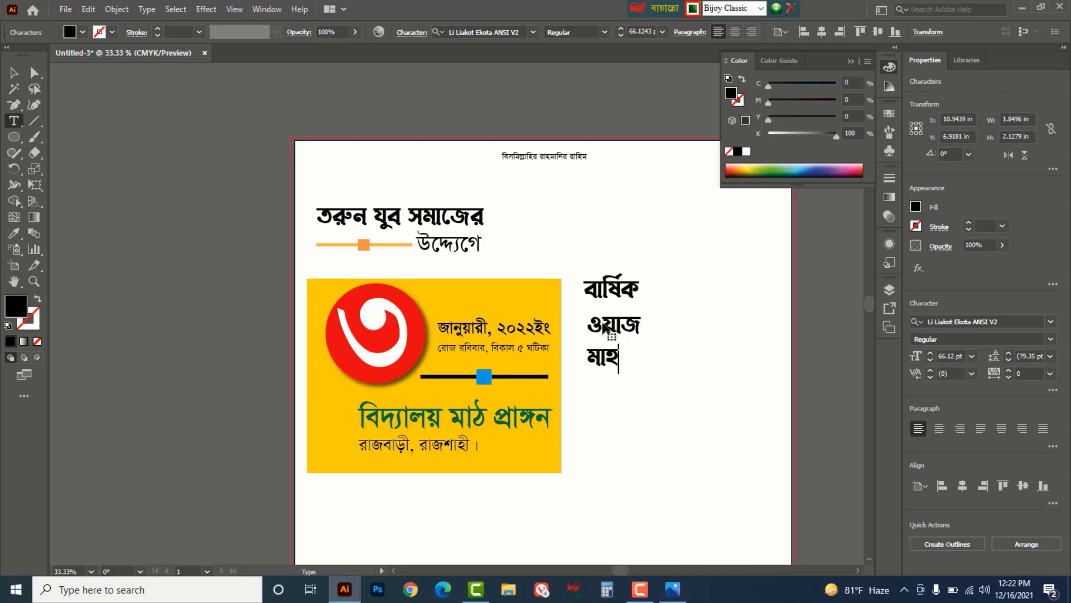
{"action": "type", "text": "িফল"}
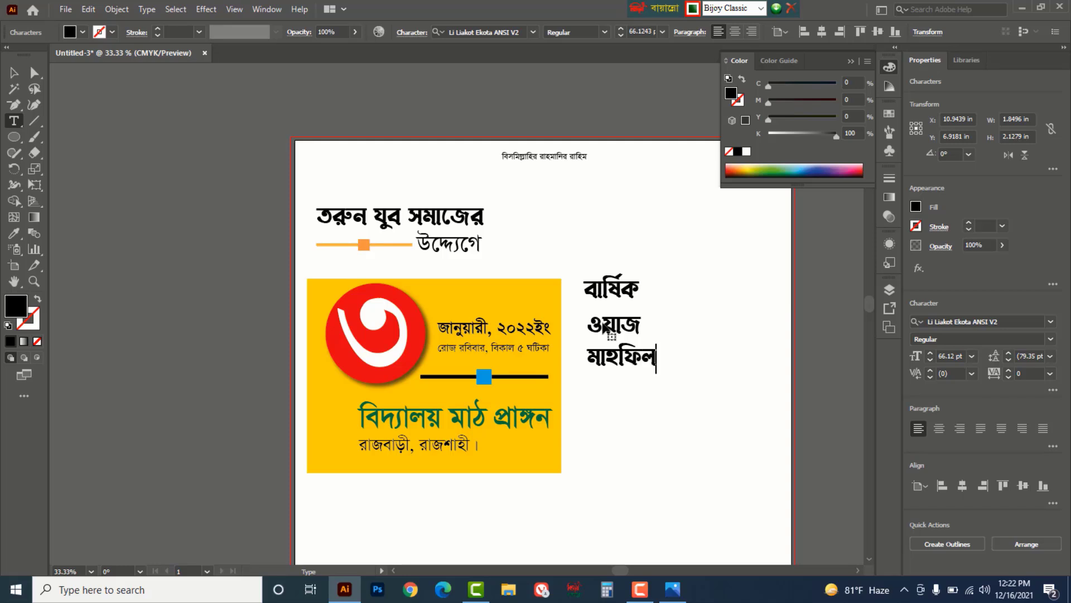
{"action": "key", "text": "Escape"}
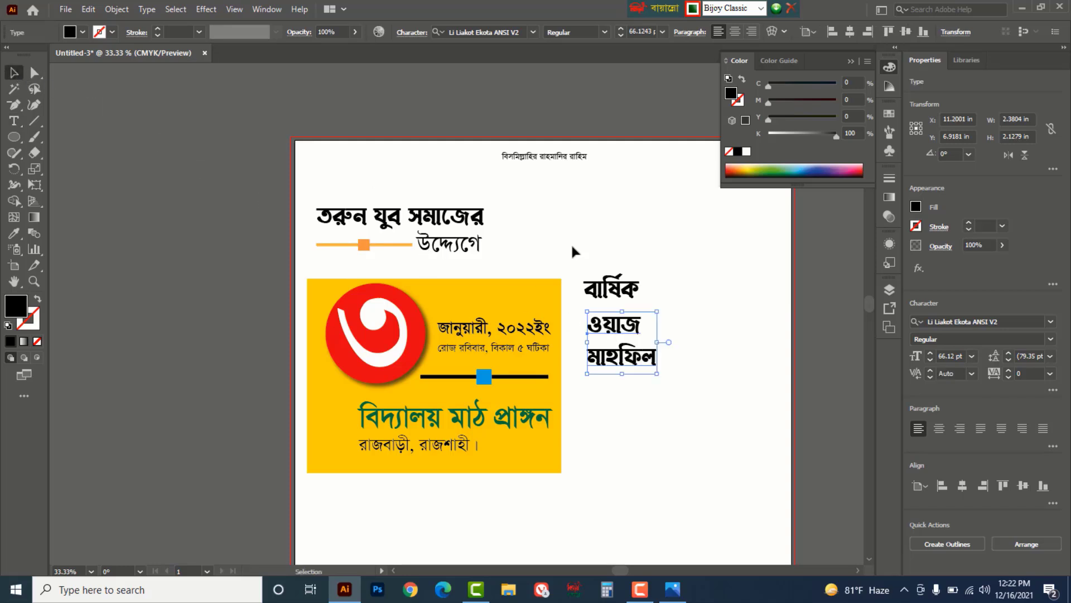
- Move বার্ষিক to the top right and enlarge ওয়াজ মাহফিল beneath it to about 176 pt
{"action": "left_click_drag", "start_coordinate": [574, 249], "coordinate": [642, 230]}
{"action": "left_click_drag", "start_coordinate": [654, 321], "coordinate": [671, 270]}
{"action": "left_click_drag", "start_coordinate": [675, 327], "coordinate": [793, 421]}
{"action": "mouse_move", "coordinate": [695, 295]}
{"action": "left_mouse_down"}
{"action": "mouse_move", "coordinate": [682, 288]}
{"action": "mouse_move", "coordinate": [695, 295]}
{"action": "left_mouse_up"}
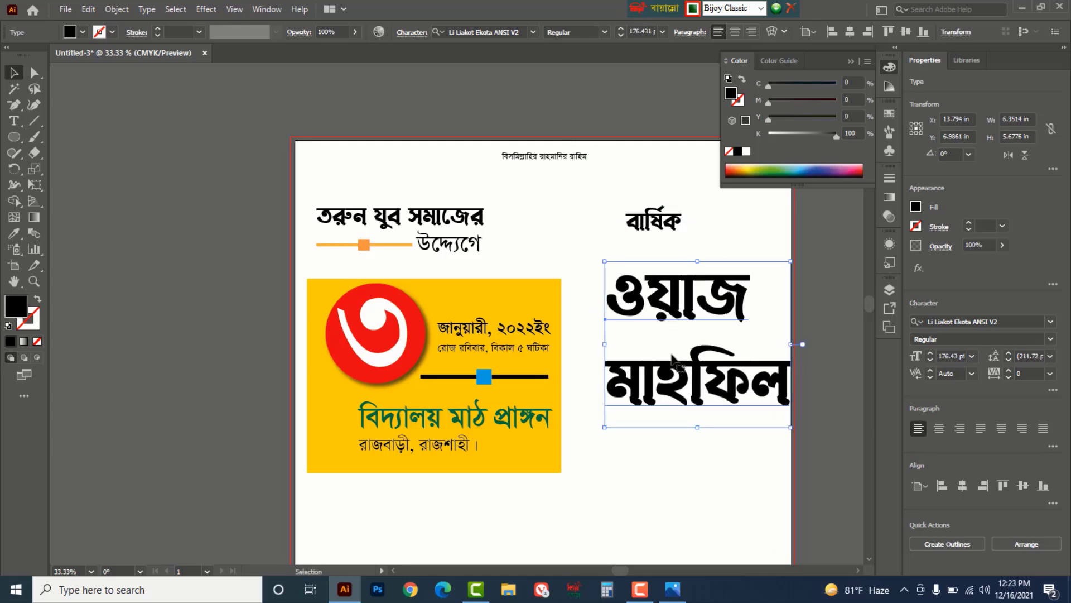
- Set ওয়াজ মাহফিল in Li Bijoy Irsha ANSI V1, centre-aligned, scaled to about 122 pt under বার্ষিক
{"action": "left_click", "coordinate": [534, 31]}
{"action": "scroll", "coordinate": [675, 187], "scroll_direction": "down", "scroll_amount": 12}
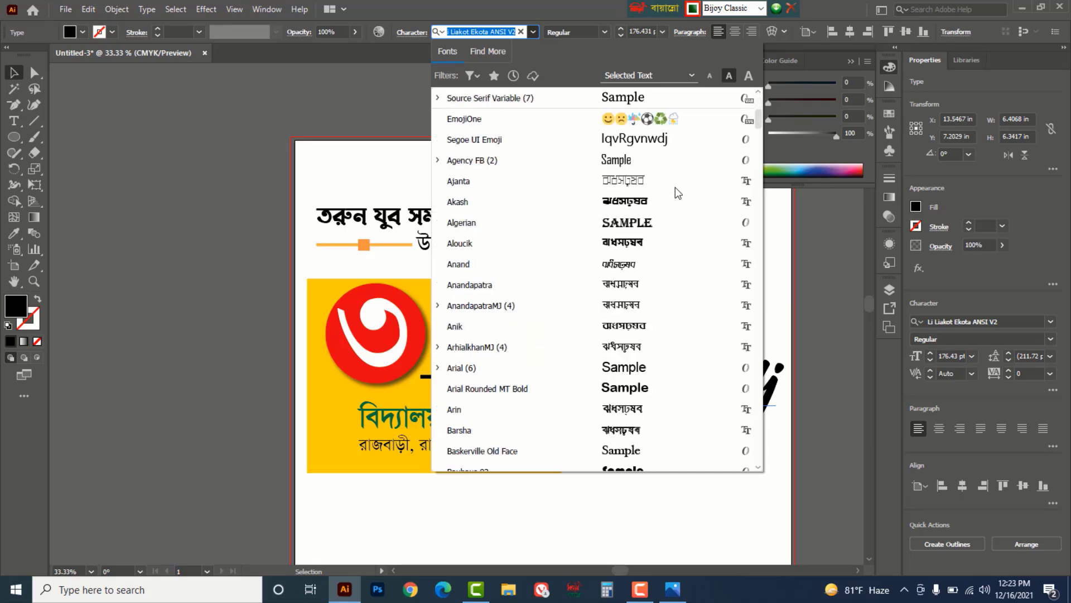
{"action": "scroll", "coordinate": [677, 279], "scroll_direction": "down", "scroll_amount": 15}
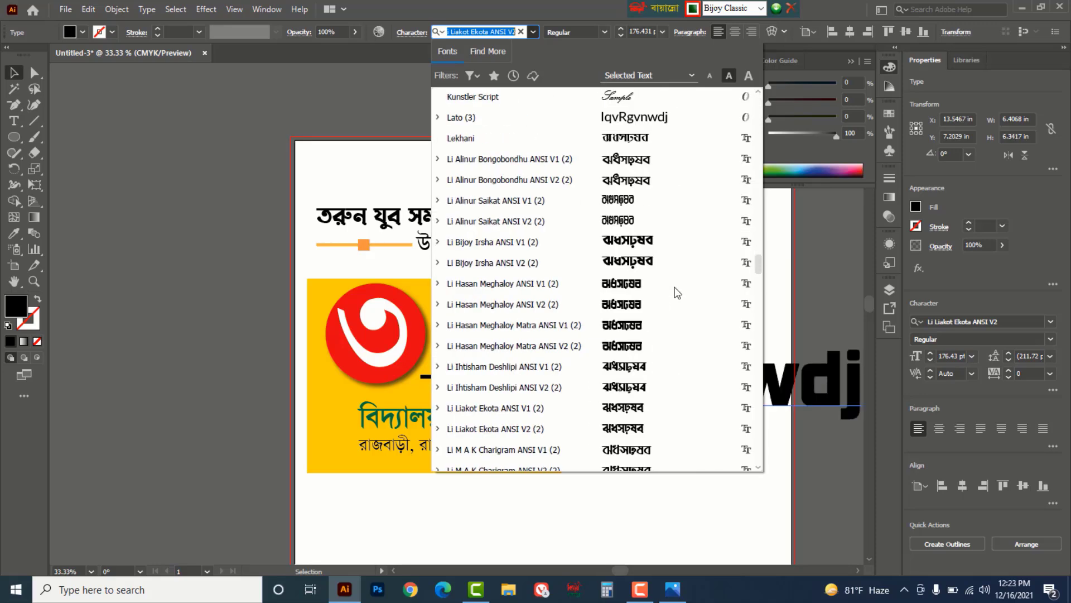
{"action": "left_click", "coordinate": [630, 242]}
{"action": "left_click_drag", "start_coordinate": [692, 298], "coordinate": [685, 302]}
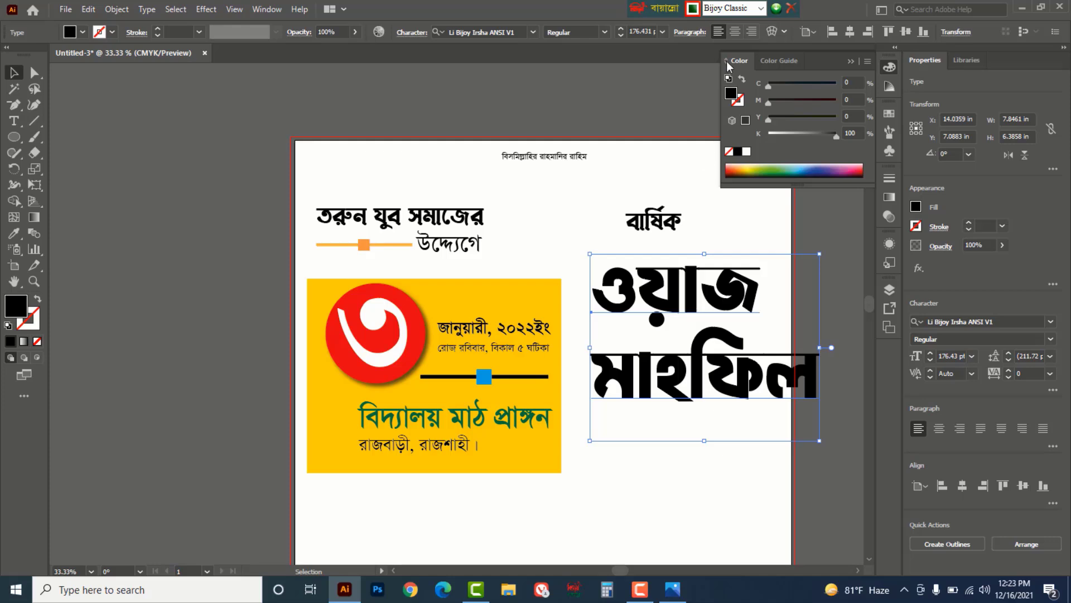
{"action": "left_click", "coordinate": [733, 33]}
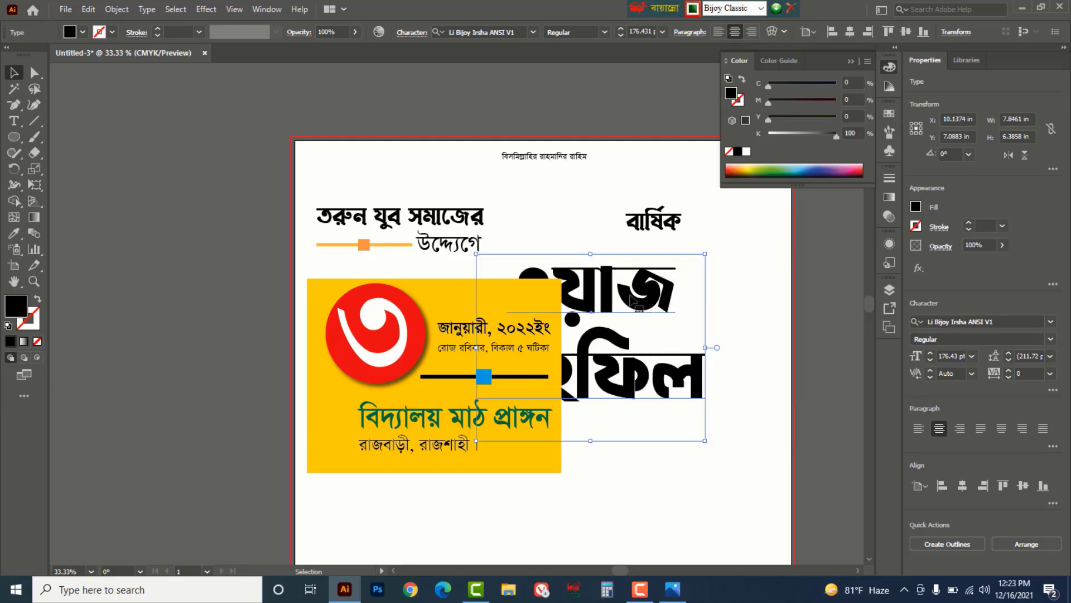
{"action": "left_click_drag", "start_coordinate": [633, 299], "coordinate": [709, 278]}
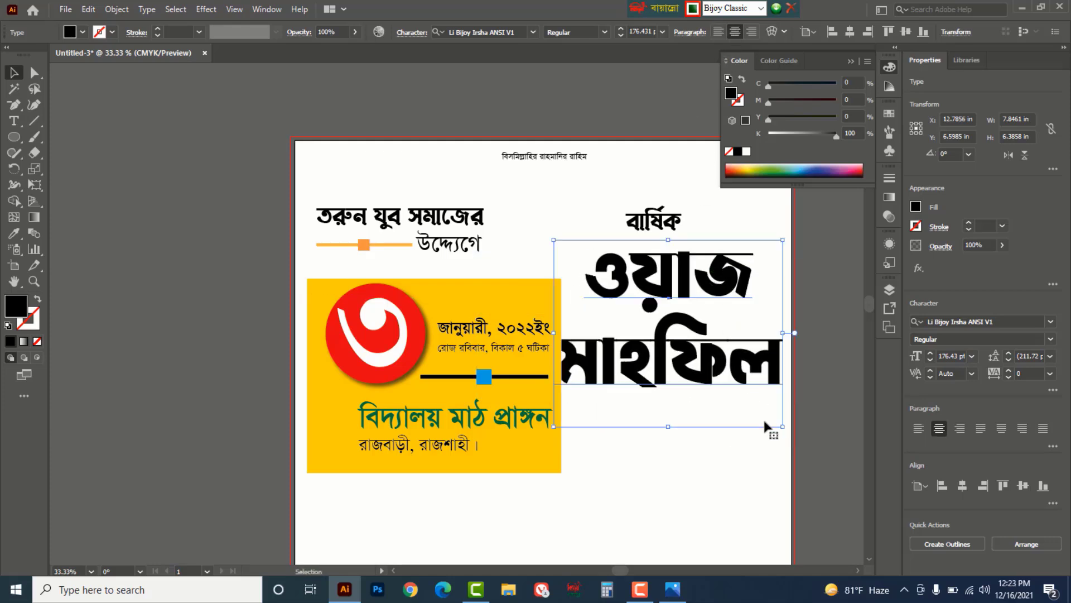
{"action": "left_click_drag", "start_coordinate": [782, 428], "coordinate": [714, 370]}
{"action": "left_click_drag", "start_coordinate": [659, 285], "coordinate": [682, 288]}
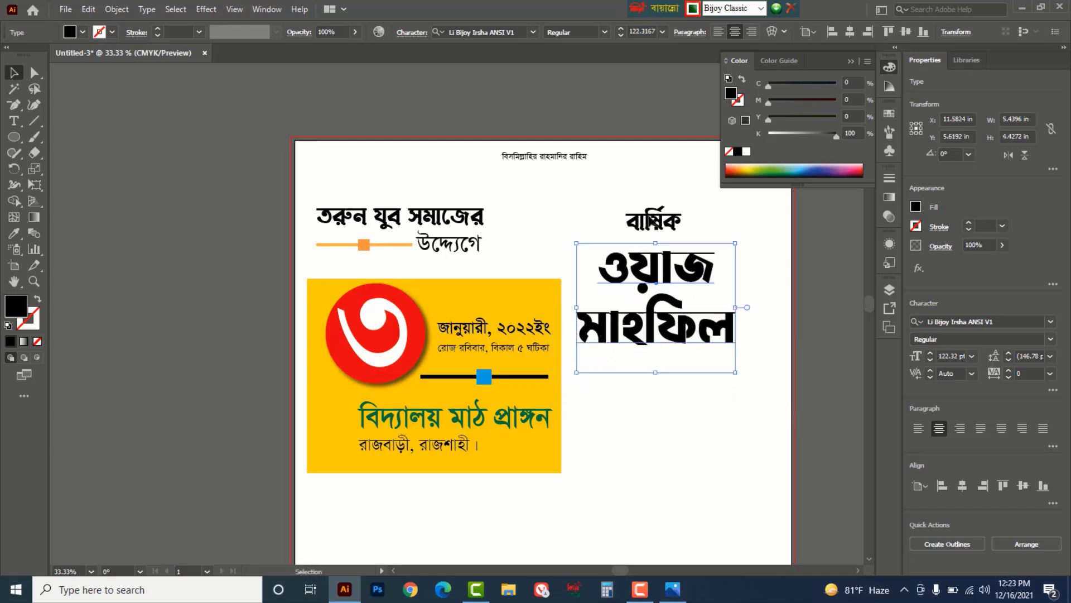
- Change বার্ষিক to a thinner font
{"action": "left_click", "coordinate": [655, 229]}
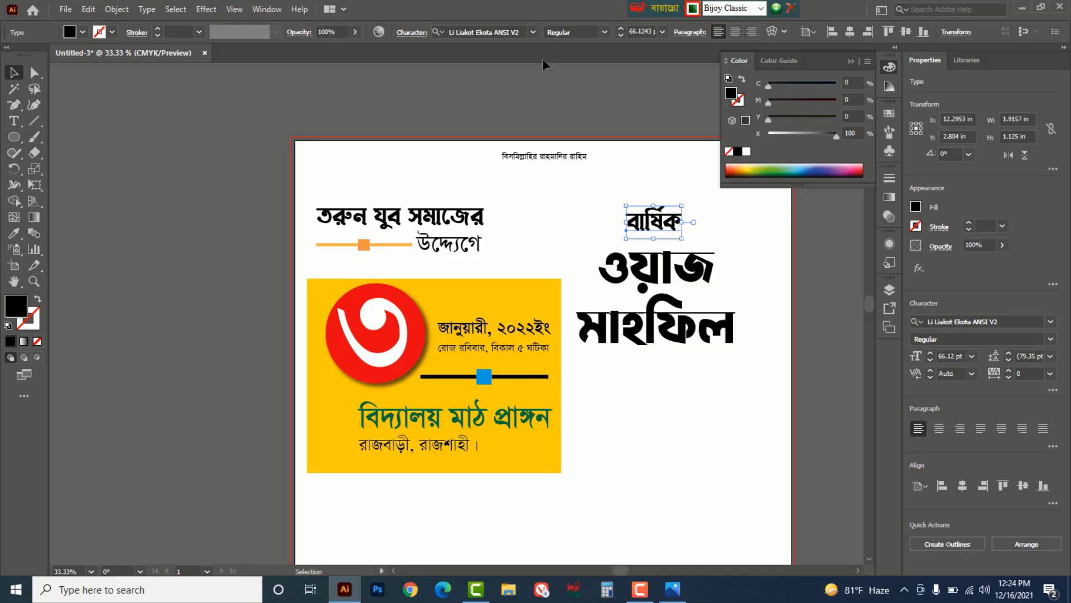
{"action": "left_click", "coordinate": [532, 32]}
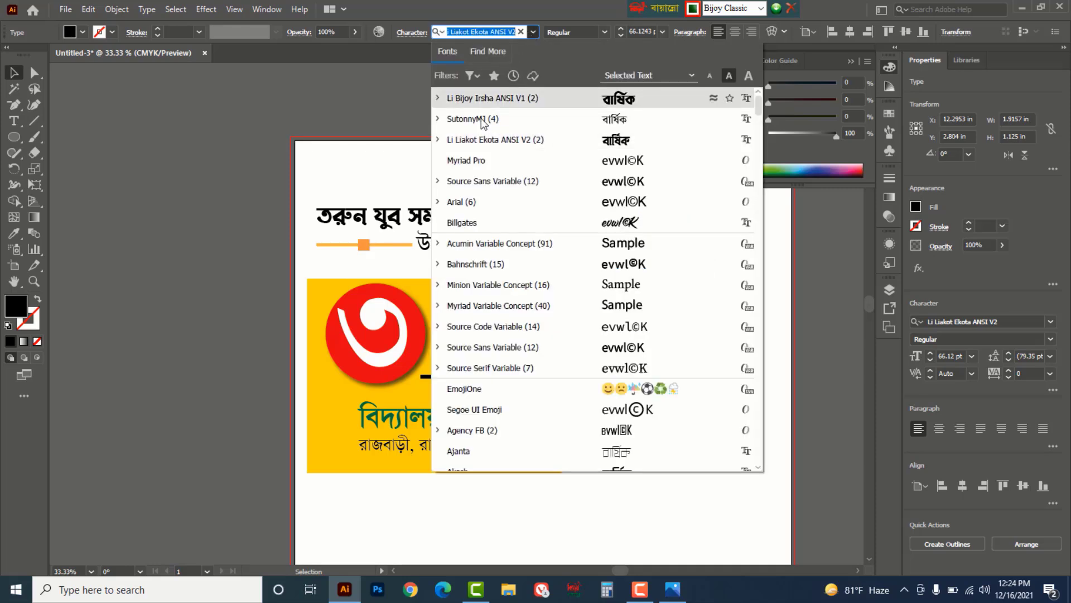
{"action": "left_click", "coordinate": [491, 96]}
{"action": "left_click", "coordinate": [640, 423]}
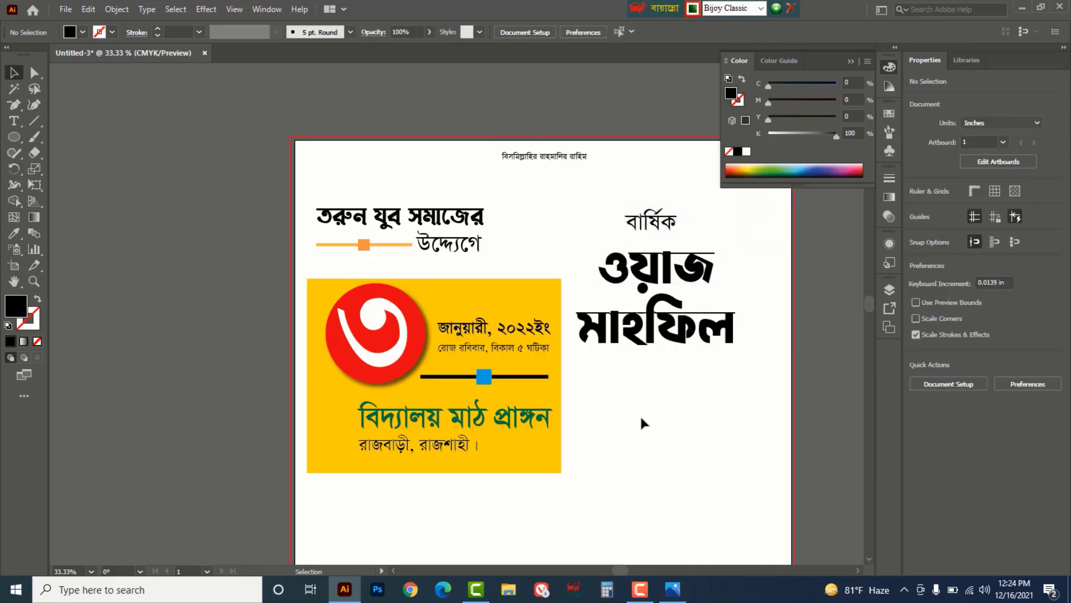
- Open the 'islamic icon' file, then select and copy all of its artwork
{"action": "left_click", "coordinate": [62, 10]}
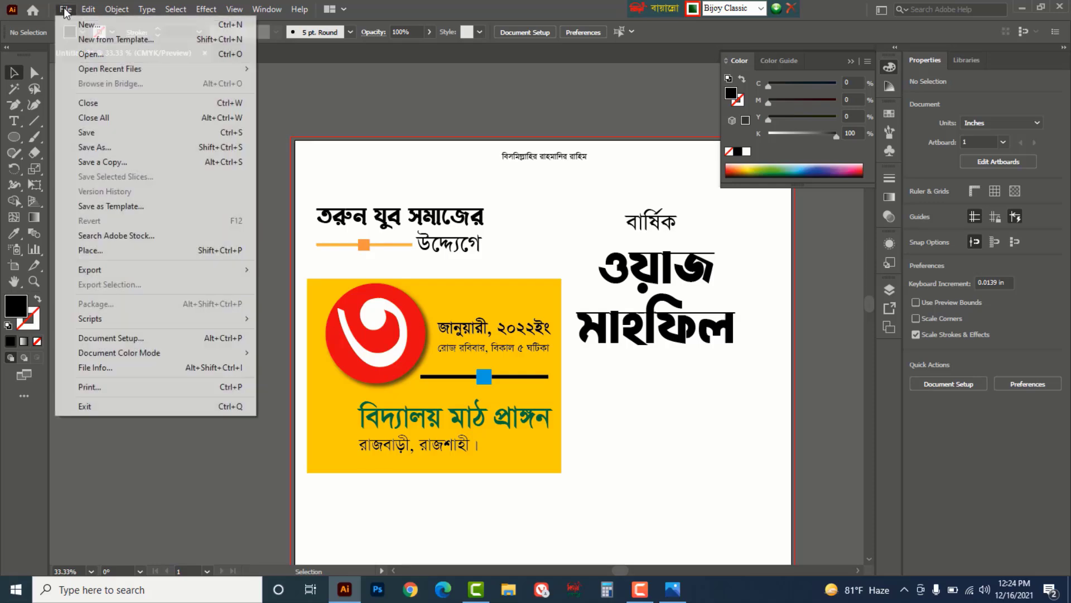
{"action": "left_click", "coordinate": [87, 54]}
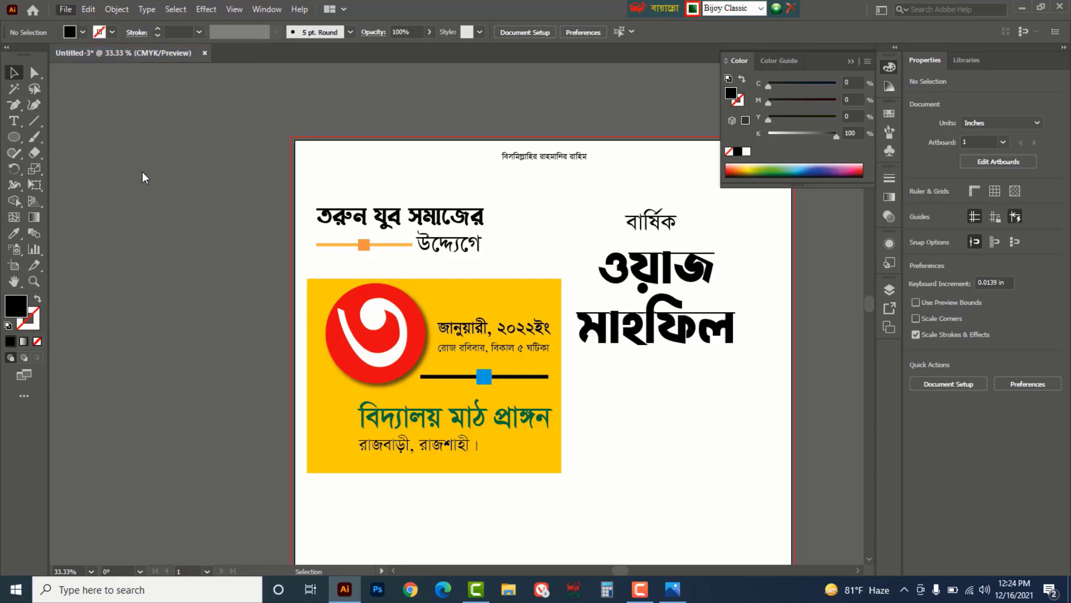
{"action": "left_click", "coordinate": [323, 114]}
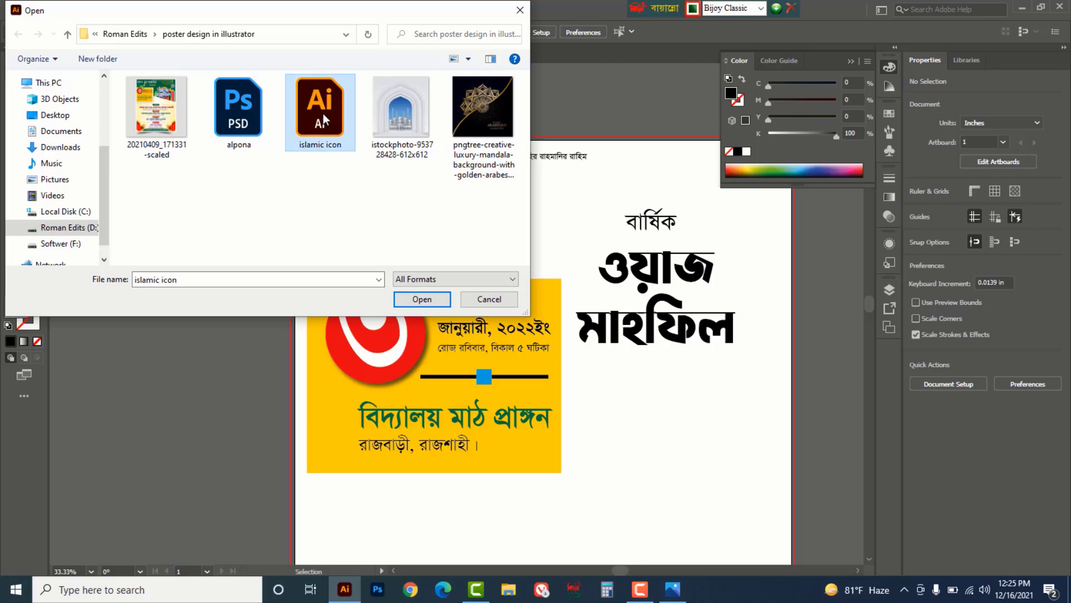
{"action": "left_click", "coordinate": [412, 299]}
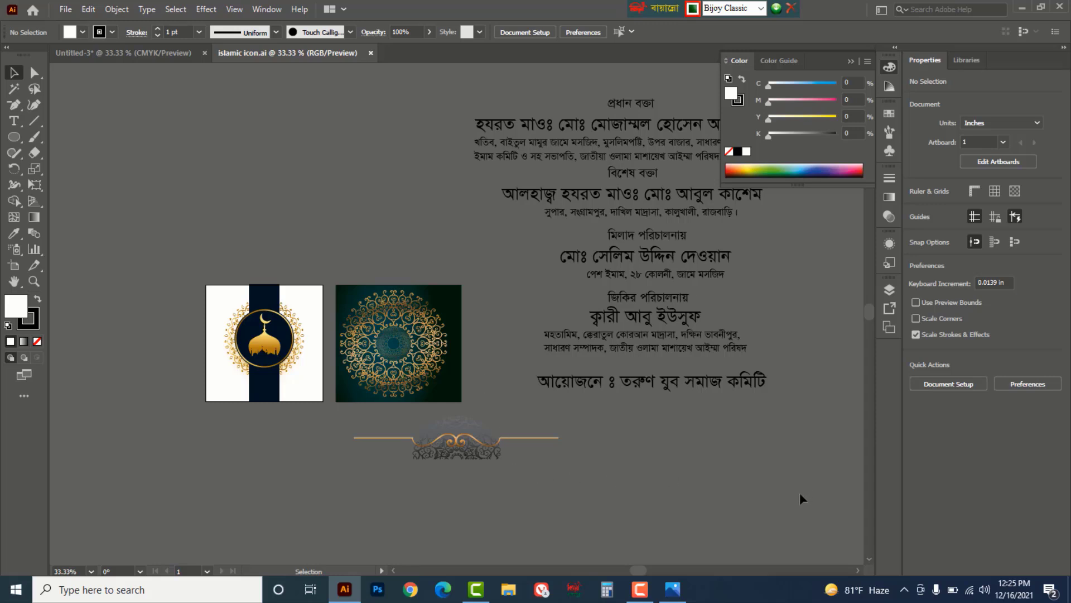
{"action": "key", "text": "ctrl+a"}
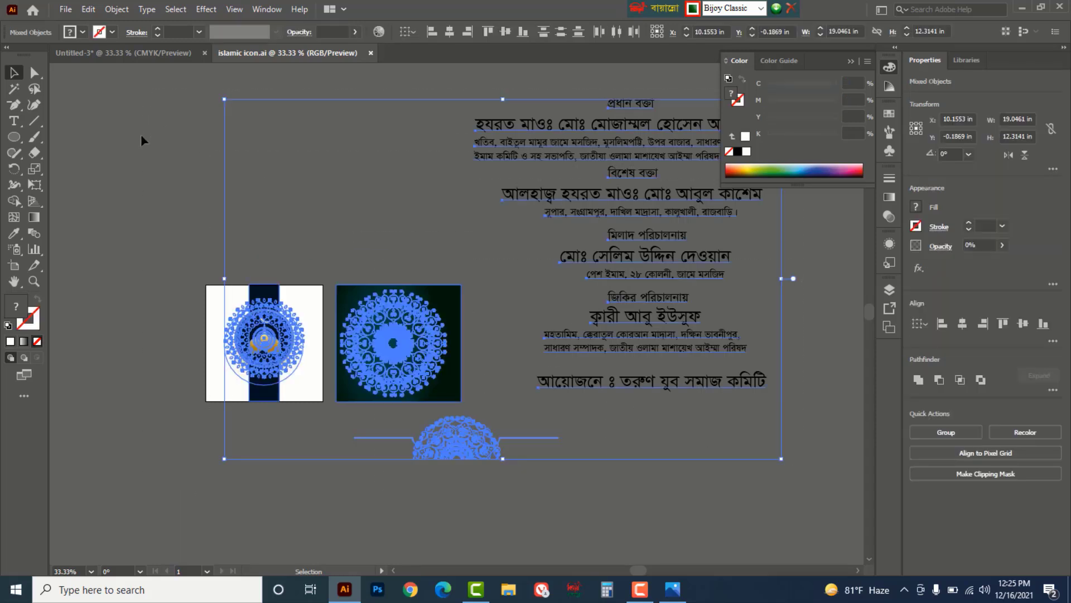
{"action": "key", "text": "a"}
{"action": "key", "text": "v"}
- Paste the icon artwork into the Untitled-3 poster, placed beside the artboard
{"action": "left_click", "coordinate": [116, 52]}
{"action": "left_click", "coordinate": [296, 164]}
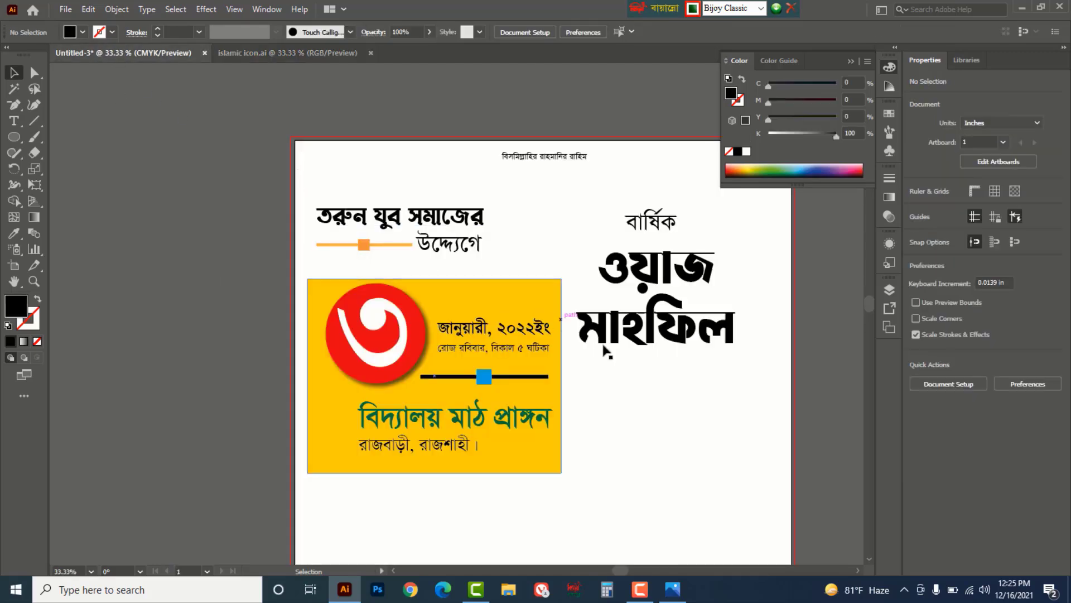
{"action": "left_click", "coordinate": [634, 387], "text": "alt"}
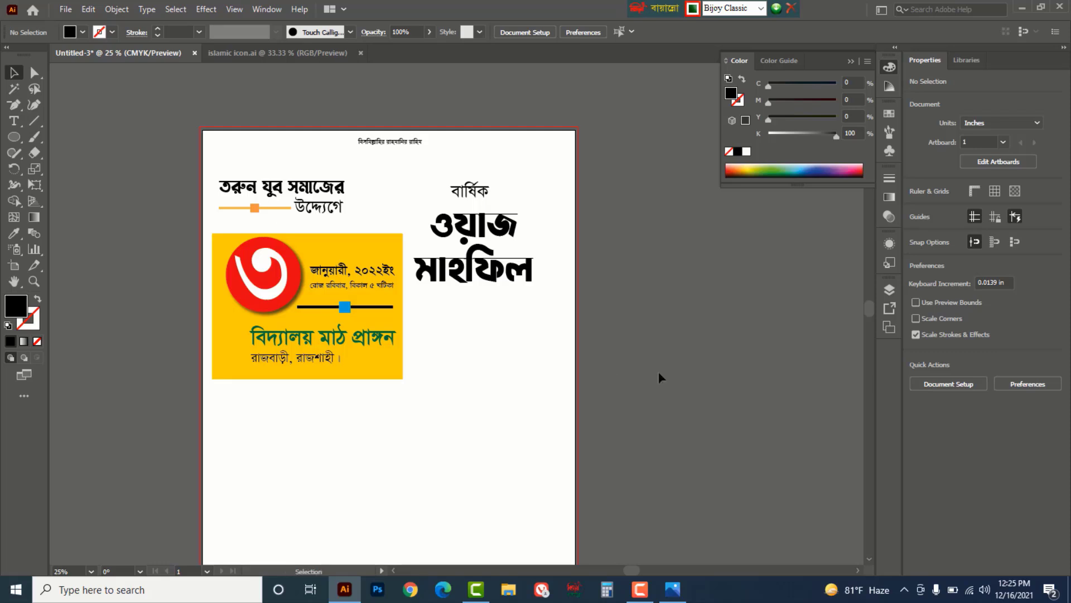
{"action": "left_click", "coordinate": [505, 350], "text": "alt"}
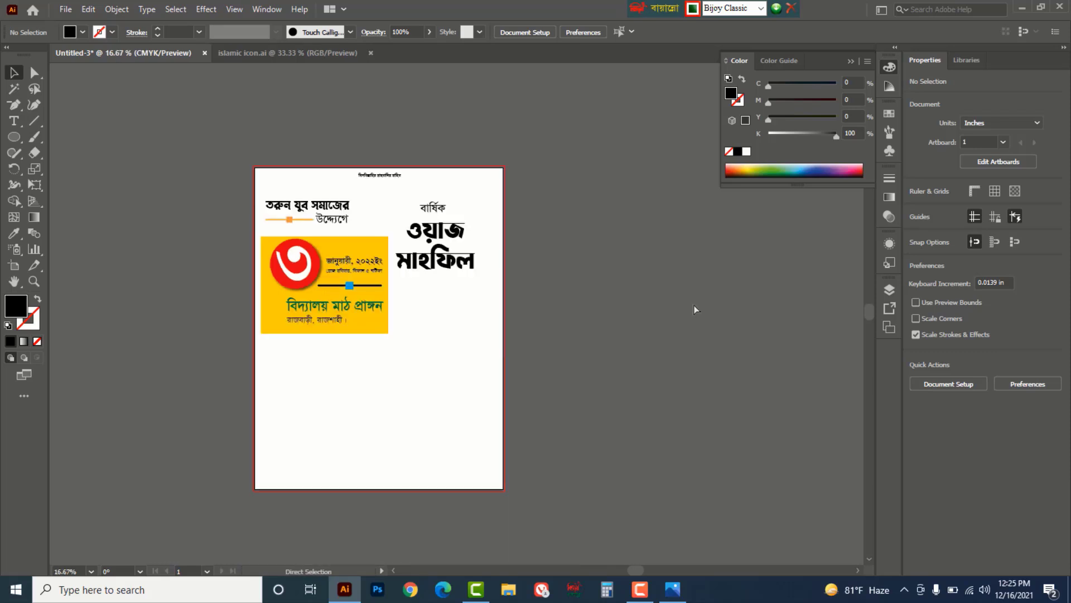
{"action": "key", "text": "ctrl+v"}
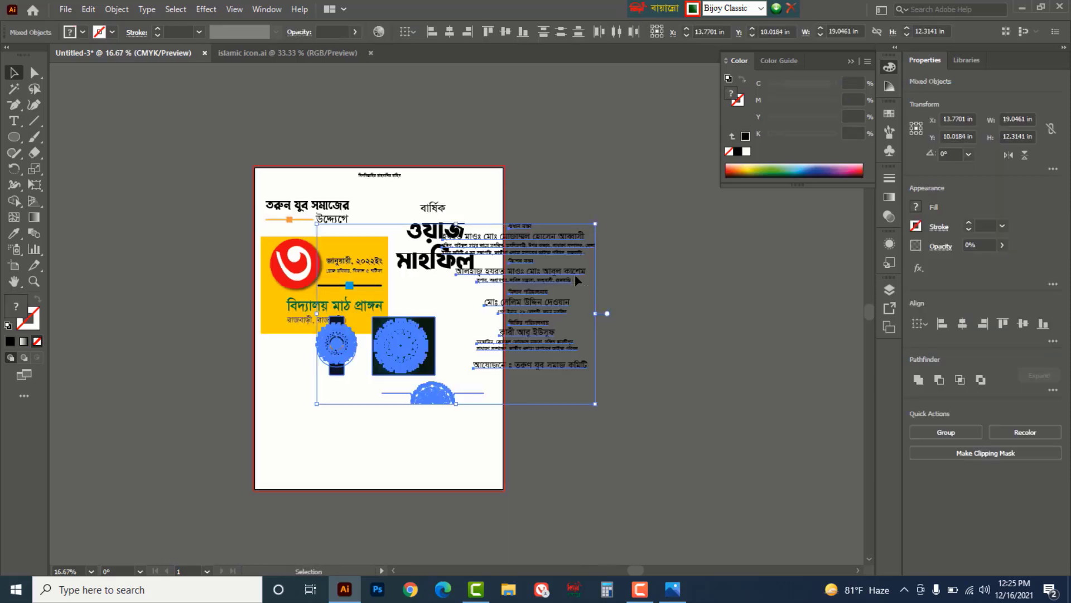
{"action": "left_click_drag", "start_coordinate": [575, 274], "coordinate": [773, 274]}
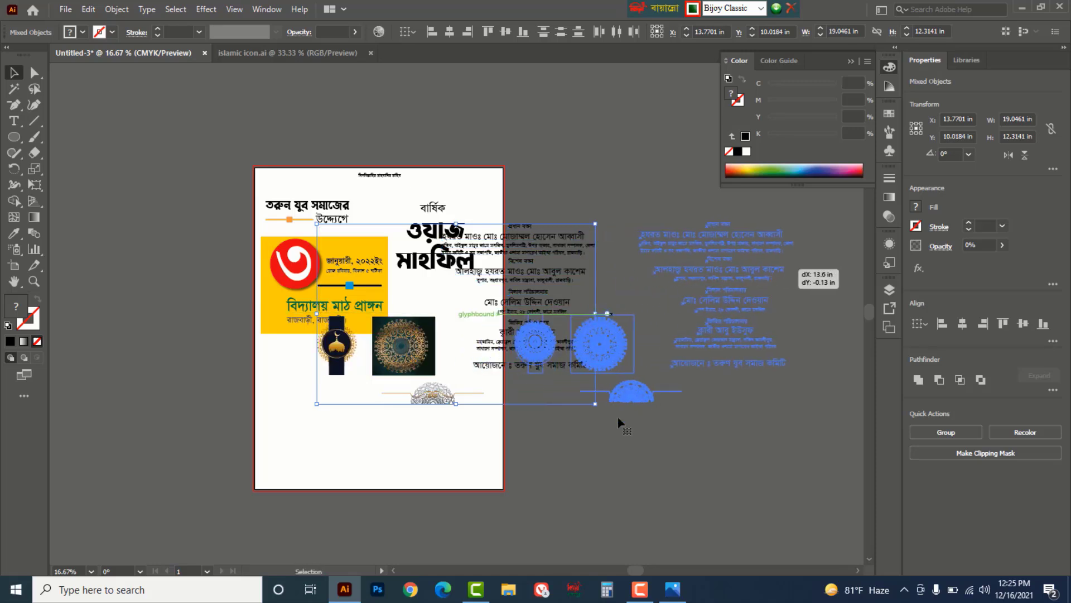
{"action": "left_click_drag", "start_coordinate": [619, 425], "coordinate": [618, 425]}
{"action": "left_click", "coordinate": [590, 444]}
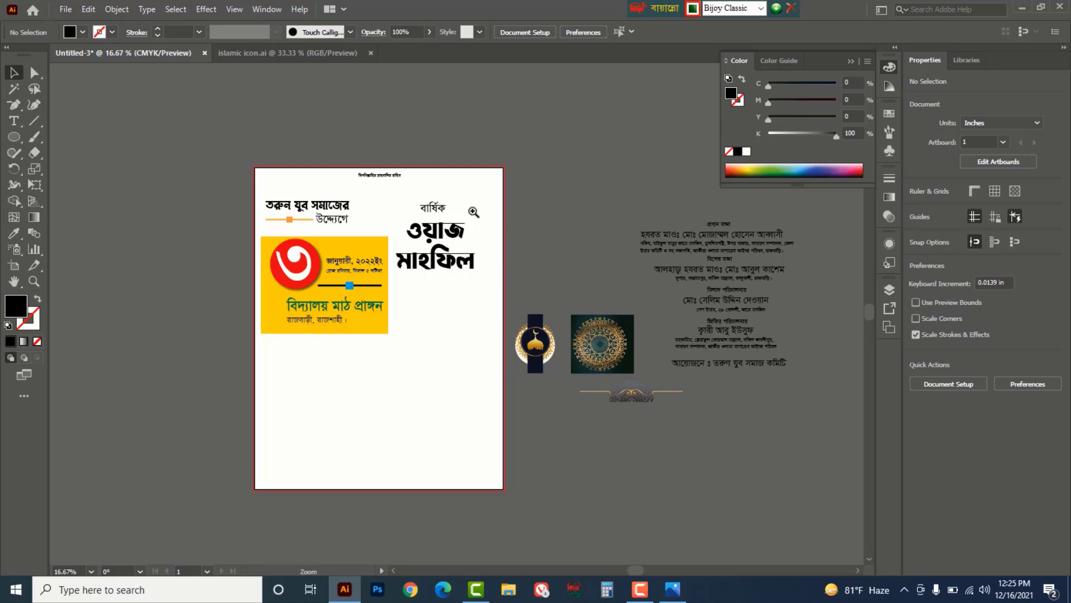
- Separate the gold mandala from the teal square, move it onto the poster's top edge, and enlarge it
{"action": "left_click", "coordinate": [473, 212]}
{"action": "scroll", "coordinate": [603, 350], "scroll_direction": "down", "scroll_amount": 2}
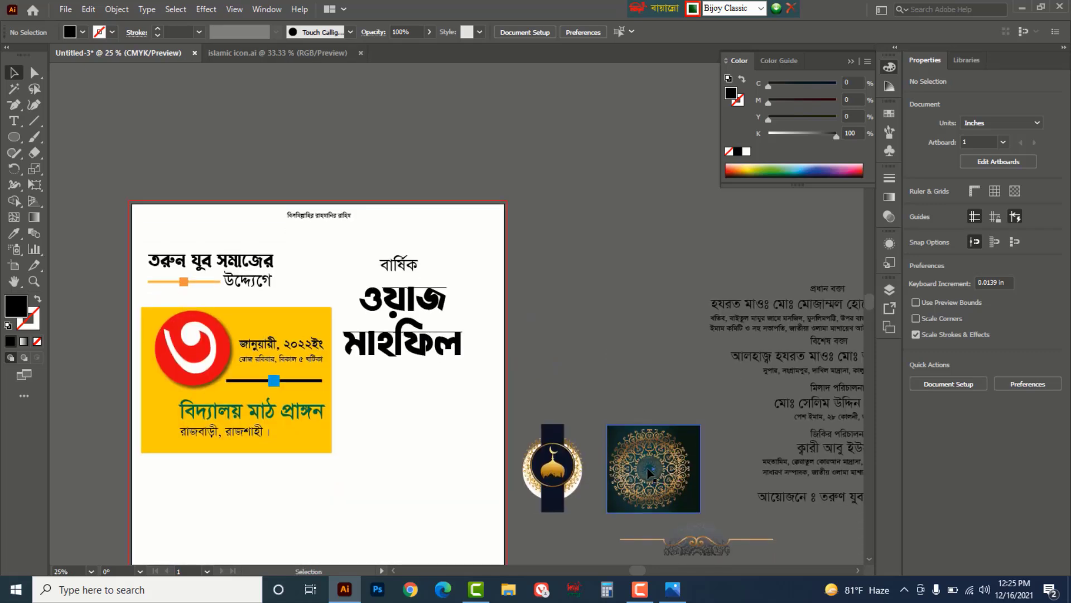
{"action": "left_click_drag", "start_coordinate": [654, 473], "coordinate": [647, 317]}
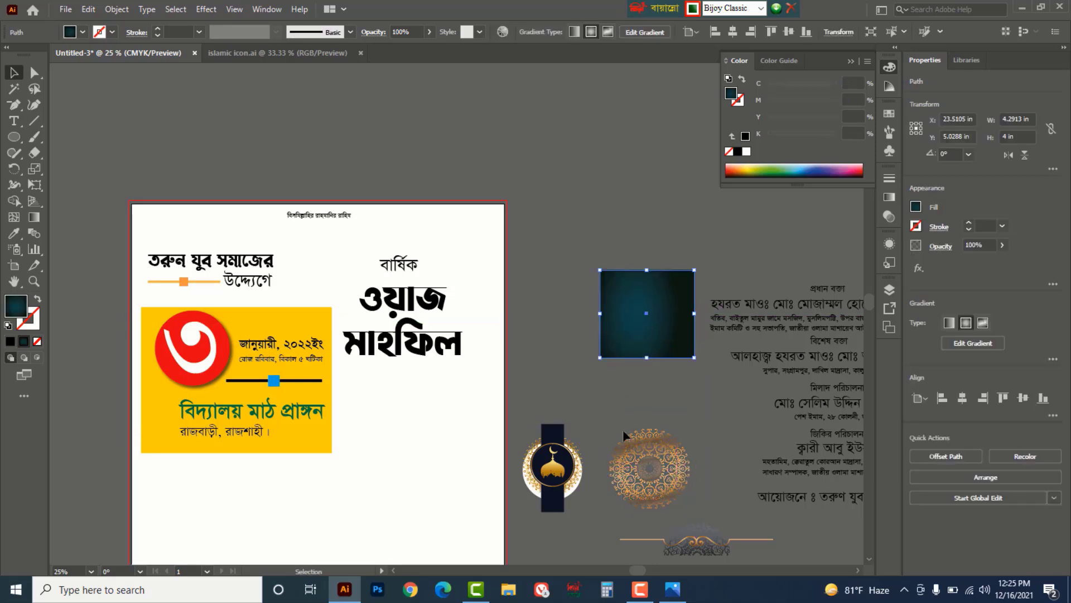
{"action": "left_click", "coordinate": [674, 471]}
{"action": "left_click_drag", "start_coordinate": [678, 471], "coordinate": [455, 218]}
{"action": "left_click_drag", "start_coordinate": [468, 171], "coordinate": [485, 158]}
{"action": "left_click_drag", "start_coordinate": [619, 196], "coordinate": [617, 193]}
{"action": "left_click", "coordinate": [617, 193]}
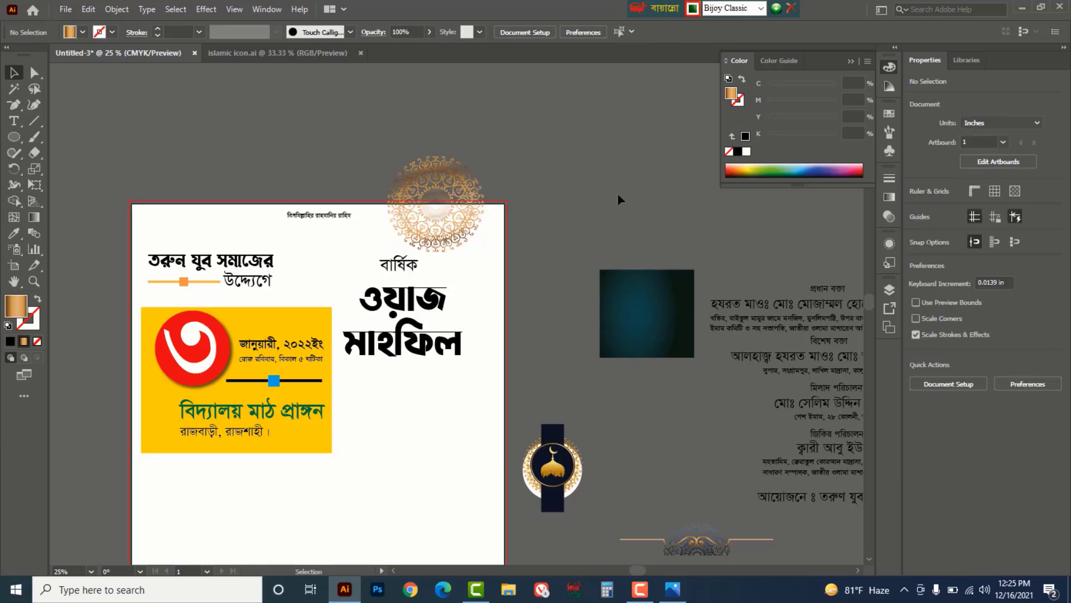
- Delete the dark teal square
{"action": "left_click", "coordinate": [644, 321]}
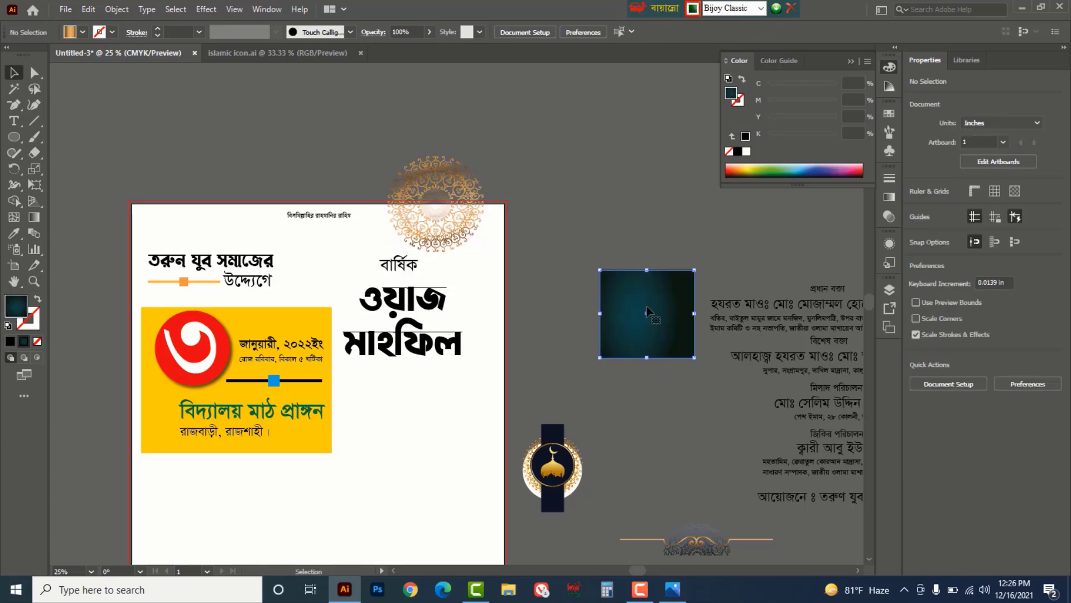
{"action": "key", "text": "Delete"}
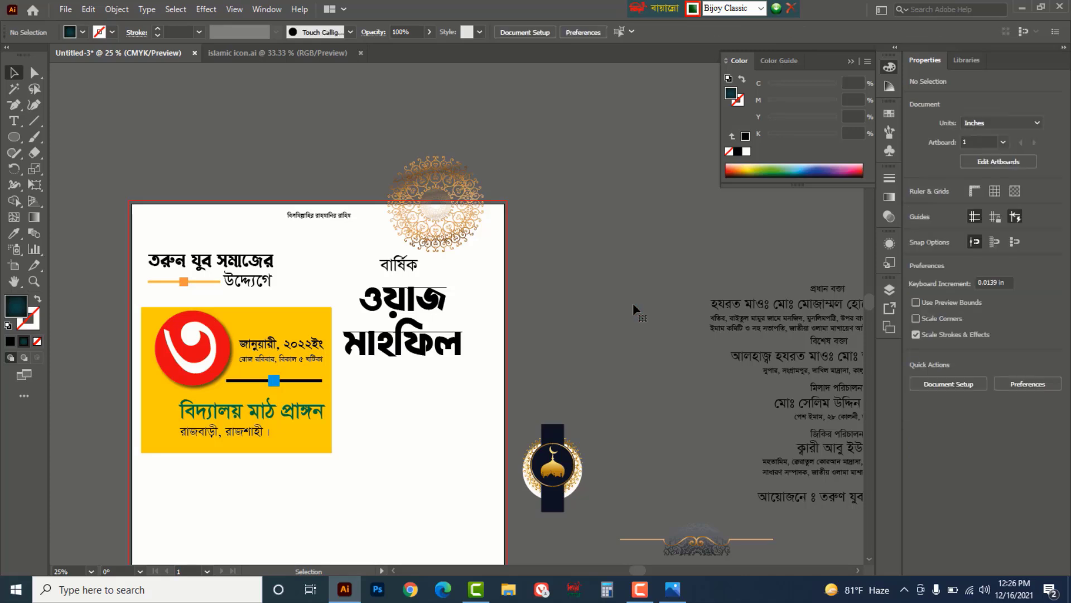
{"action": "scroll", "coordinate": [634, 302], "scroll_direction": "down", "scroll_amount": 2}
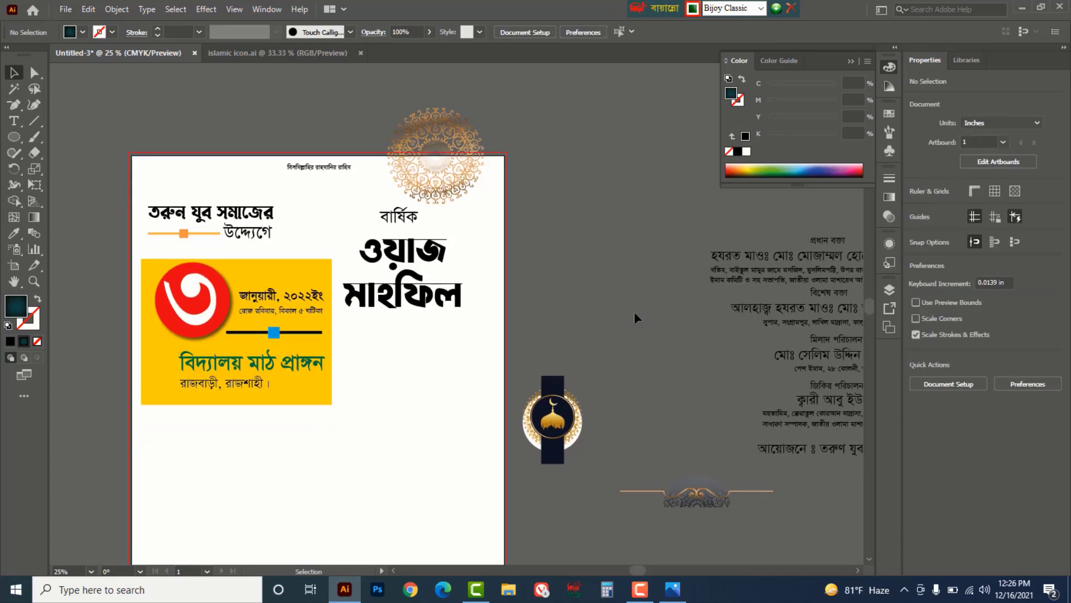
- Draw a large rectangle from the artboard's top-left corner filled dark green with K at 55
{"action": "left_click", "coordinate": [15, 138]}
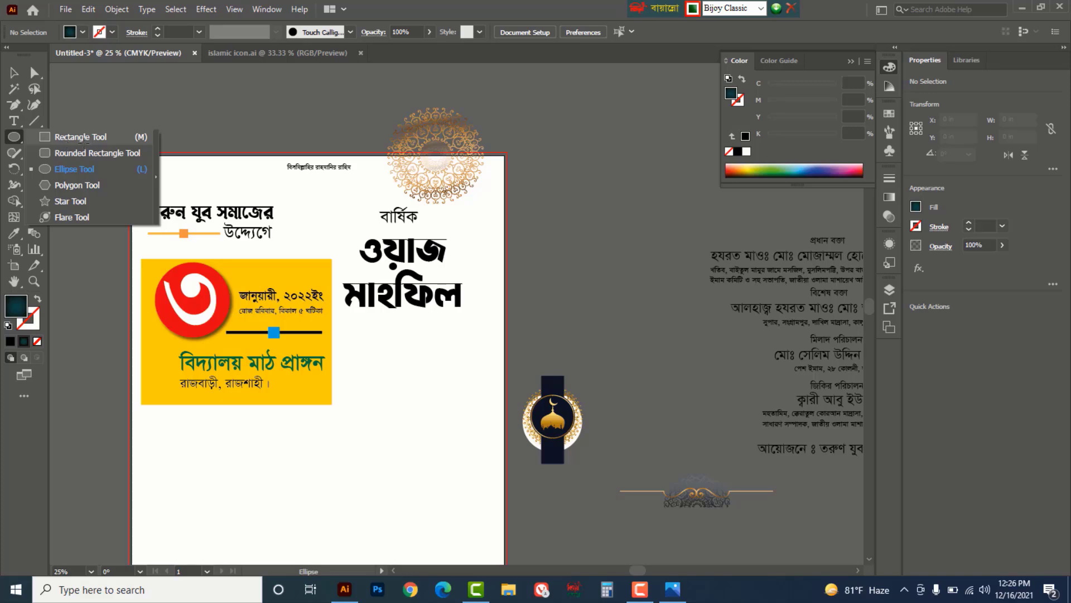
{"action": "left_click", "coordinate": [61, 136]}
{"action": "left_click_drag", "start_coordinate": [129, 153], "coordinate": [504, 451]}
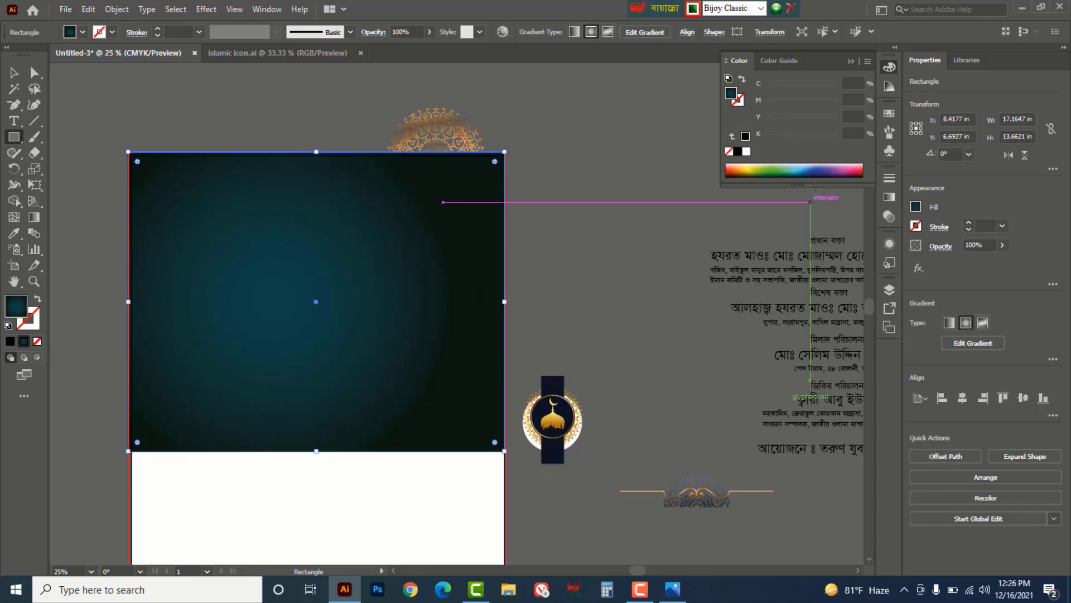
{"action": "left_click", "coordinate": [776, 168]}
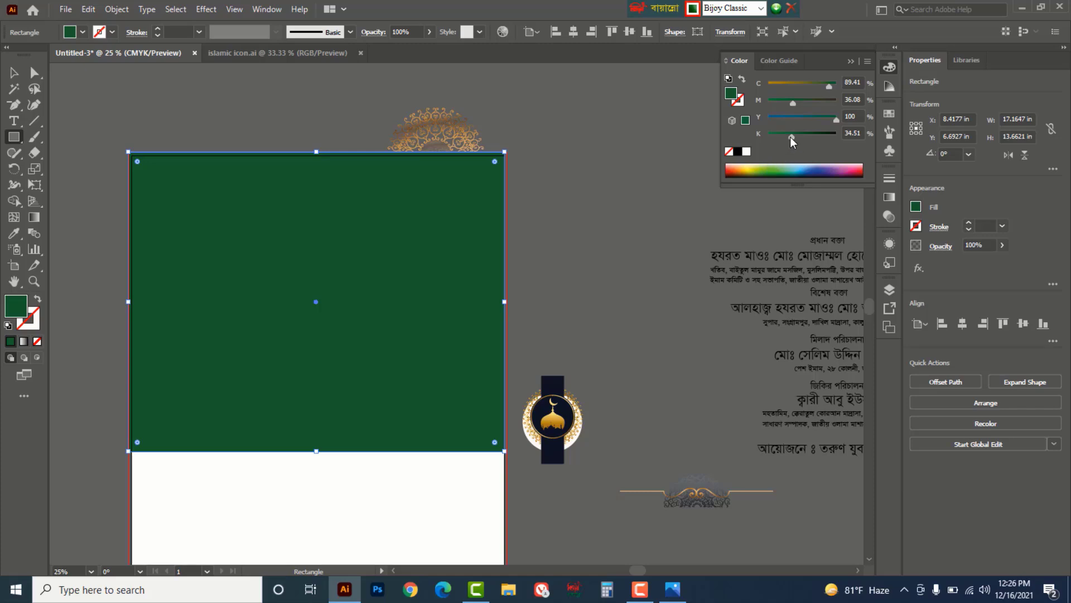
{"action": "left_click_drag", "start_coordinate": [791, 136], "coordinate": [805, 136]}
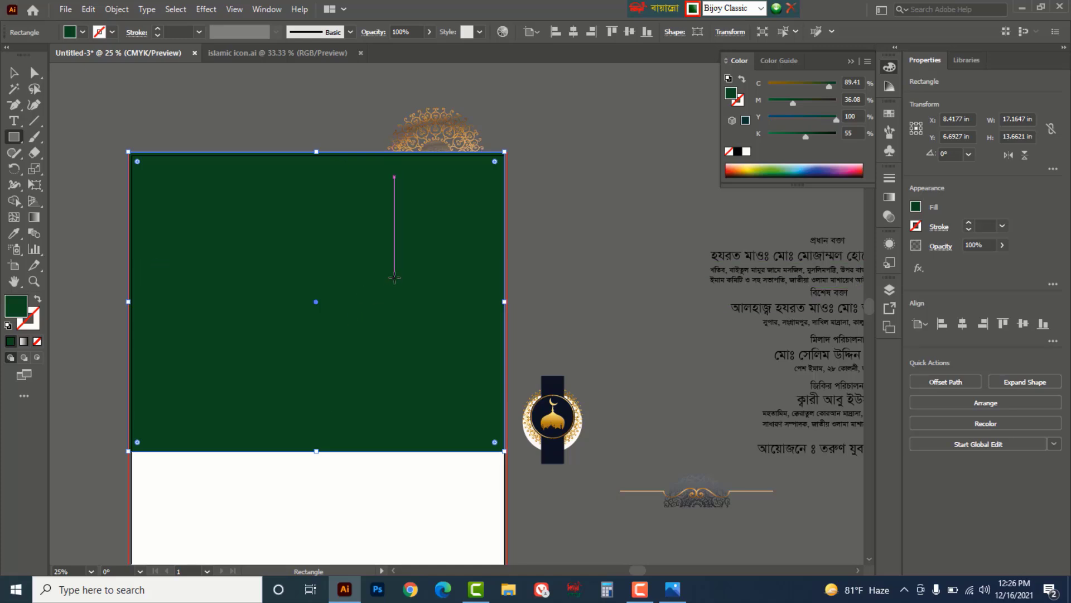
- Send the green rectangle to the back, behind the headline and date panel
{"action": "right_click", "coordinate": [394, 278]}
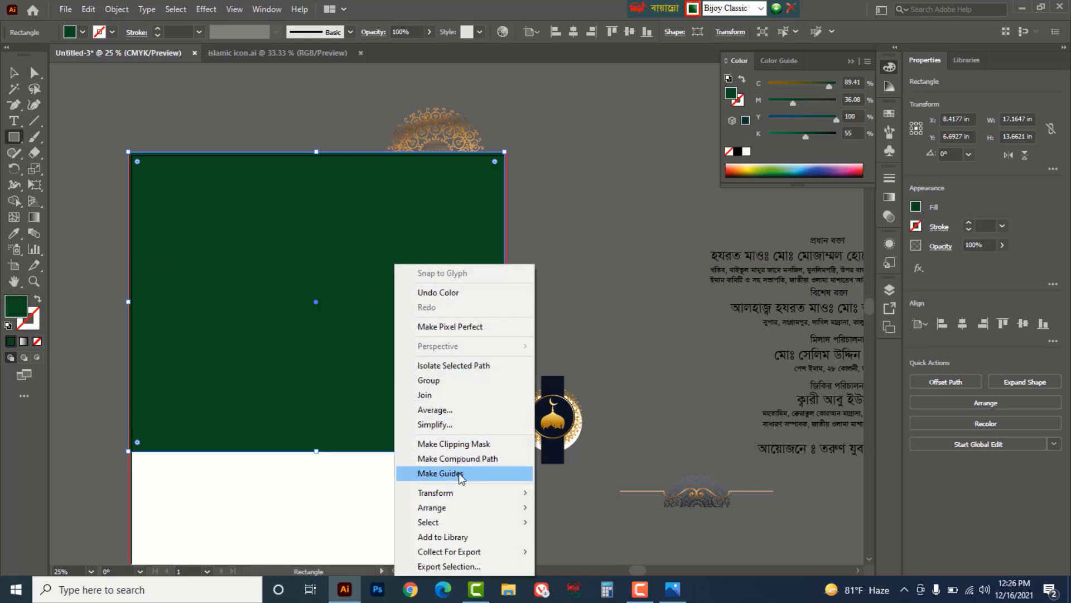
{"action": "mouse_move", "coordinate": [454, 507]}
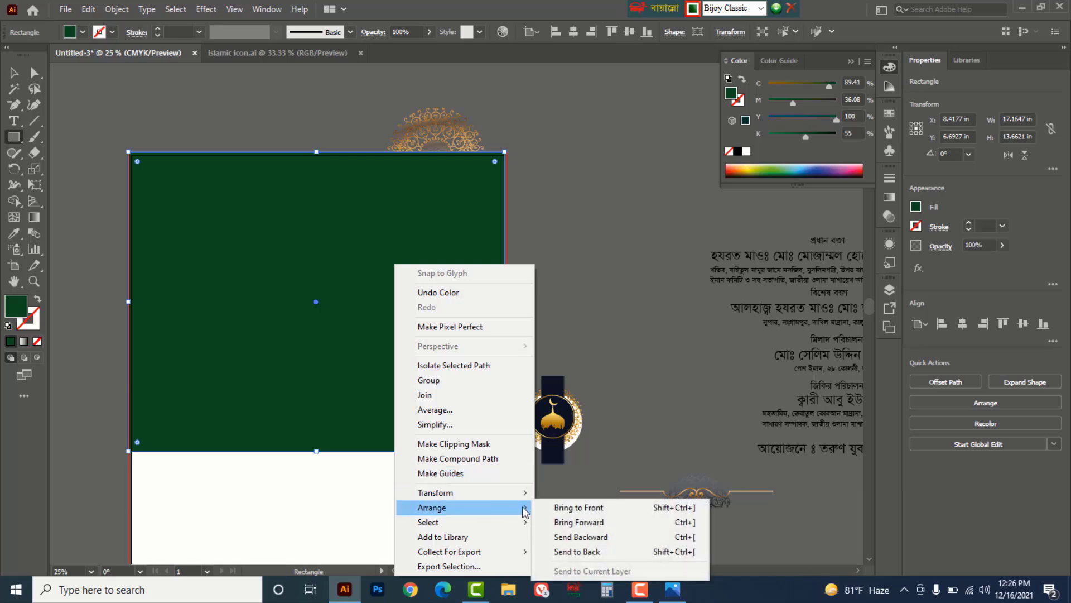
{"action": "left_click", "coordinate": [581, 551]}
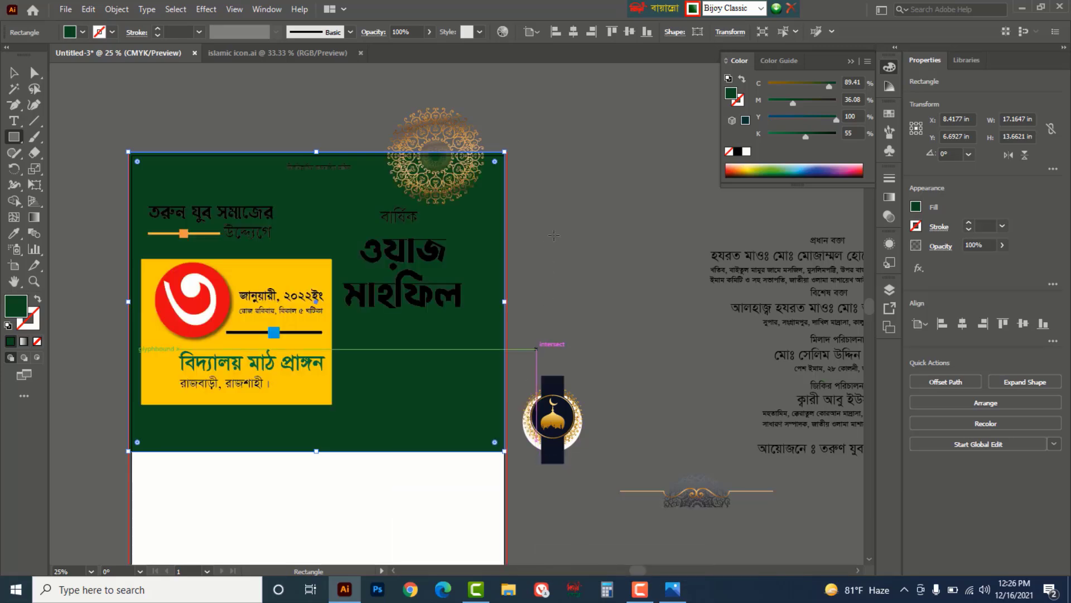
{"action": "left_click", "coordinate": [552, 219]}
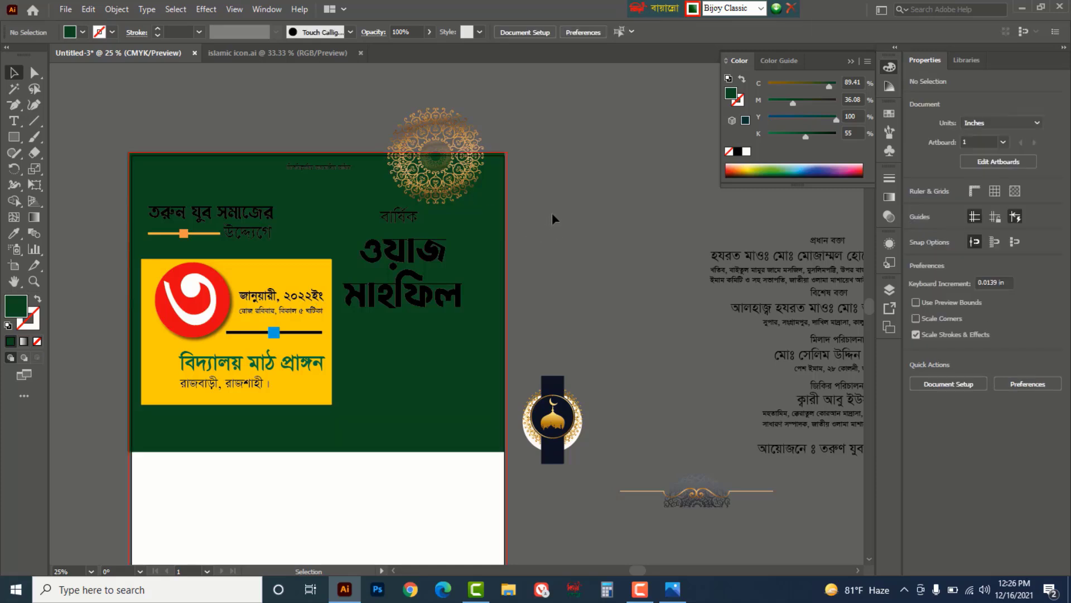
- Fade the gold mandala to 51% opacity
{"action": "left_click", "coordinate": [443, 118]}
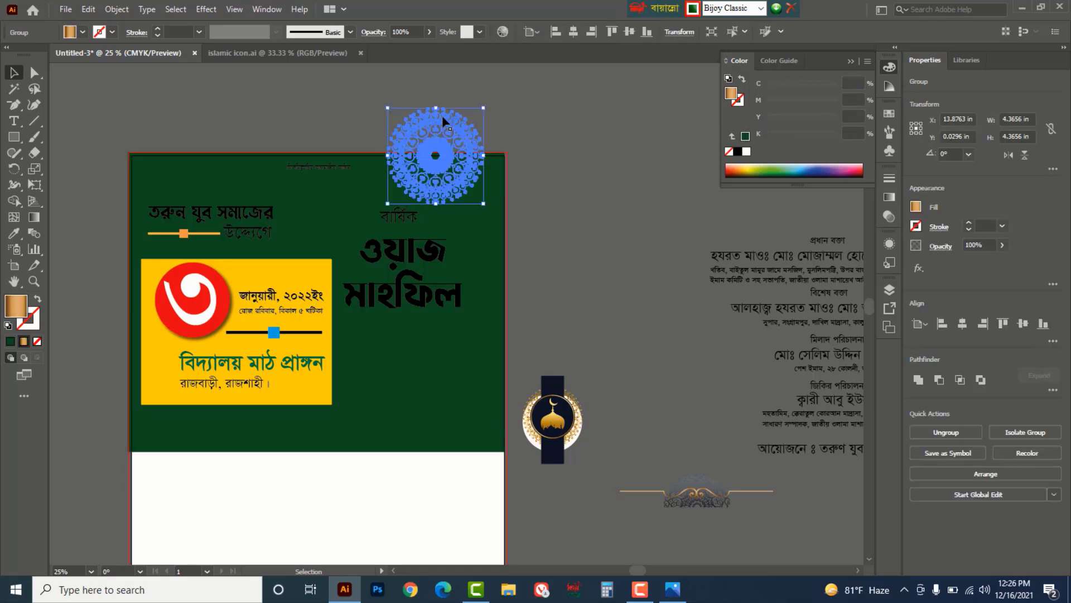
{"action": "left_click", "coordinate": [1000, 246]}
{"action": "left_click", "coordinate": [635, 206]}
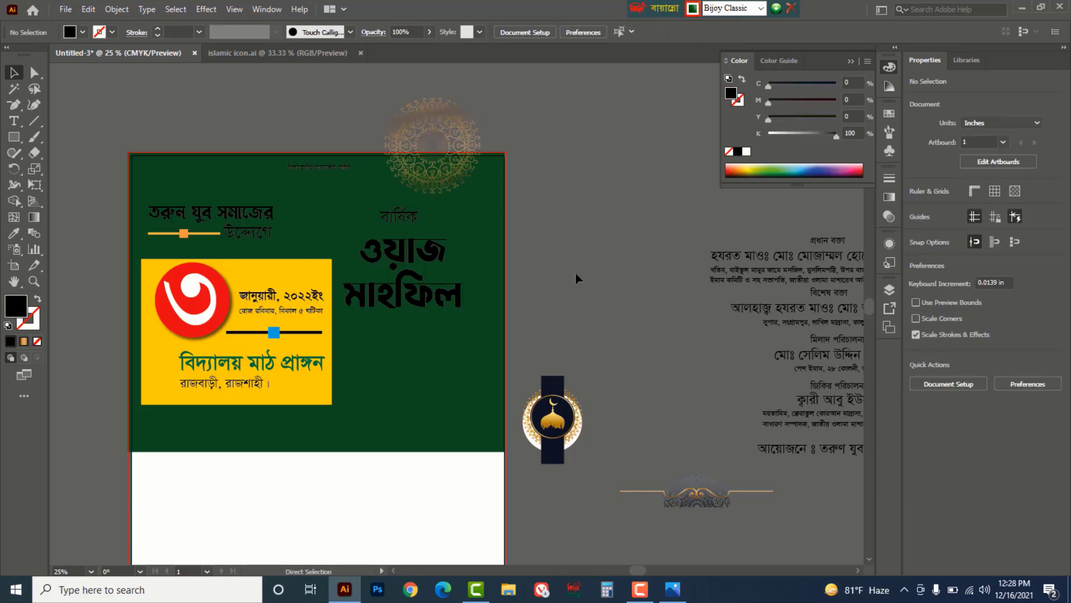
- Make the headline, organiser line and small top line white
{"action": "key", "text": "ctrl+y"}
{"action": "left_click_drag", "start_coordinate": [430, 340], "coordinate": [392, 216]}
{"action": "left_click", "coordinate": [261, 232], "text": "shift"}
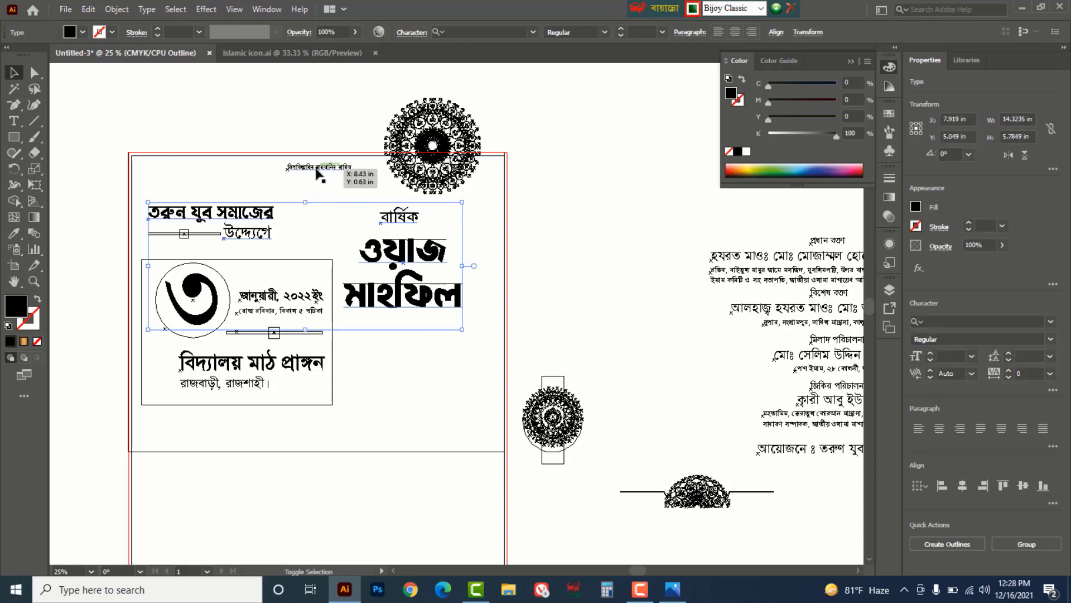
{"action": "left_click", "coordinate": [316, 170]}
{"action": "key", "text": "ctrl+y"}
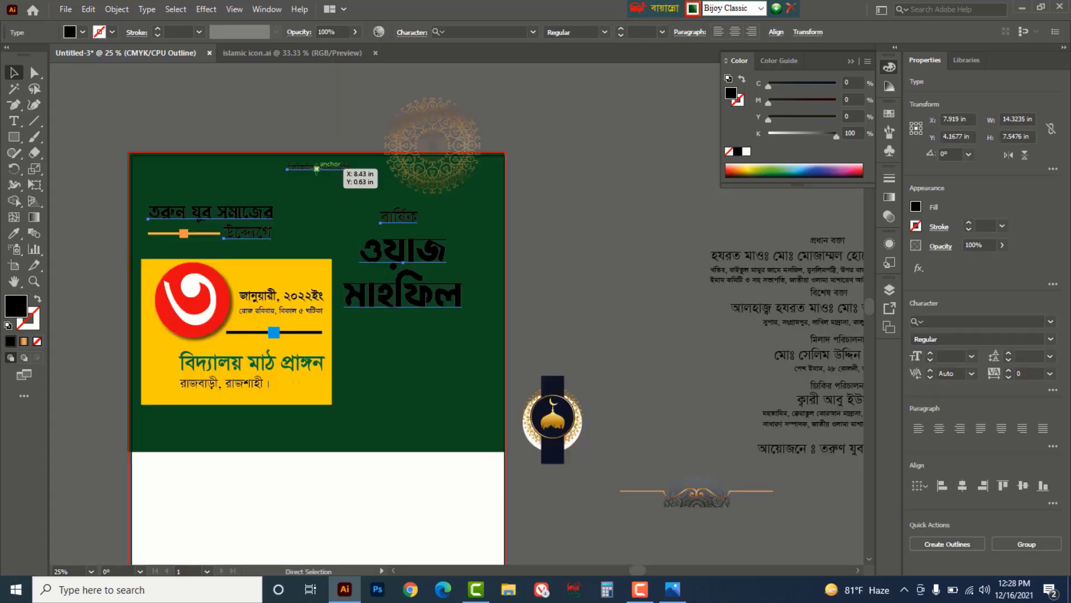
{"action": "left_click", "coordinate": [747, 152]}
{"action": "left_click", "coordinate": [604, 217]}
{"action": "key", "text": "ctrl+alt+b"}
- Move the mosque emblem group onto the green beside বার্ষিক
{"action": "key", "text": "a"}
{"action": "key", "text": "ctrl+equal"}
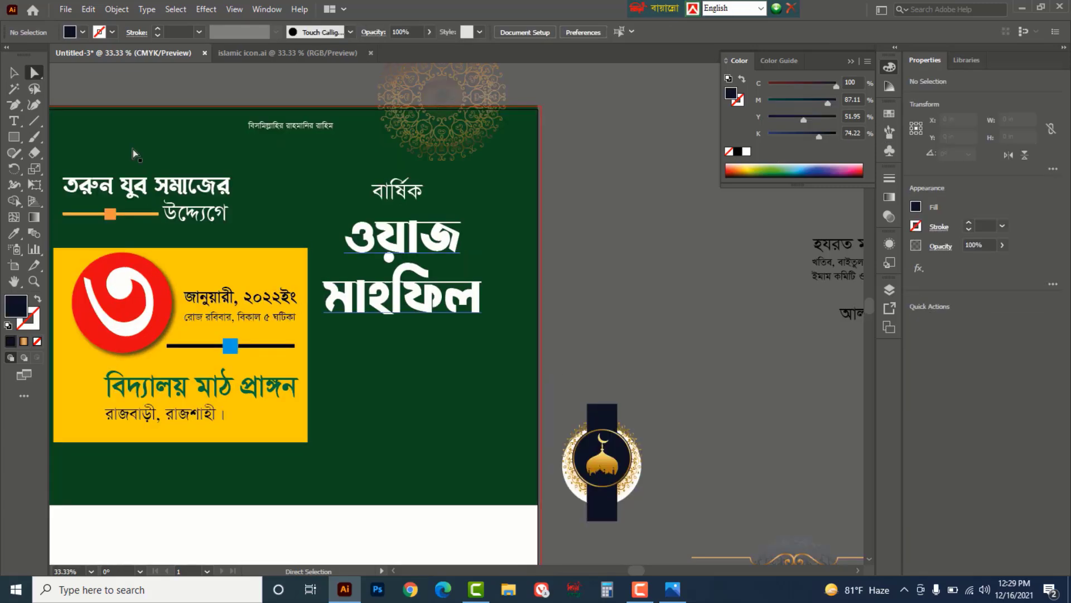
{"action": "key", "text": "v"}
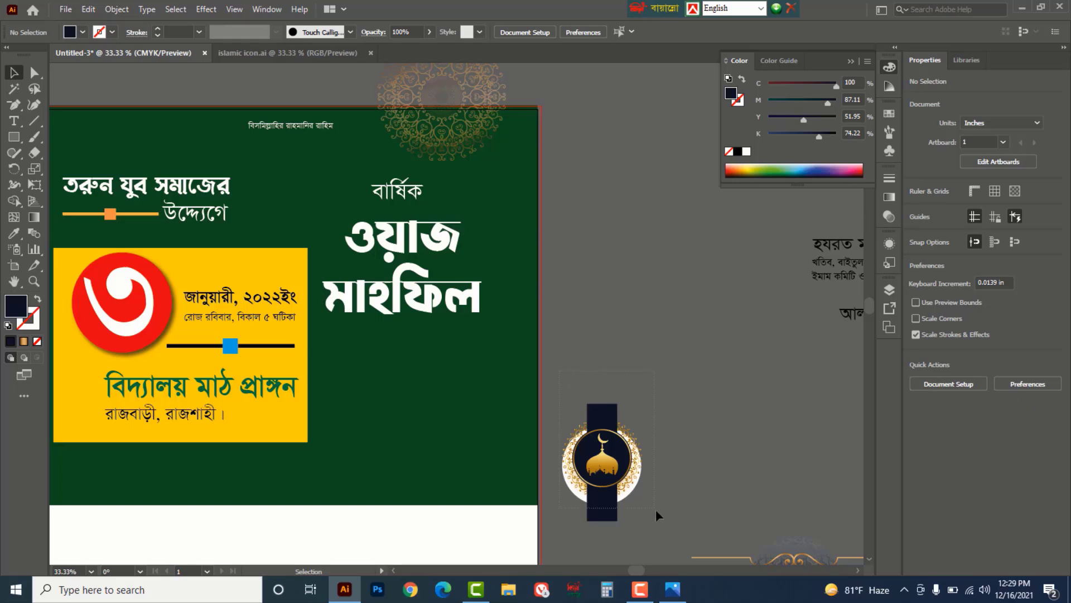
{"action": "left_click", "coordinate": [601, 462]}
{"action": "left_click_drag", "start_coordinate": [601, 462], "coordinate": [487, 202]}
{"action": "left_click", "coordinate": [474, 161]}
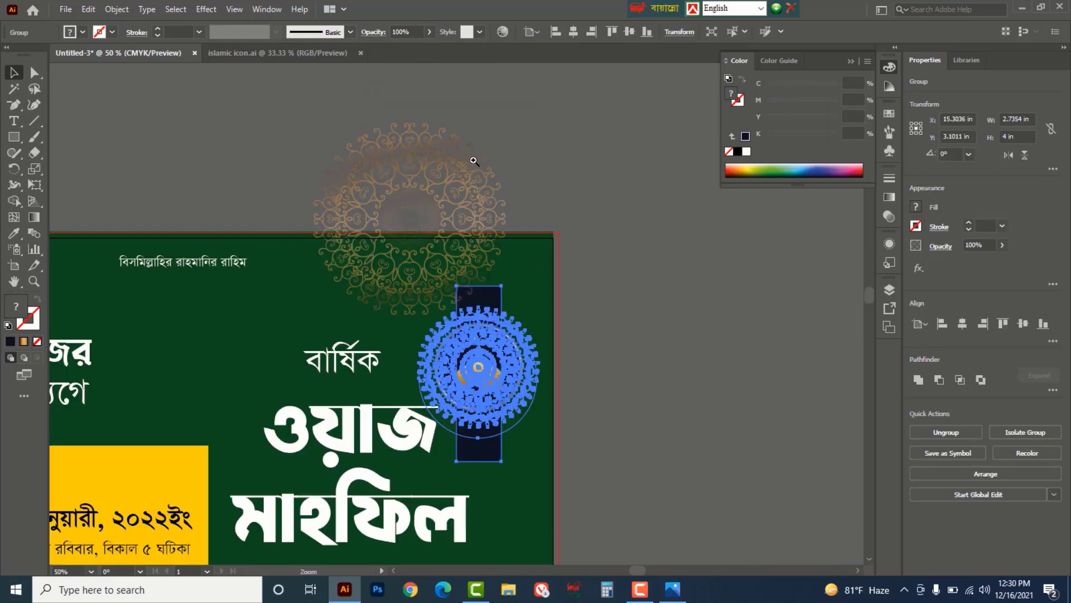
{"action": "left_click", "coordinate": [459, 384]}
{"action": "left_click", "coordinate": [718, 381]}
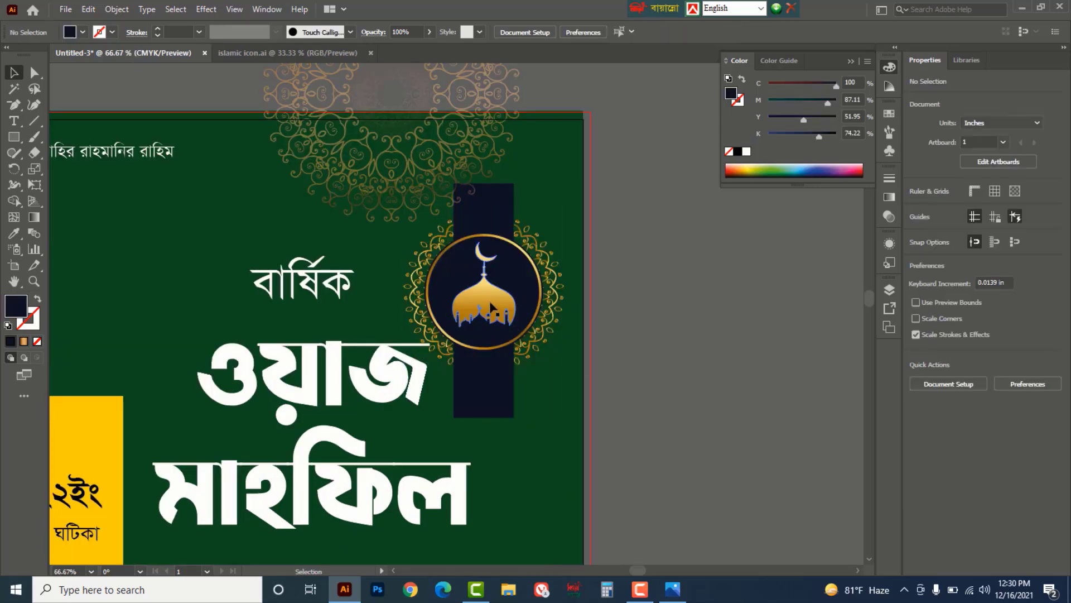
{"action": "left_click_drag", "start_coordinate": [503, 315], "coordinate": [506, 321]}
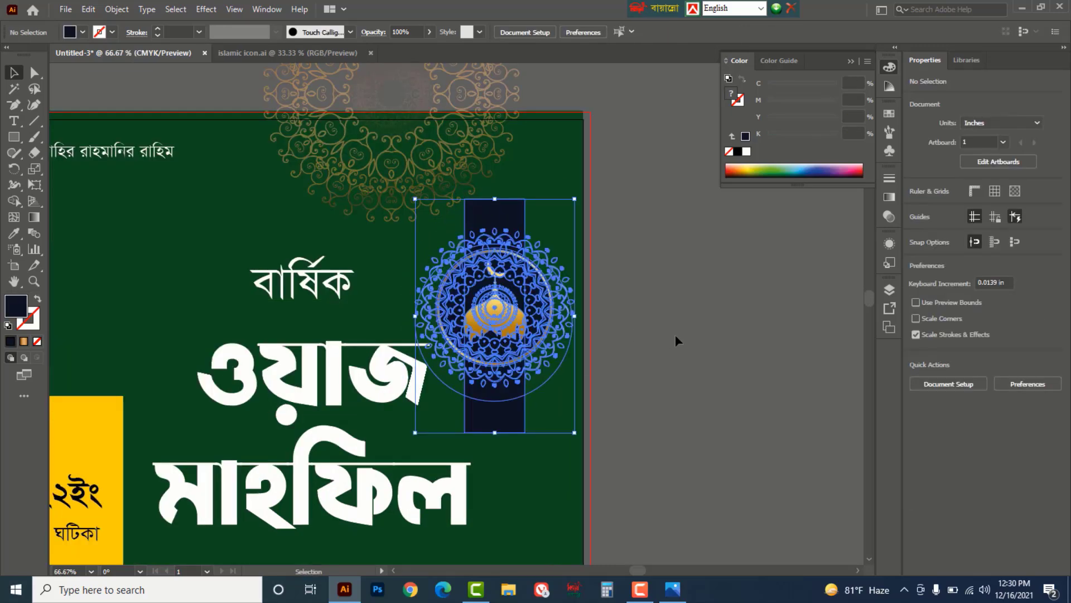
{"action": "left_click", "coordinate": [678, 334]}
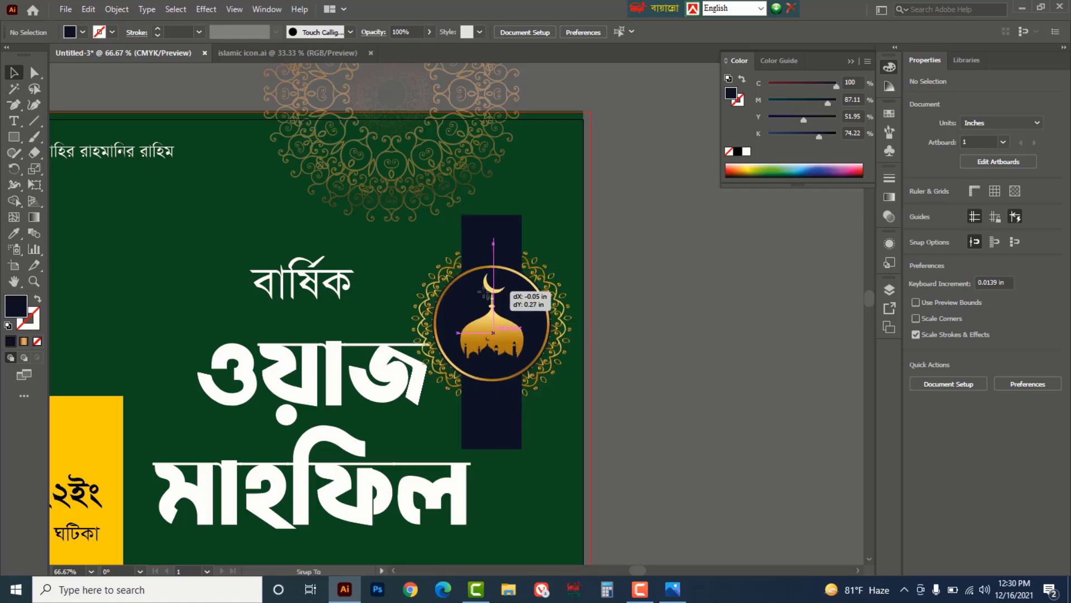
{"action": "key", "text": "ctrl+z"}
{"action": "key", "text": "ctrl+z"}
{"action": "key", "text": "ctrl+z"}
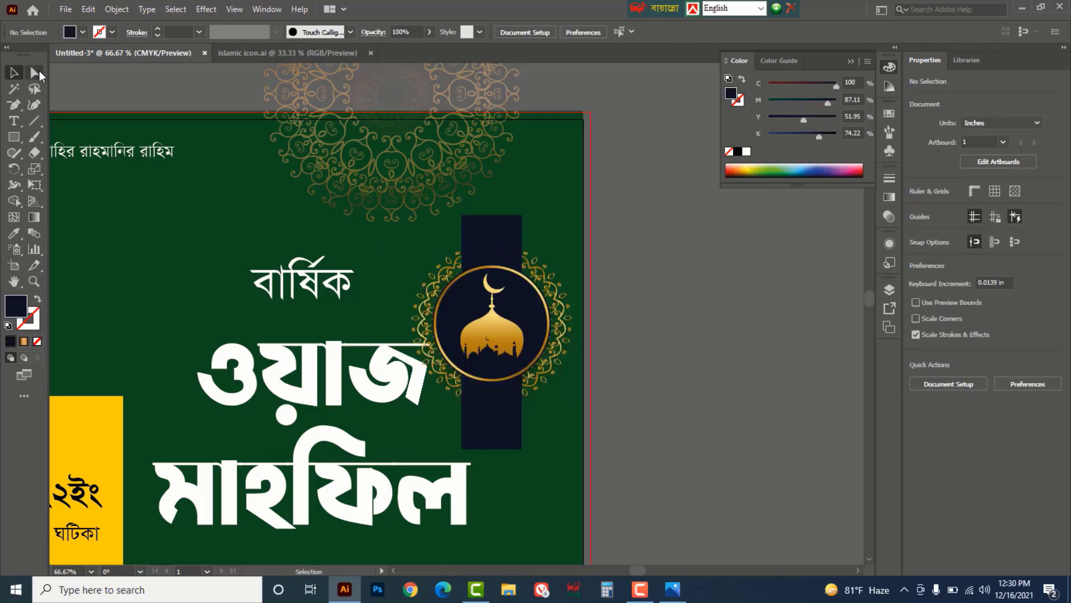
- Stretch the dark bar's top edge upward past the artboard's top edge
{"action": "left_click", "coordinate": [34, 72]}
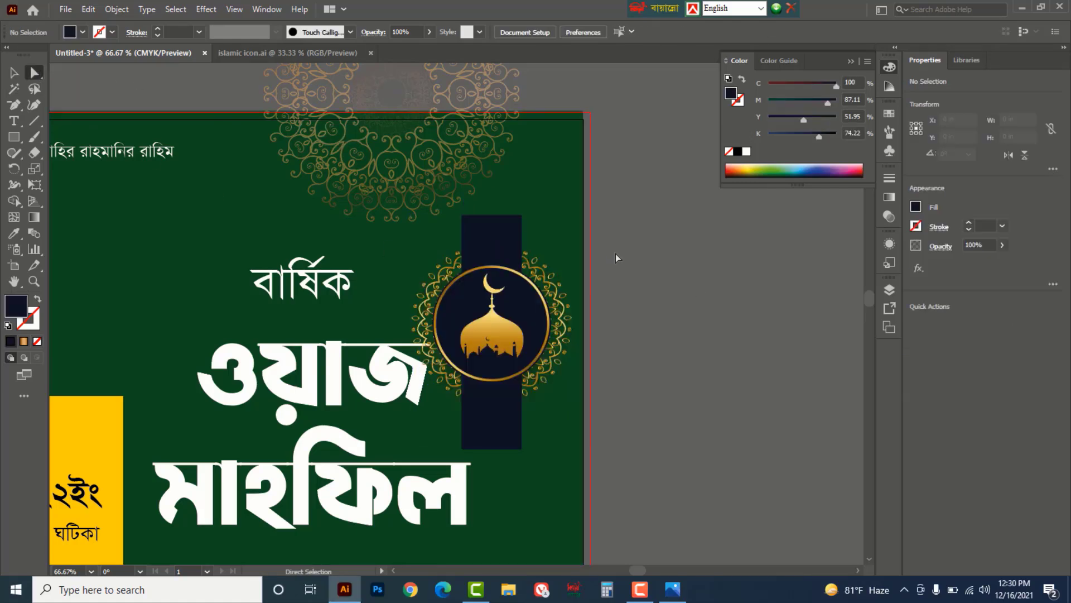
{"action": "key", "text": "ctrl+y"}
{"action": "left_click_drag", "start_coordinate": [537, 212], "coordinate": [530, 101]}
{"action": "left_click", "coordinate": [648, 301]}
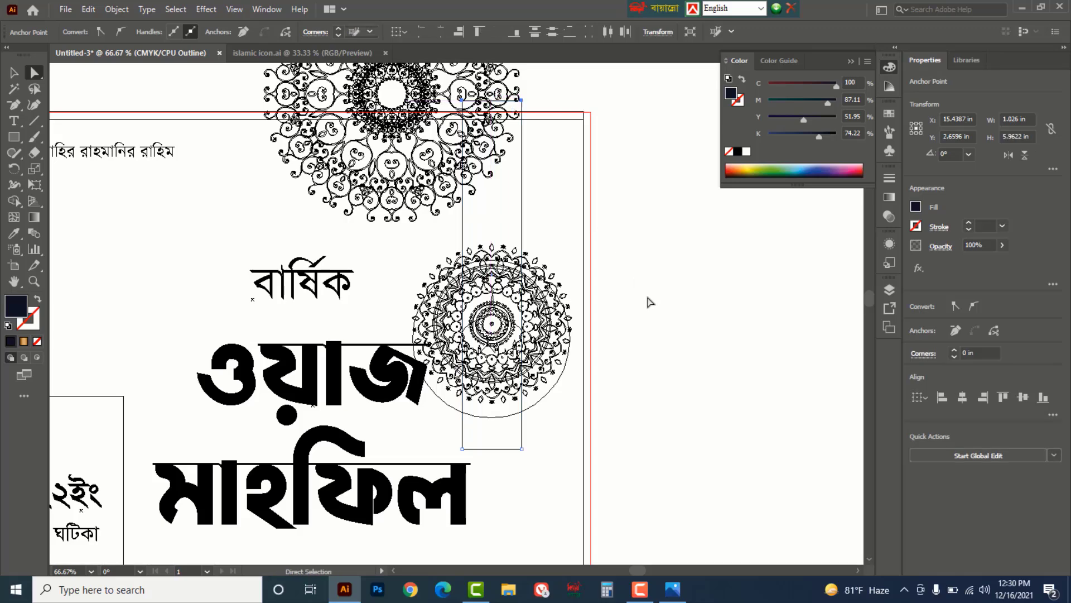
{"action": "key", "text": "ctrl+y"}
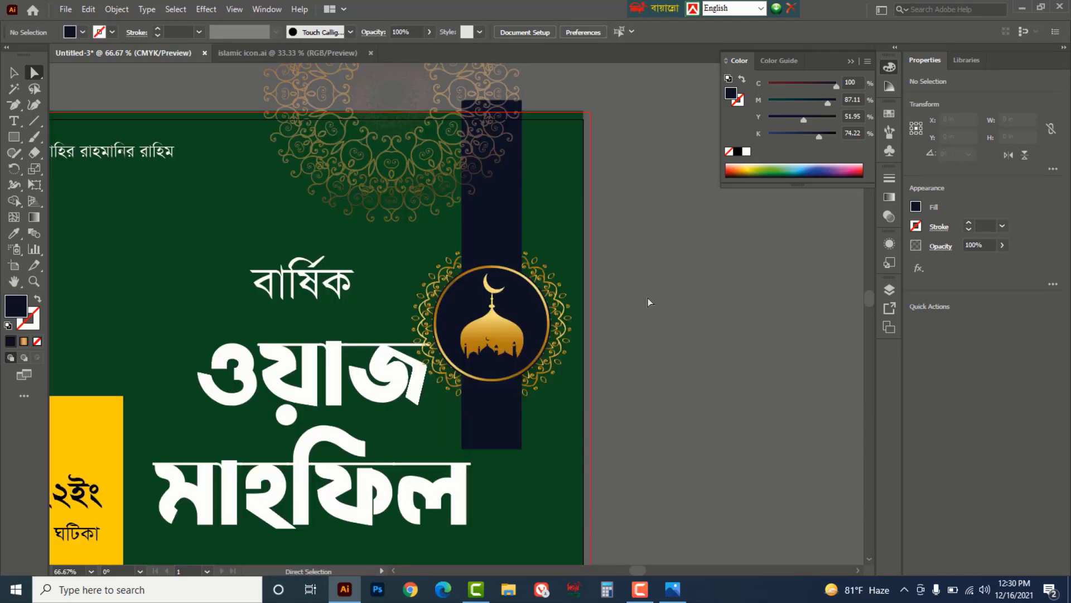
{"action": "key", "text": "z"}
{"action": "left_click", "coordinate": [638, 291], "text": "alt"}
{"action": "left_click", "coordinate": [639, 291], "text": "alt"}
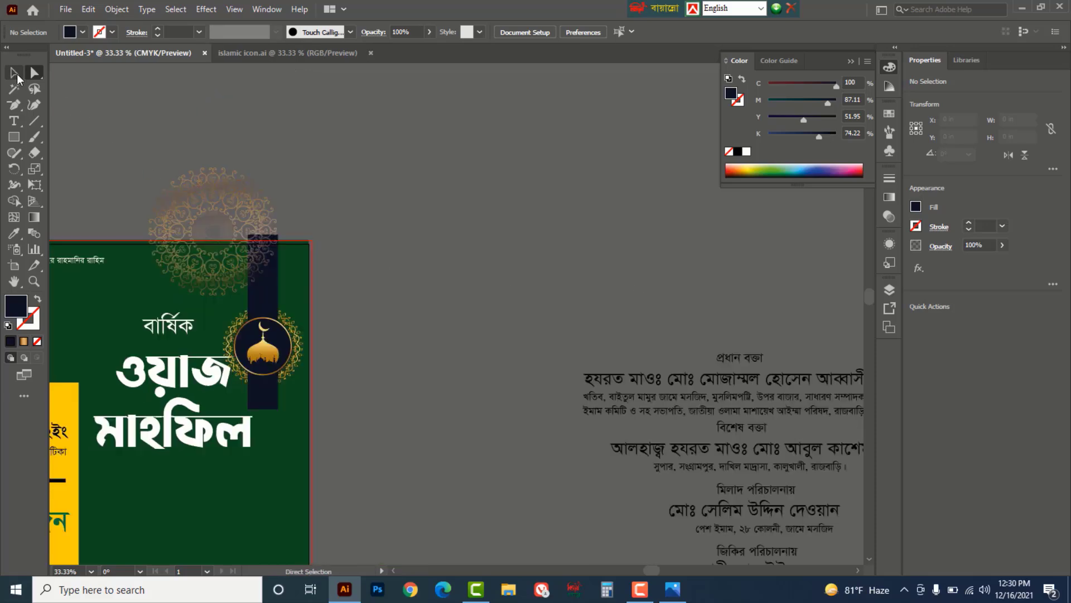
- Nudge the mandala, then enlarge the emblem group to about 5 × 11 in and move it up-left
{"action": "key", "text": "v"}
{"action": "left_click_drag", "start_coordinate": [366, 237], "coordinate": [655, 241]}
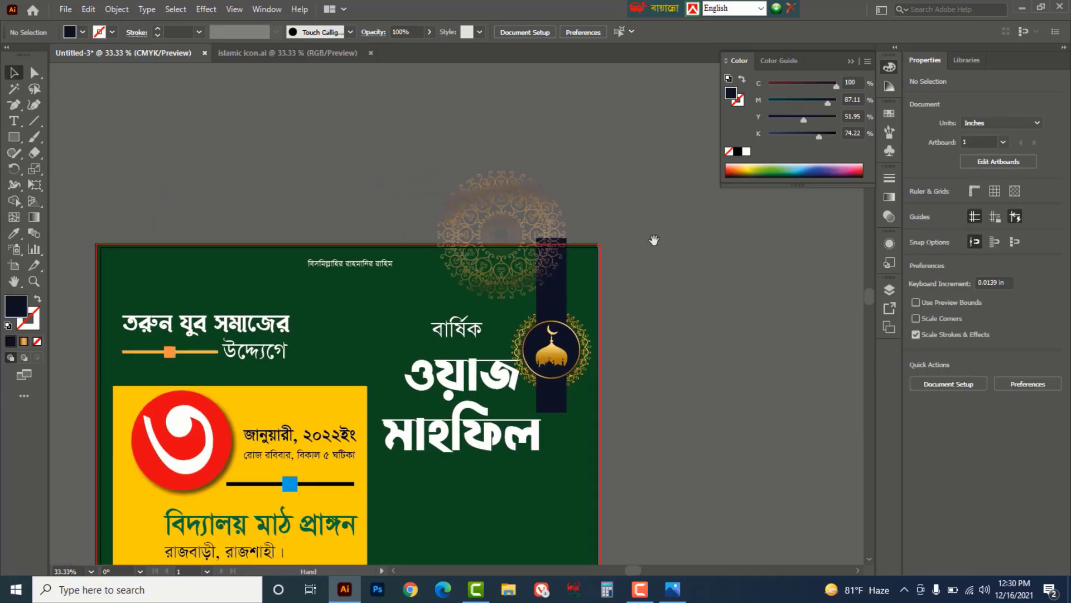
{"action": "left_click", "coordinate": [492, 202]}
{"action": "mouse_move", "coordinate": [492, 202]}
{"action": "left_mouse_down"}
{"action": "mouse_move", "coordinate": [469, 205]}
{"action": "mouse_move", "coordinate": [494, 195]}
{"action": "left_mouse_up"}
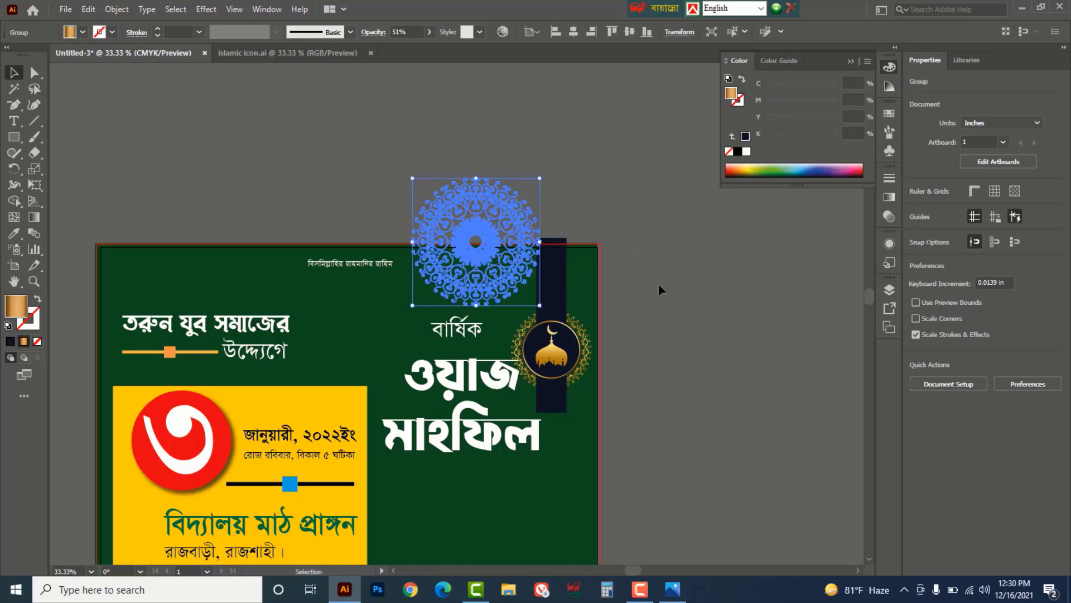
{"action": "left_click", "coordinate": [667, 284]}
{"action": "left_click_drag", "start_coordinate": [668, 283], "coordinate": [677, 174]}
{"action": "left_click", "coordinate": [561, 240]}
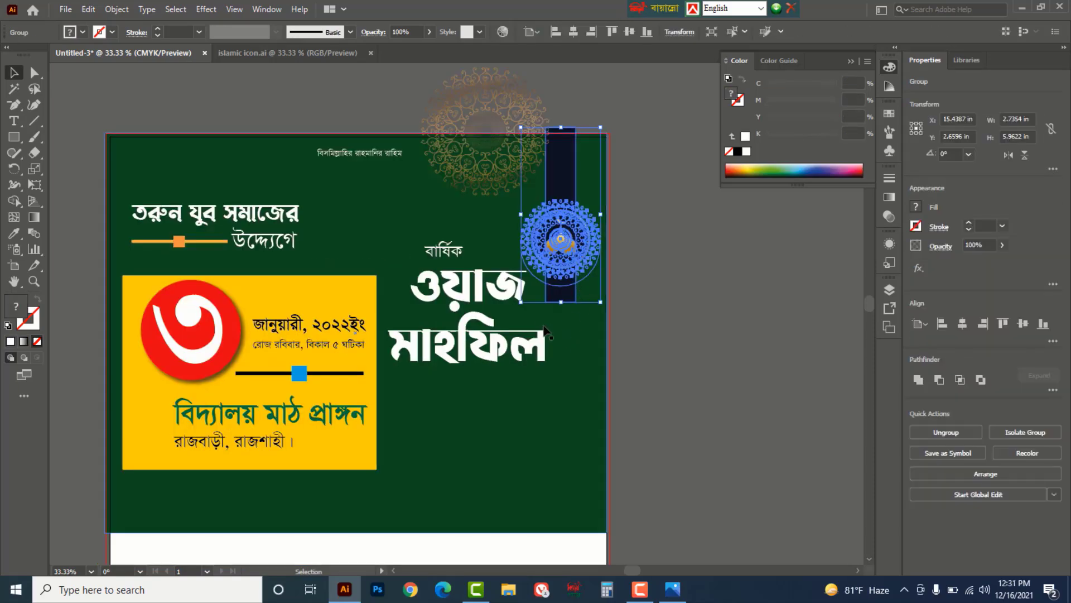
{"action": "left_click_drag", "start_coordinate": [521, 302], "coordinate": [472, 448]}
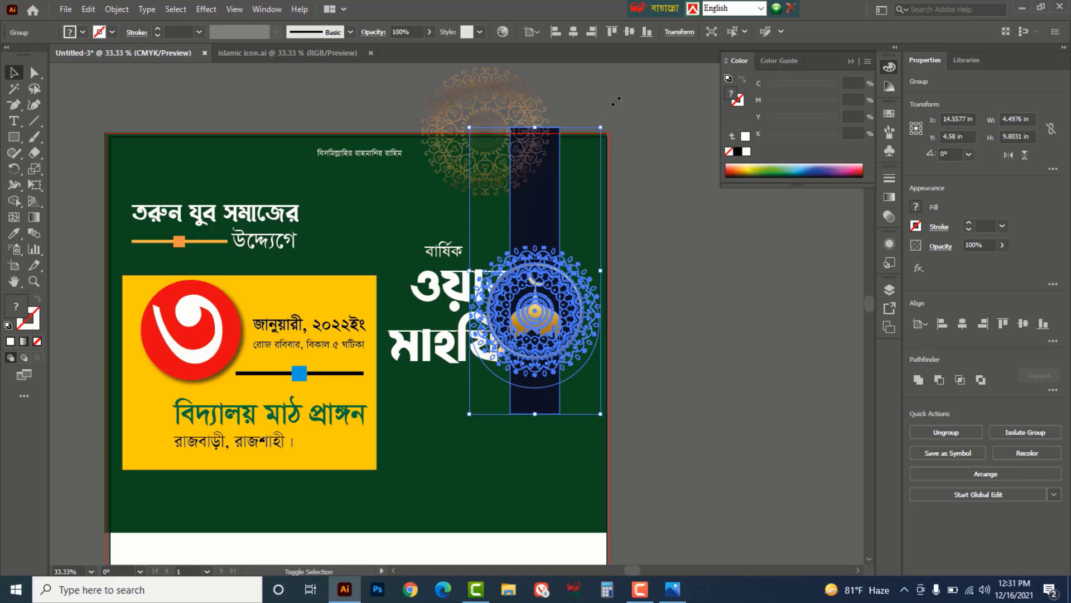
{"action": "left_click_drag", "start_coordinate": [616, 101], "coordinate": [632, 68]}
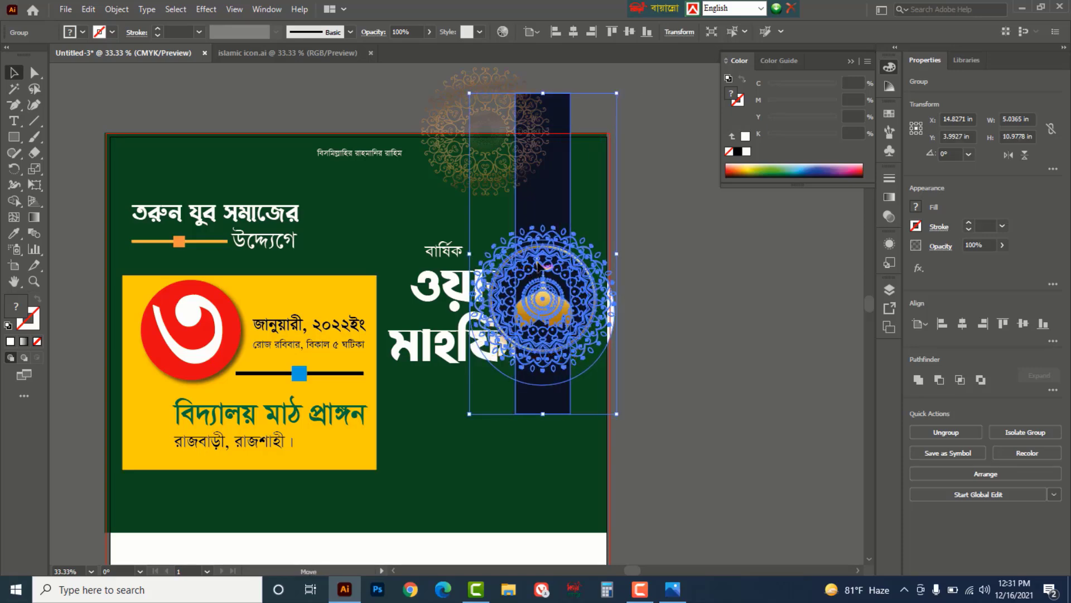
{"action": "mouse_move", "coordinate": [537, 261]}
{"action": "left_mouse_down"}
{"action": "mouse_move", "coordinate": [544, 272]}
{"action": "mouse_move", "coordinate": [529, 244]}
{"action": "left_mouse_up"}
{"action": "left_click", "coordinate": [719, 350]}
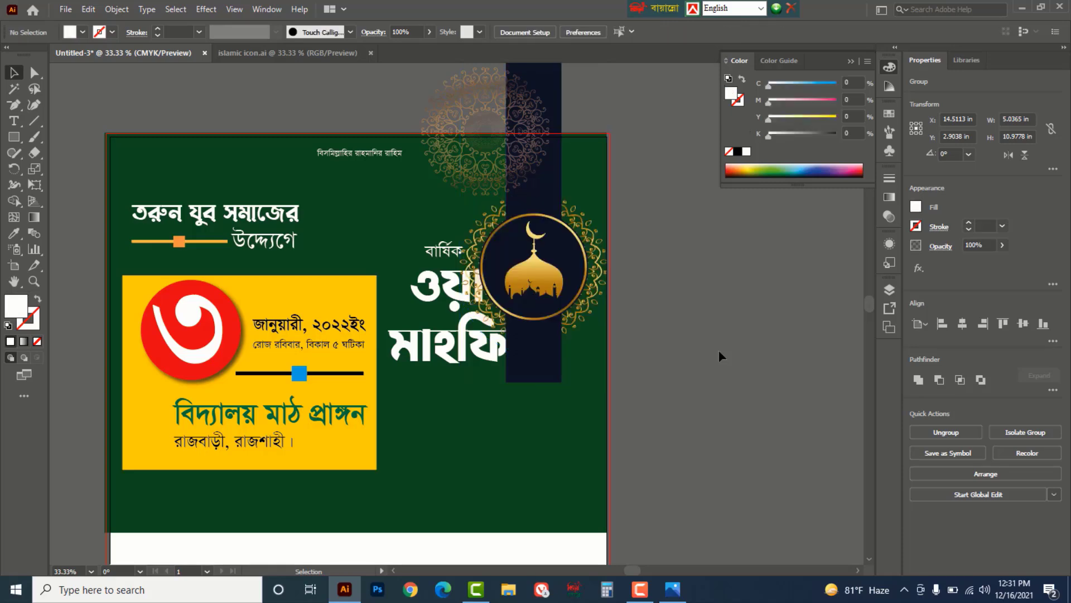
- Bring the ওয়াজ মাহফিল headline to the front, over the dark strip
{"action": "left_click", "coordinate": [439, 347]}
{"action": "right_click", "coordinate": [438, 252]}
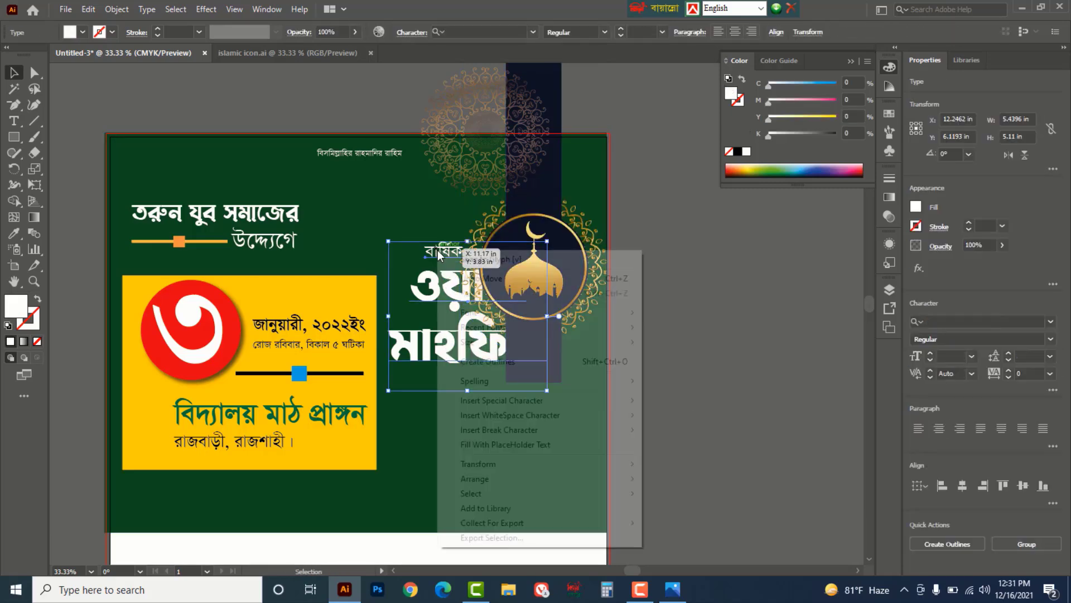
{"action": "mouse_move", "coordinate": [499, 482]}
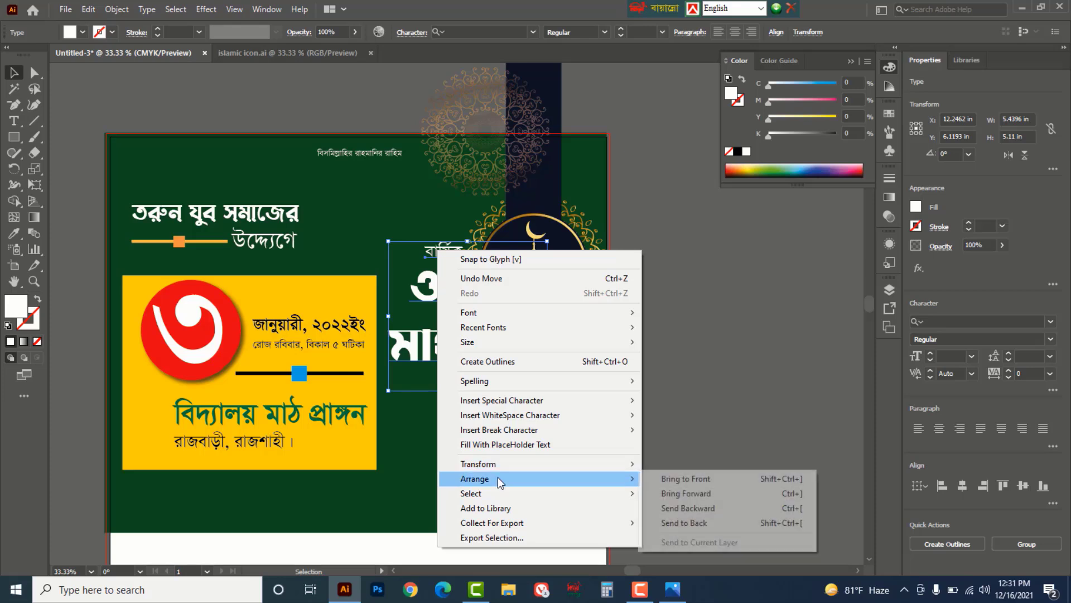
{"action": "left_click", "coordinate": [684, 479]}
{"action": "left_click", "coordinate": [726, 407]}
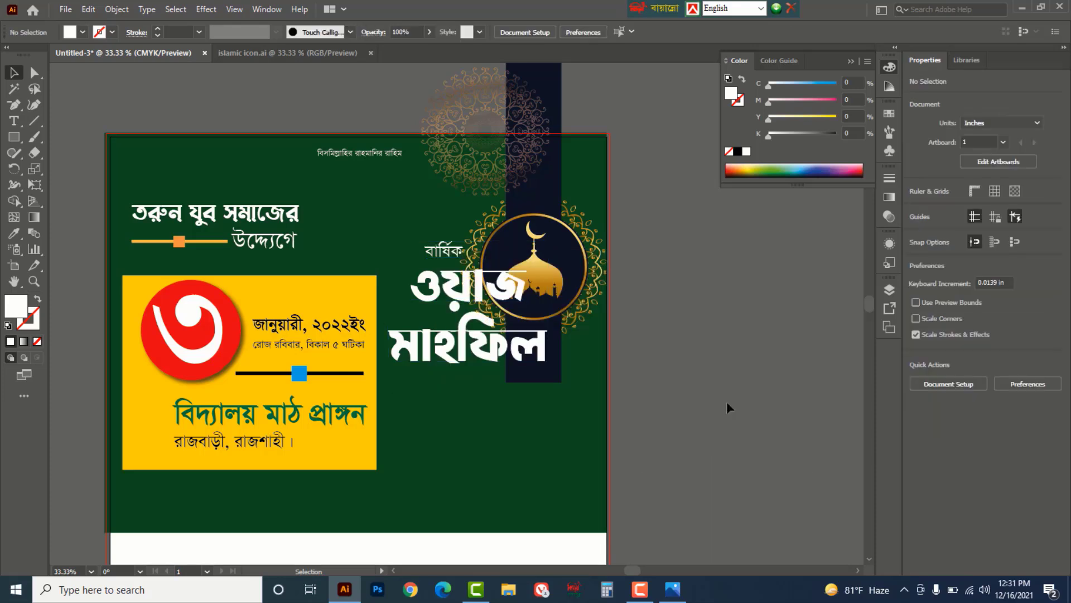
- Copy the ওয়াজ মাহফিল headline and give it a black 17 pt stroke
{"action": "left_click", "coordinate": [530, 349]}
{"action": "key", "text": "ctrl+c"}
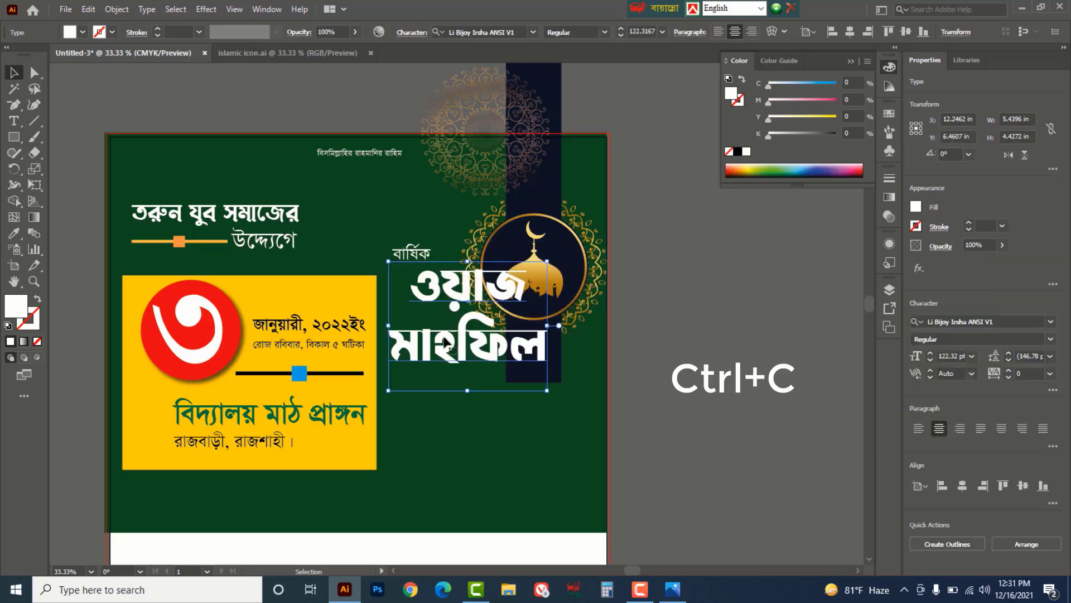
{"action": "left_click", "coordinate": [740, 103]}
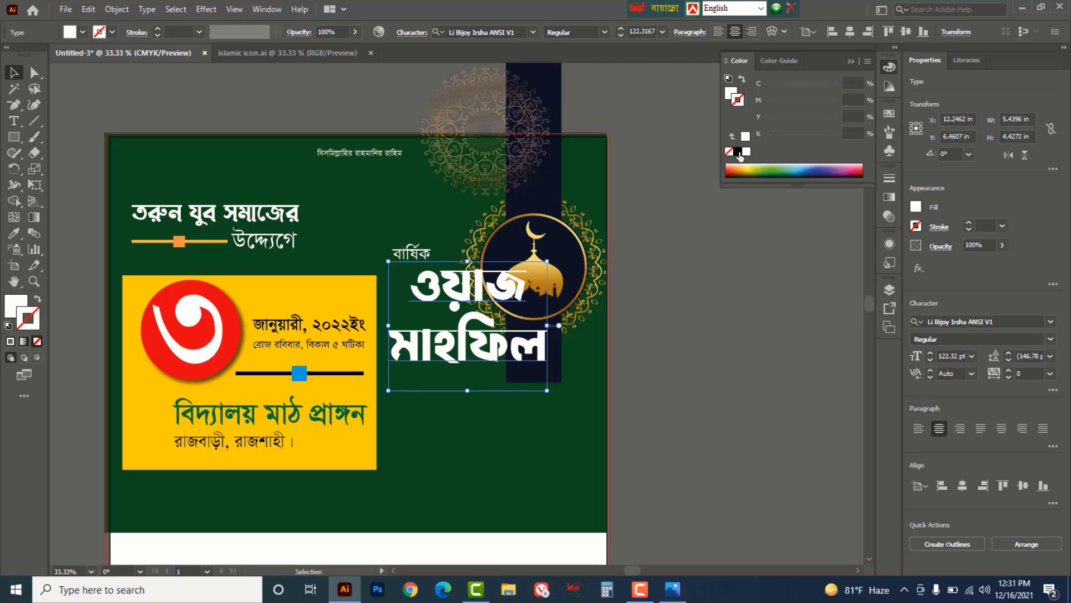
{"action": "left_click", "coordinate": [739, 153]}
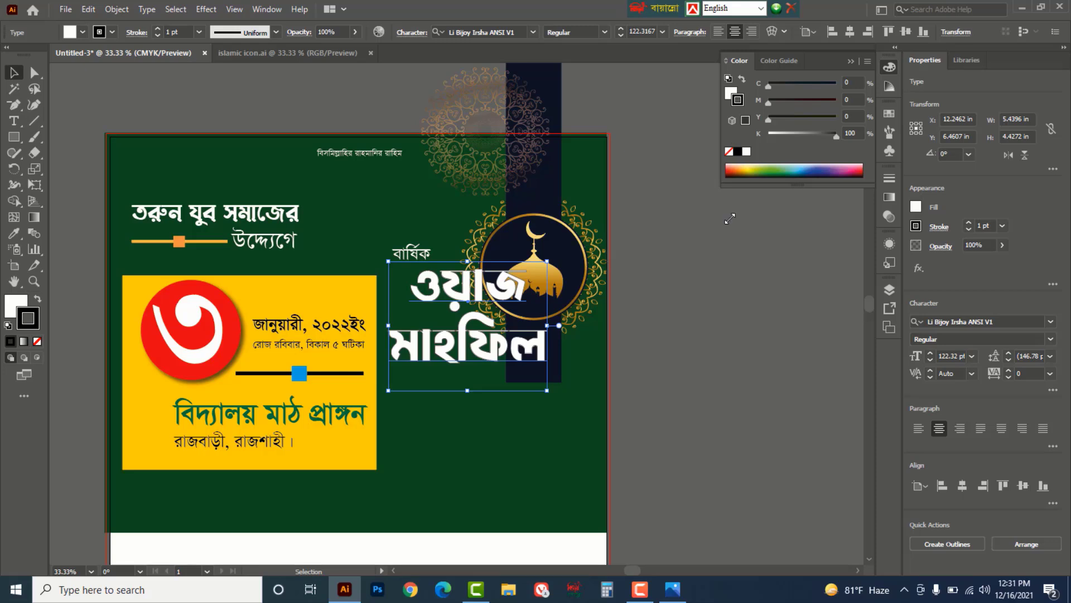
{"action": "left_click", "coordinate": [968, 223]}
{"action": "left_click", "coordinate": [968, 223]}
{"action": "left_click", "coordinate": [968, 223]}
{"action": "left_click", "coordinate": [968, 223]}
{"action": "left_click", "coordinate": [968, 224]}
{"action": "left_click", "coordinate": [968, 223]}
{"action": "left_click", "coordinate": [968, 223]}
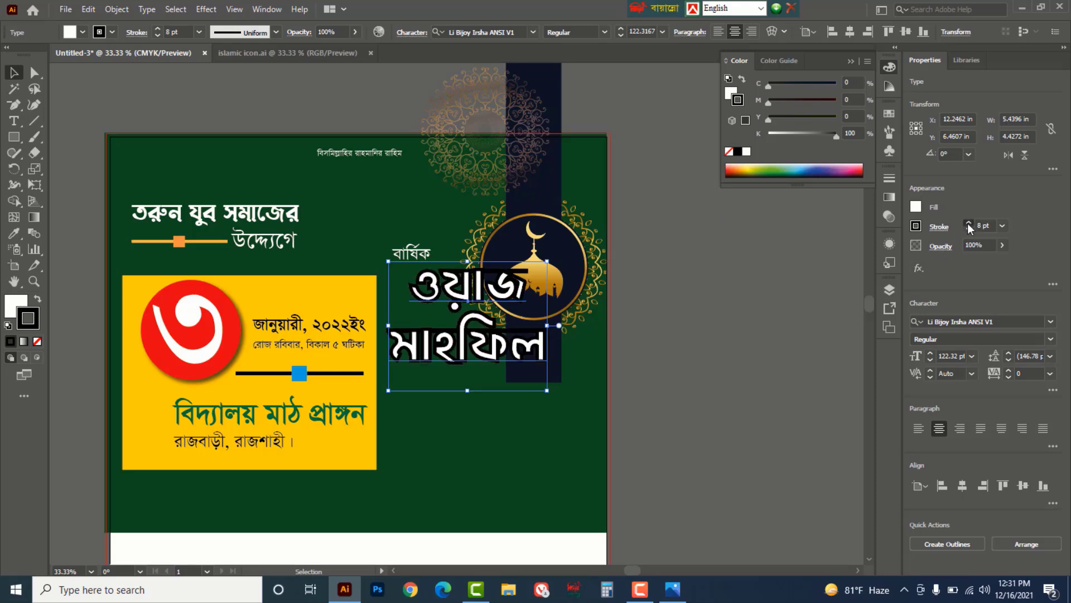
{"action": "left_click", "coordinate": [968, 223]}
{"action": "left_click", "coordinate": [968, 223]}
{"action": "left_click", "coordinate": [968, 223]}
{"action": "left_click", "coordinate": [968, 224]}
{"action": "left_click", "coordinate": [968, 223]}
{"action": "left_click", "coordinate": [968, 223]}
{"action": "left_click", "coordinate": [968, 223]}
{"action": "left_click", "coordinate": [968, 224]}
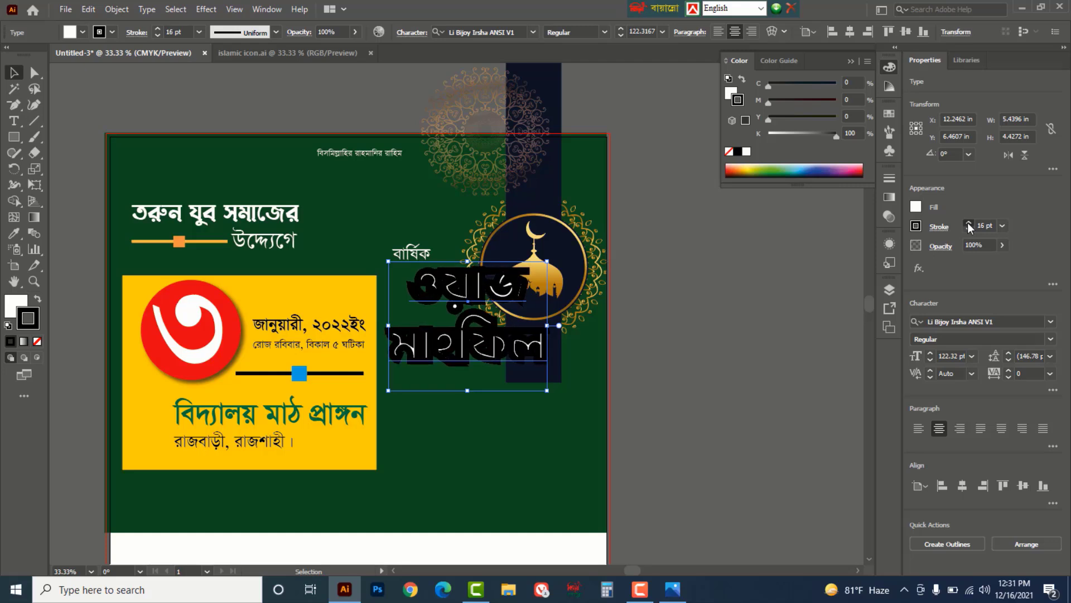
{"action": "left_click", "coordinate": [969, 223]}
{"action": "left_click", "coordinate": [701, 377]}
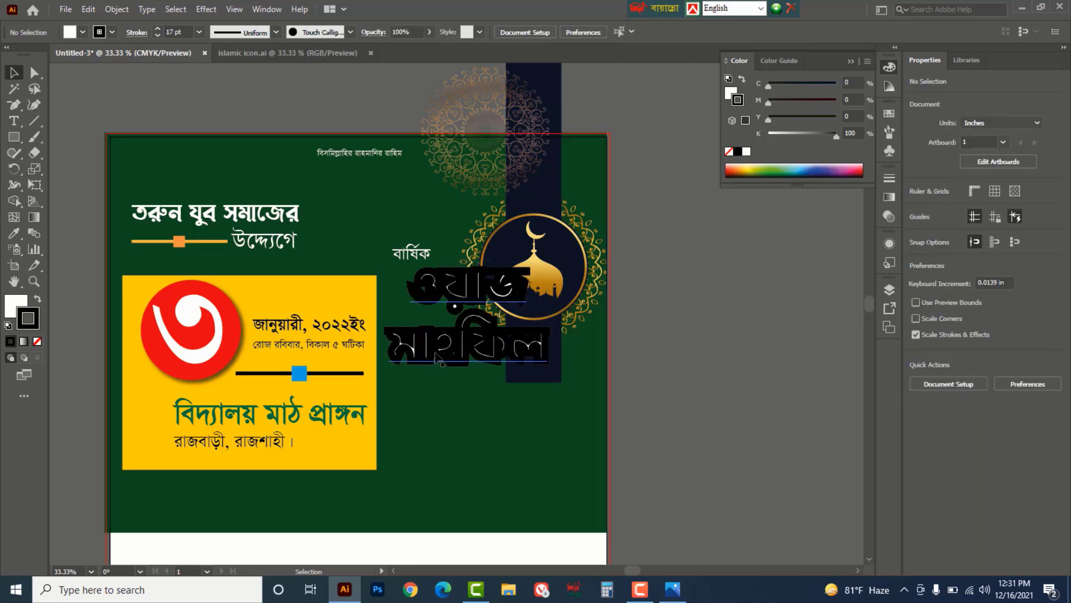
- Paste the copy in back and bring the plain white copy to the front
{"action": "key", "text": "ctrl+b"}
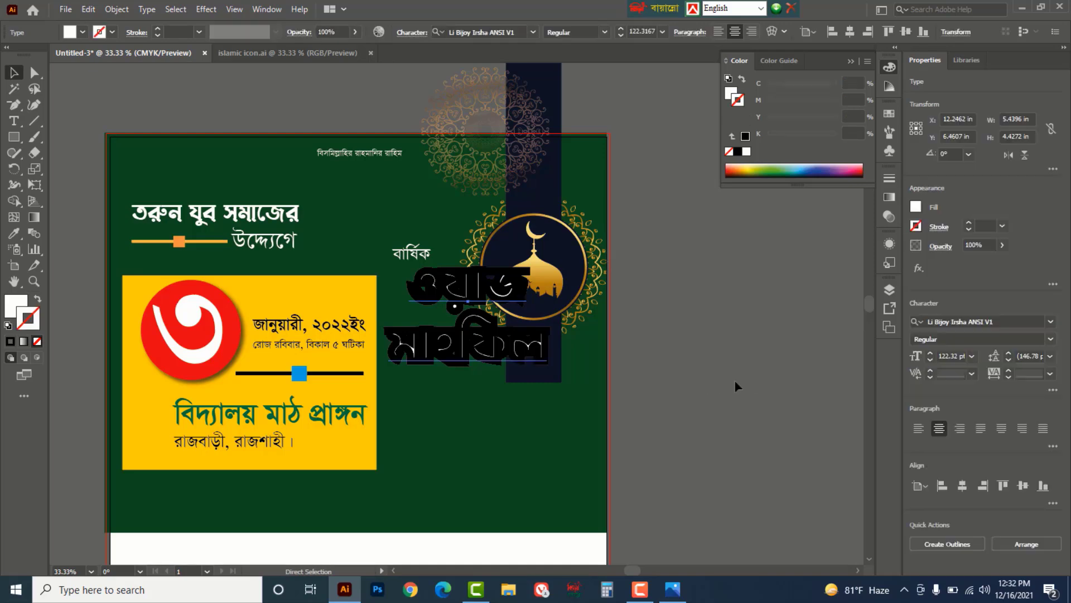
{"action": "left_click", "coordinate": [479, 357]}
{"action": "right_click", "coordinate": [479, 357]}
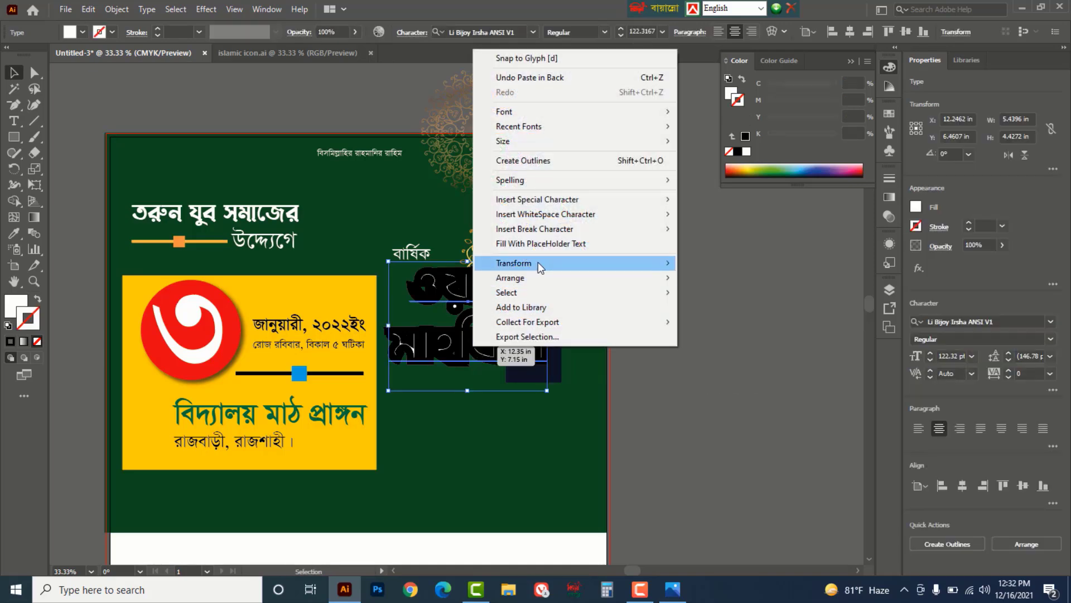
{"action": "mouse_move", "coordinate": [538, 285]}
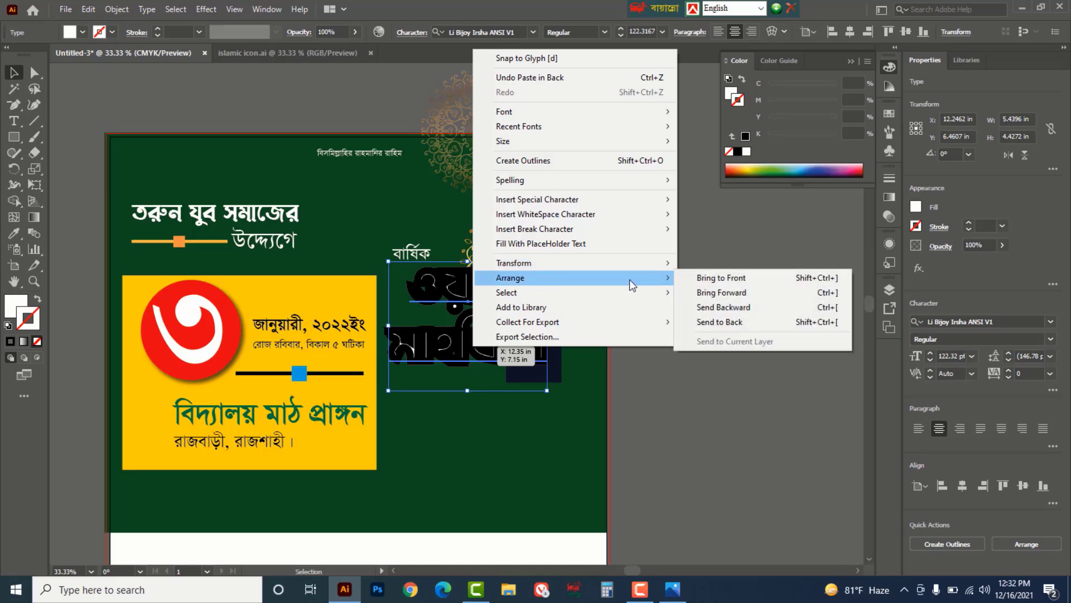
{"action": "left_click", "coordinate": [720, 277]}
{"action": "left_click", "coordinate": [748, 289]}
{"action": "scroll", "coordinate": [692, 503], "scroll_direction": "down", "scroll_amount": 1}
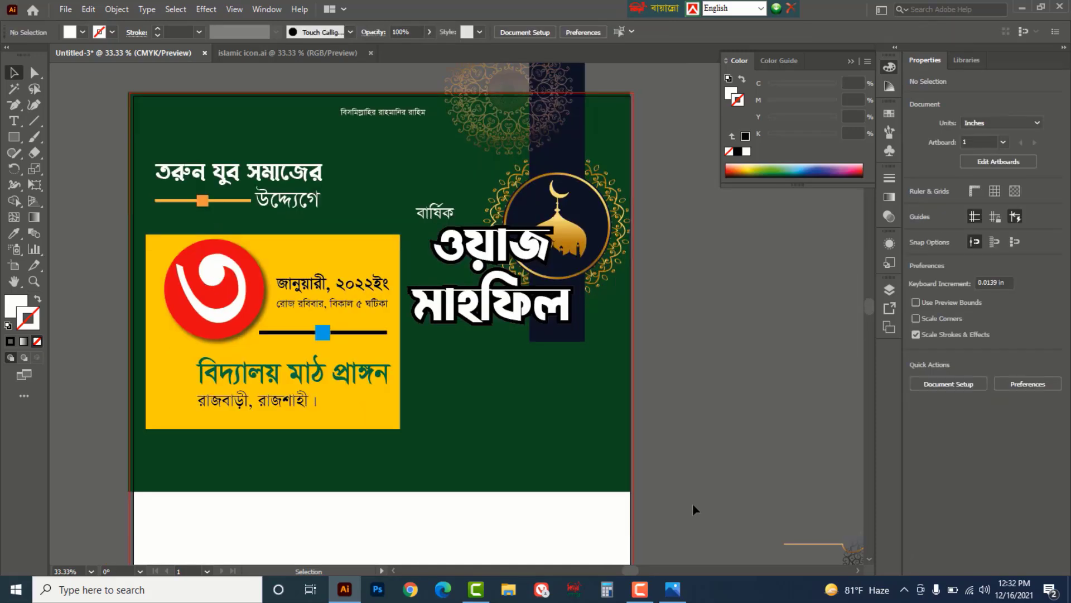
{"action": "scroll", "coordinate": [693, 465], "scroll_direction": "down", "scroll_amount": 2}
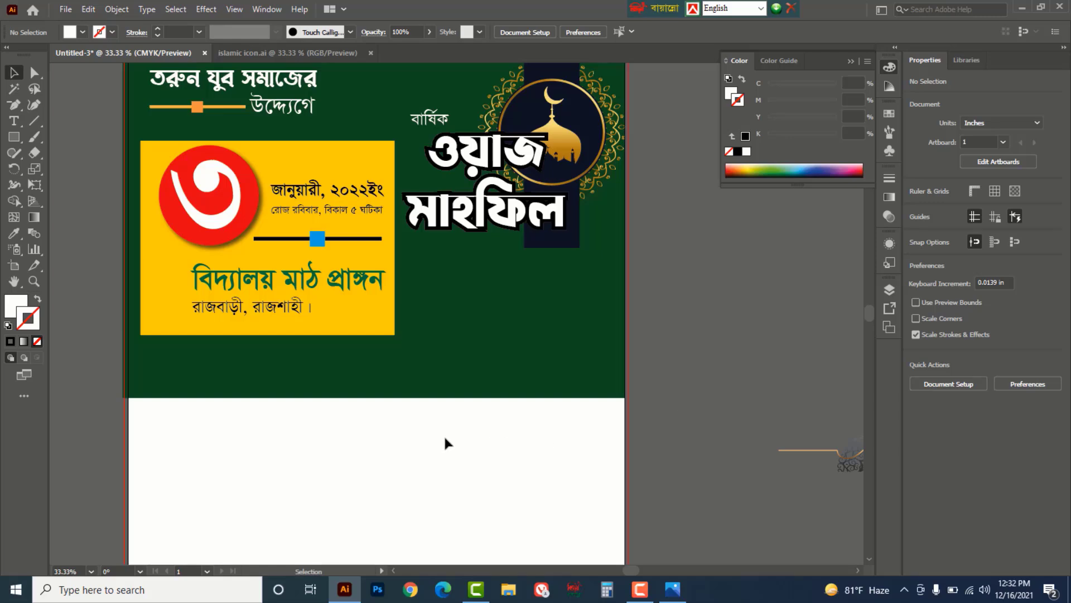
- Select the date panel with its circle and text and shrink it to about 7.52 × 5.74 in
{"action": "key", "text": "ctrl+y"}
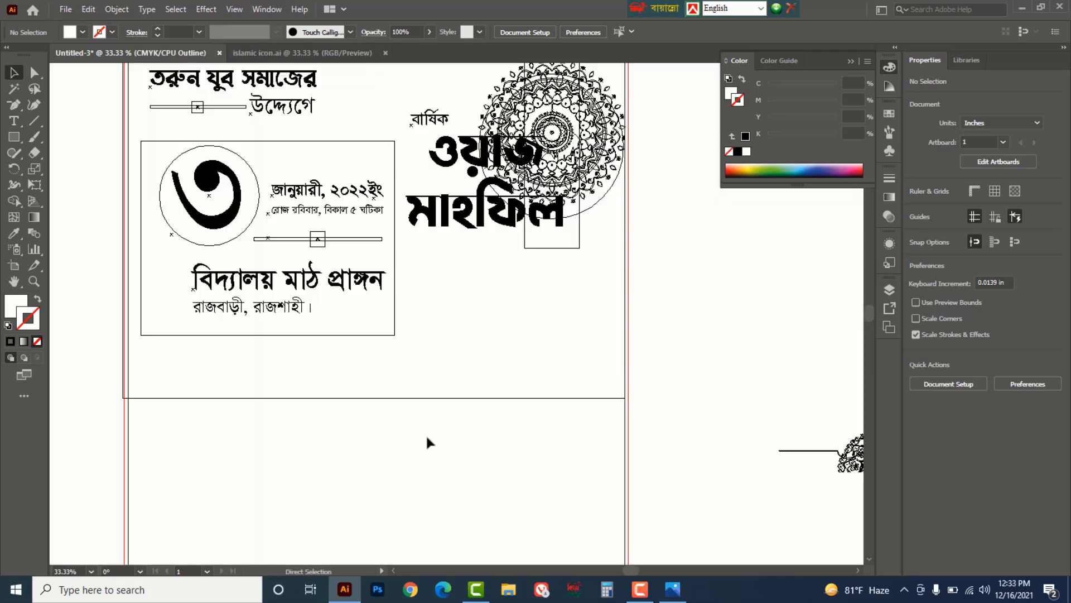
{"action": "left_click_drag", "start_coordinate": [310, 363], "coordinate": [173, 139]}
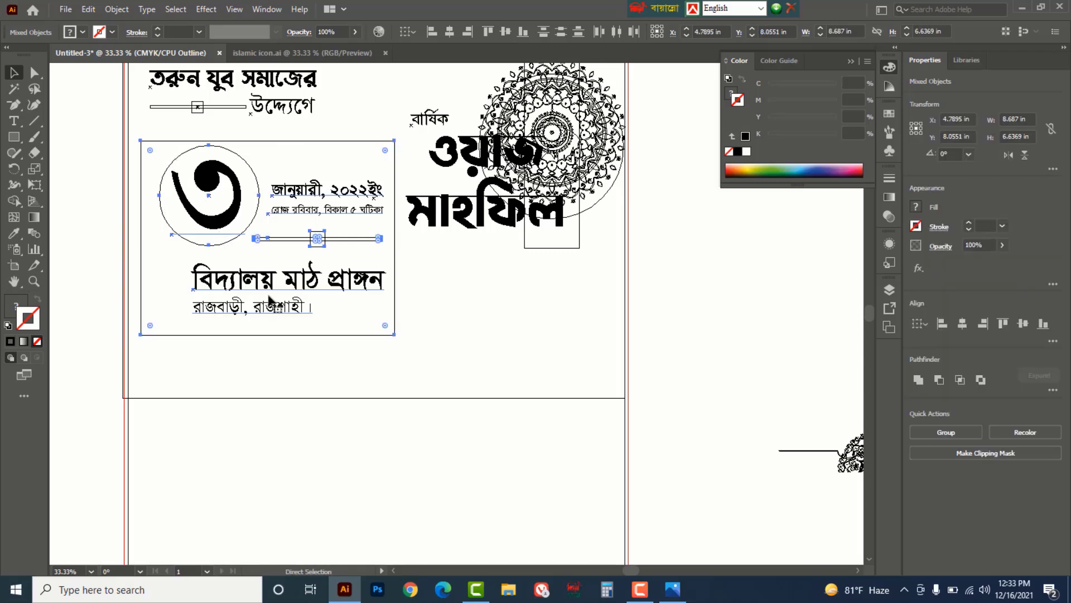
{"action": "key", "text": "ctrl+y"}
{"action": "left_click_drag", "start_coordinate": [396, 338], "coordinate": [368, 311]}
{"action": "left_click_drag", "start_coordinate": [424, 332], "coordinate": [424, 332]}
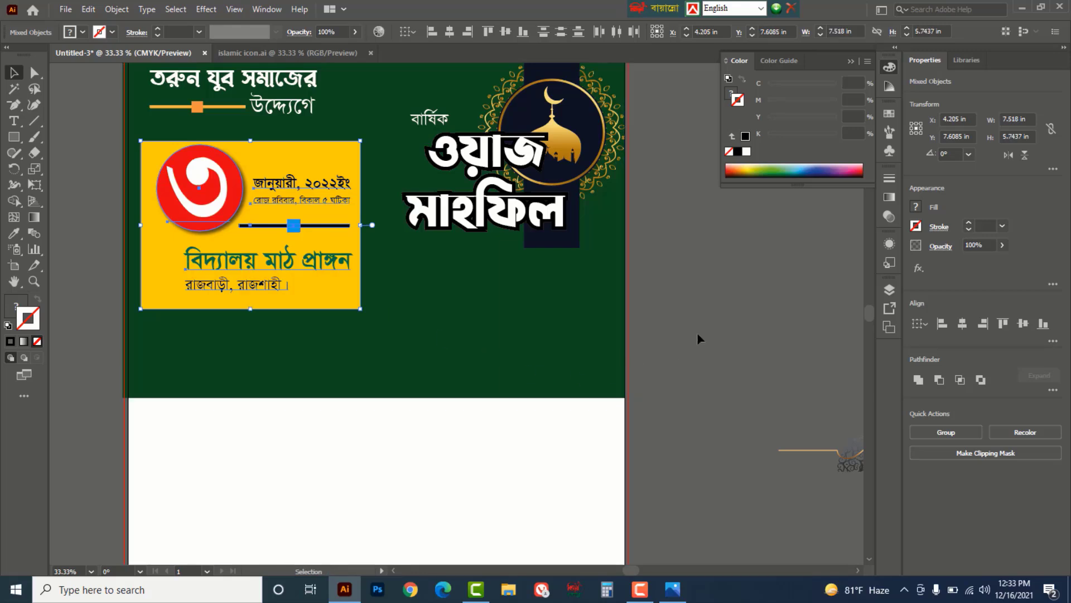
{"action": "left_click", "coordinate": [703, 307]}
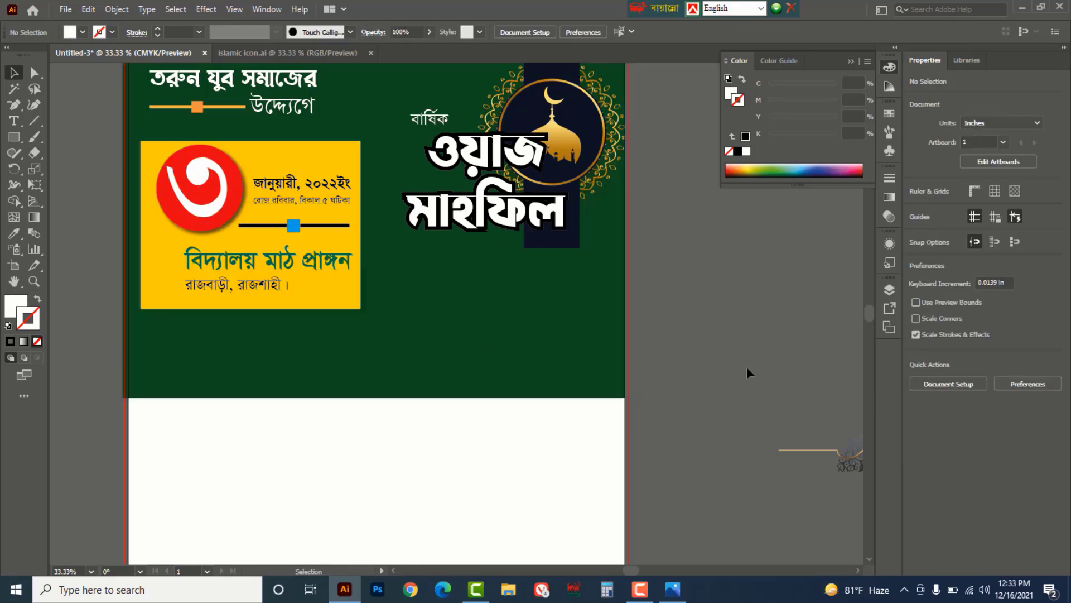
- Add a 0.1389 in offset path around the yellow date rectangle and fill it white
{"action": "left_click", "coordinate": [340, 304]}
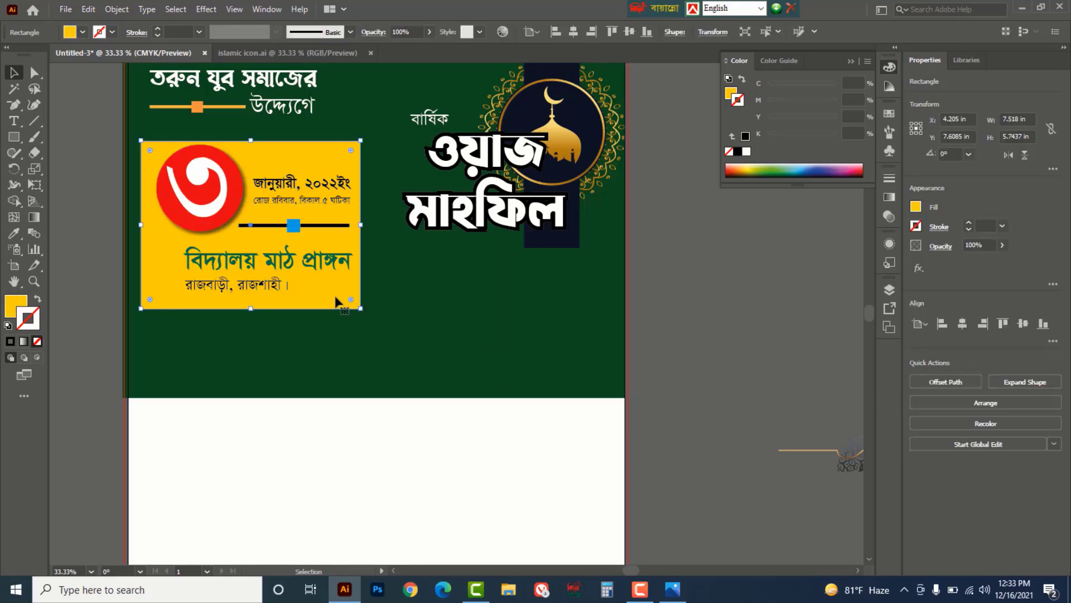
{"action": "left_click", "coordinate": [116, 10]}
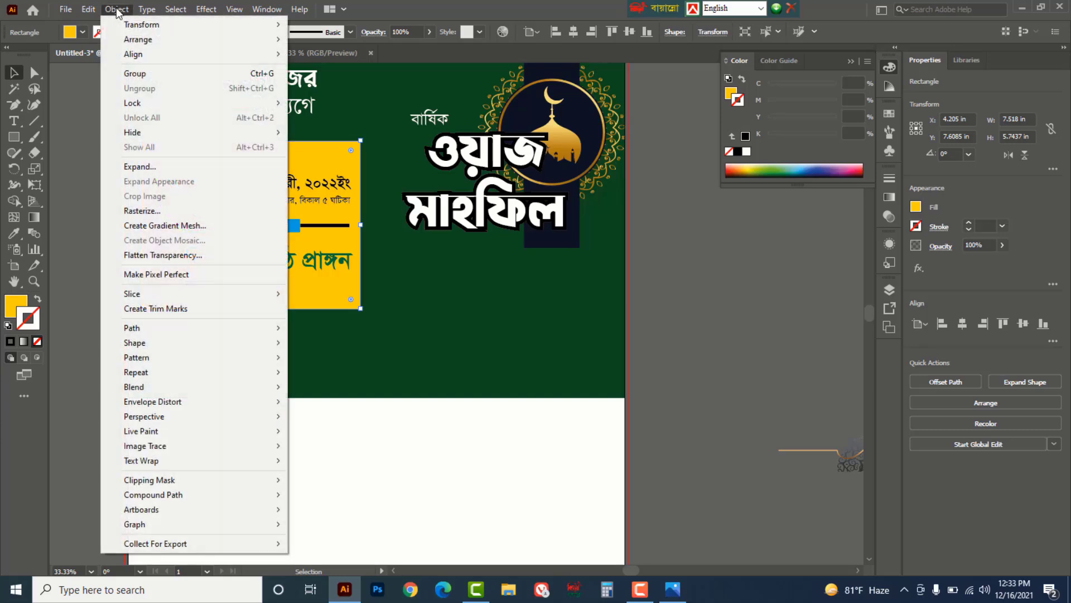
{"action": "mouse_move", "coordinate": [146, 329]}
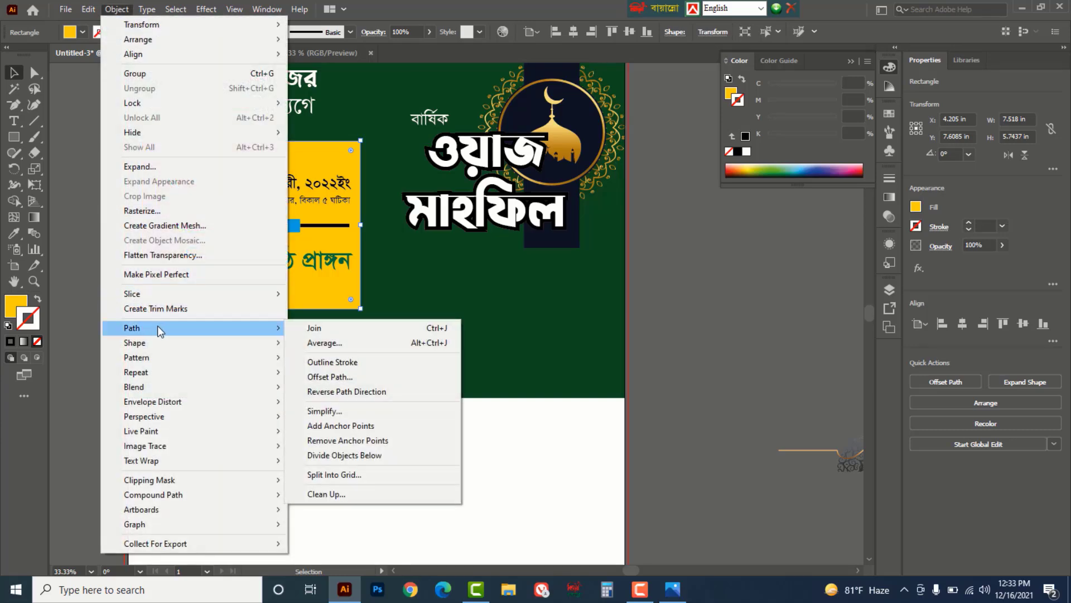
{"action": "left_click", "coordinate": [330, 377]}
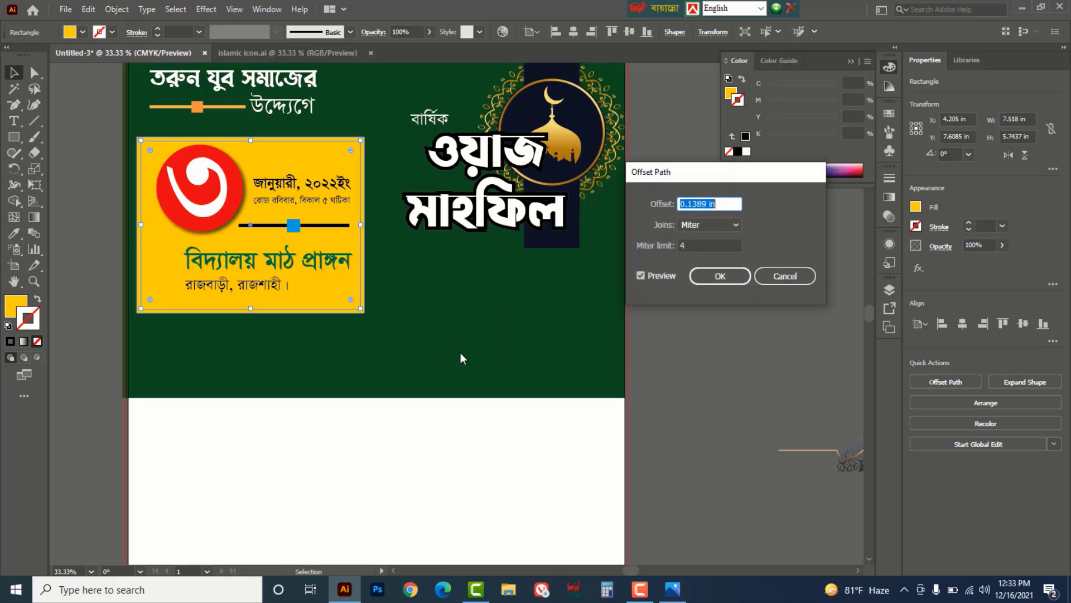
{"action": "left_click", "coordinate": [719, 278]}
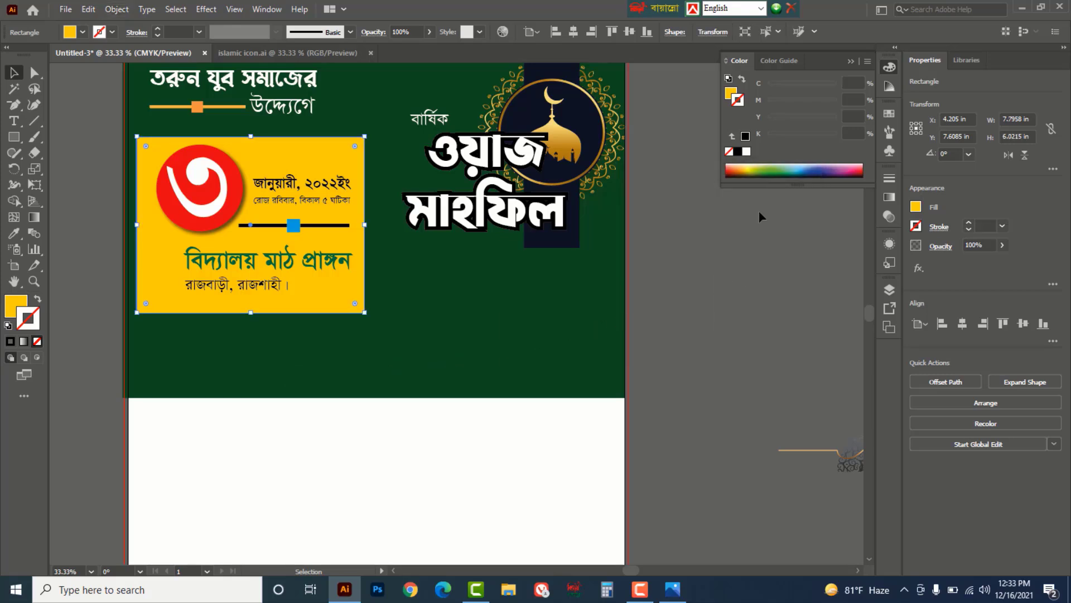
{"action": "left_click", "coordinate": [731, 93]}
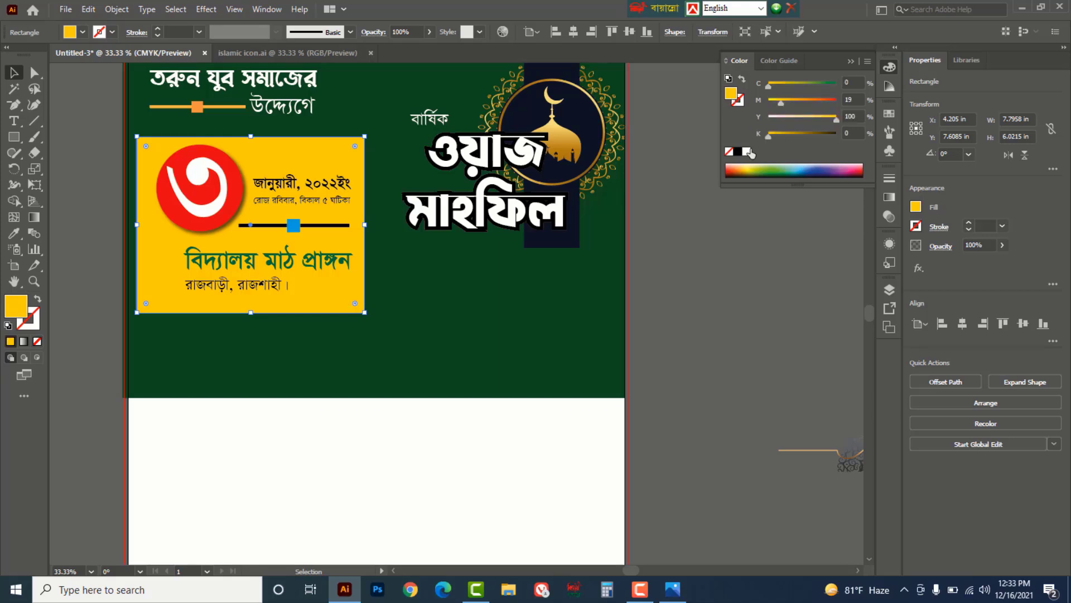
{"action": "left_click", "coordinate": [746, 152]}
{"action": "left_click", "coordinate": [725, 340]}
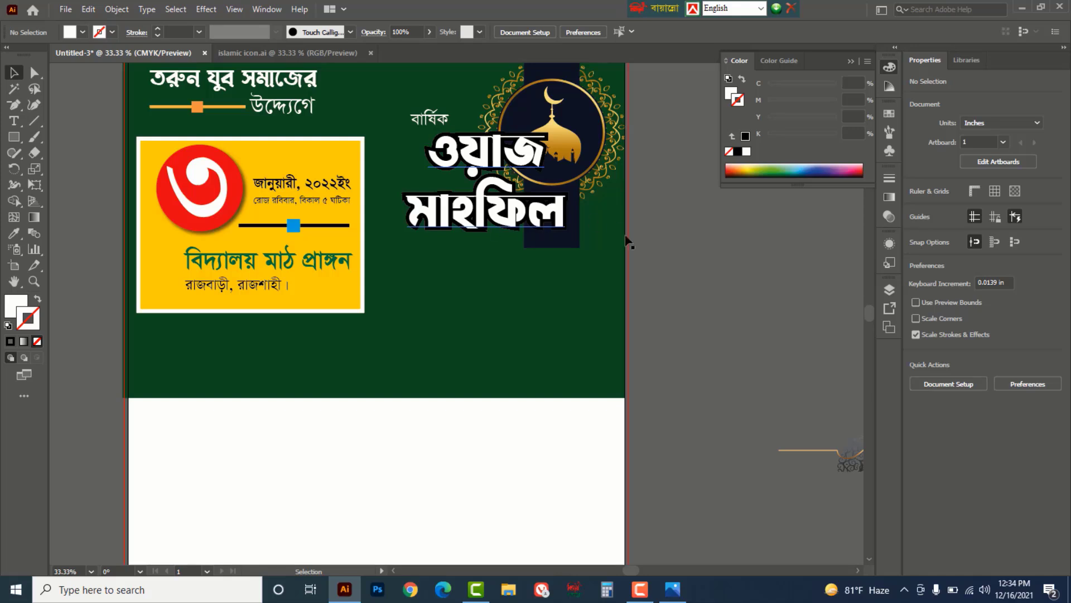
- Recolour the headline word মাহফিল red
{"action": "left_click", "coordinate": [14, 120]}
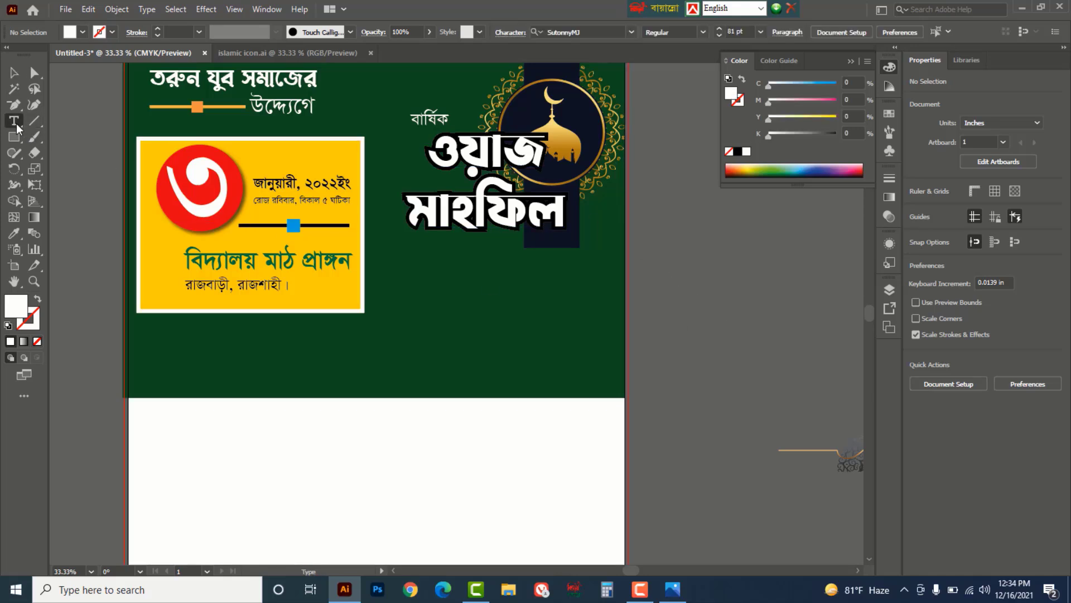
{"action": "double_click", "coordinate": [416, 202]}
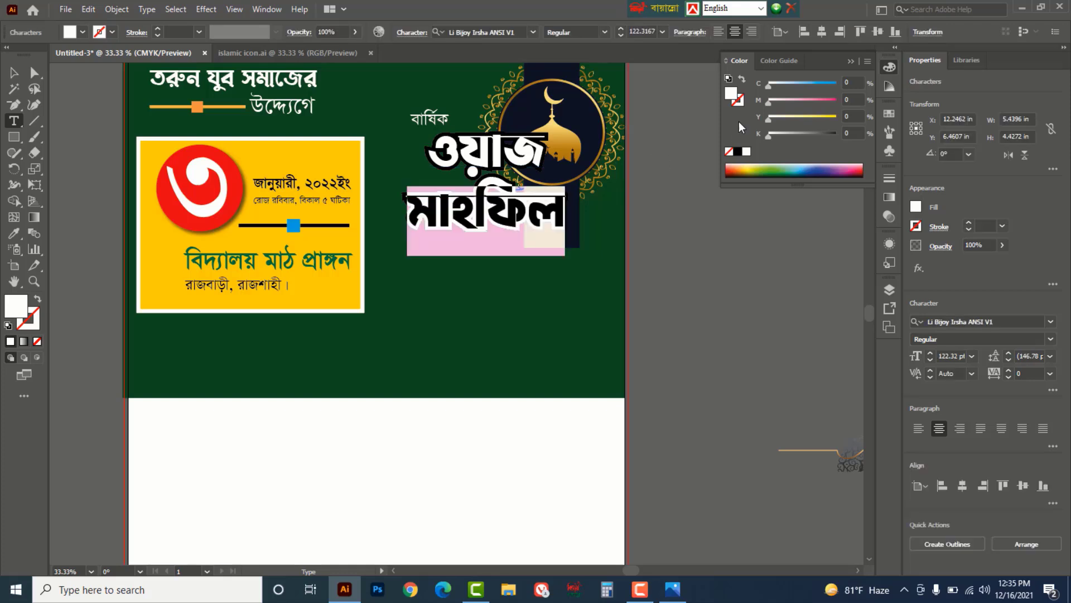
{"action": "left_click_drag", "start_coordinate": [768, 119], "coordinate": [859, 117]}
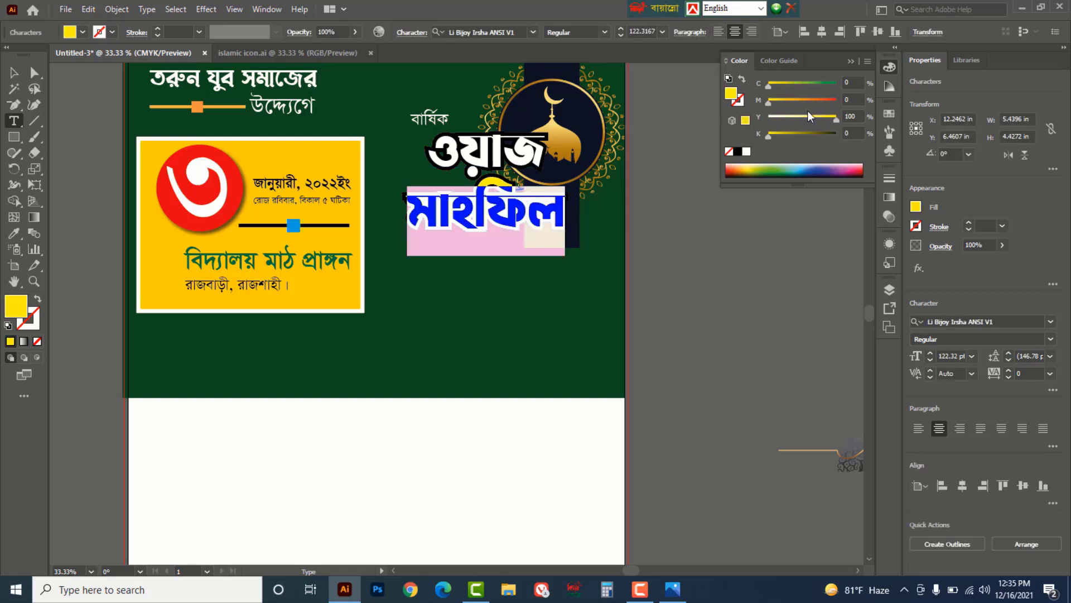
{"action": "left_click_drag", "start_coordinate": [770, 102], "coordinate": [858, 100]}
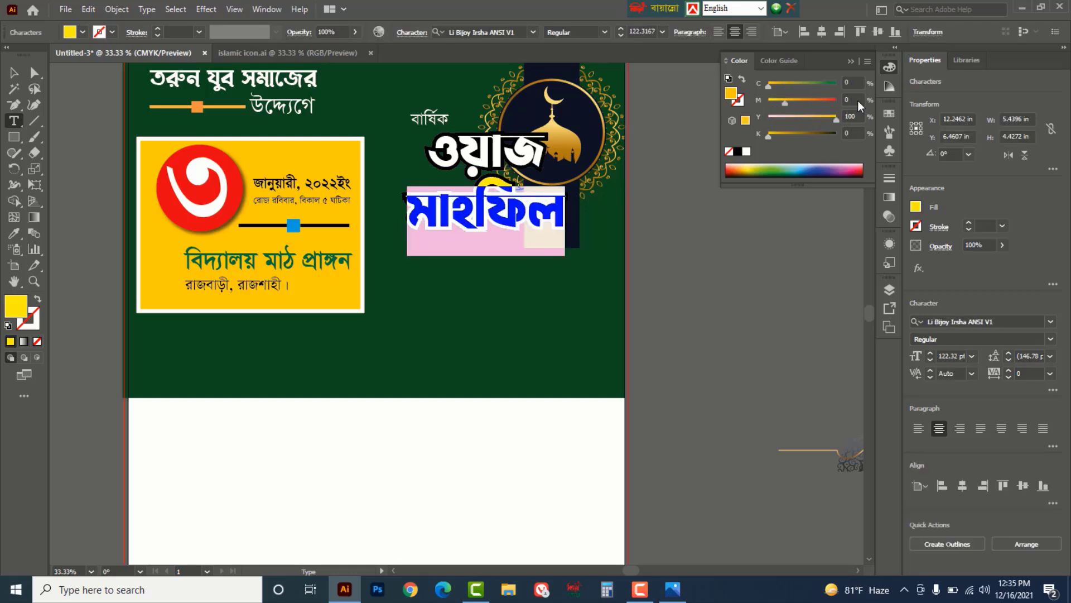
- Fill the word ওয়াজ yellow and finish editing the headline text
{"action": "double_click", "coordinate": [486, 147]}
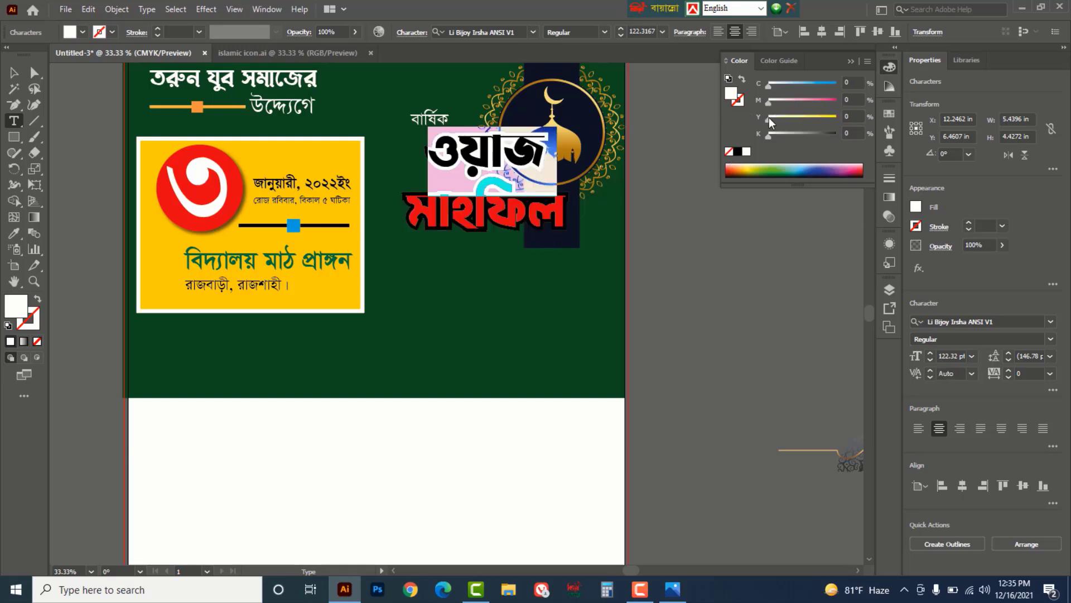
{"action": "left_click_drag", "start_coordinate": [769, 119], "coordinate": [859, 118]}
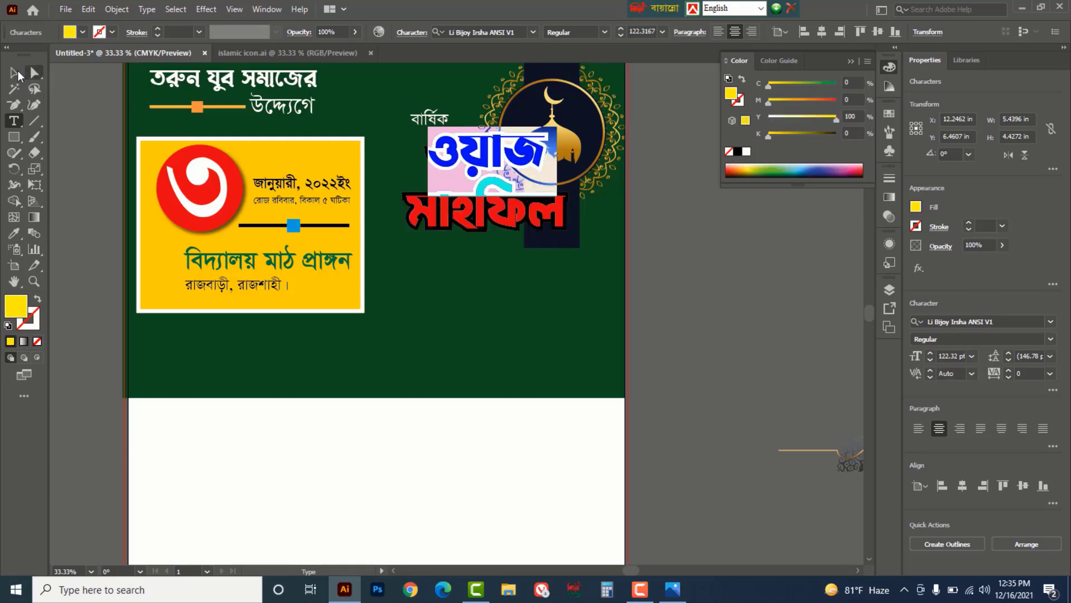
{"action": "left_click", "coordinate": [14, 73]}
{"action": "left_click", "coordinate": [772, 380]}
{"action": "scroll", "coordinate": [773, 379], "scroll_direction": "up", "scroll_amount": 2}
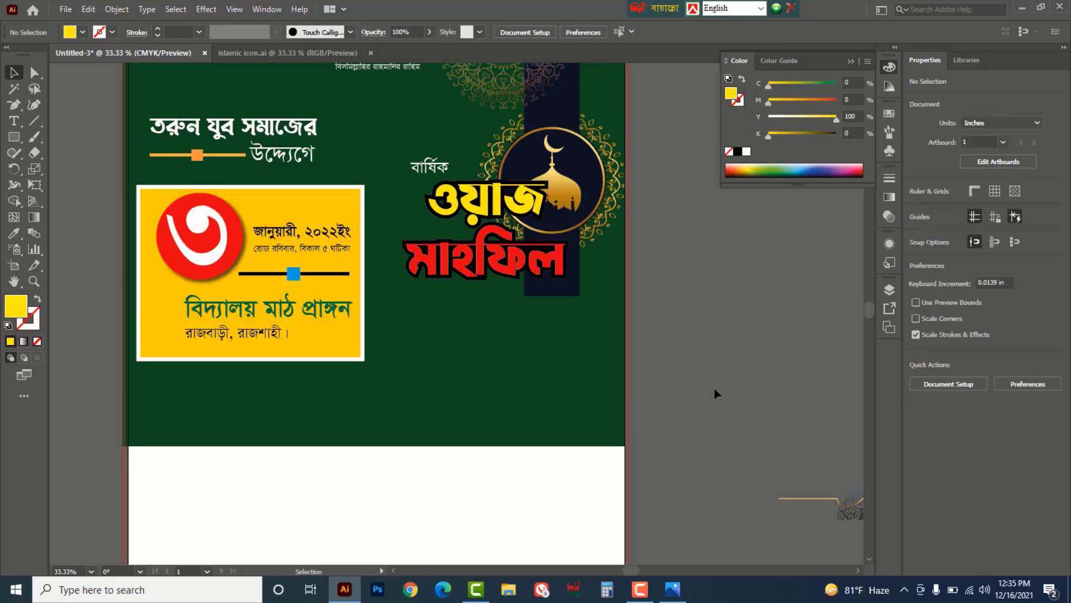
- Scale the mosque emblem group slightly smaller from its corner handle
{"action": "left_click", "coordinate": [571, 290]}
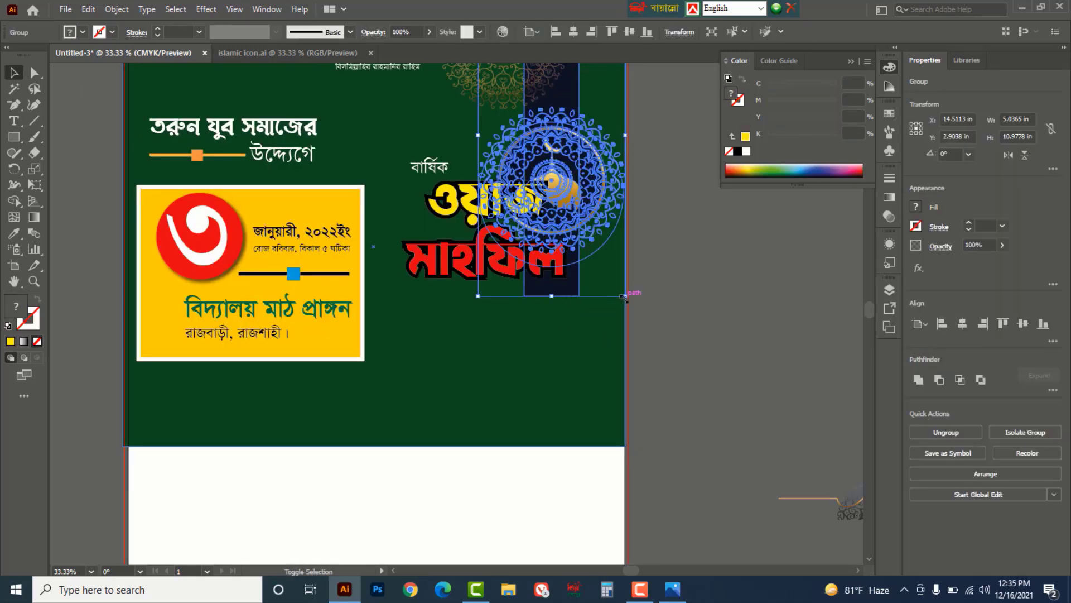
{"action": "left_click_drag", "start_coordinate": [626, 297], "coordinate": [619, 277]}
{"action": "left_click", "coordinate": [733, 316]}
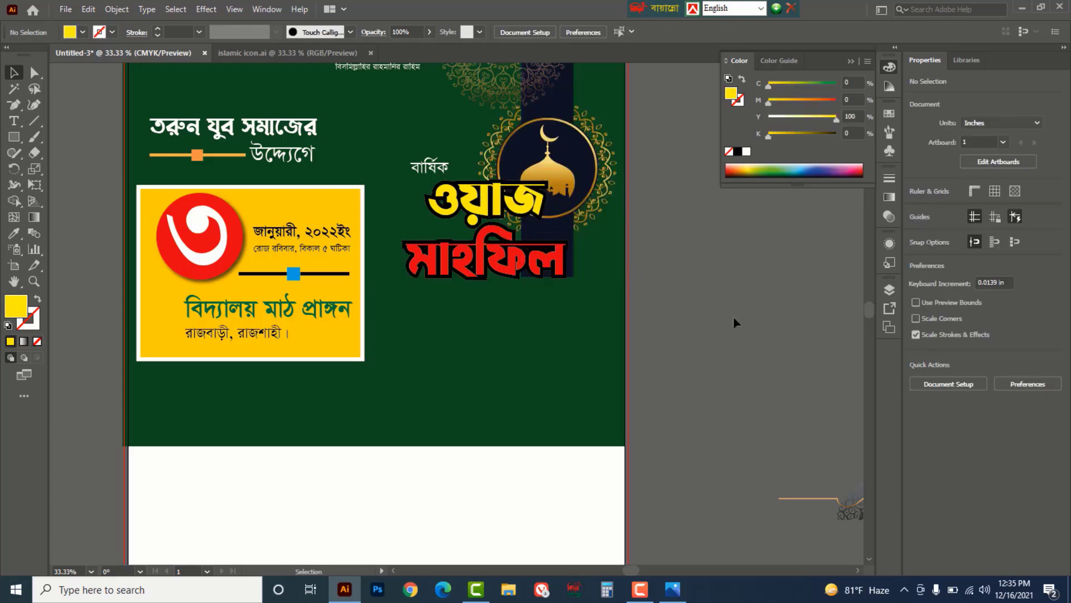
- Recolour the word উদ্দ্যেগে light green using the cyan and yellow Color sliders
{"action": "left_click", "coordinate": [283, 154]}
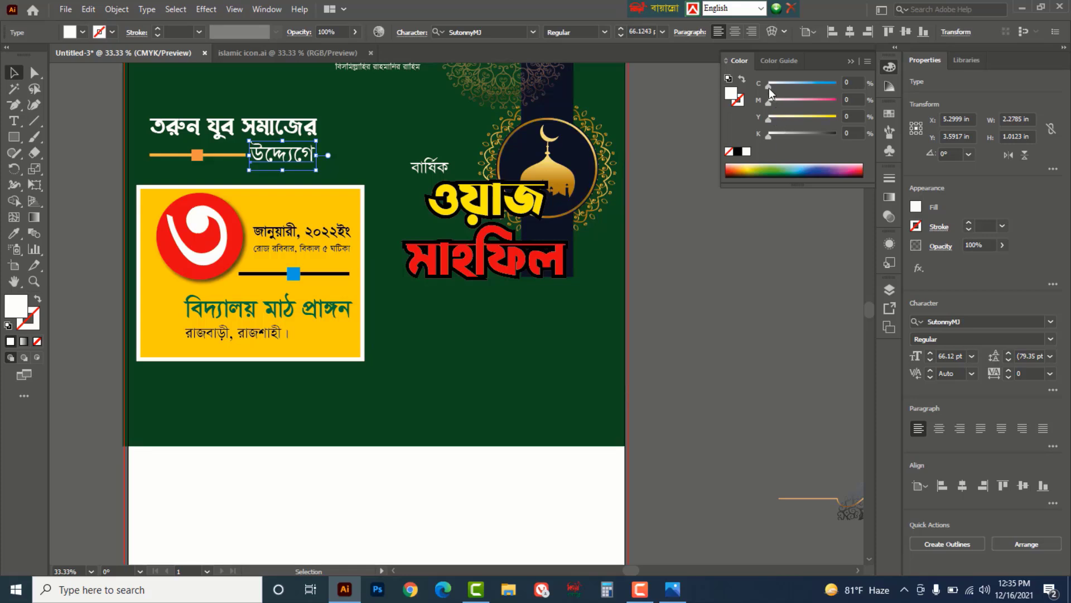
{"action": "left_click_drag", "start_coordinate": [769, 88], "coordinate": [859, 85]}
{"action": "left_click_drag", "start_coordinate": [778, 119], "coordinate": [812, 120]}
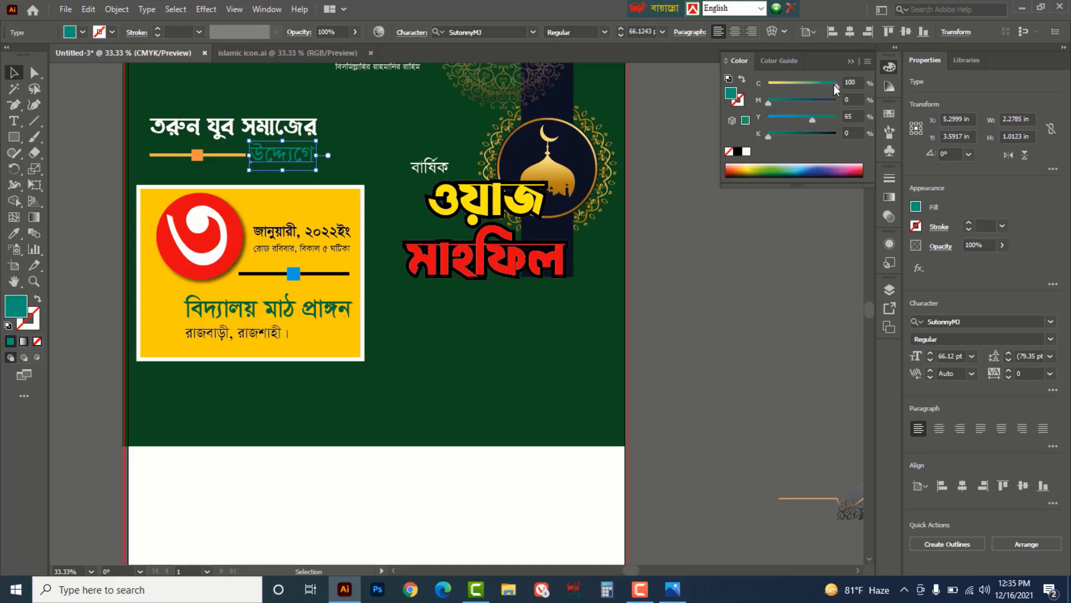
{"action": "left_click_drag", "start_coordinate": [833, 84], "coordinate": [798, 86]}
{"action": "left_click", "coordinate": [705, 281]}
{"action": "left_click_drag", "start_coordinate": [676, 384], "coordinate": [688, 375]}
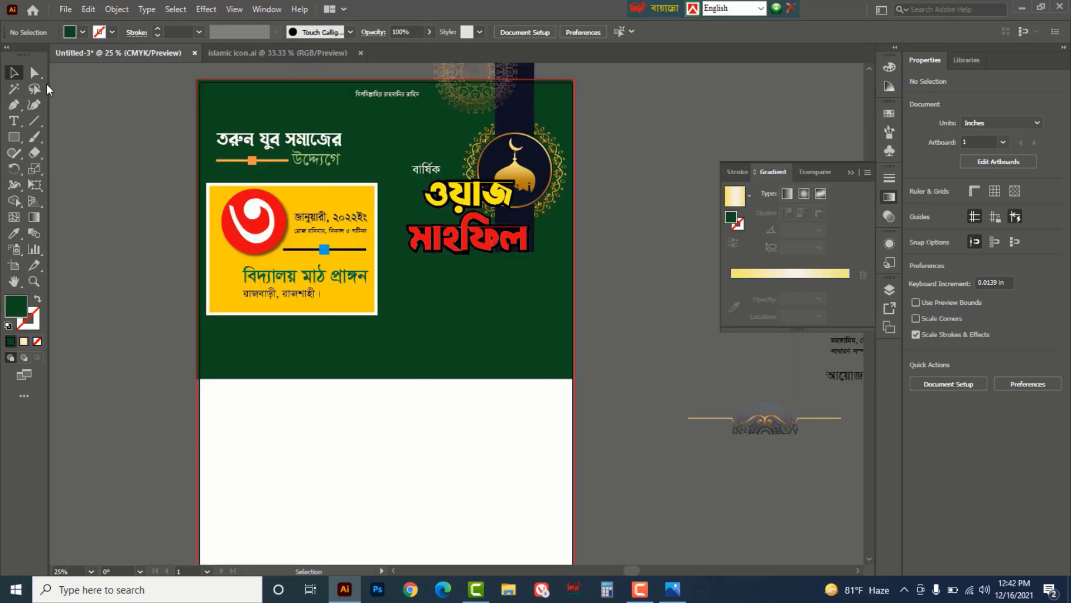
- Raise the green background's bottom-left anchor further than its bottom-right anchor to slant its bottom edge
{"action": "left_click", "coordinate": [34, 72]}
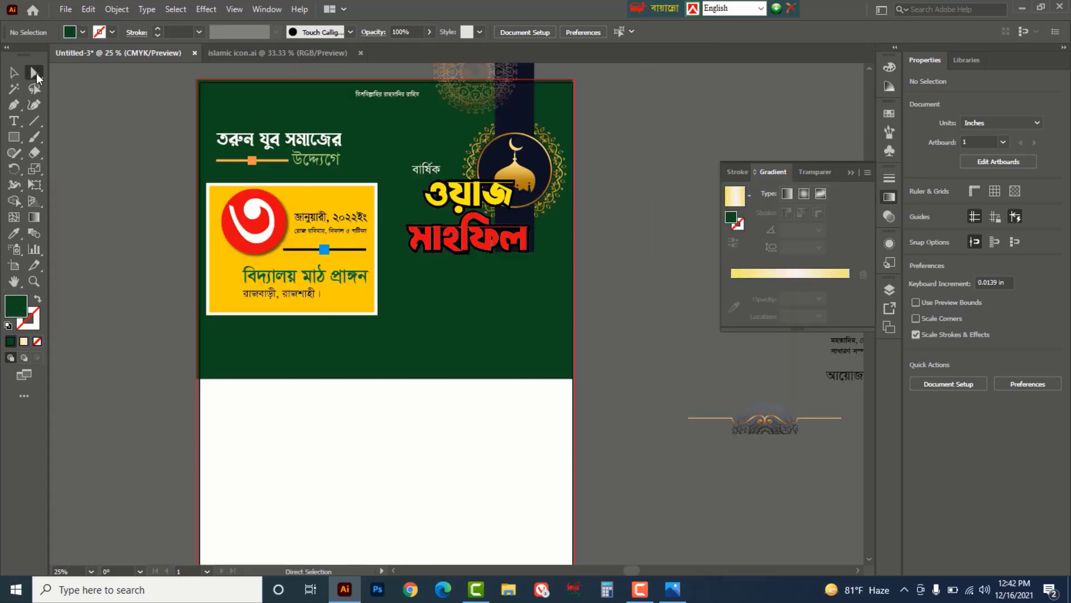
{"action": "left_click", "coordinate": [109, 73]}
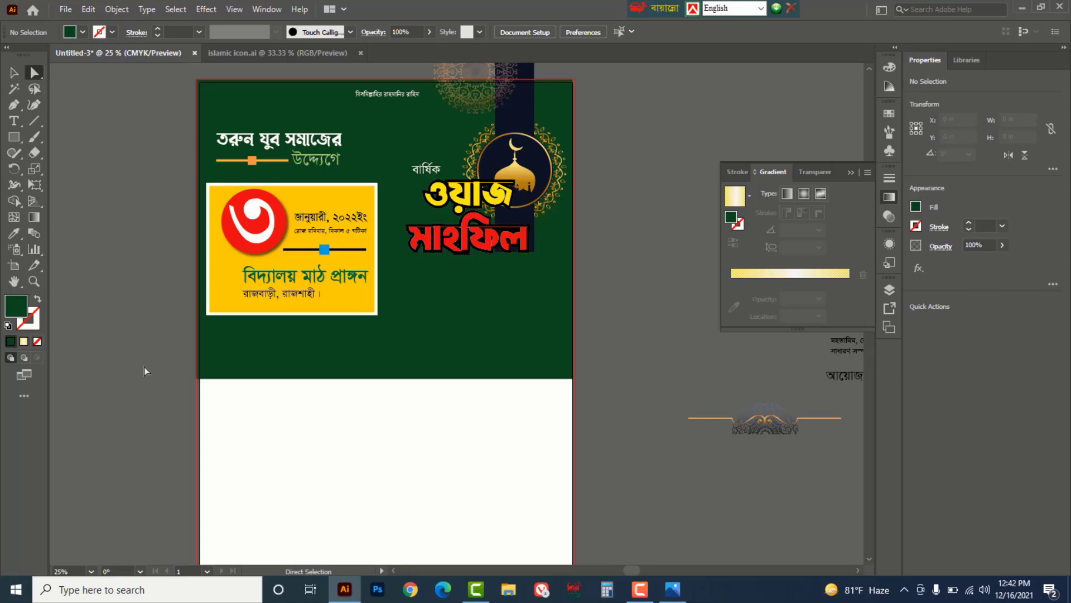
{"action": "left_click", "coordinate": [197, 379]}
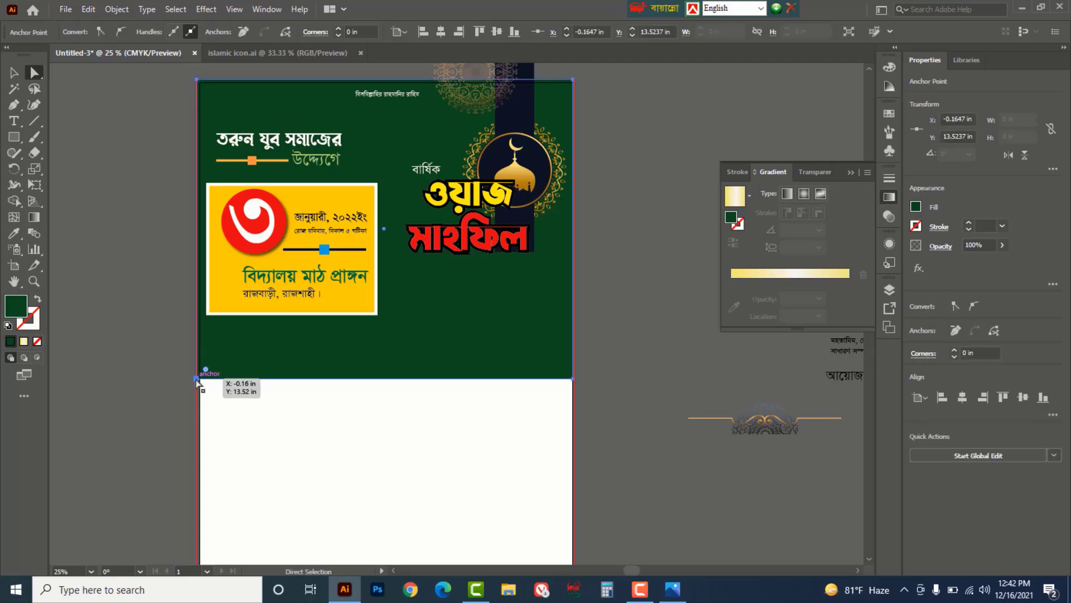
{"action": "left_click_drag", "start_coordinate": [197, 379], "coordinate": [198, 252]}
{"action": "left_click", "coordinate": [641, 433]}
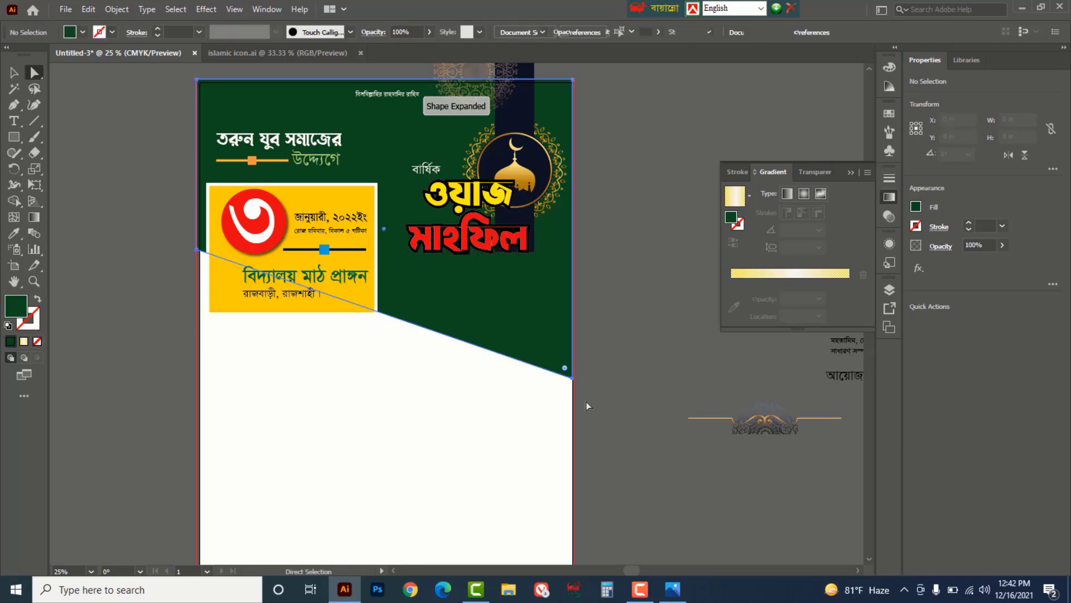
{"action": "left_click", "coordinate": [574, 381]}
{"action": "left_click_drag", "start_coordinate": [572, 379], "coordinate": [575, 324]}
{"action": "left_click", "coordinate": [642, 386]}
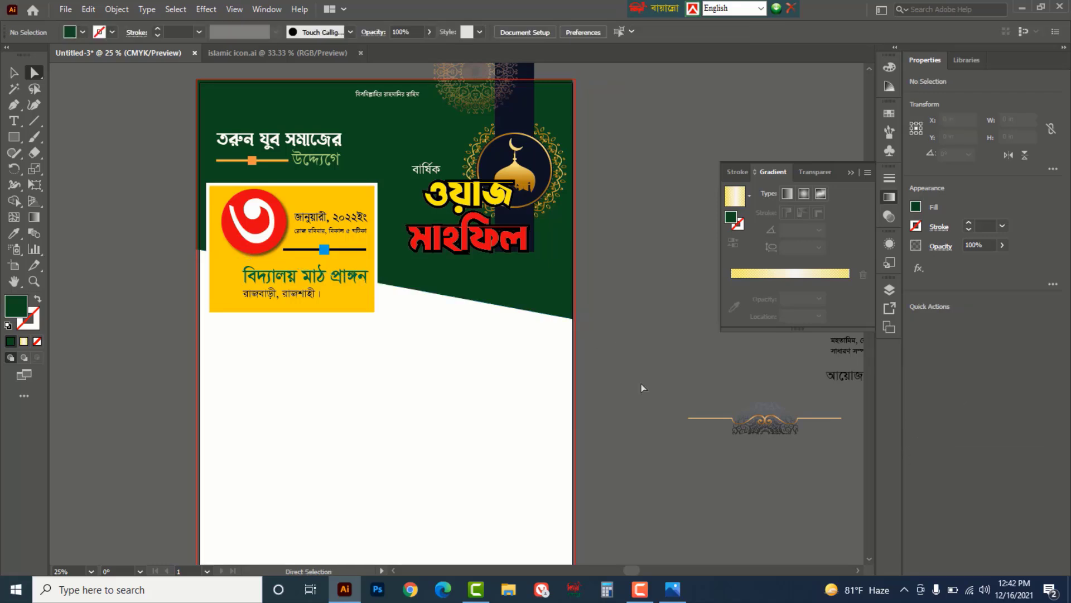
{"action": "left_click", "coordinate": [13, 73]}
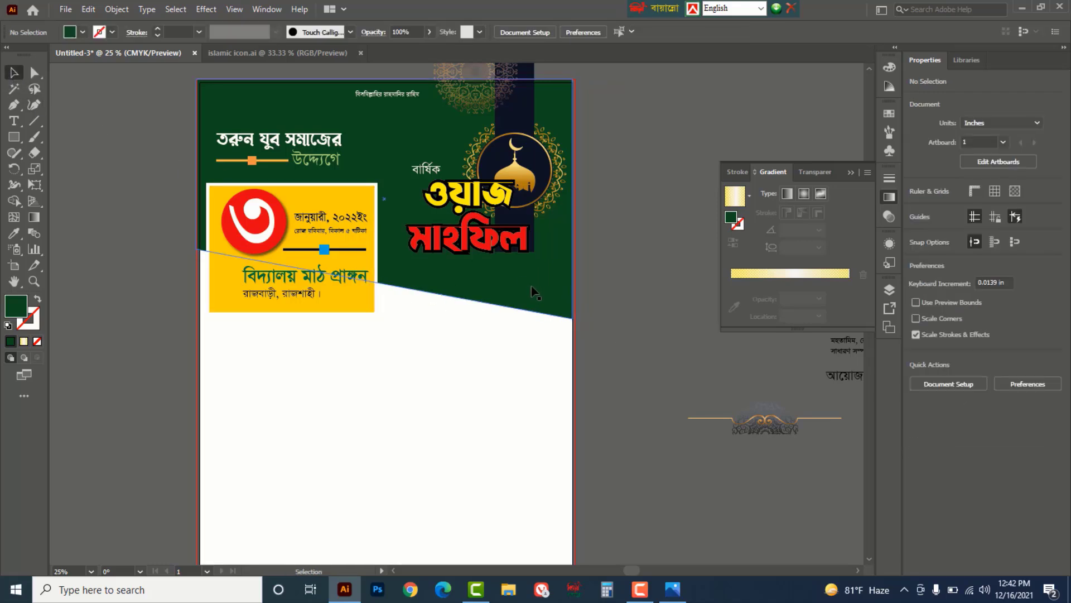
{"action": "left_click", "coordinate": [550, 294]}
- Copy the green shape downward, rotate the copy 180°, and nudge it up
{"action": "left_click_drag", "start_coordinate": [548, 294], "coordinate": [545, 506]}
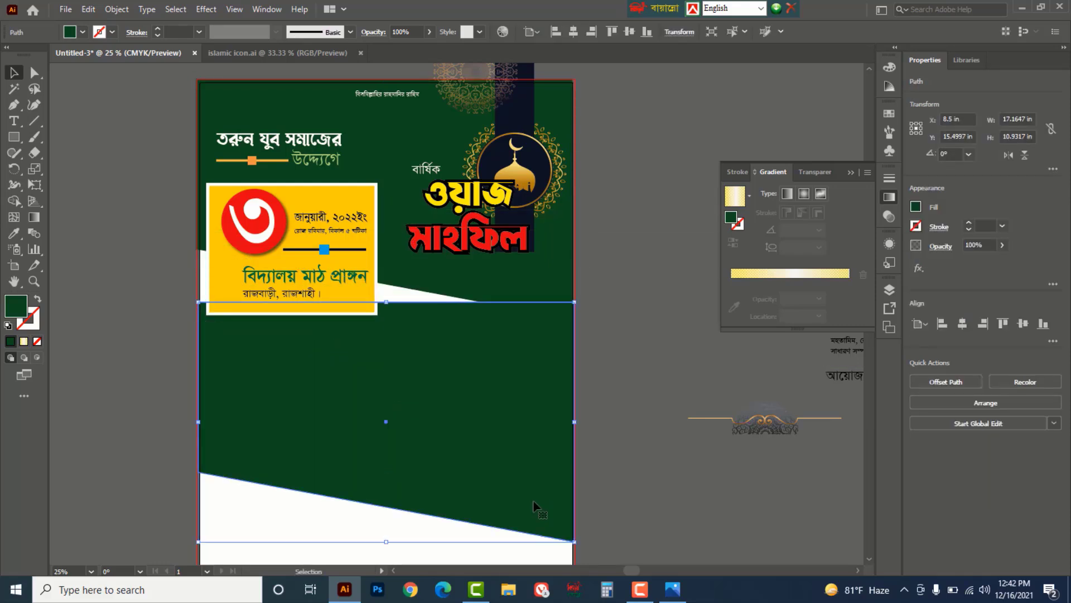
{"action": "right_click", "coordinate": [487, 415]}
{"action": "mouse_move", "coordinate": [530, 328]}
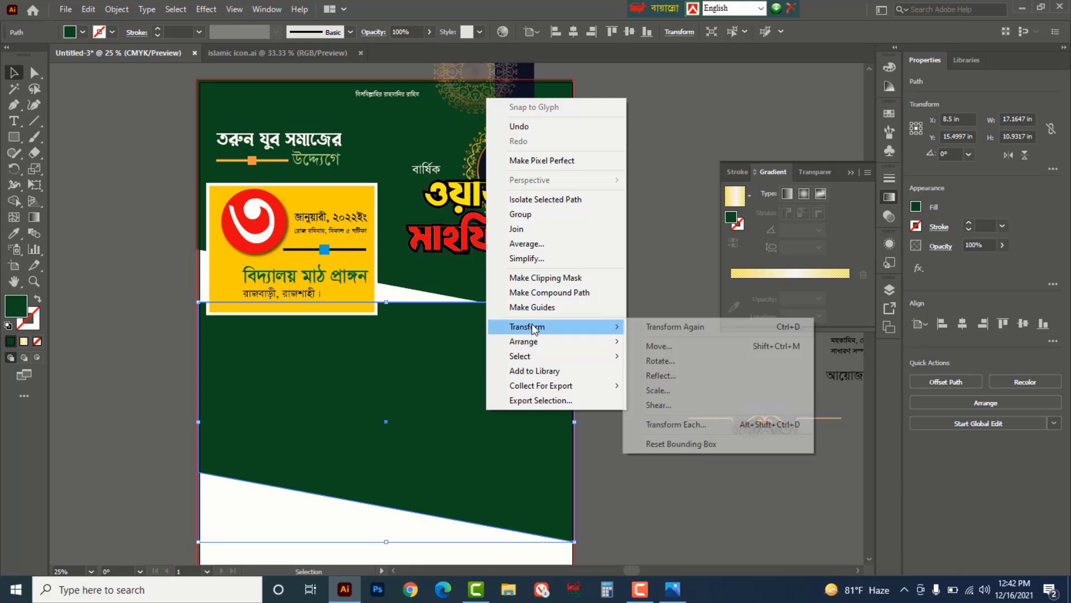
{"action": "left_click", "coordinate": [659, 360]}
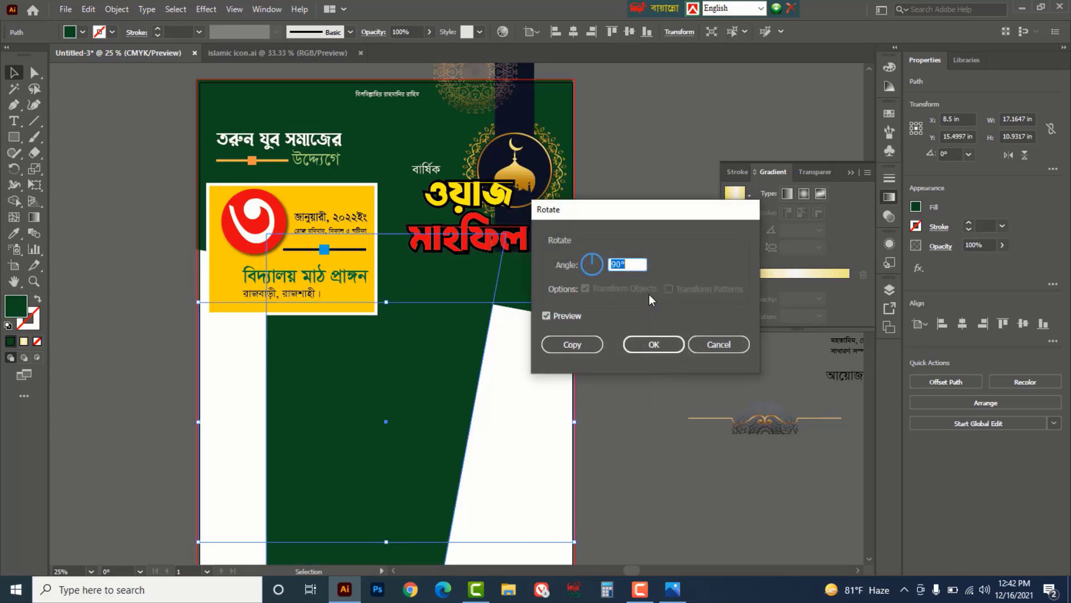
{"action": "type", "text": "180"}
{"action": "left_click", "coordinate": [654, 344]}
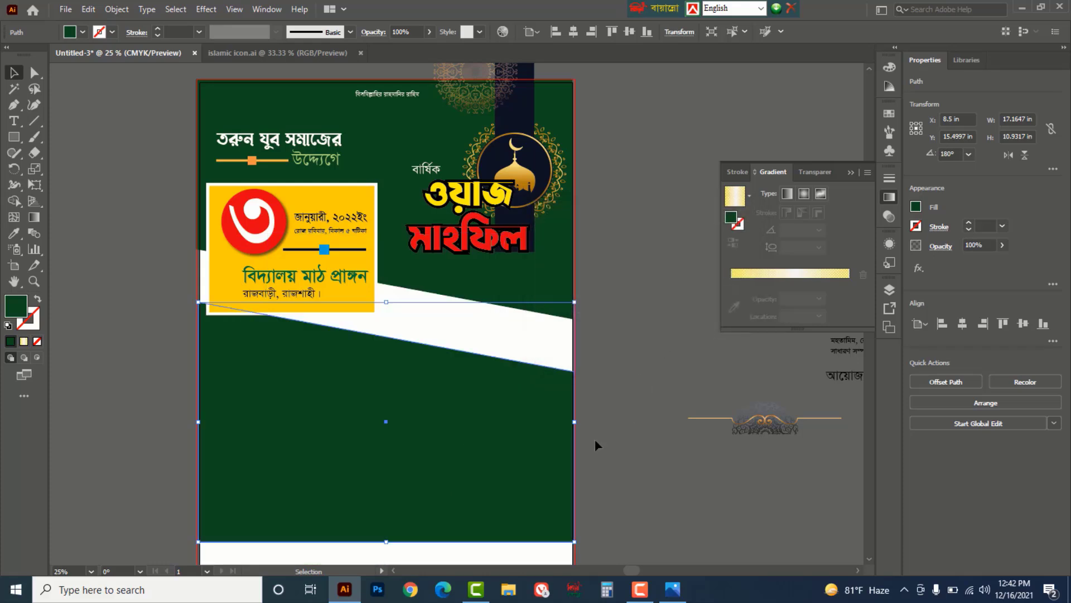
{"action": "left_click_drag", "start_coordinate": [493, 439], "coordinate": [495, 416]}
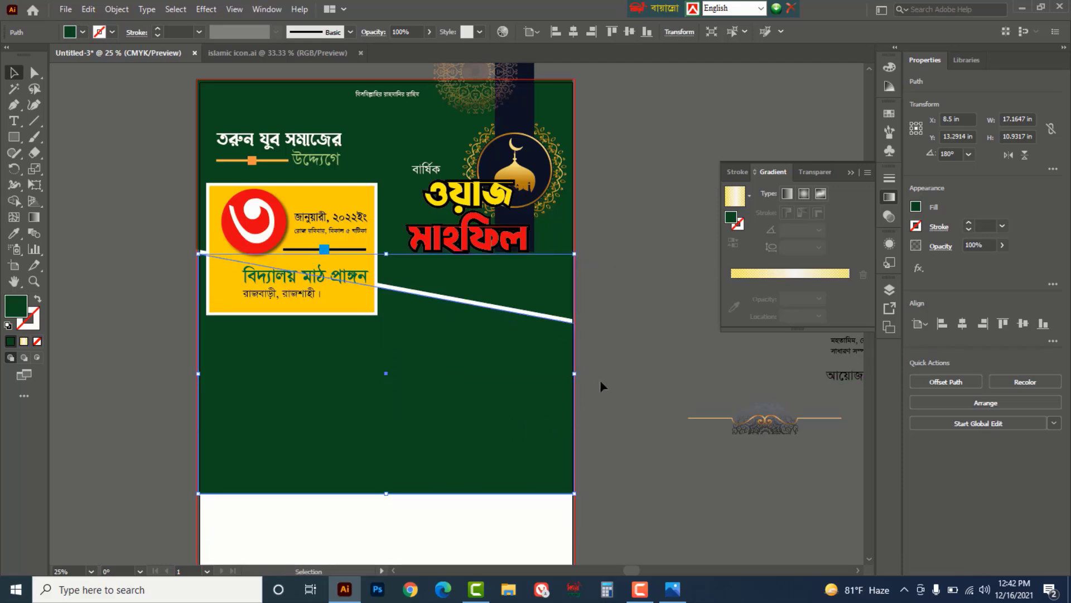
- Drag the lower copy's bottom anchors down to the artboard bottom
{"action": "scroll", "coordinate": [605, 362], "scroll_direction": "down", "scroll_amount": 5}
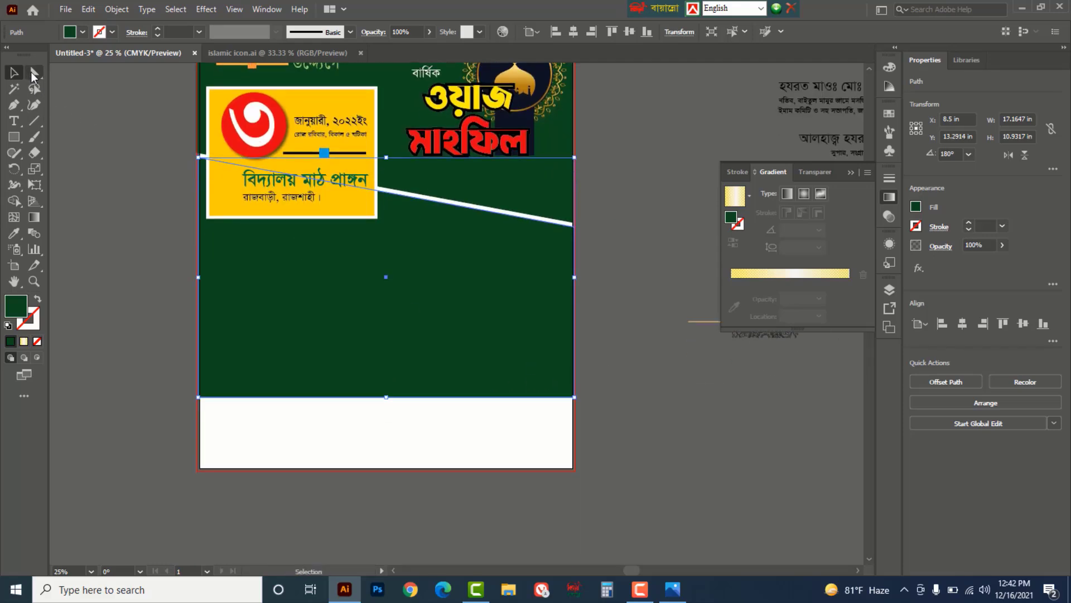
{"action": "left_click_drag", "start_coordinate": [34, 73], "coordinate": [94, 78]}
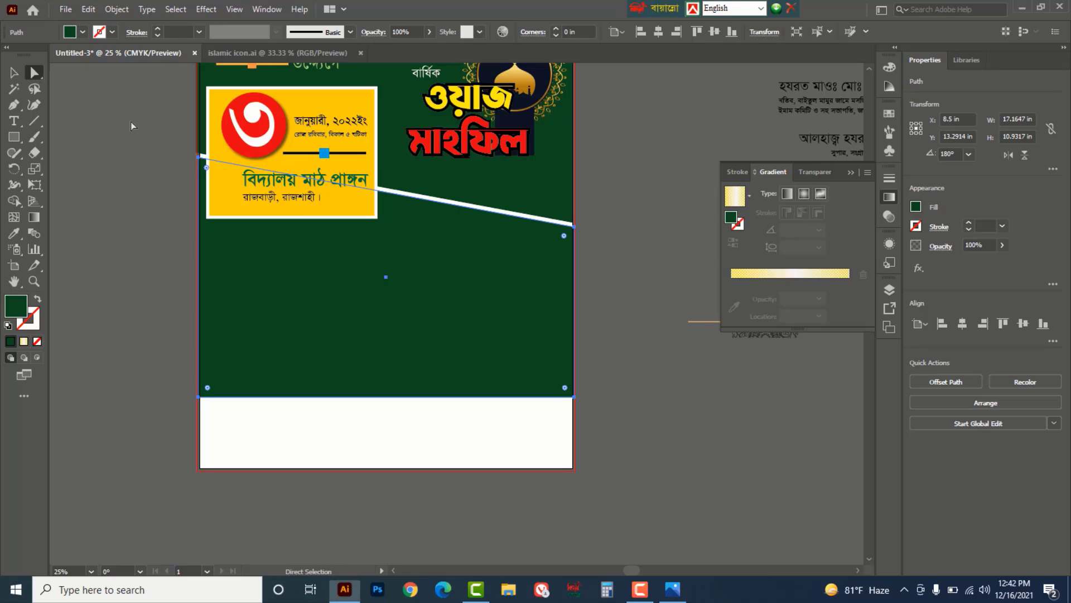
{"action": "left_click_drag", "start_coordinate": [668, 432], "coordinate": [145, 373]}
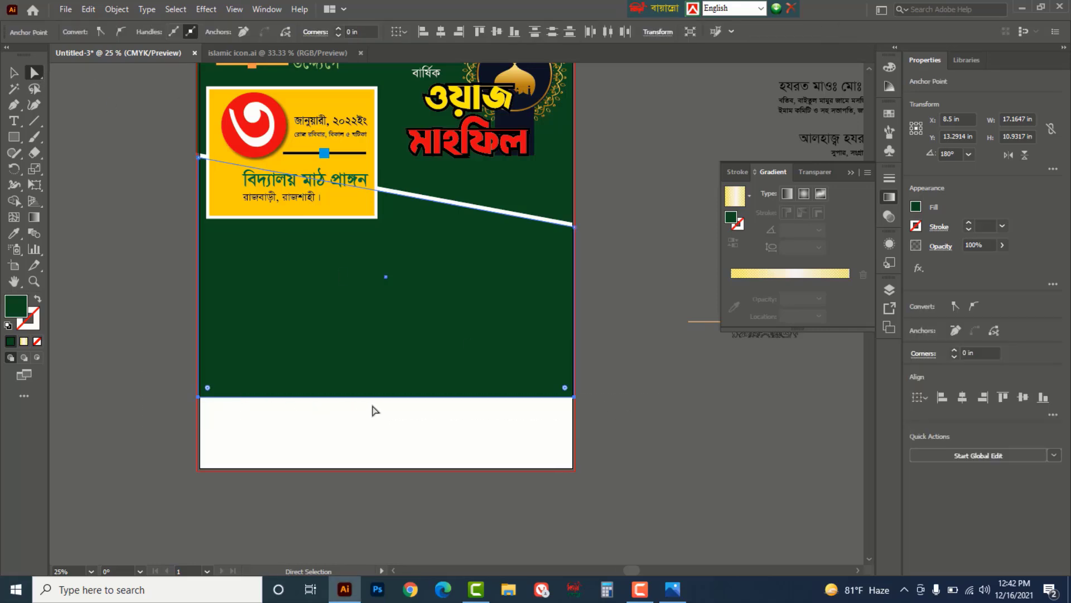
{"action": "left_click_drag", "start_coordinate": [377, 396], "coordinate": [378, 470]}
{"action": "scroll", "coordinate": [644, 403], "scroll_direction": "up", "scroll_amount": 2}
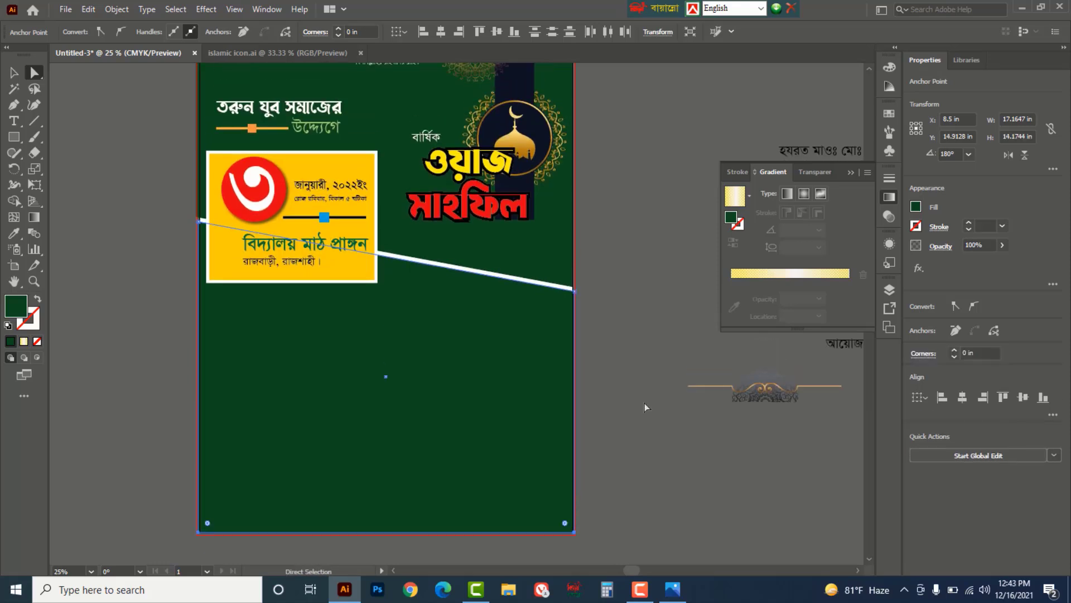
- Fill the lower slanted shape with a white-to-black linear gradient
{"action": "key", "text": "v"}
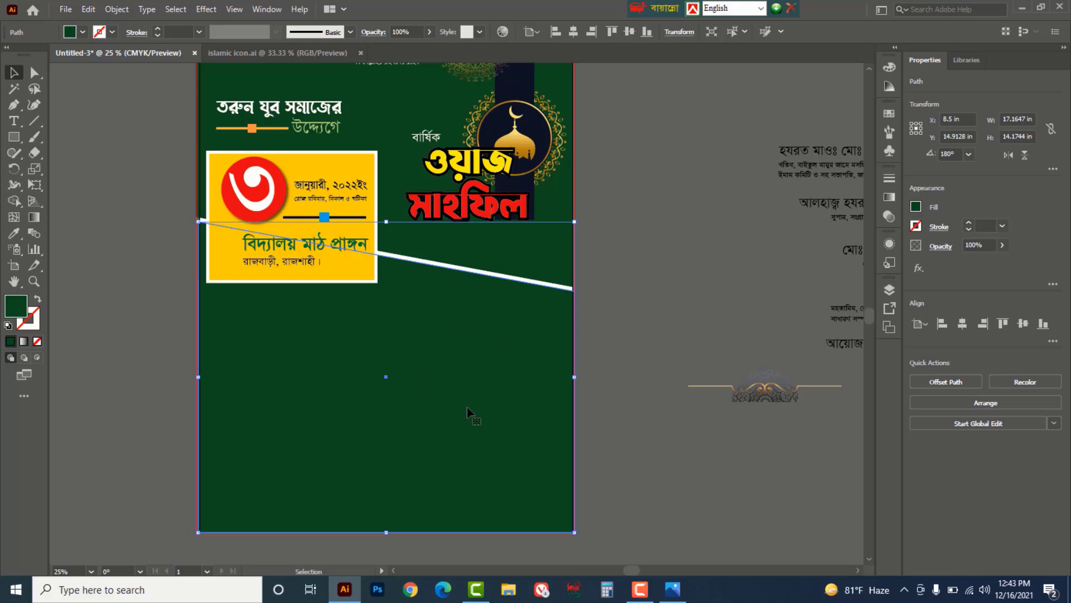
{"action": "left_click", "coordinate": [36, 217]}
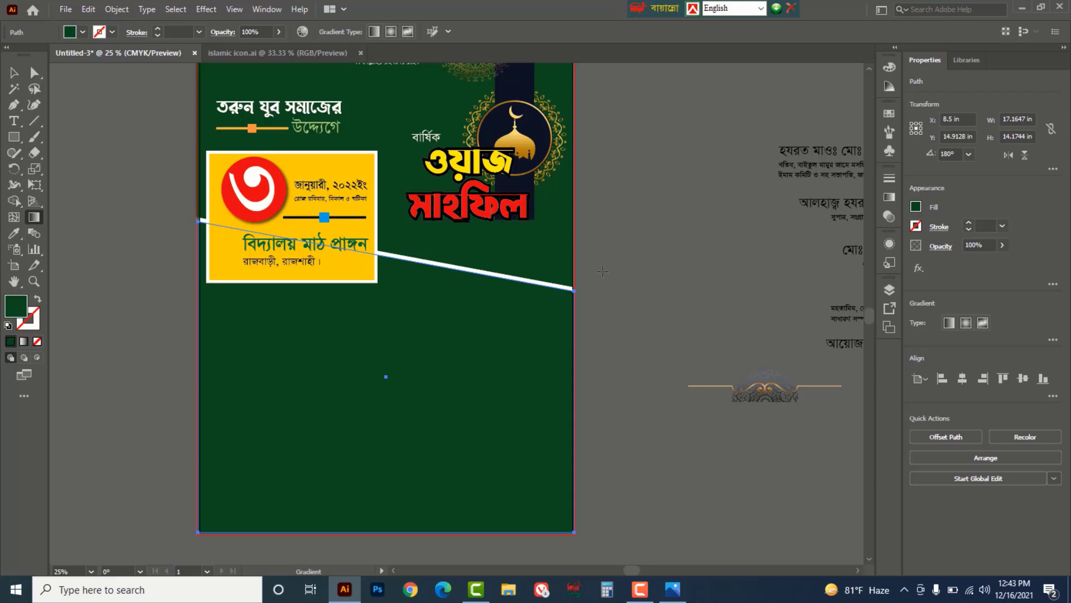
{"action": "left_click", "coordinate": [886, 197]}
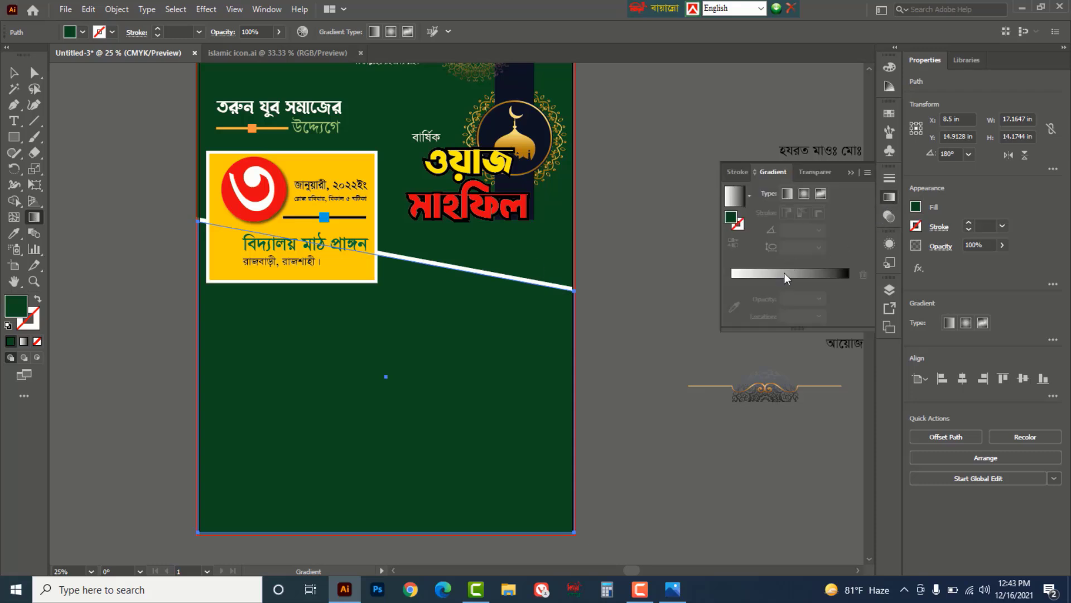
{"action": "left_click", "coordinate": [785, 273]}
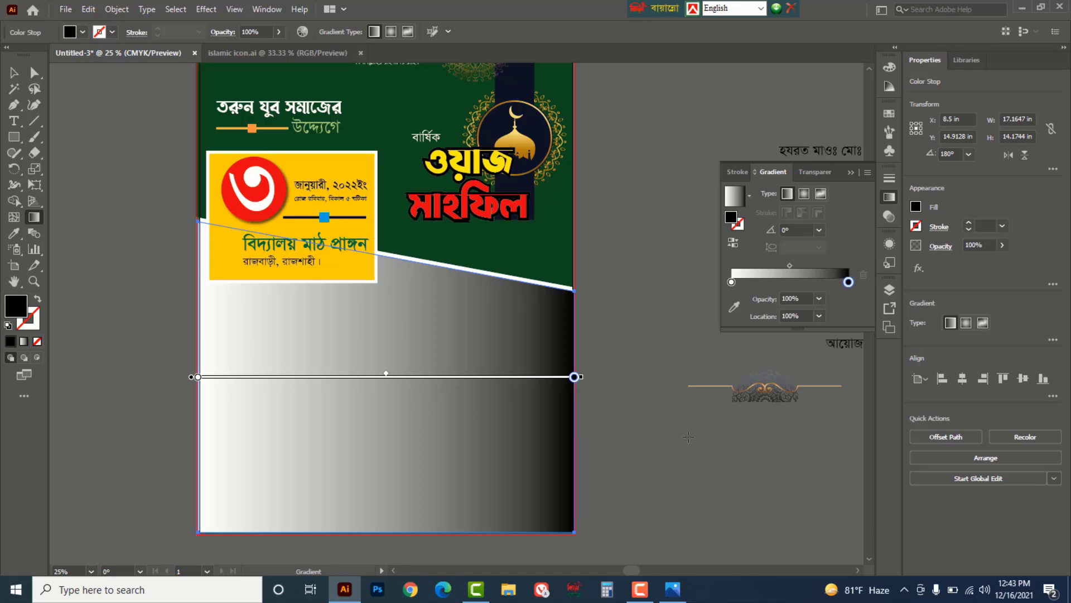
- Change the gradient's end stop to CMYK Yellow with lowered opacity, and add a stop at about 29%
{"action": "double_click", "coordinate": [847, 283]}
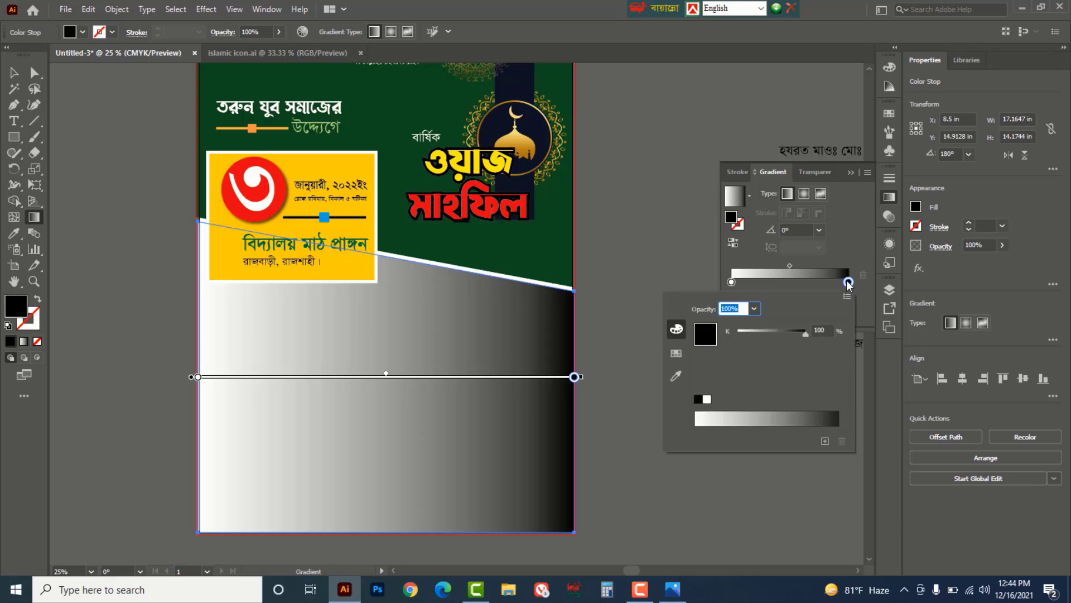
{"action": "left_click", "coordinate": [676, 355]}
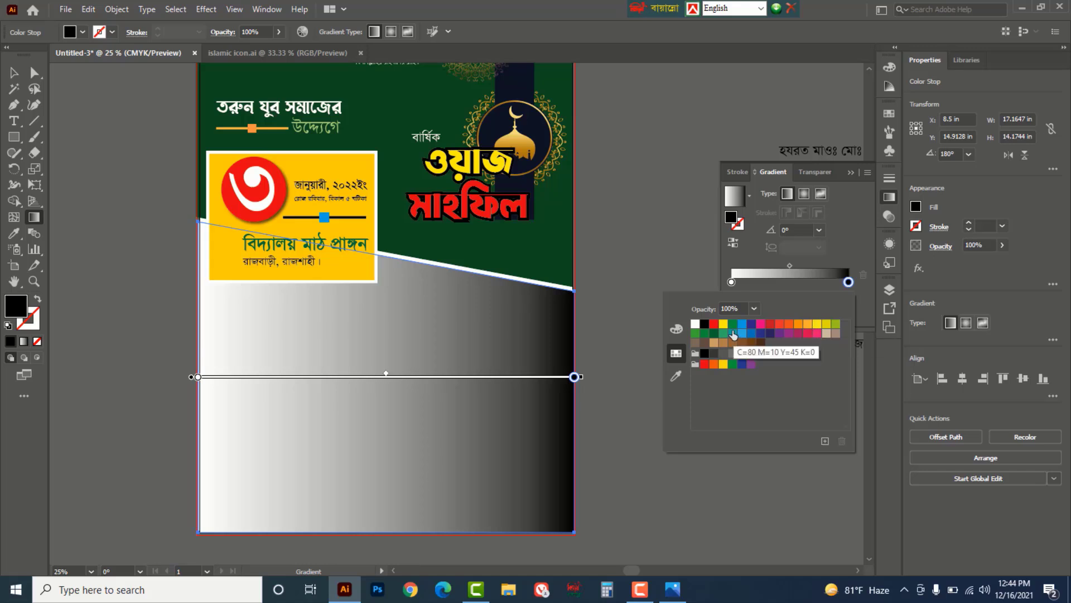
{"action": "left_click", "coordinate": [723, 324]}
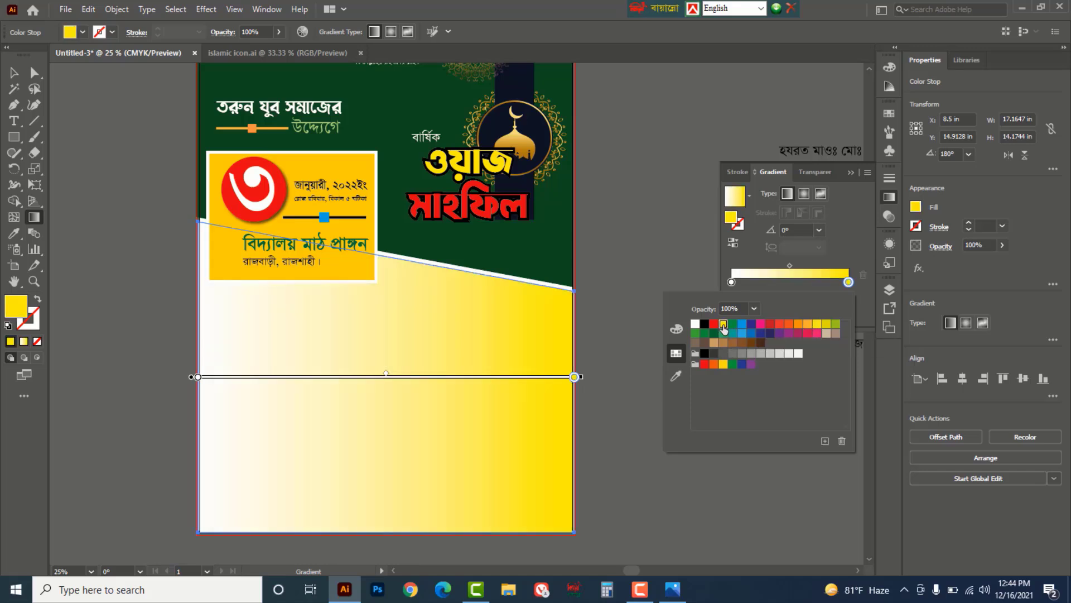
{"action": "left_click", "coordinate": [999, 254]}
{"action": "left_click", "coordinate": [1003, 246]}
{"action": "left_click_drag", "start_coordinate": [1002, 262], "coordinate": [977, 267]}
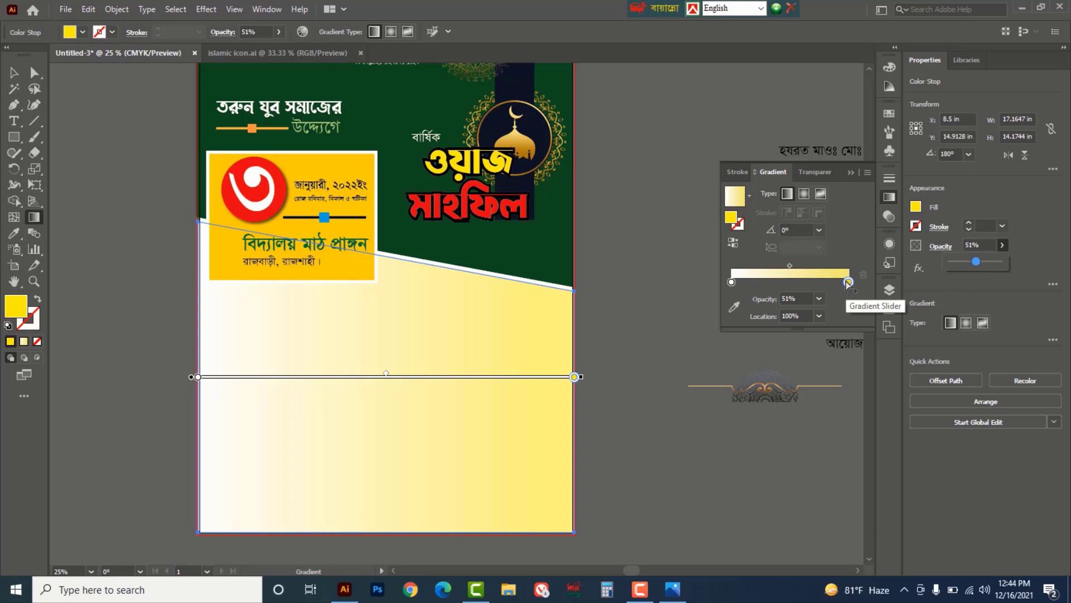
{"action": "left_click_drag", "start_coordinate": [842, 283], "coordinate": [793, 283]}
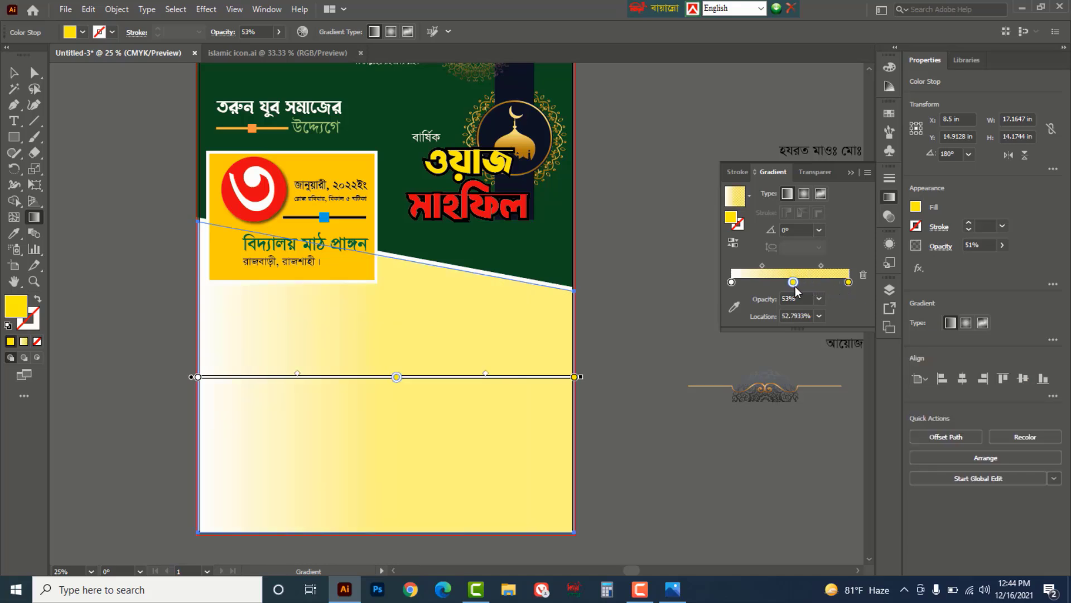
{"action": "left_click", "coordinate": [863, 274]}
{"action": "left_click", "coordinate": [848, 282]}
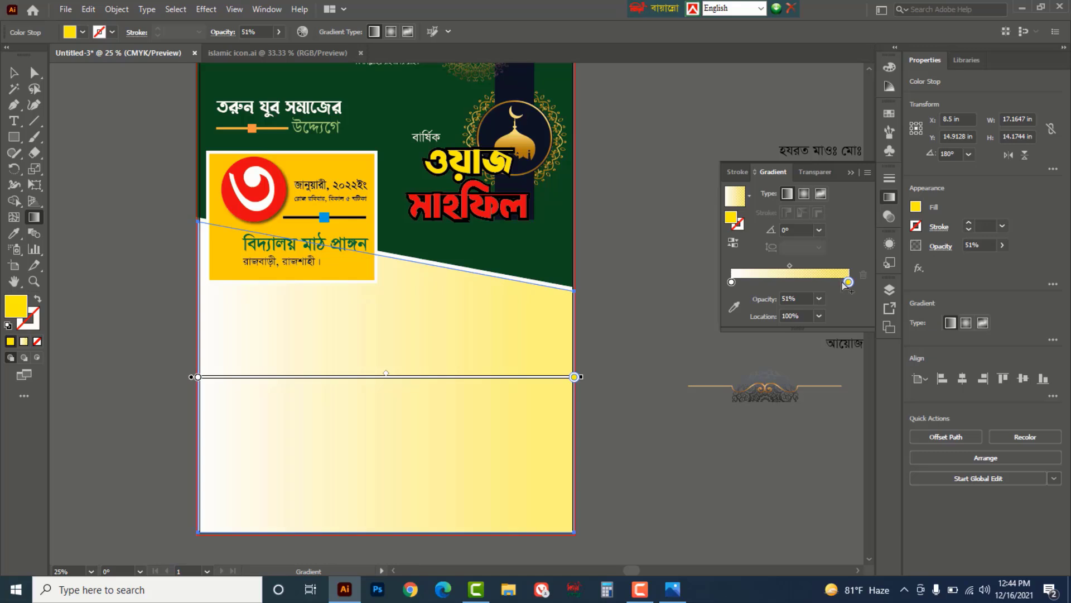
{"action": "left_click", "coordinate": [839, 283]}
{"action": "left_click_drag", "start_coordinate": [839, 282], "coordinate": [731, 284]}
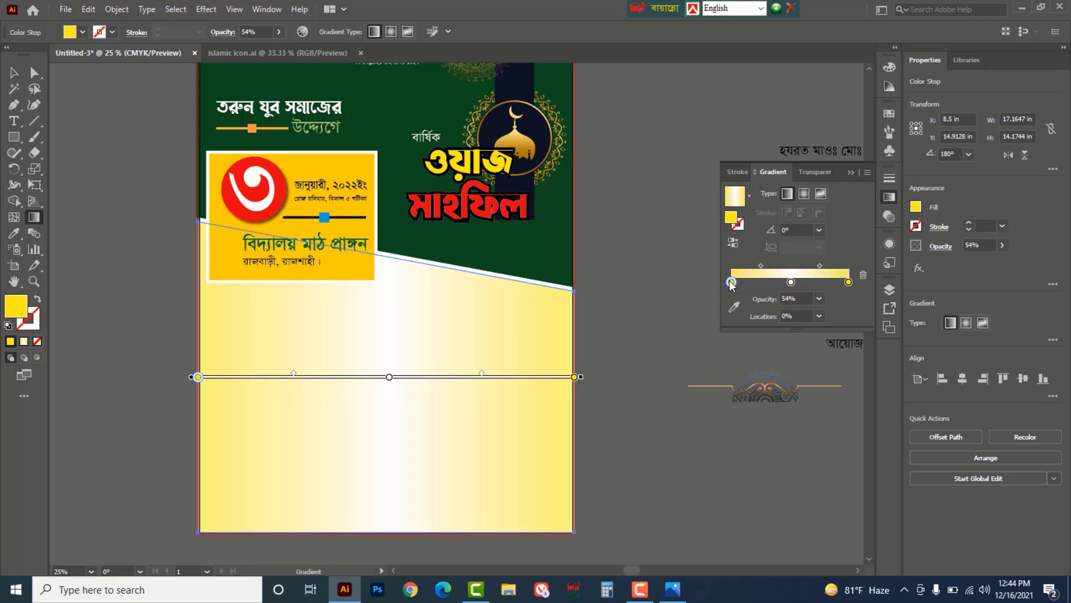
{"action": "left_click", "coordinate": [852, 173]}
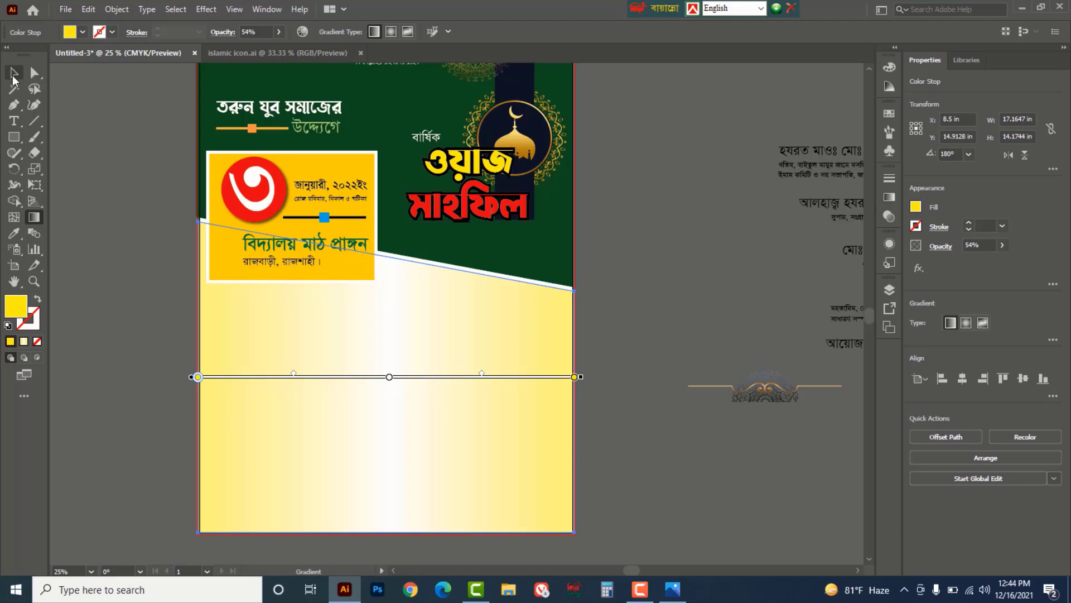
- Fade the lower gradient background shape to 57% opacity
{"action": "left_click", "coordinate": [14, 73]}
{"action": "left_click", "coordinate": [642, 322]}
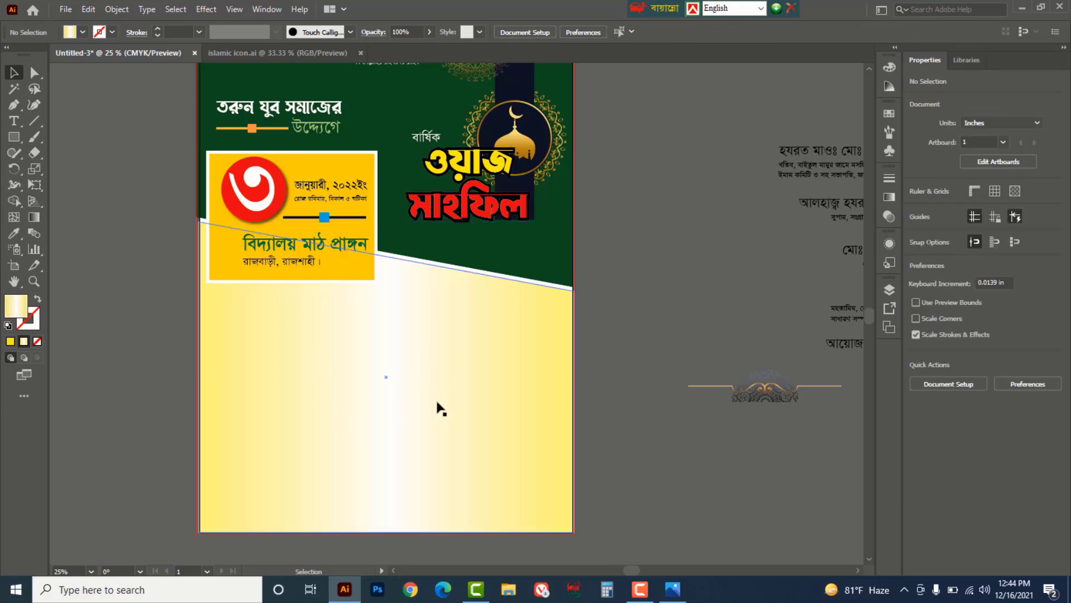
{"action": "left_click", "coordinate": [467, 384]}
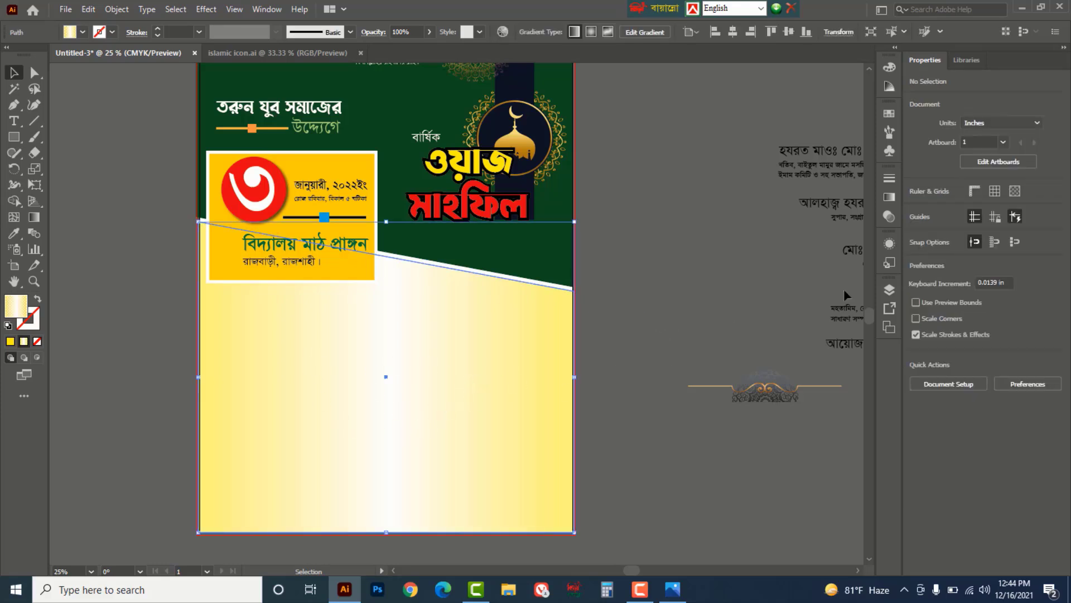
{"action": "left_click", "coordinate": [1005, 246]}
{"action": "left_click_drag", "start_coordinate": [1003, 261], "coordinate": [979, 268]}
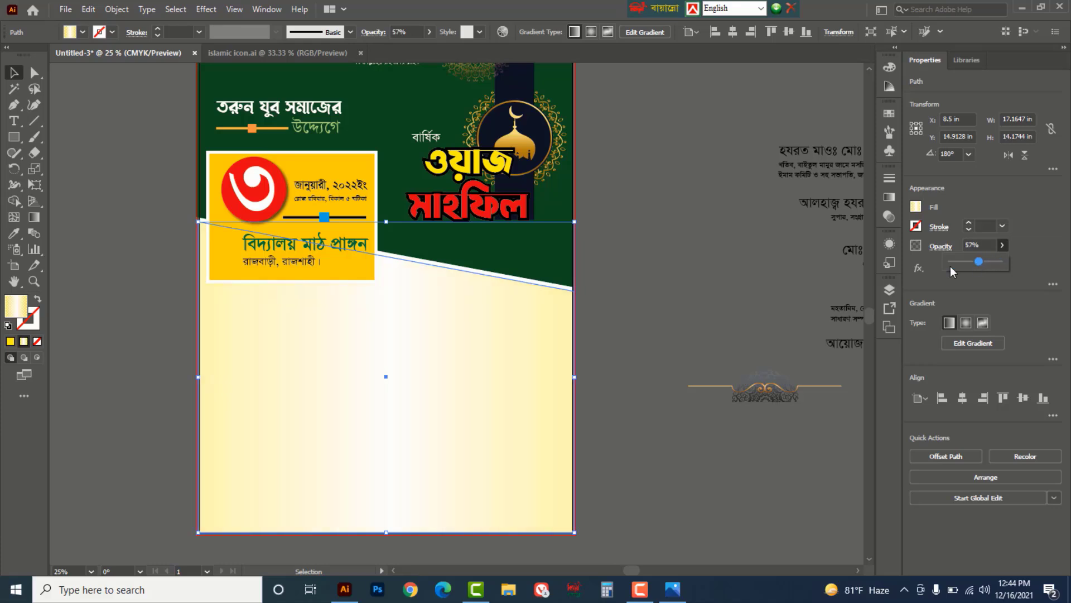
{"action": "left_click", "coordinate": [711, 286]}
{"action": "left_click_drag", "start_coordinate": [693, 323], "coordinate": [678, 252]}
{"action": "left_click", "coordinate": [780, 311]}
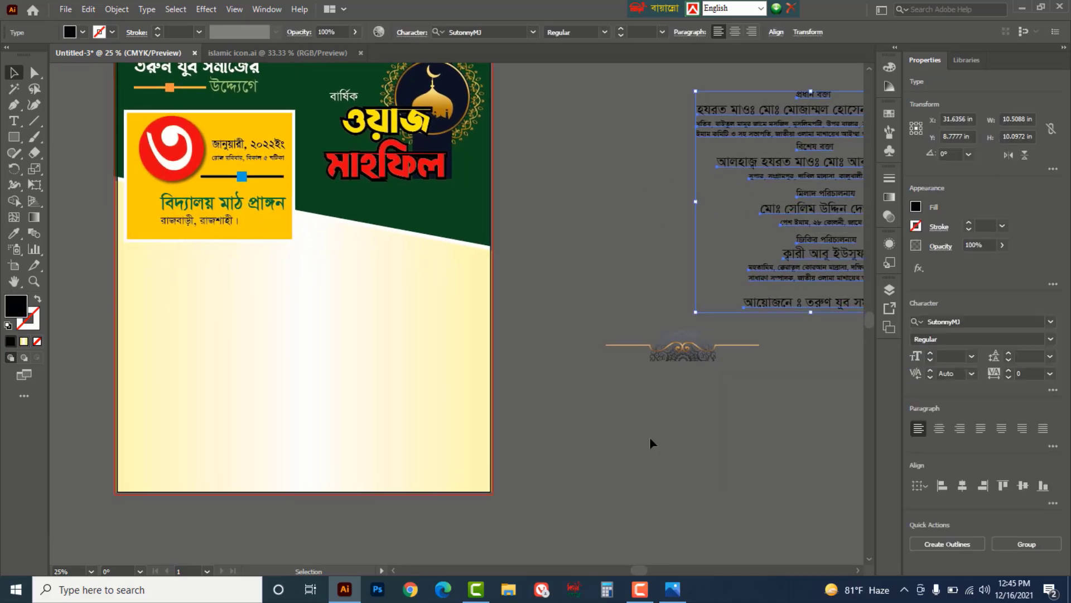
- Move the Bengali speaker-list text block onto the pale lower area and nudge it into place
{"action": "left_click_drag", "start_coordinate": [614, 396], "coordinate": [606, 444]}
{"action": "left_click", "coordinate": [581, 145]}
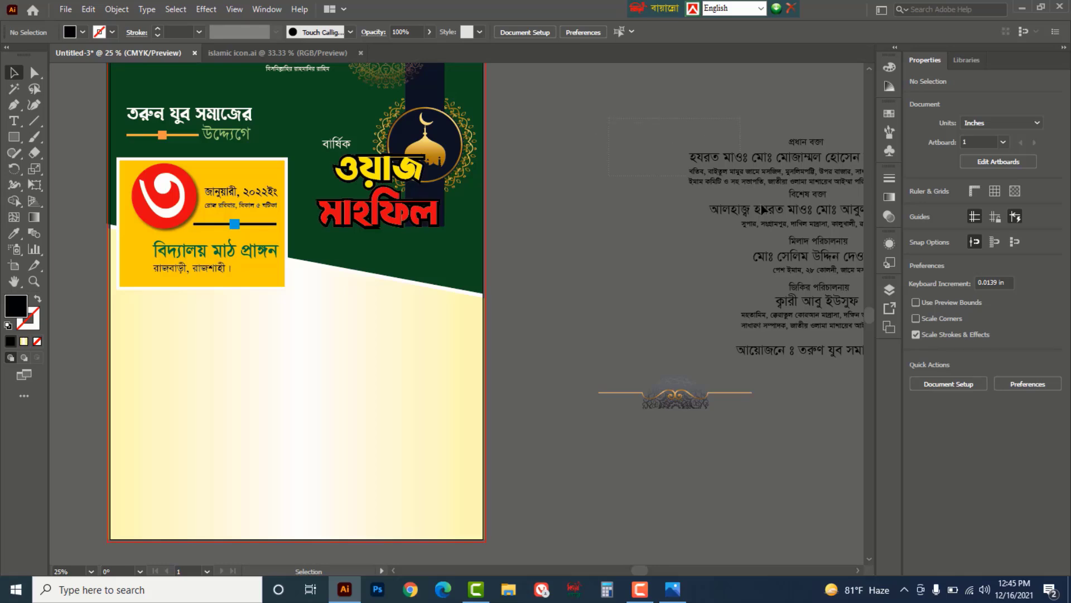
{"action": "left_click", "coordinate": [816, 345]}
{"action": "left_click_drag", "start_coordinate": [808, 303], "coordinate": [308, 449]}
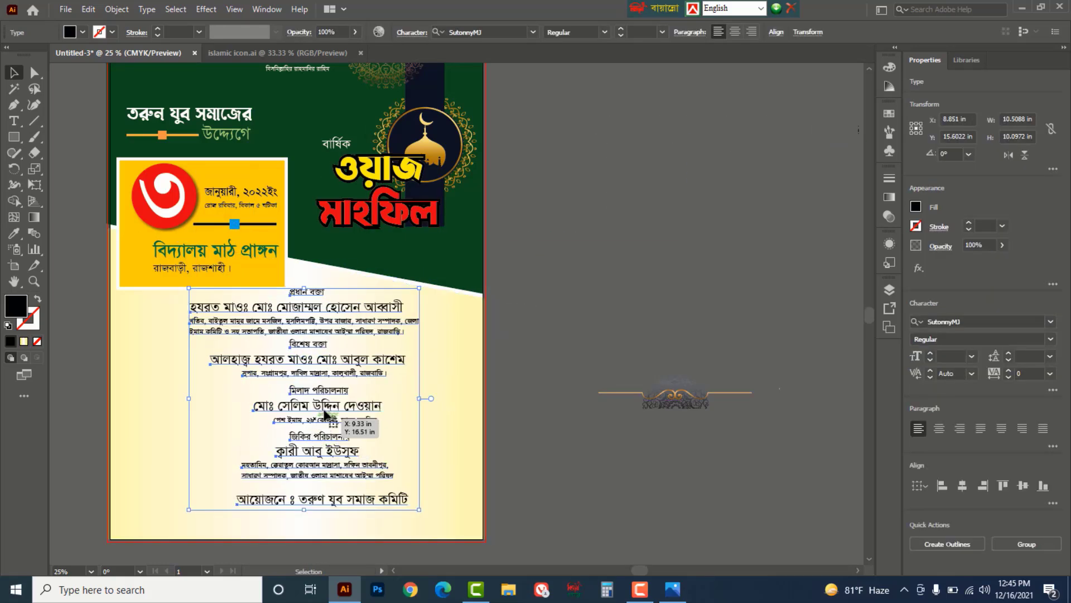
{"action": "key", "text": "z"}
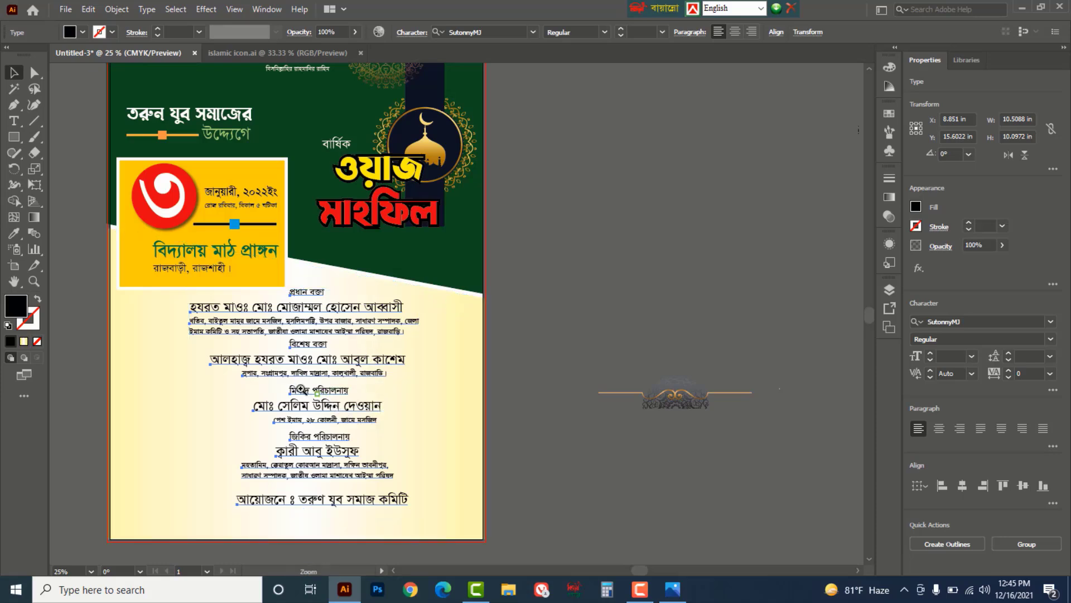
{"action": "left_click", "coordinate": [297, 389]}
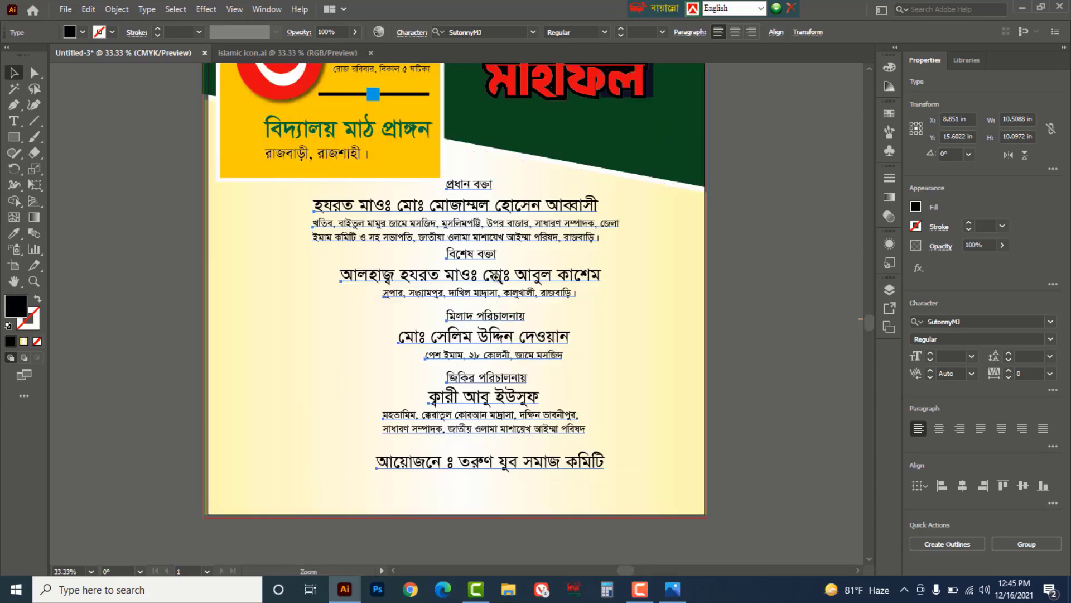
{"action": "scroll", "coordinate": [584, 270], "scroll_direction": "down", "scroll_amount": 5}
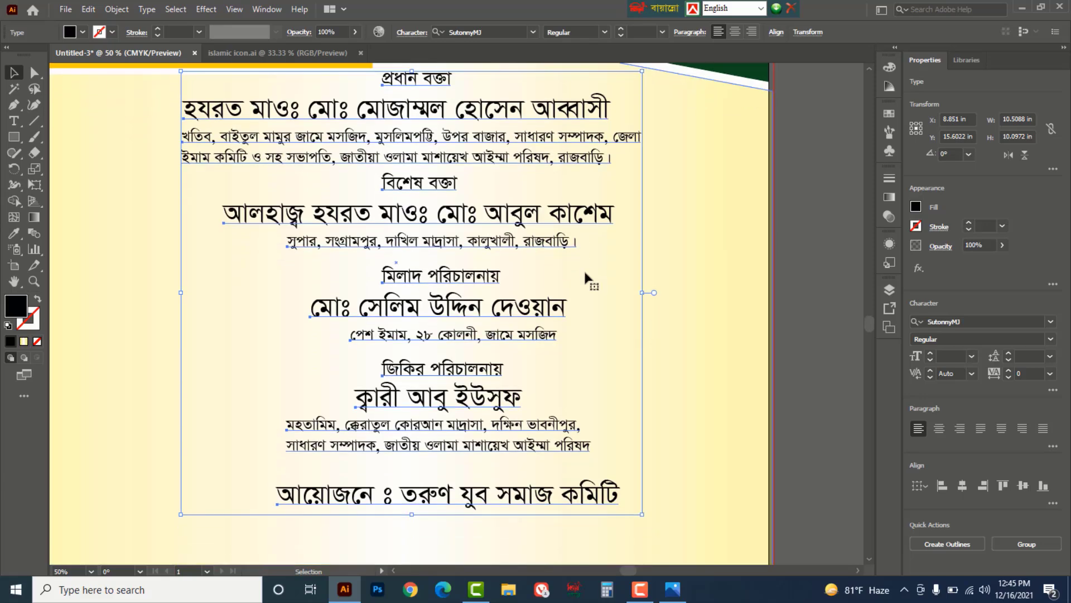
{"action": "scroll", "coordinate": [588, 278], "scroll_direction": "up", "scroll_amount": 1}
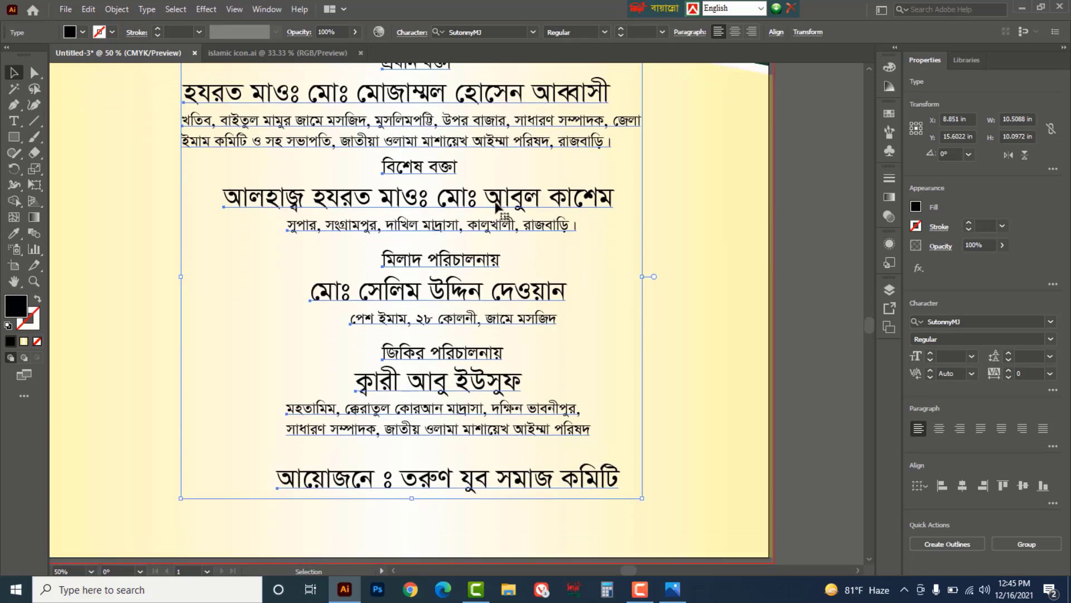
{"action": "left_click_drag", "start_coordinate": [491, 204], "coordinate": [469, 229]}
{"action": "scroll", "coordinate": [642, 227], "scroll_direction": "up", "scroll_amount": 2}
- Draw a rounded bar over the first role heading and fill it dark green, C100 M54 Y100 K0
{"action": "left_click", "coordinate": [646, 229]}
{"action": "scroll", "coordinate": [645, 229], "scroll_direction": "down", "scroll_amount": 2}
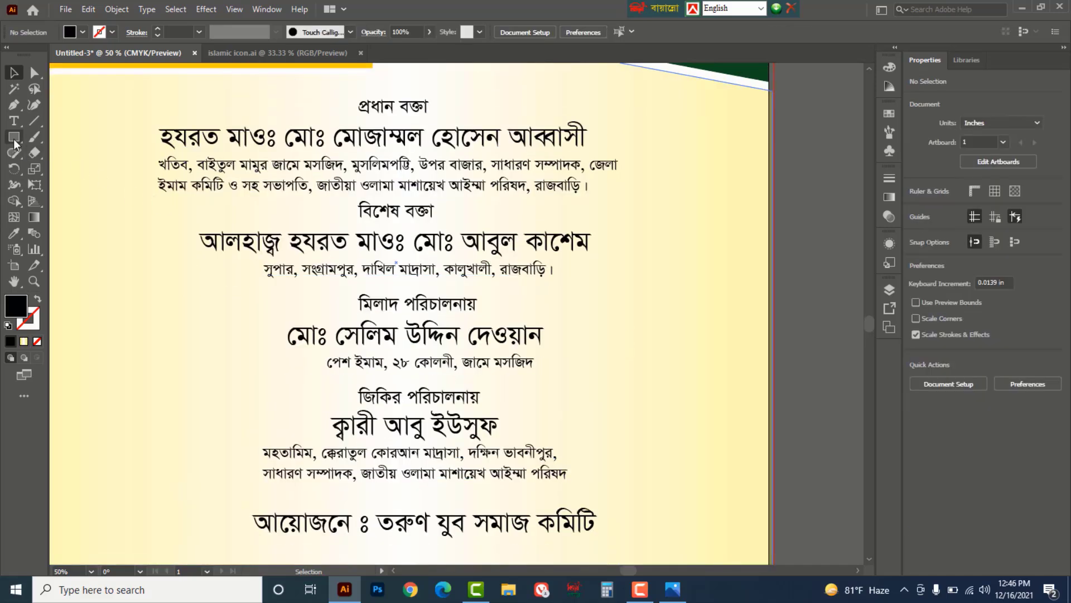
{"action": "left_click", "coordinate": [14, 137]}
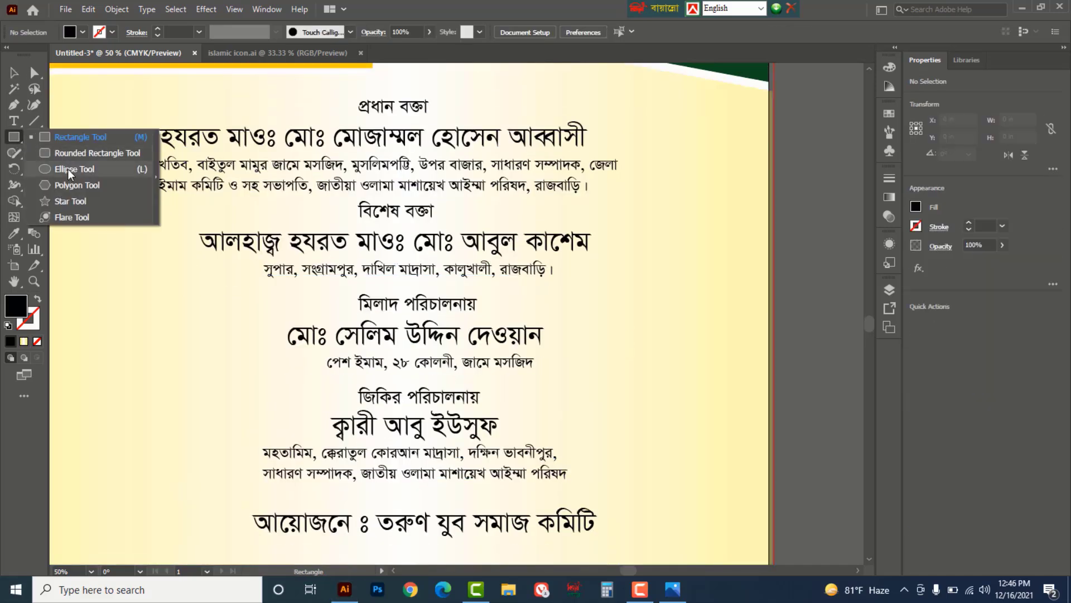
{"action": "left_click", "coordinate": [77, 156]}
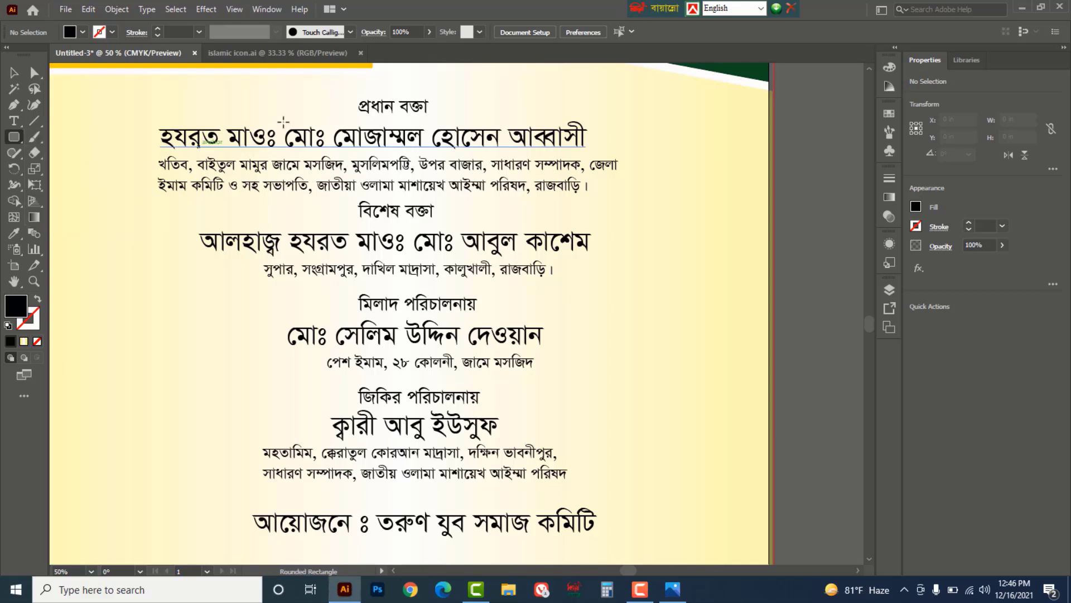
{"action": "left_click_drag", "start_coordinate": [327, 91], "coordinate": [466, 118]}
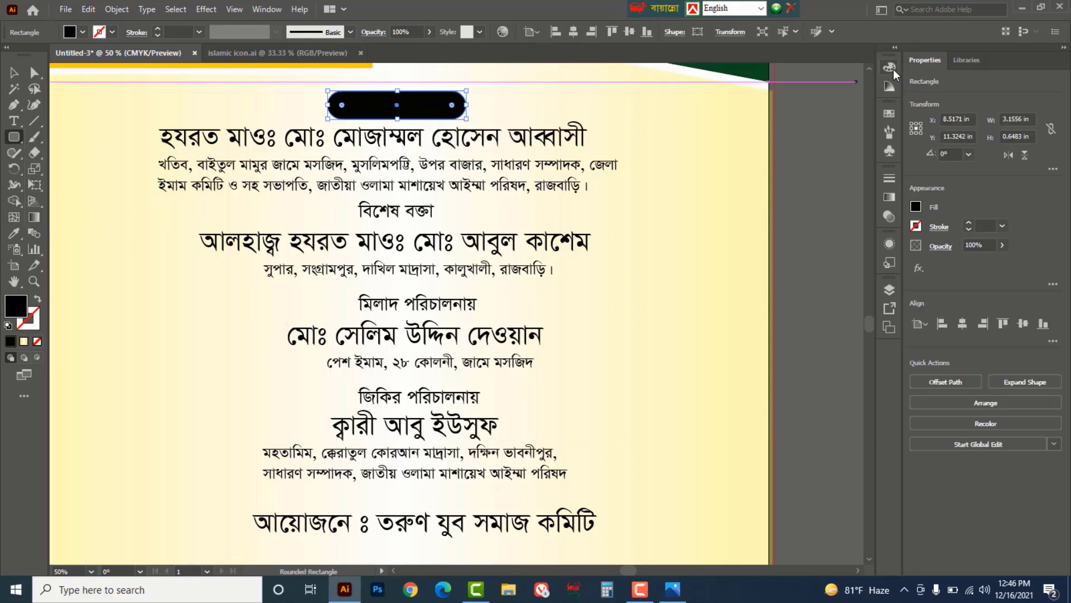
{"action": "left_click", "coordinate": [891, 68]}
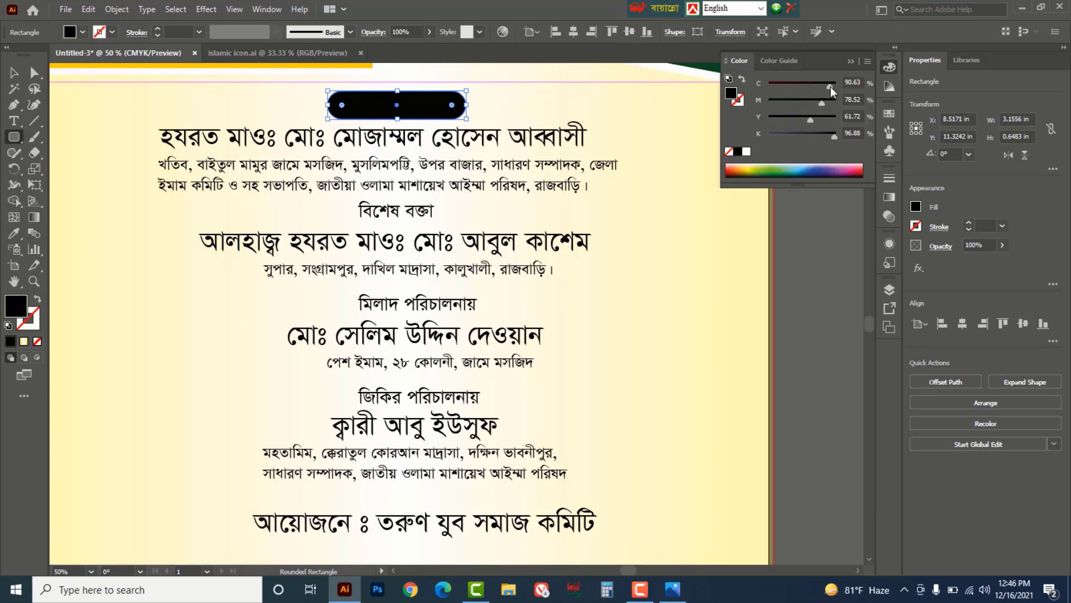
{"action": "left_click_drag", "start_coordinate": [834, 135], "coordinate": [766, 135]}
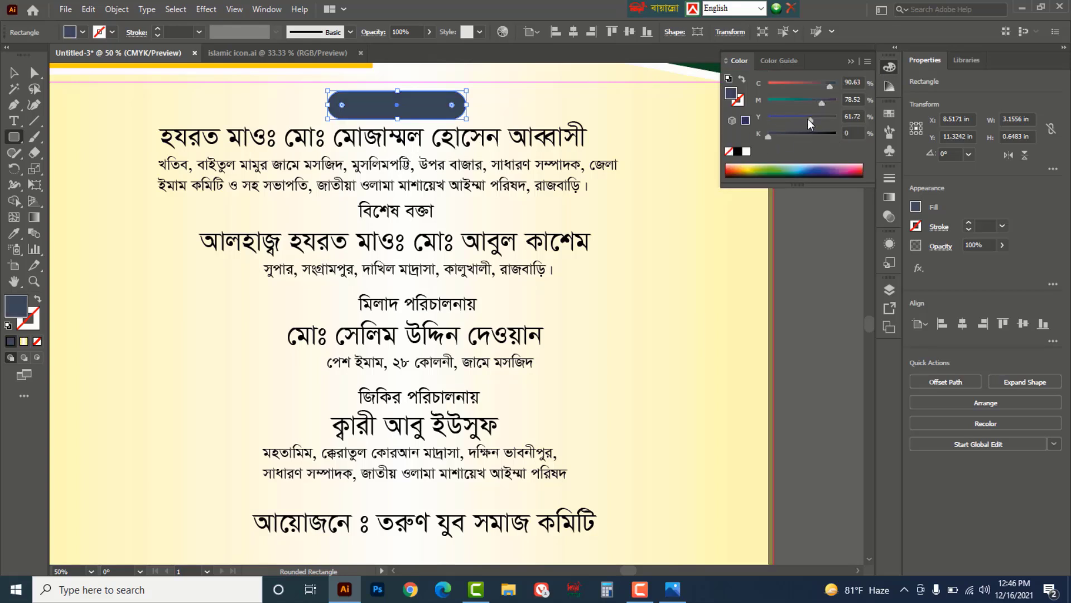
{"action": "left_click_drag", "start_coordinate": [829, 89], "coordinate": [807, 101]}
- Alt-drag copies of the green bar down onto the other role headings
{"action": "key", "text": "v"}
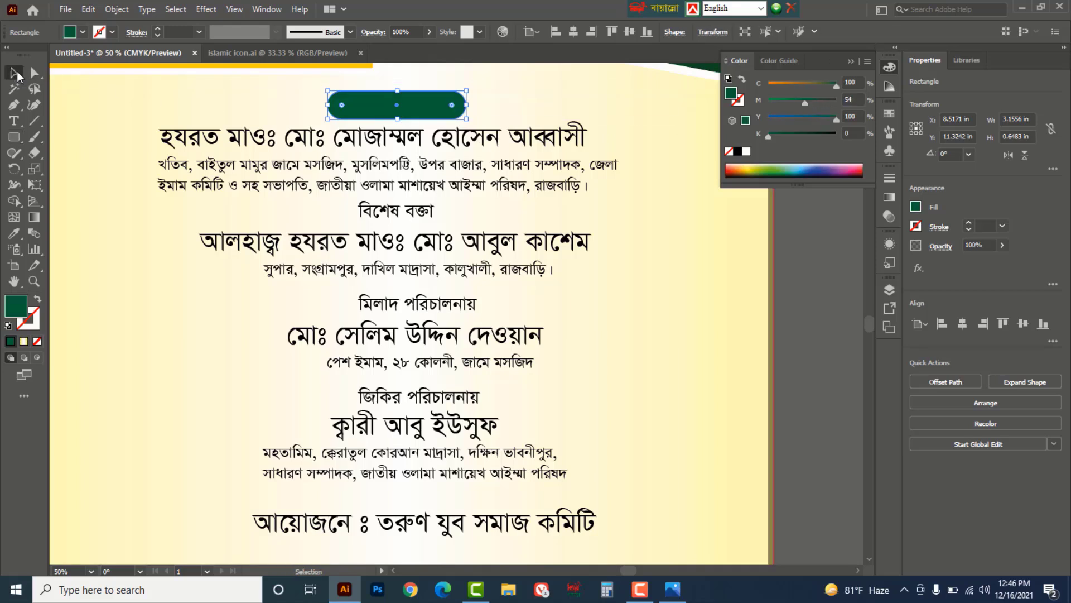
{"action": "left_click", "coordinate": [779, 259]}
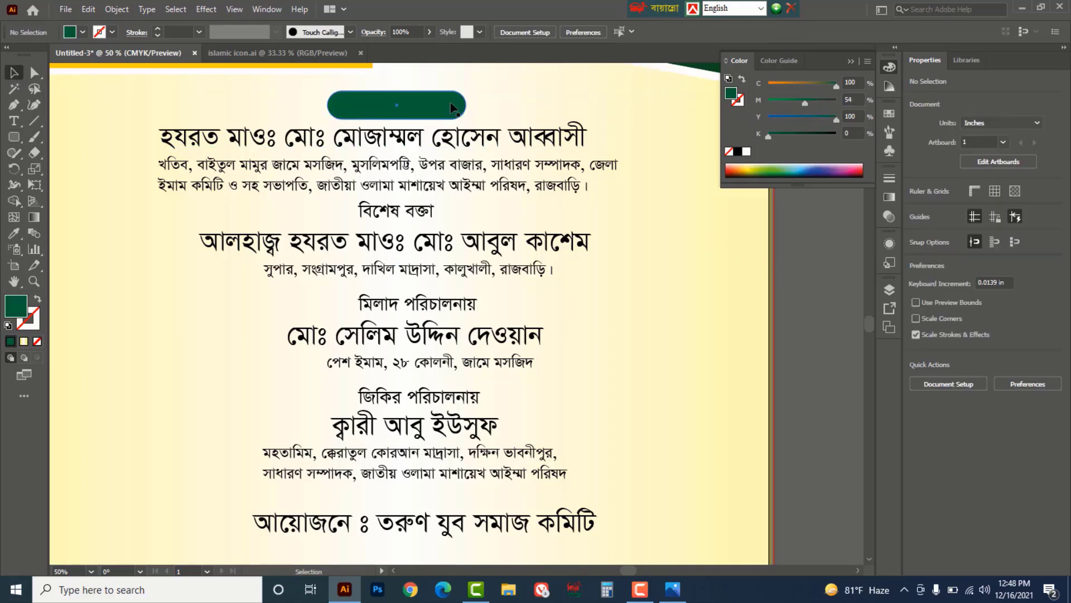
{"action": "left_click_drag", "start_coordinate": [452, 106], "coordinate": [429, 386]}
- Bring the four role labels in front of their green pills
{"action": "key", "text": "a"}
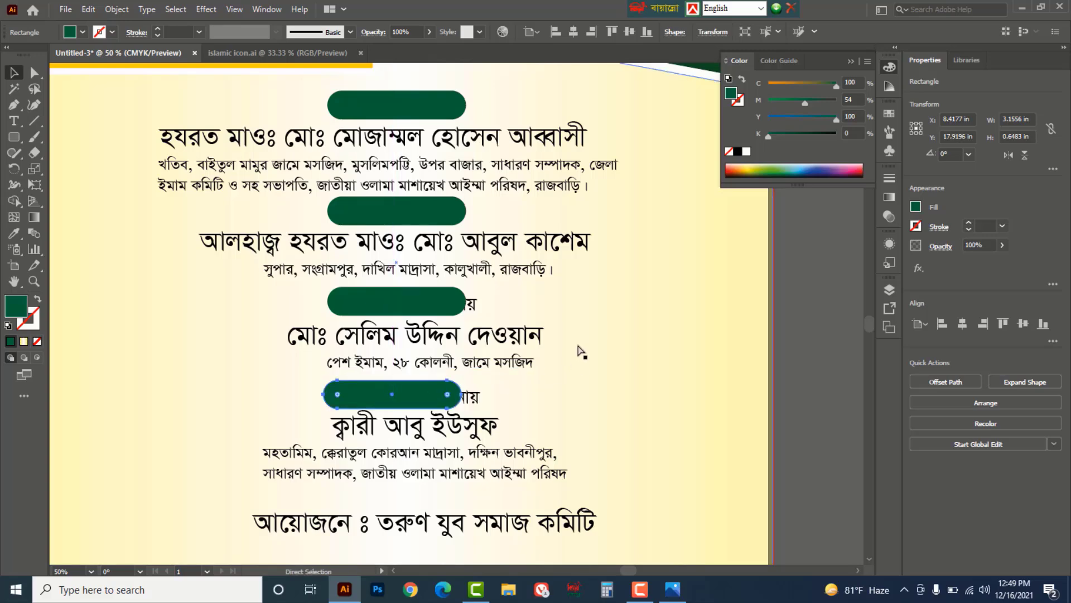
{"action": "key", "text": "v"}
{"action": "key", "text": "ctrl+y"}
{"action": "left_click", "coordinate": [769, 303]}
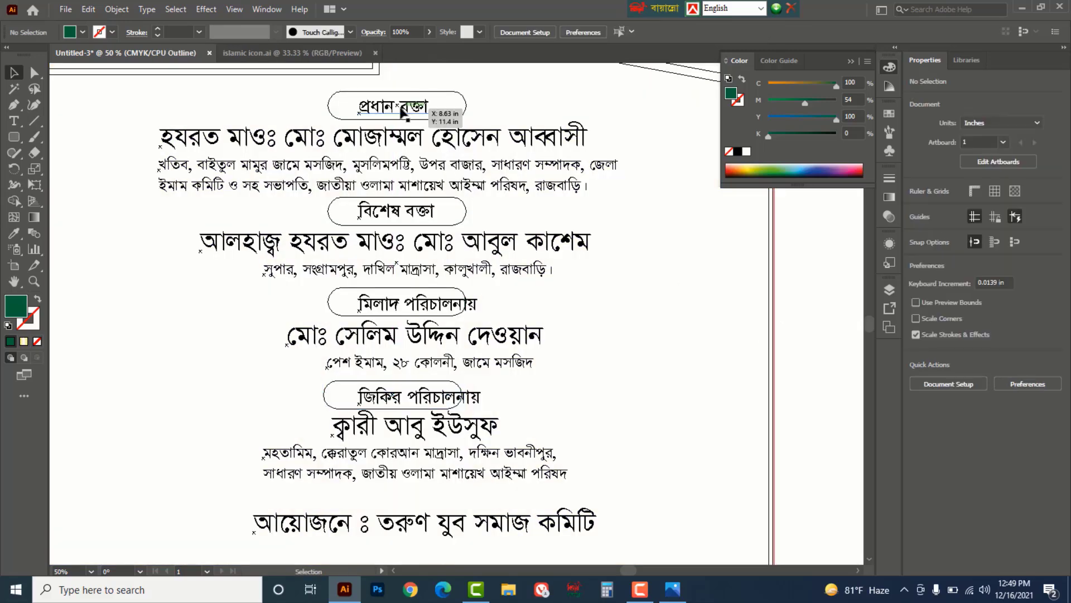
{"action": "left_click", "coordinate": [402, 108]}
{"action": "left_click", "coordinate": [398, 212], "text": "shift"}
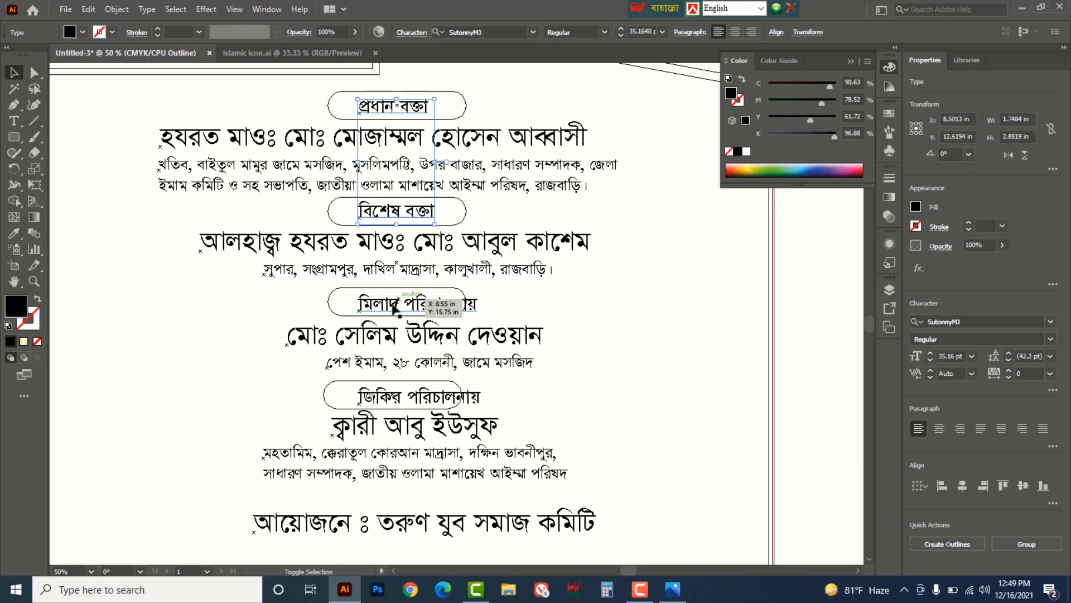
{"action": "left_click", "coordinate": [393, 311], "text": "shift"}
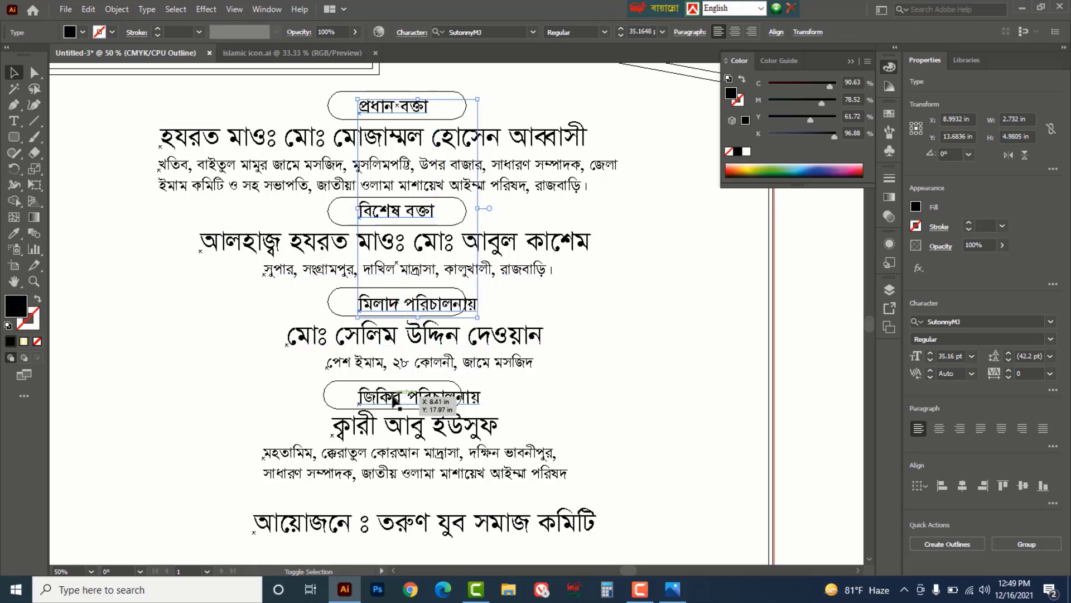
{"action": "left_click", "coordinate": [457, 396], "text": "shift"}
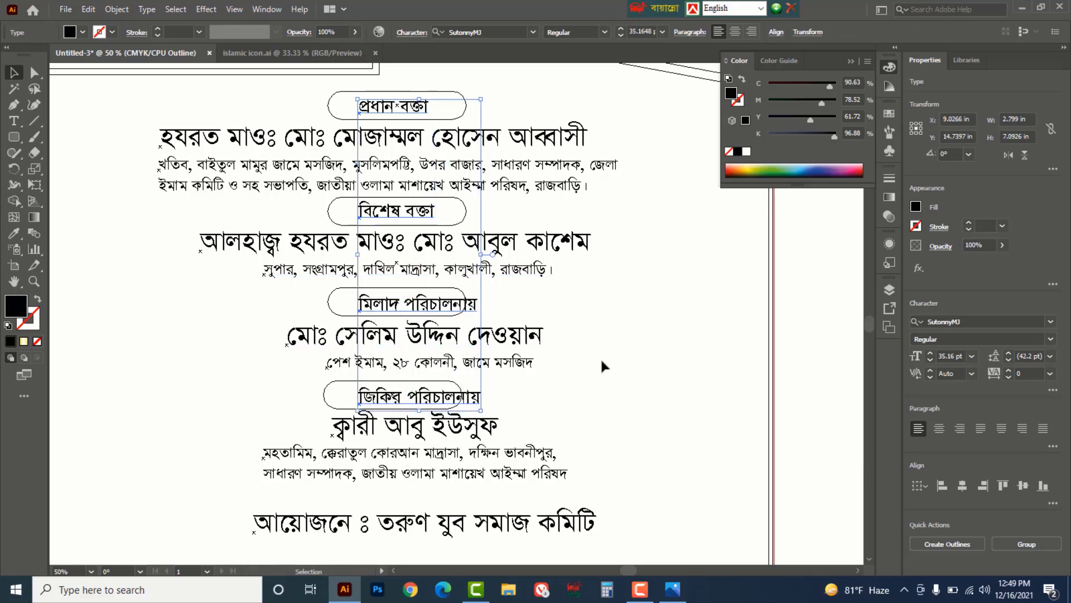
{"action": "key", "text": "ctrl+y"}
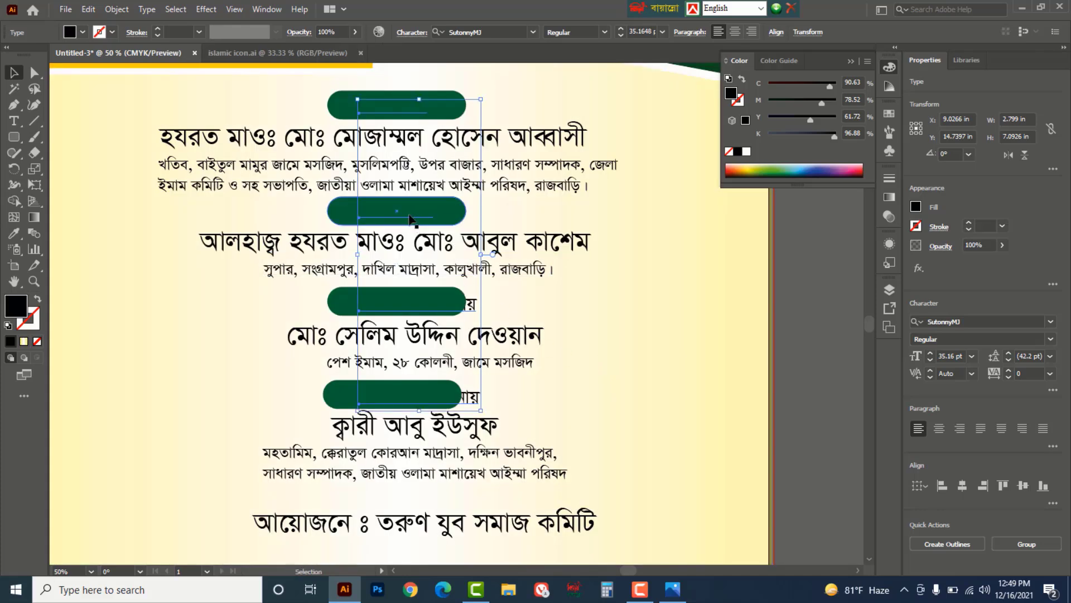
{"action": "right_click", "coordinate": [411, 215]}
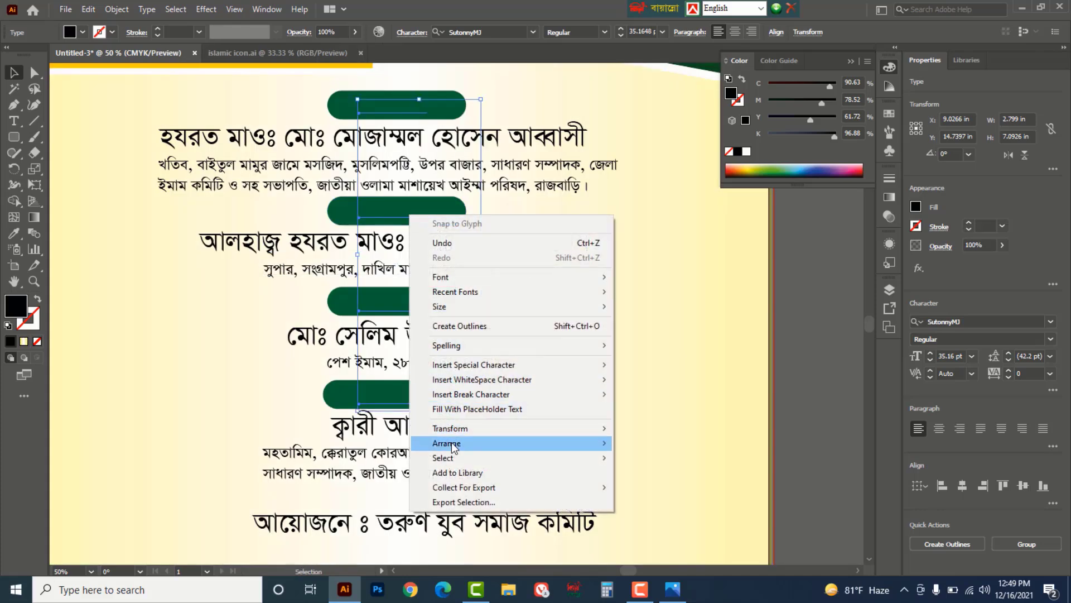
{"action": "mouse_move", "coordinate": [446, 443]}
{"action": "left_click", "coordinate": [678, 444]}
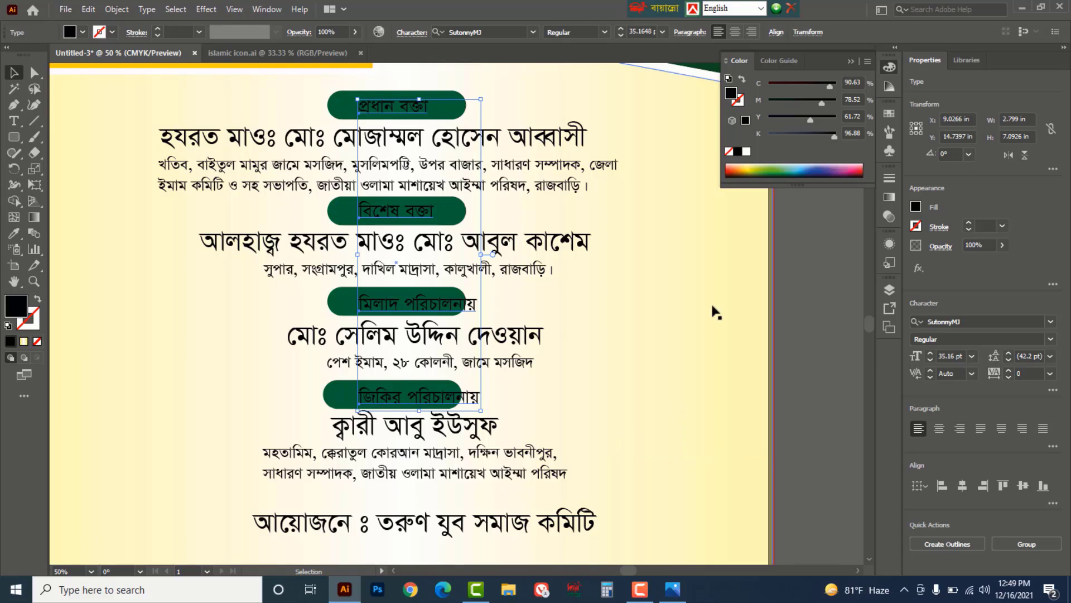
- Make the four role labels white and Bold
{"action": "left_click", "coordinate": [747, 152]}
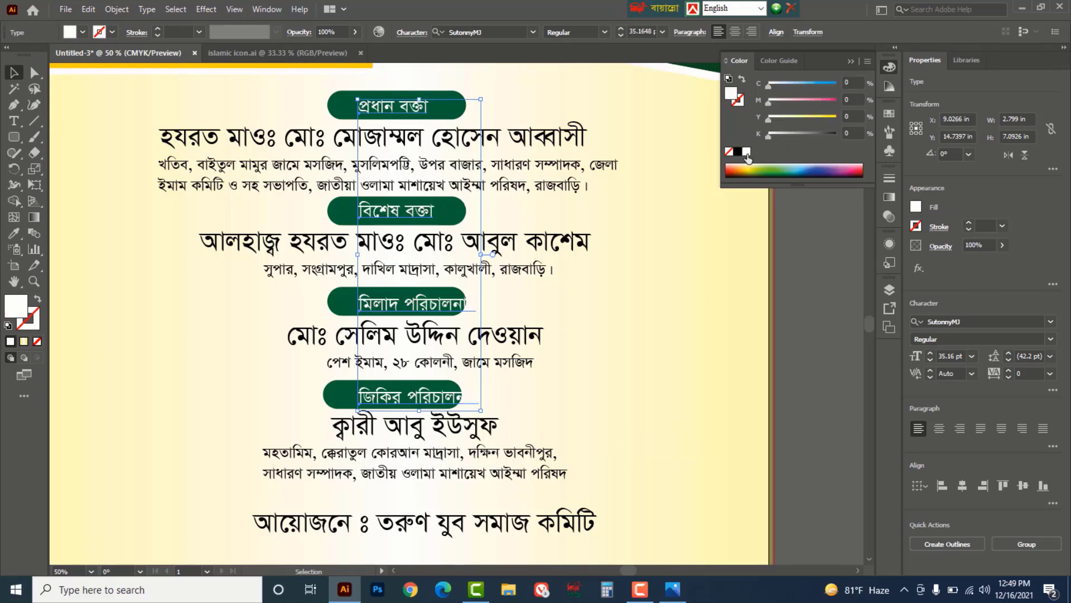
{"action": "left_click", "coordinate": [603, 32]}
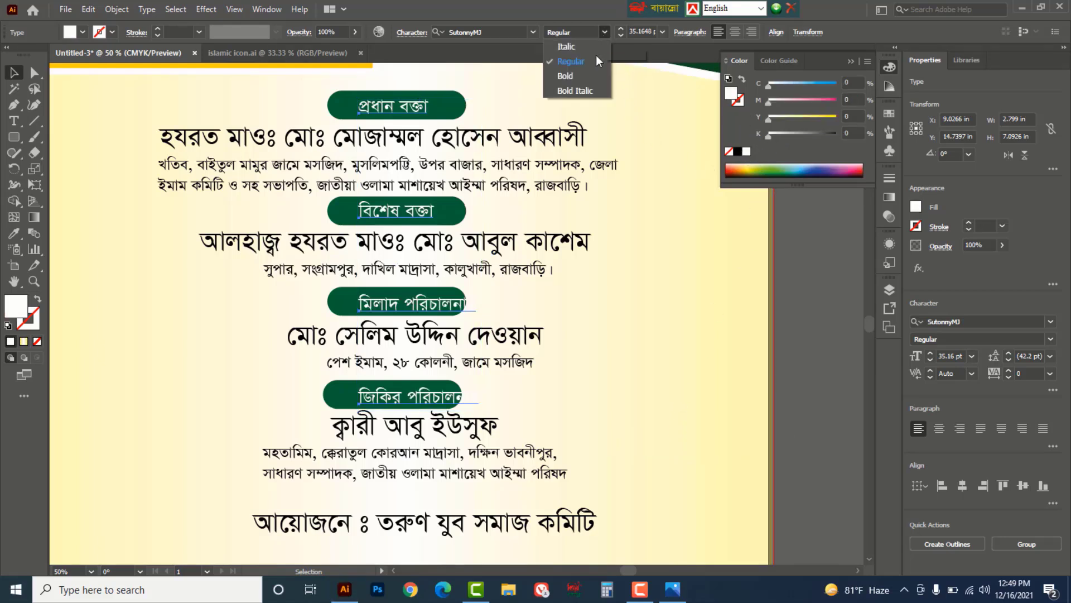
{"action": "left_click", "coordinate": [581, 76]}
- Widen the মিলাদ পরিচালনায় and জিকির পরিচালনায় pills to fit their labels
{"action": "key", "text": "ctrl+shift+a"}
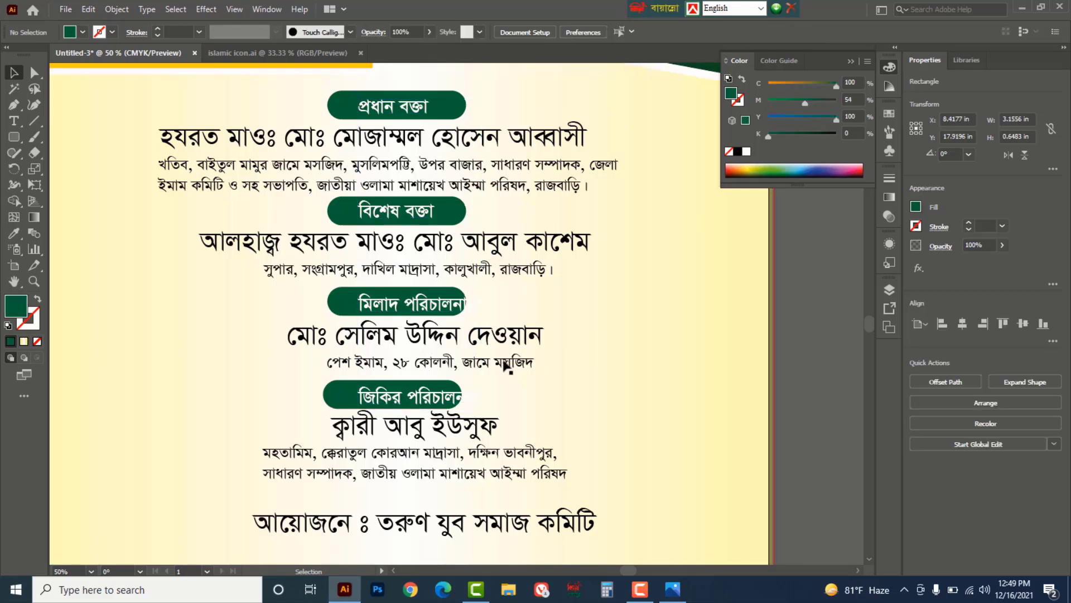
{"action": "left_click", "coordinate": [342, 306]}
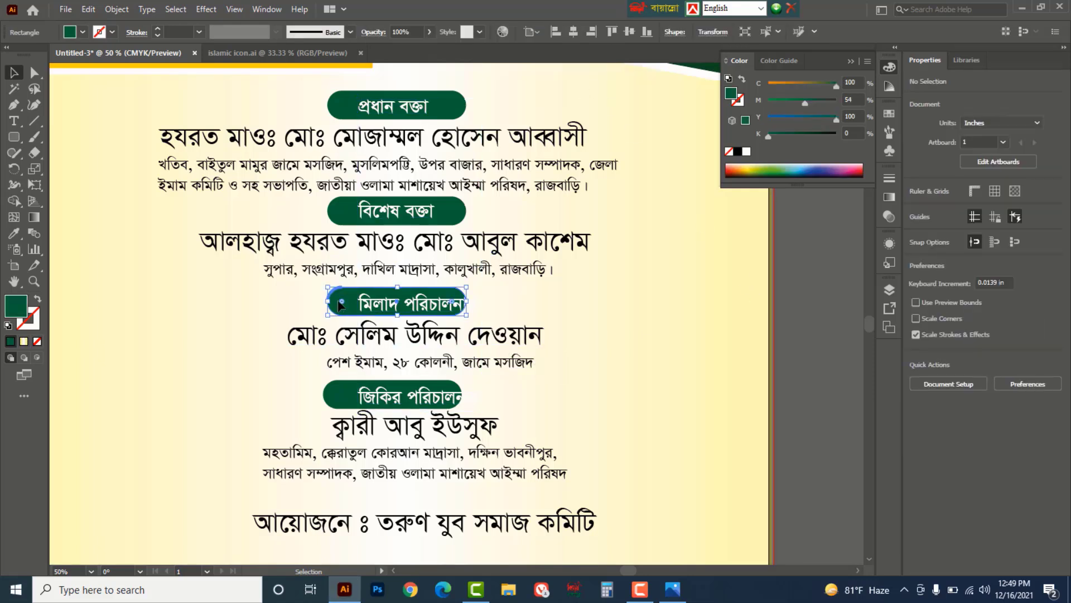
{"action": "left_click", "coordinate": [333, 390], "text": "shift"}
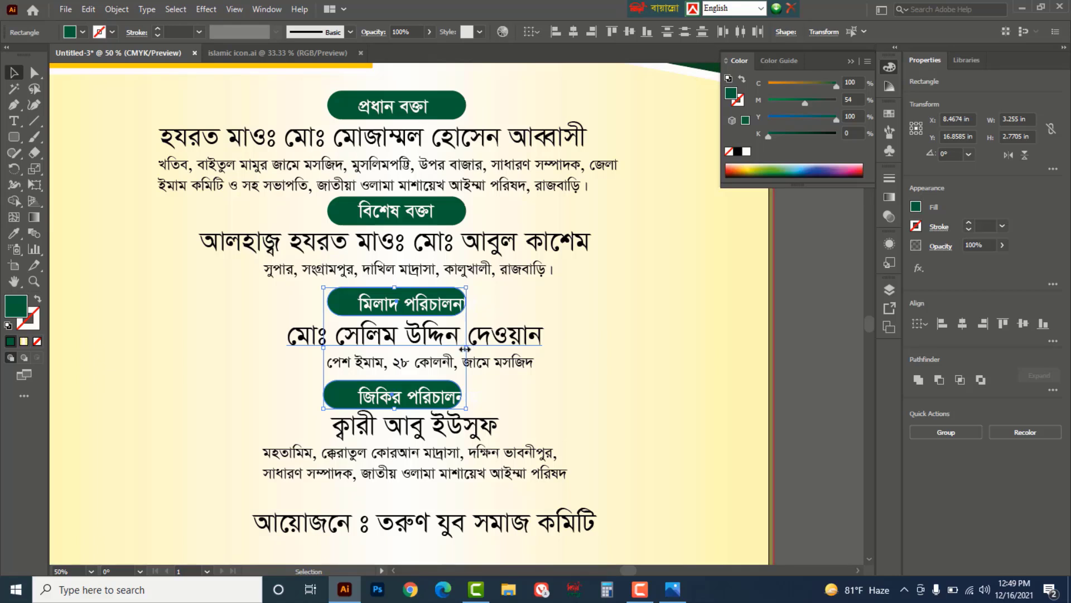
{"action": "left_click_drag", "start_coordinate": [465, 349], "coordinate": [499, 348]}
{"action": "left_click", "coordinate": [800, 357]}
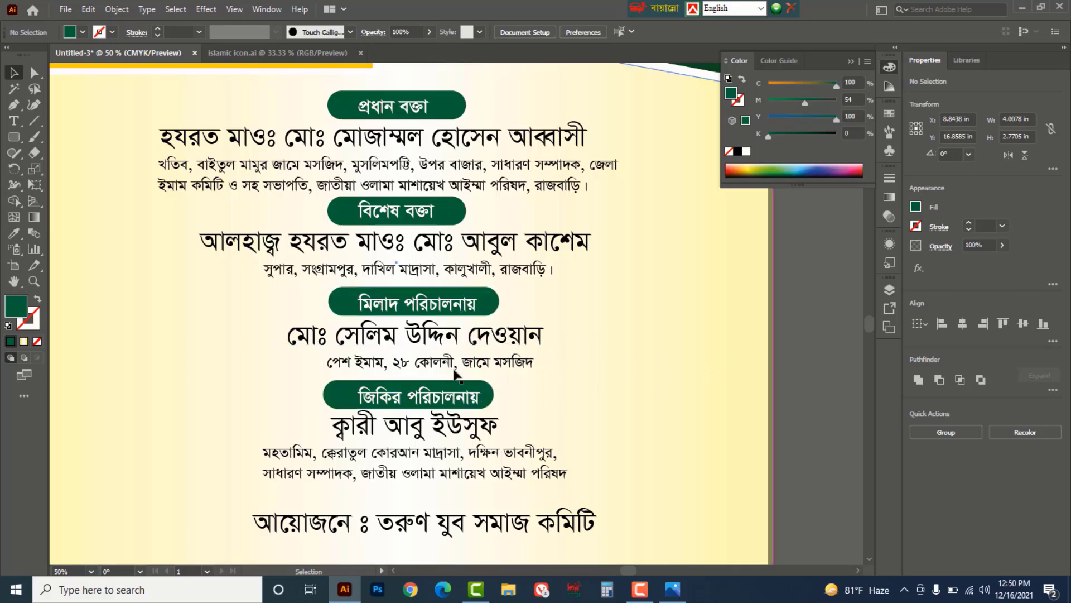
- Nudge the জিকির পরিচালনায় and মিলাদ পরিচালনায় labels left and up onto their pills
{"action": "left_click", "coordinate": [424, 400]}
{"action": "left_click_drag", "start_coordinate": [466, 399], "coordinate": [468, 401]}
{"action": "key", "text": "Left"}
{"action": "key", "text": "Left"}
{"action": "key", "text": "Left"}
{"action": "key", "text": "Left"}
{"action": "key", "text": "Left"}
{"action": "key", "text": "Left"}
{"action": "key", "text": "Left"}
{"action": "key", "text": "Left"}
{"action": "key", "text": "Left"}
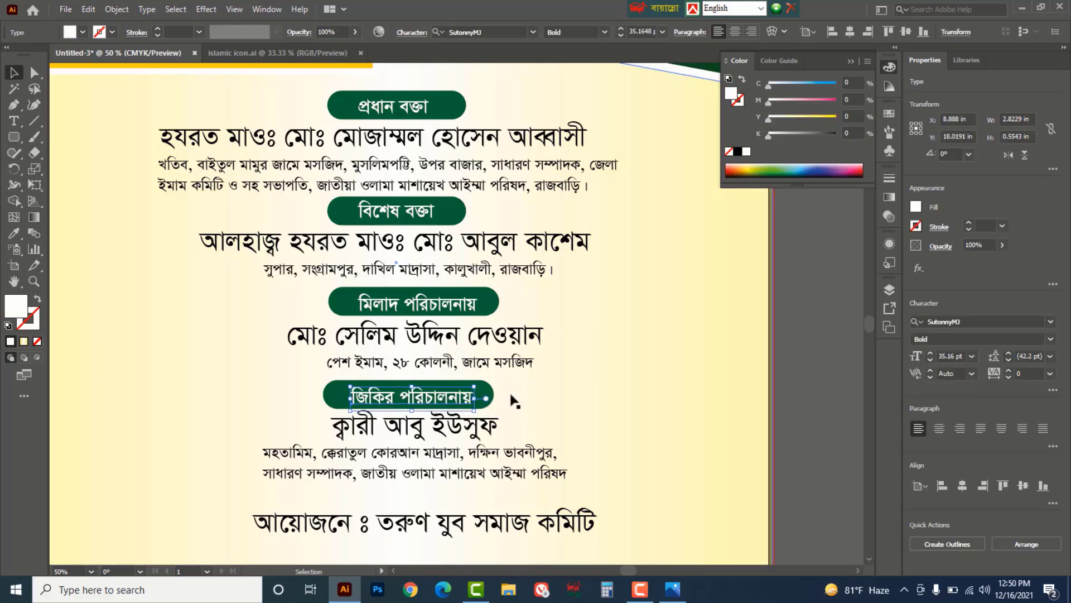
{"action": "key", "text": "Left"}
{"action": "key", "text": "Left"}
{"action": "key", "text": "Left"}
{"action": "key", "text": "Left"}
{"action": "key", "text": "Up"}
{"action": "key", "text": "Up"}
{"action": "key", "text": "Up"}
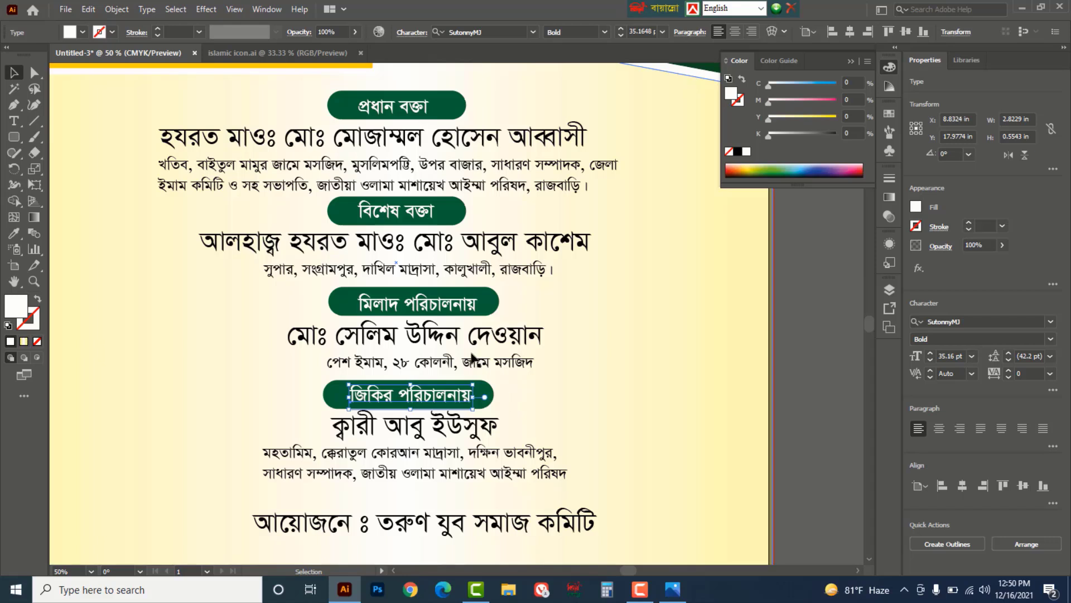
{"action": "left_click", "coordinate": [477, 310]}
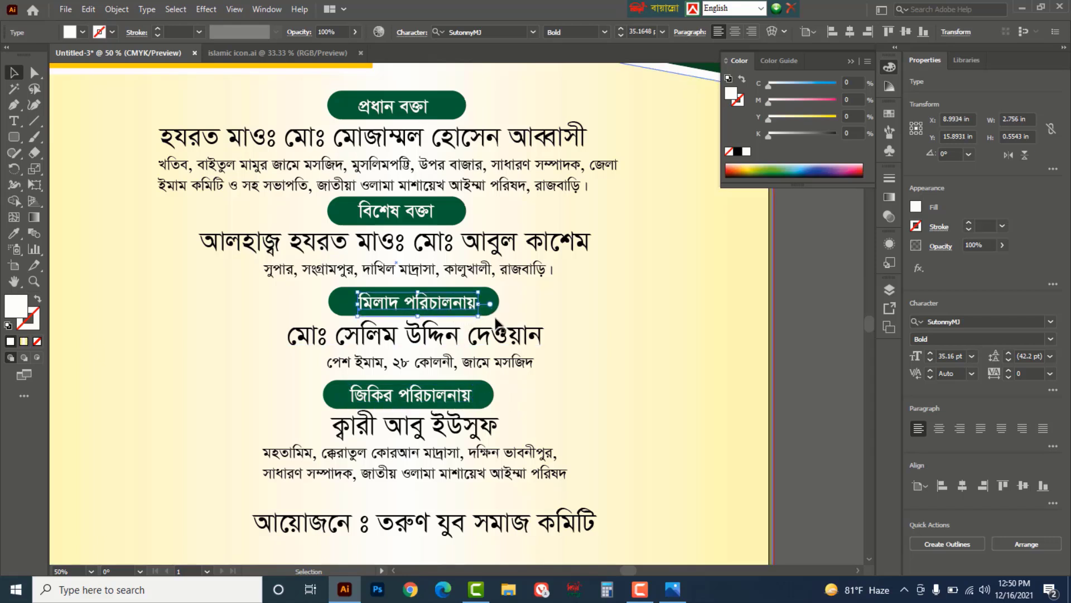
{"action": "key", "text": "Left"}
{"action": "key", "text": "Left"}
{"action": "key", "text": "Left"}
{"action": "key", "text": "Left"}
{"action": "key", "text": "Up"}
{"action": "key", "text": "Up"}
{"action": "key", "text": "Up"}
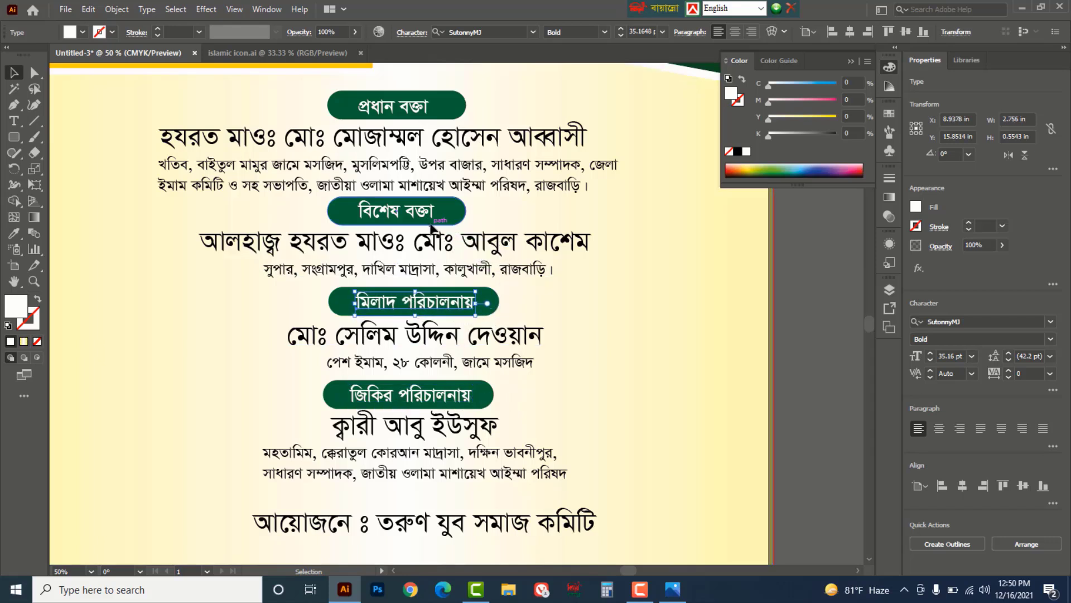
{"action": "left_click", "coordinate": [816, 356]}
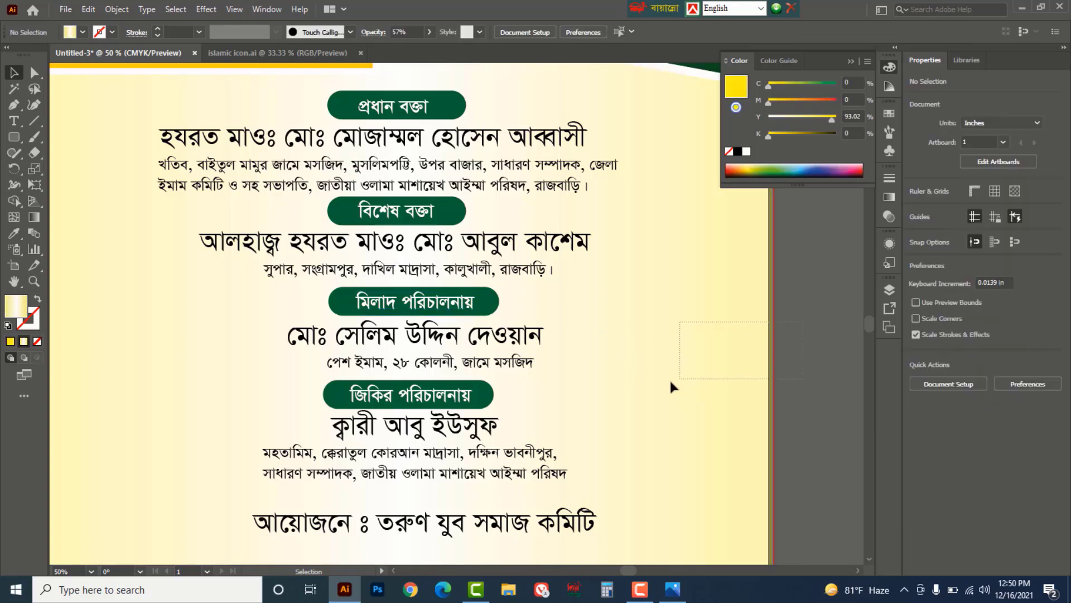
- Lock the background gradient shape with Object > Lock > Selection
{"action": "left_click_drag", "start_coordinate": [671, 382], "coordinate": [692, 384]}
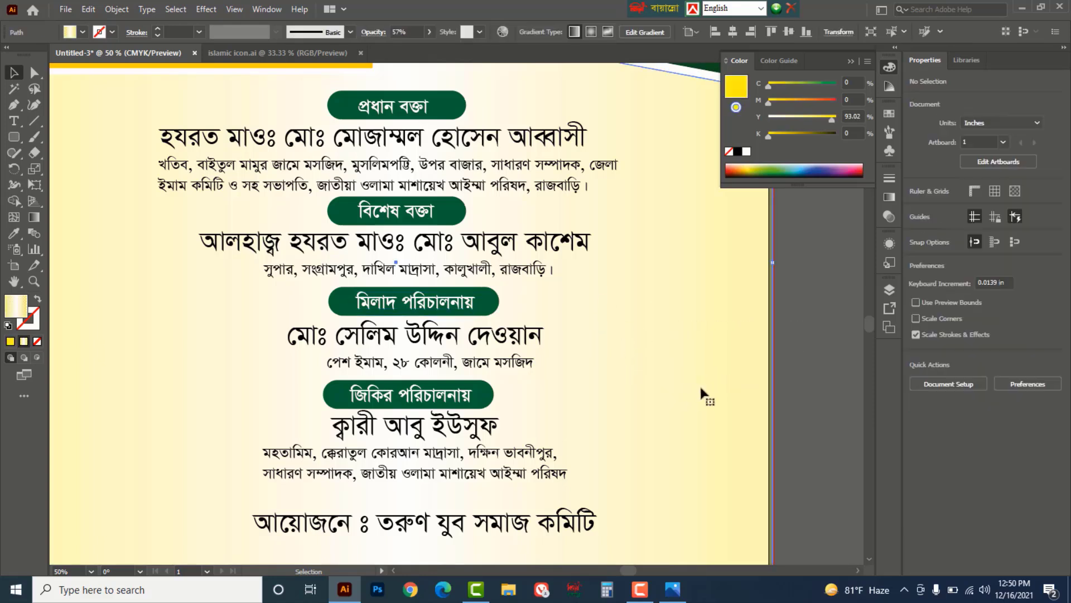
{"action": "left_click", "coordinate": [120, 10]}
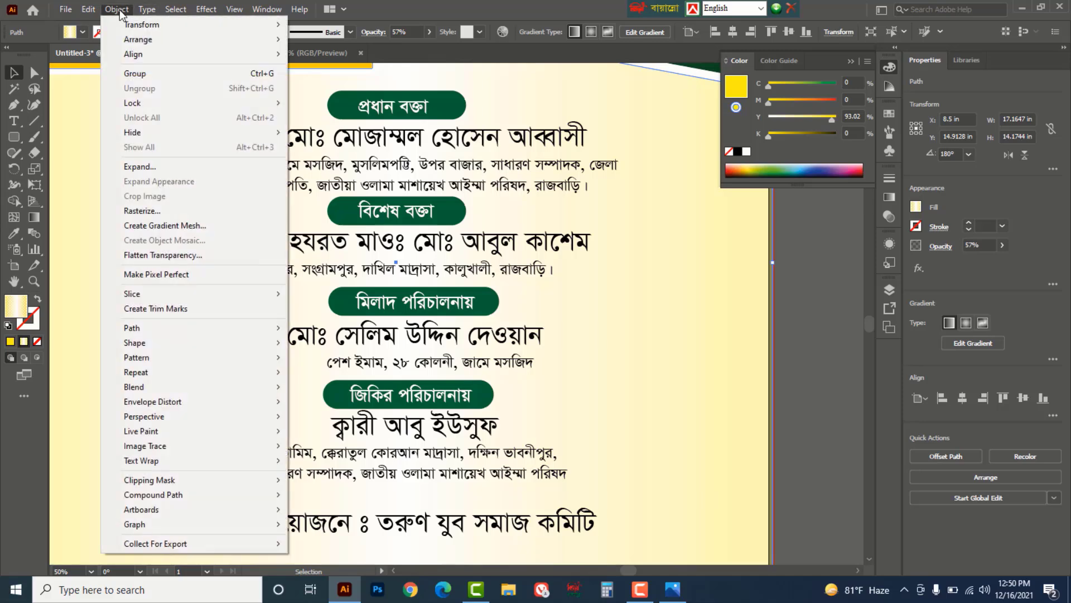
{"action": "mouse_move", "coordinate": [138, 103]}
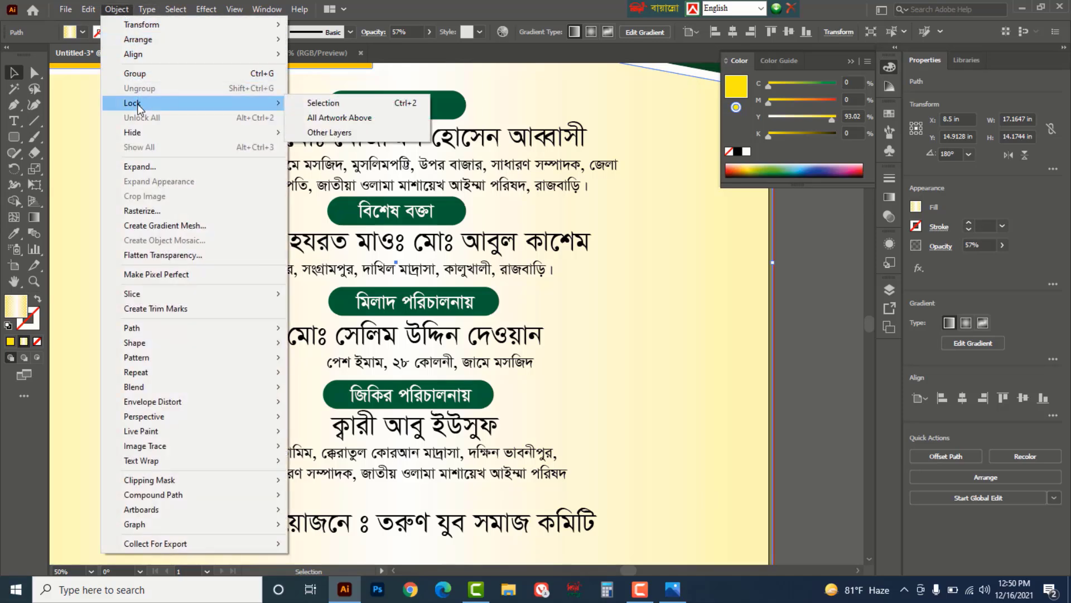
{"action": "left_click", "coordinate": [400, 103]}
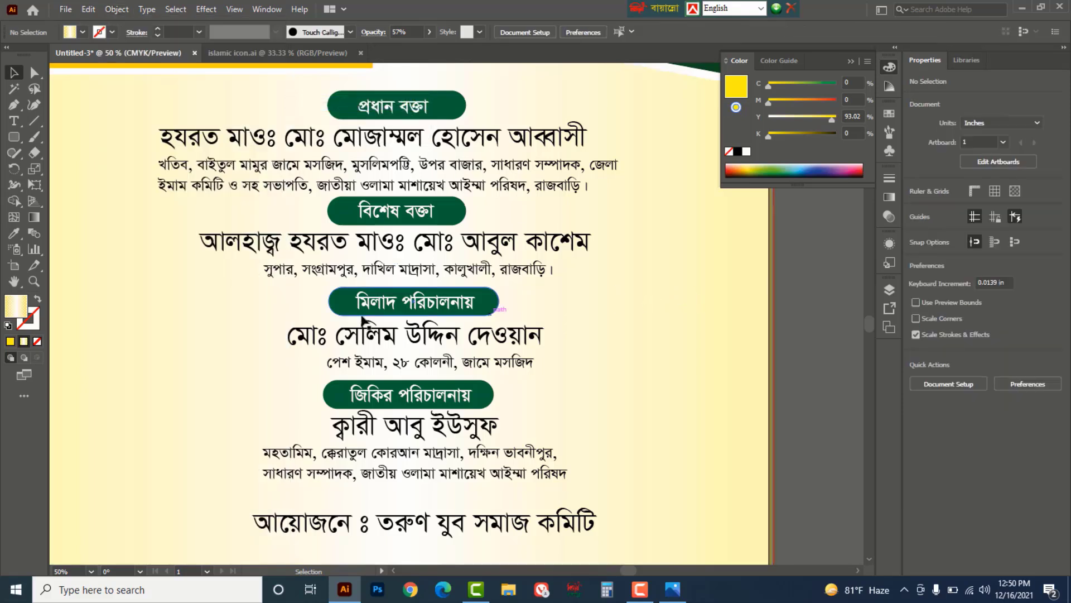
- Shift the মিলাদ পরিচালনায় and জিকির পরিচালনায় buttons slightly left
{"action": "left_click_drag", "start_coordinate": [306, 291], "coordinate": [368, 343]}
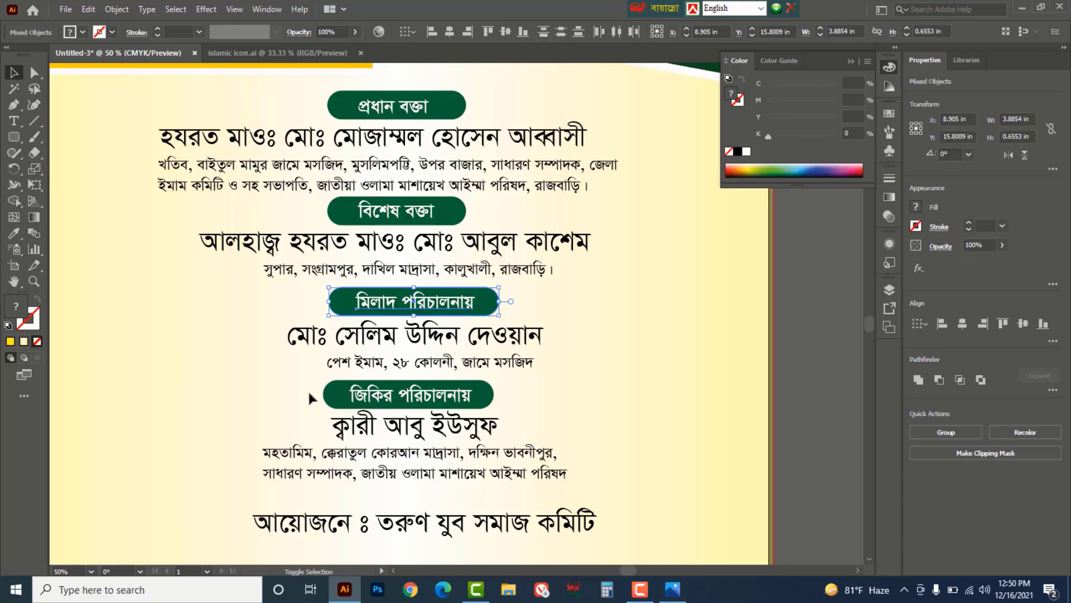
{"action": "left_click", "coordinate": [447, 399], "text": "shift"}
{"action": "left_click_drag", "start_coordinate": [449, 400], "coordinate": [438, 403]}
- Set the headline name line in Li Shamim Cholontika ANSI V1 and shift it slightly left
{"action": "left_click", "coordinate": [657, 391]}
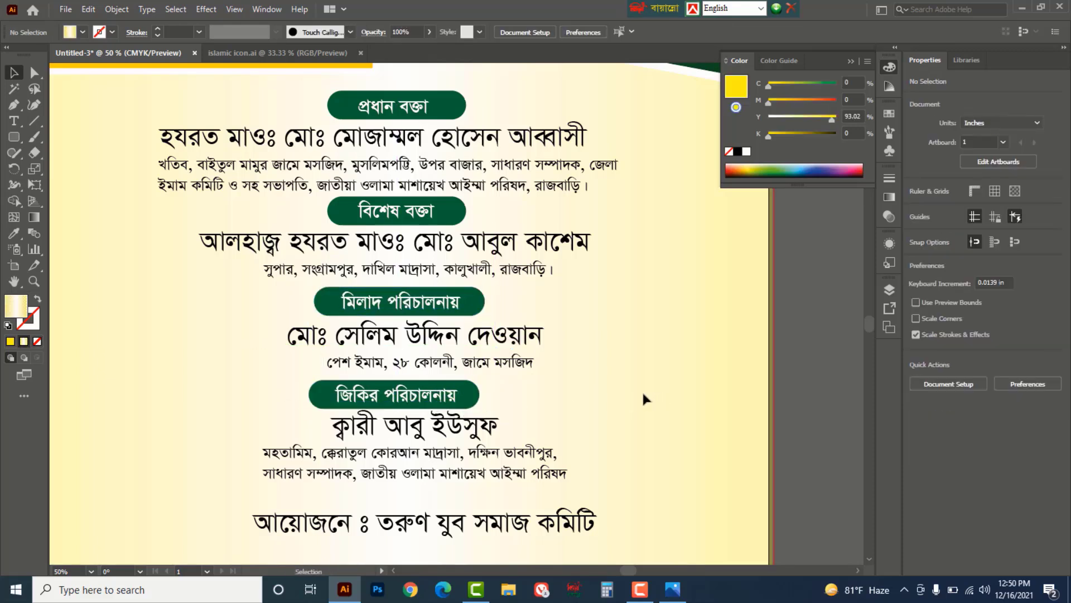
{"action": "left_click", "coordinate": [489, 142]}
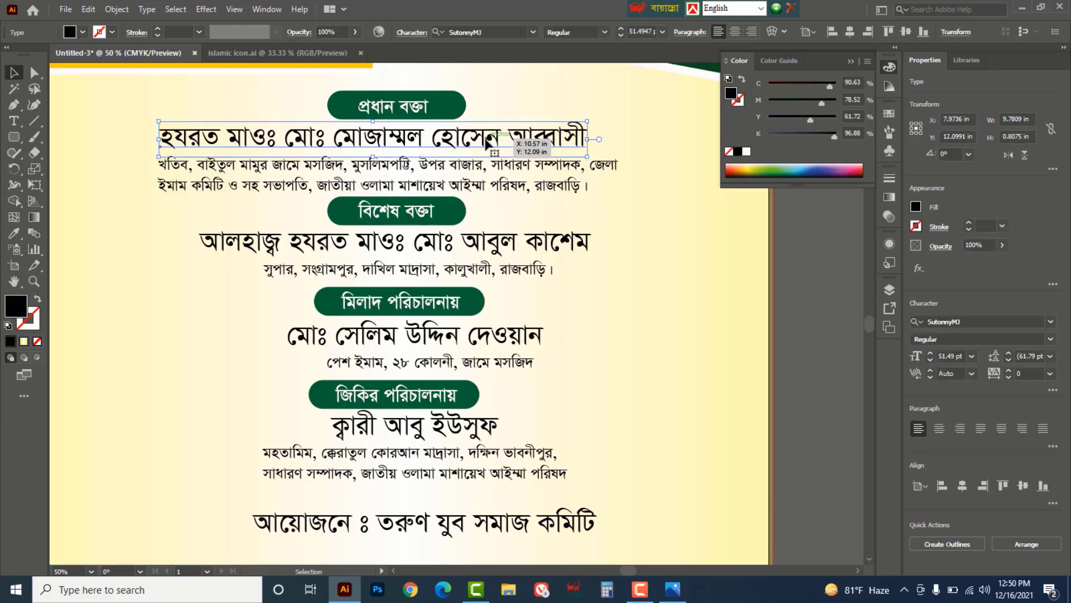
{"action": "left_click", "coordinate": [533, 34]}
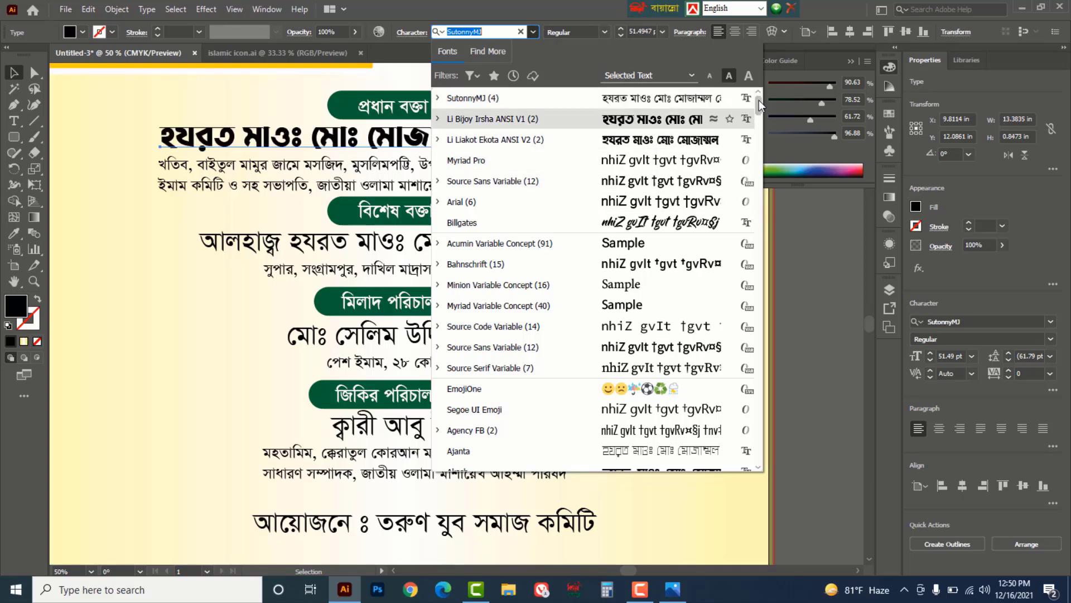
{"action": "left_click_drag", "start_coordinate": [759, 103], "coordinate": [757, 286]}
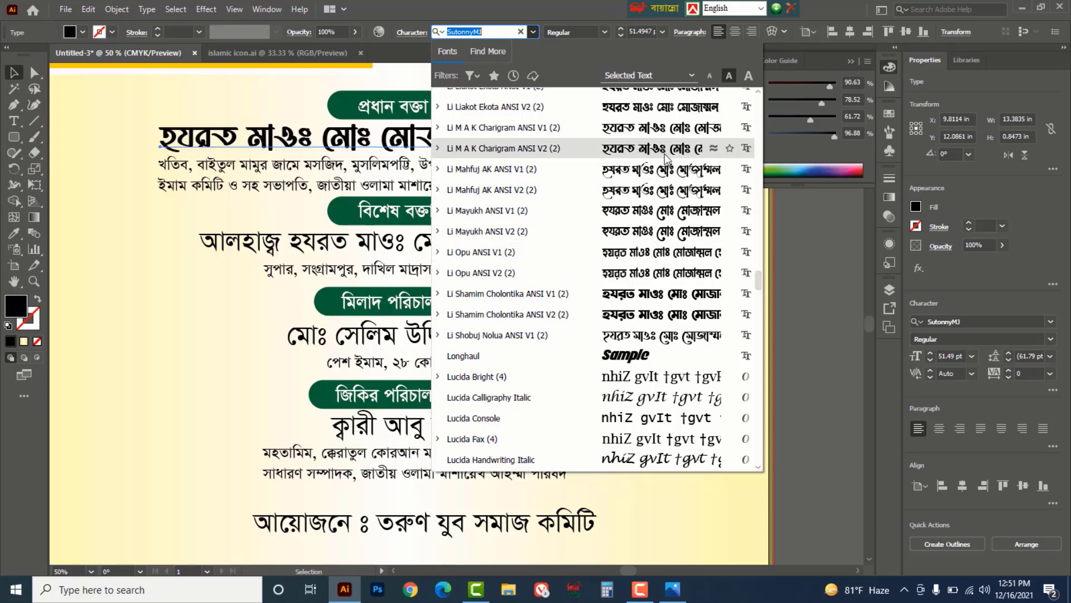
{"action": "left_click", "coordinate": [653, 294]}
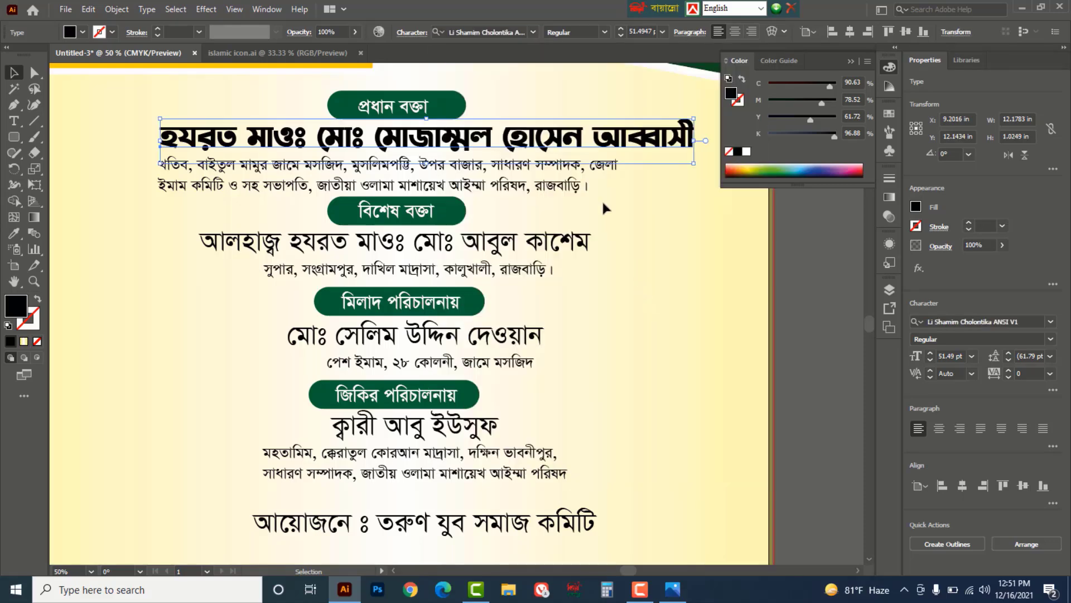
{"action": "left_click_drag", "start_coordinate": [628, 131], "coordinate": [591, 131]}
- Apply the headline's Li Shamim Cholontika font to the three name lines and organiser line with the Eyedropper
{"action": "left_click", "coordinate": [550, 243]}
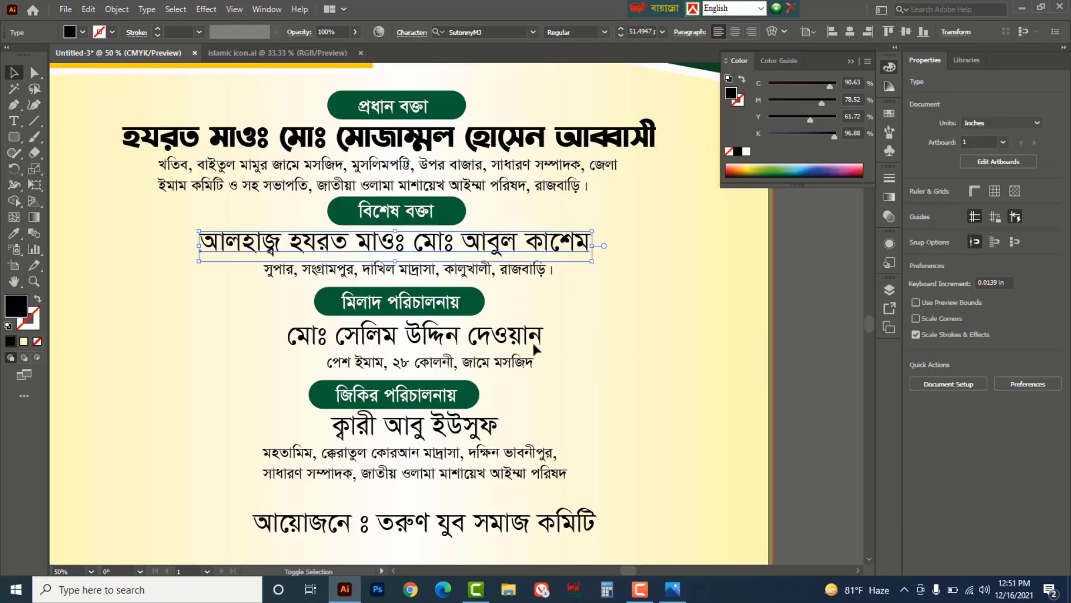
{"action": "left_click", "coordinate": [533, 338], "text": "shift"}
{"action": "left_click", "coordinate": [495, 432], "text": "shift"}
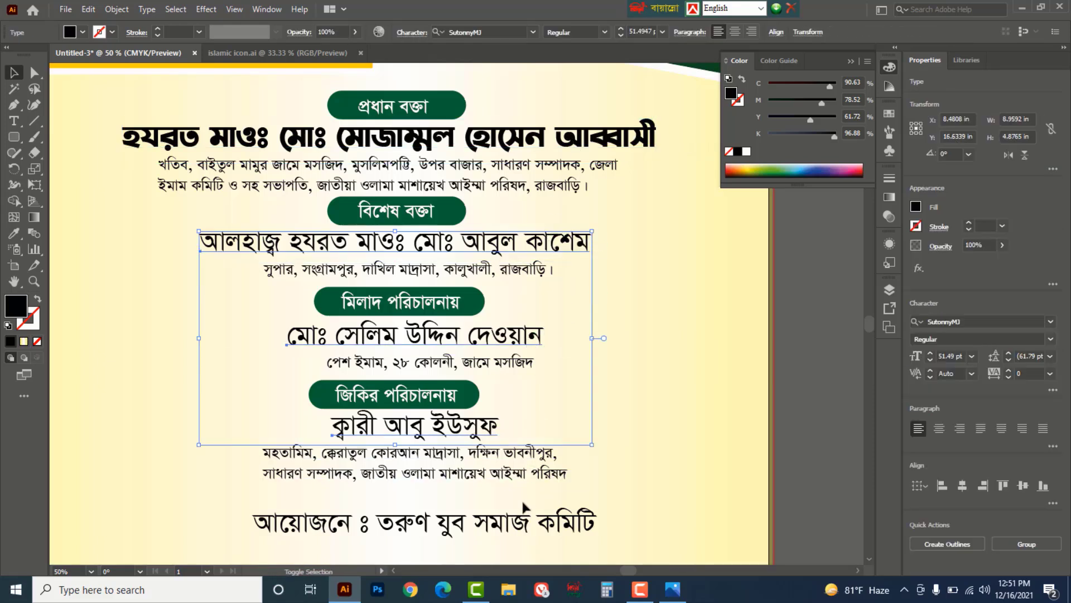
{"action": "left_click", "coordinate": [523, 525], "text": "shift"}
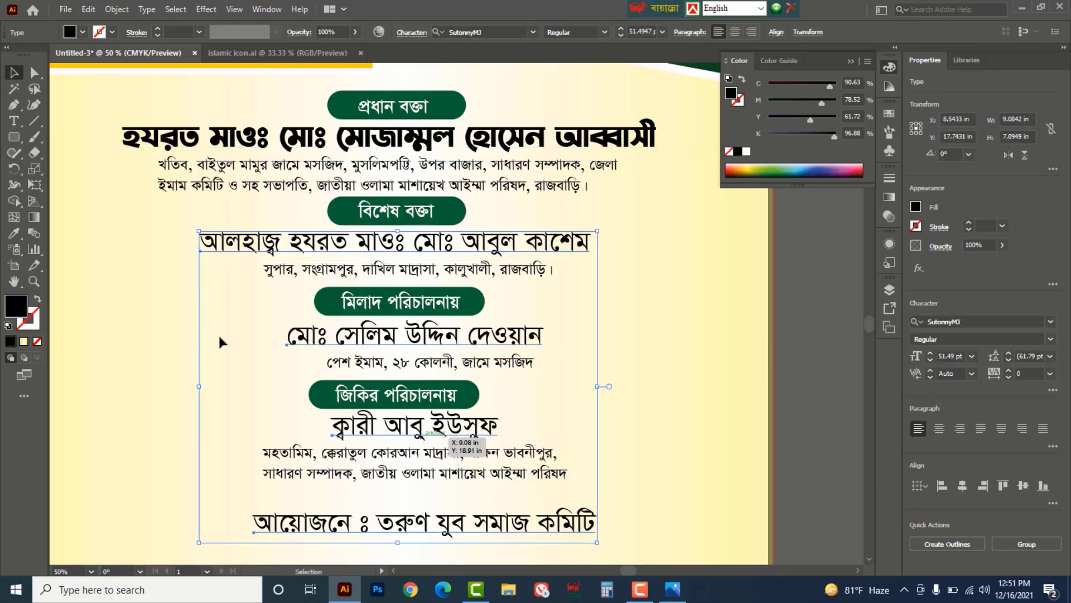
{"action": "left_click", "coordinate": [13, 235]}
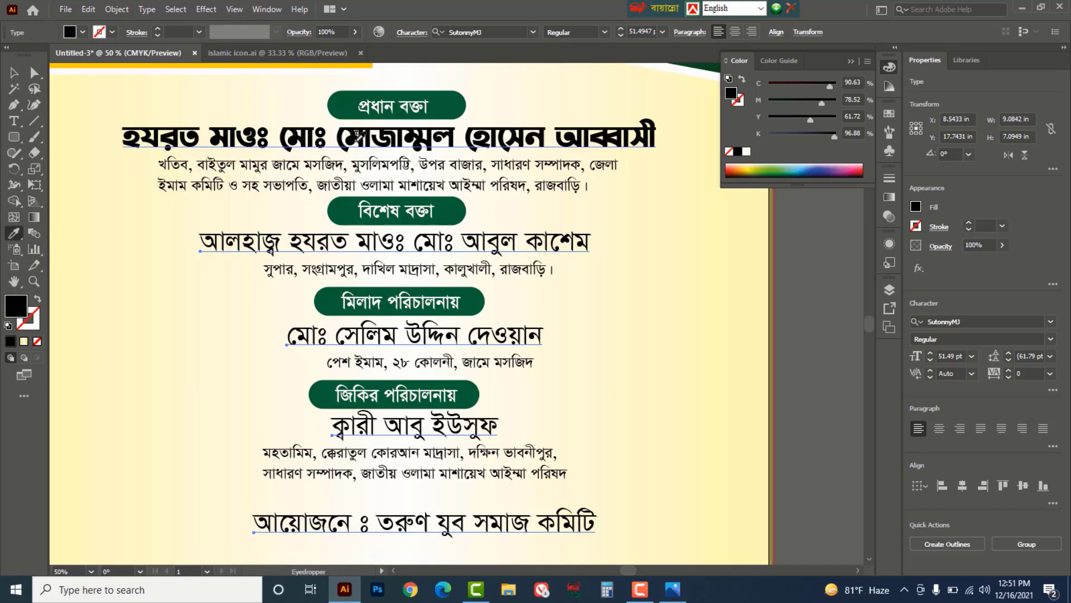
{"action": "left_click", "coordinate": [355, 139]}
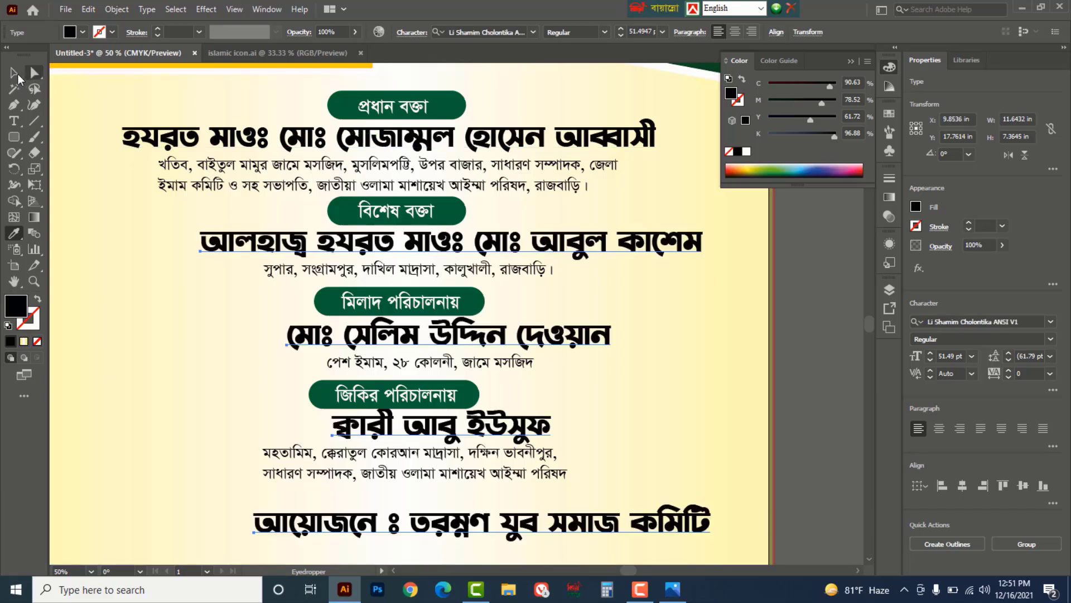
{"action": "left_click", "coordinate": [14, 73]}
{"action": "left_click", "coordinate": [819, 330]}
{"action": "left_click_drag", "start_coordinate": [547, 346], "coordinate": [504, 346]}
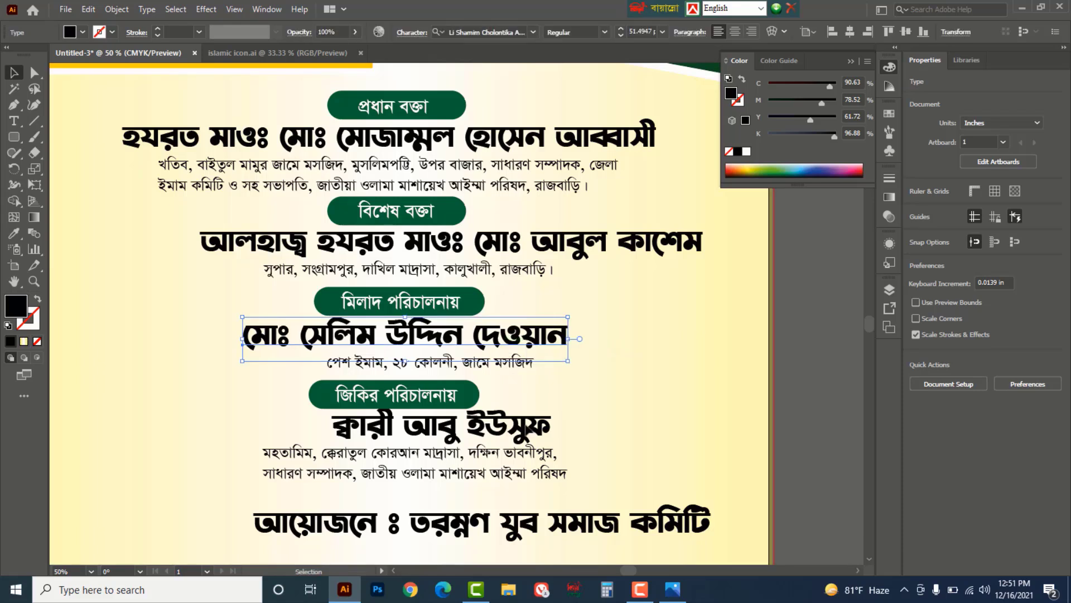
{"action": "left_click_drag", "start_coordinate": [527, 433], "coordinate": [486, 435]}
{"action": "left_click_drag", "start_coordinate": [559, 524], "coordinate": [516, 524]}
{"action": "left_click", "coordinate": [478, 436]}
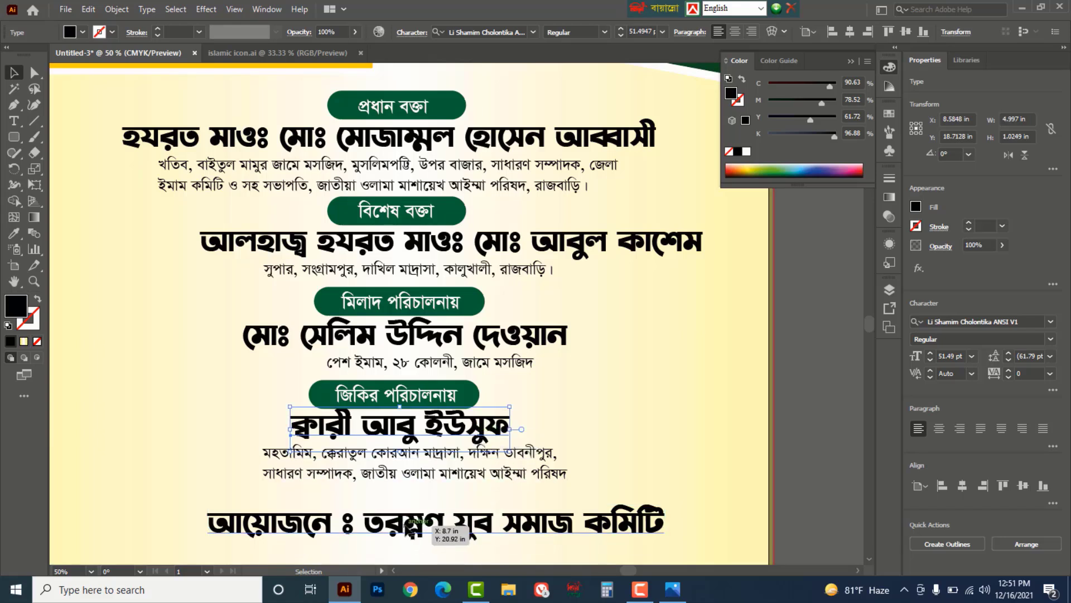
{"action": "left_click", "coordinate": [427, 533]}
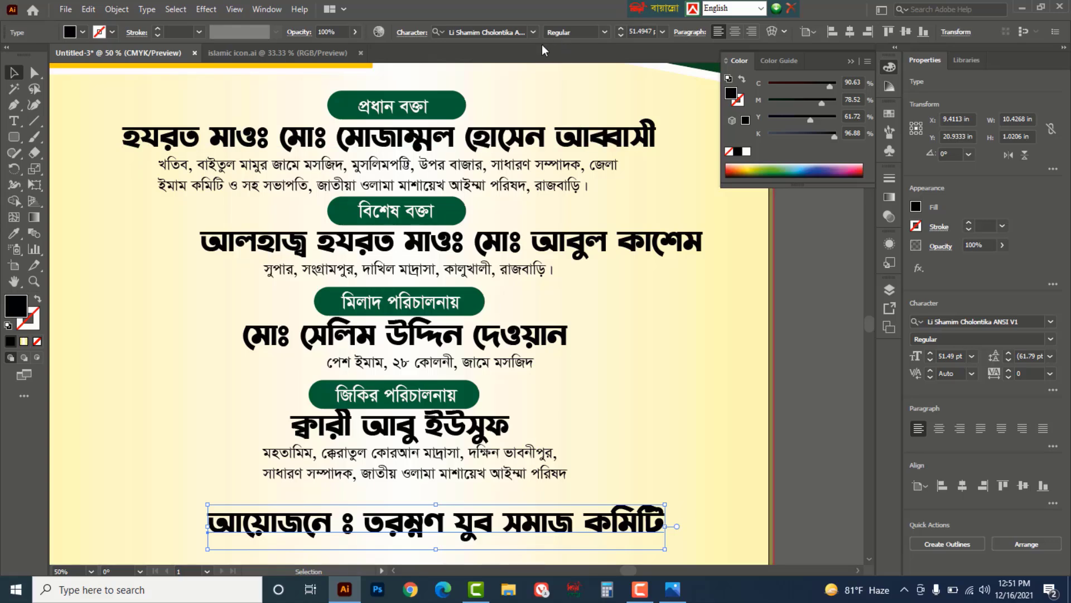
- Set the organiser line in Li Liakot Ekota ANSI V2
{"action": "left_click", "coordinate": [534, 32]}
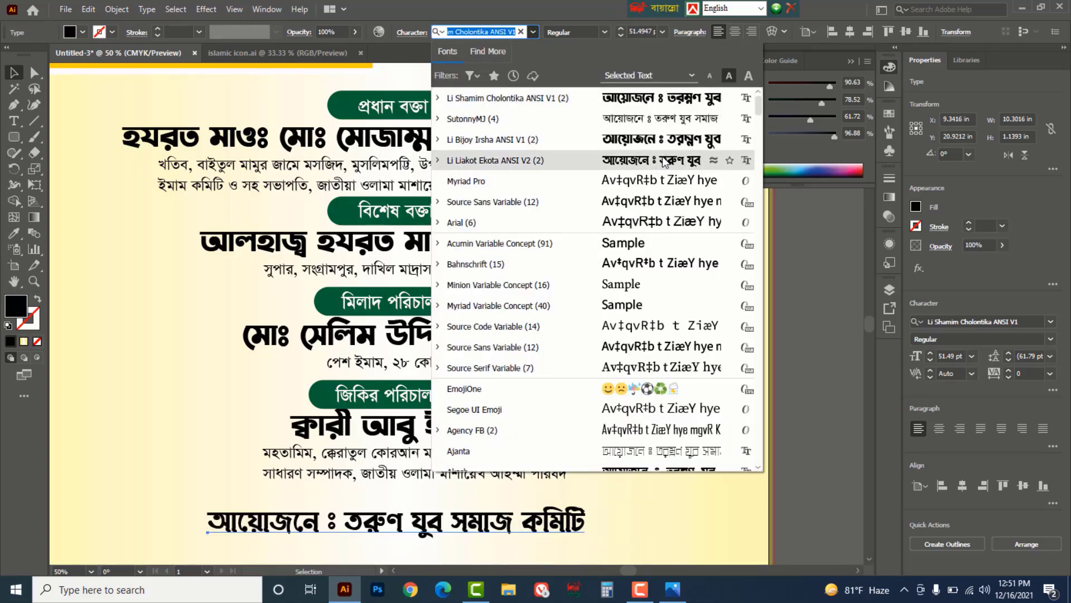
{"action": "left_click", "coordinate": [663, 160]}
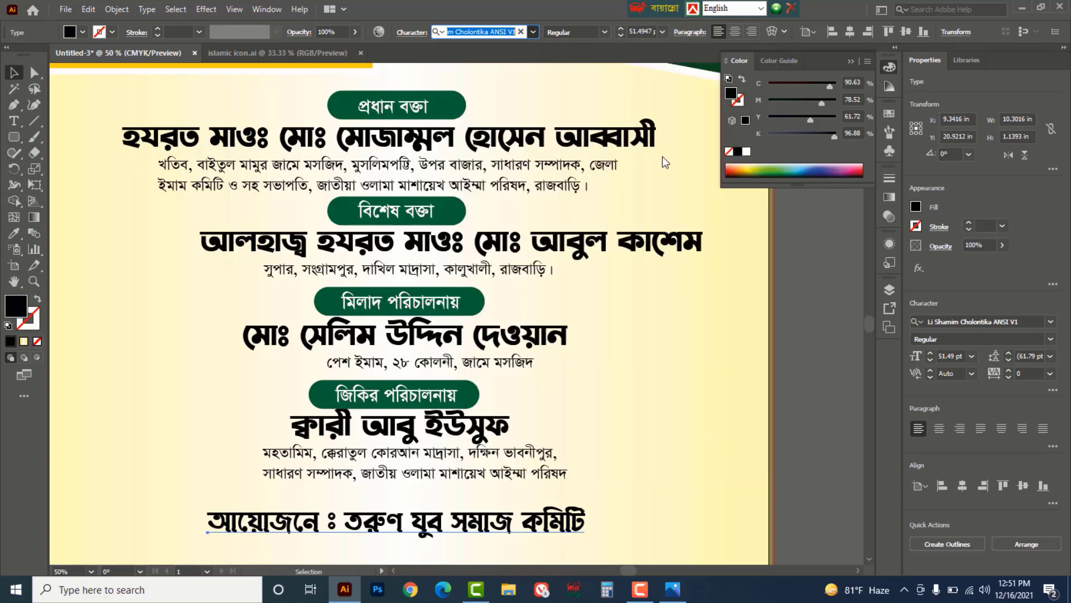
{"action": "left_click", "coordinate": [828, 346]}
{"action": "left_click_drag", "start_coordinate": [630, 248], "coordinate": [561, 248]}
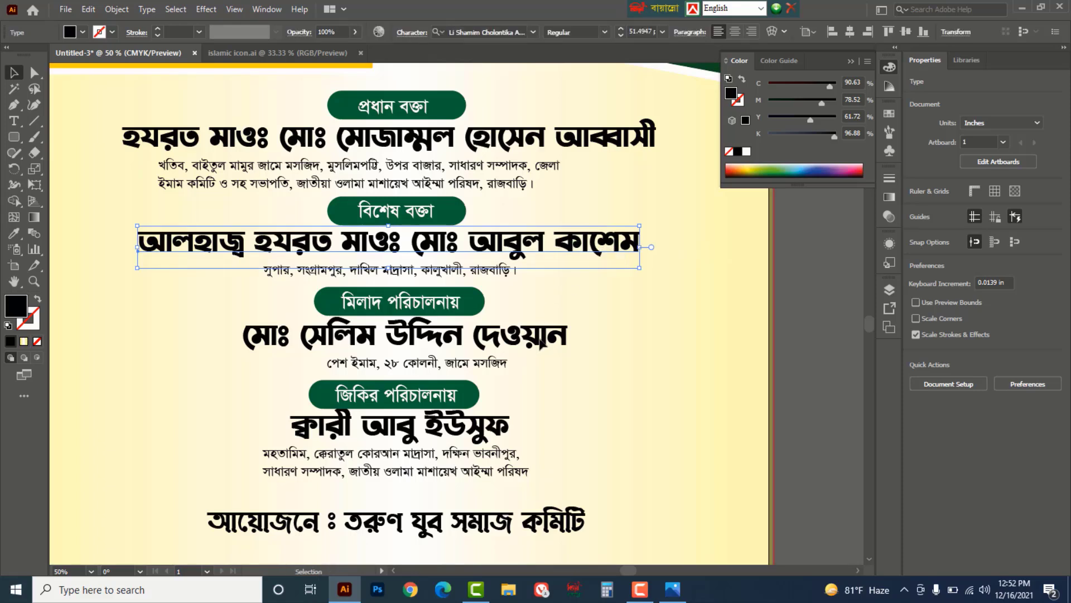
{"action": "left_click_drag", "start_coordinate": [544, 344], "coordinate": [531, 345]}
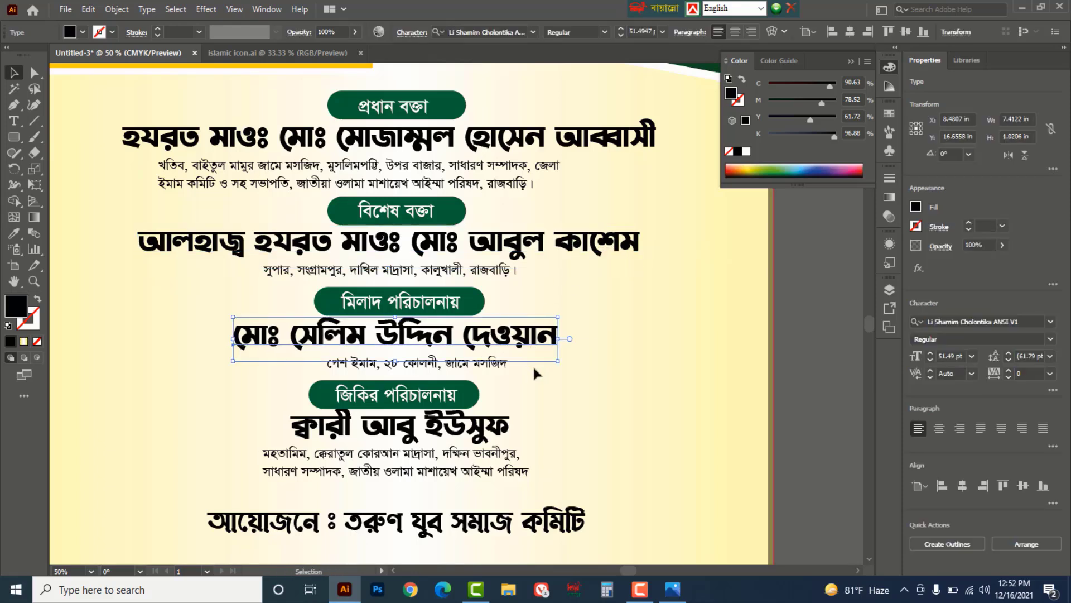
{"action": "key", "text": "Down"}
{"action": "key", "text": "Down"}
{"action": "key", "text": "Down"}
{"action": "key", "text": "Down"}
{"action": "key", "text": "Down"}
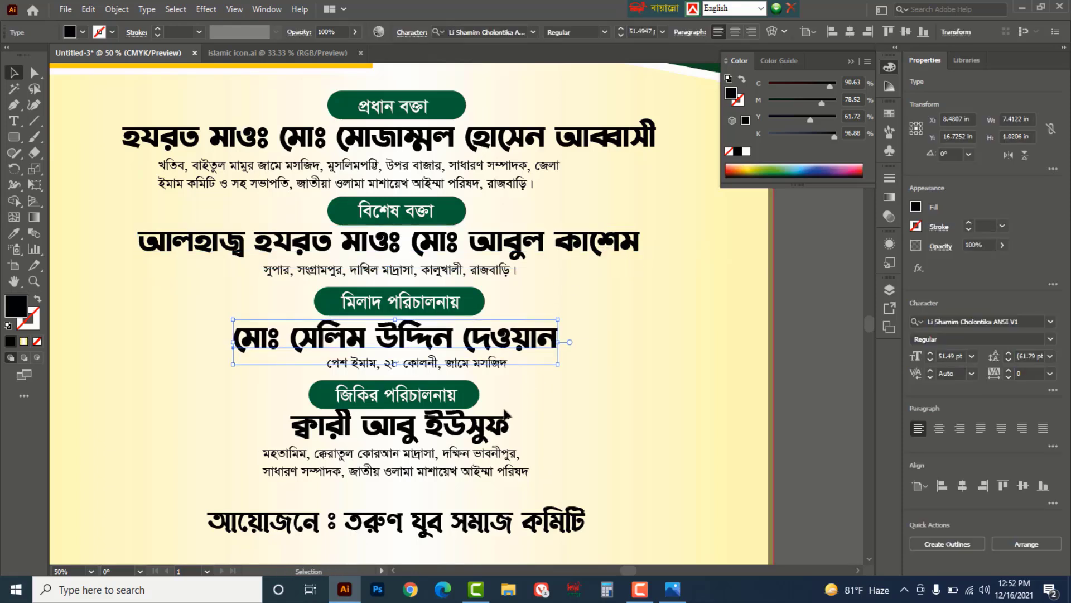
{"action": "left_click", "coordinate": [490, 435]}
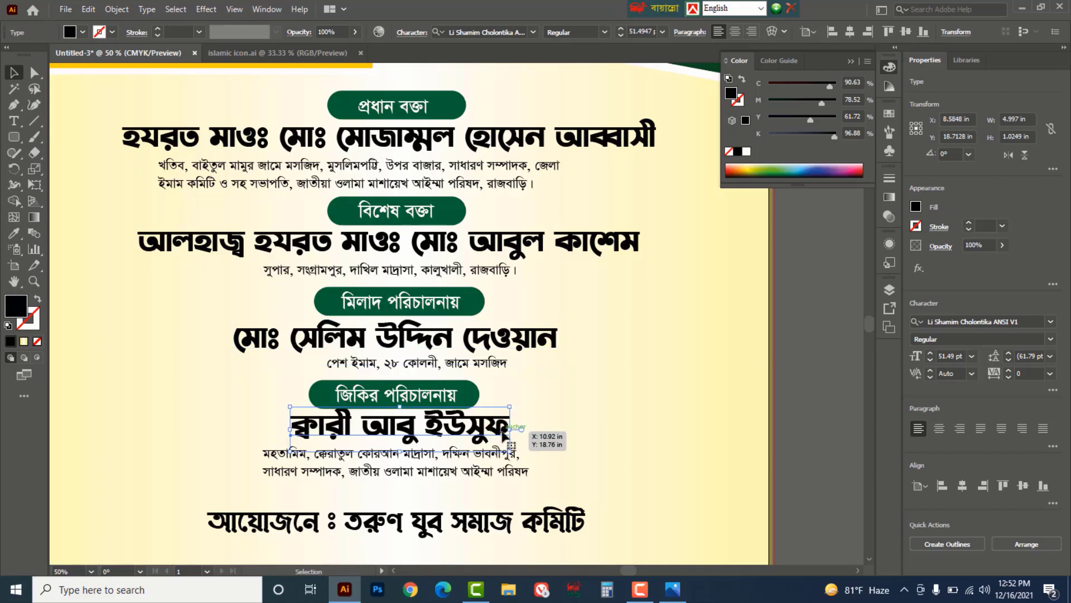
{"action": "left_click_drag", "start_coordinate": [505, 435], "coordinate": [505, 440]}
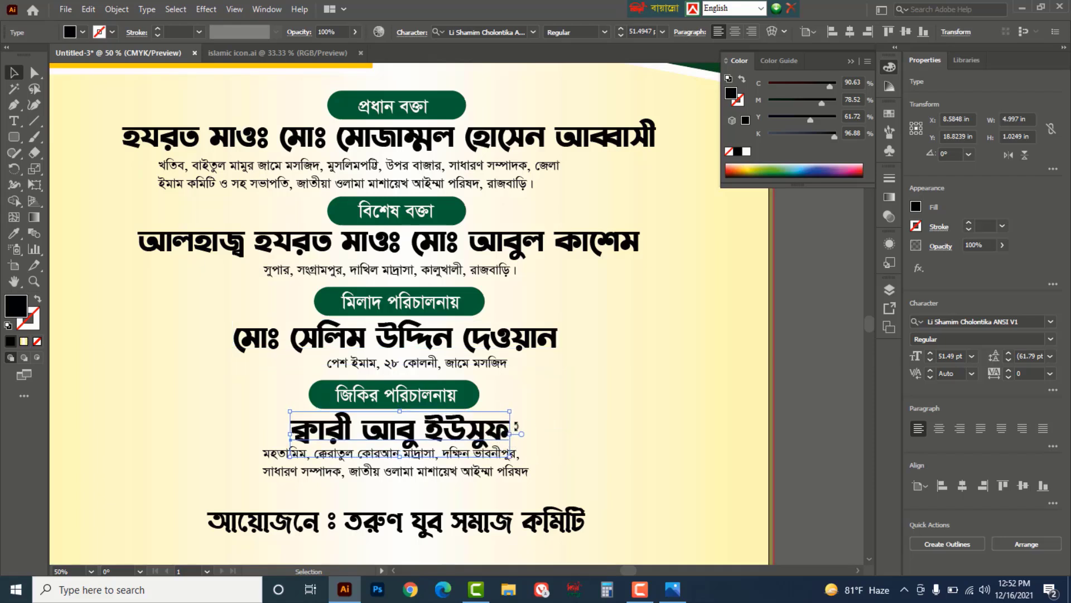
{"action": "key", "text": "Left"}
{"action": "key", "text": "Left"}
{"action": "key", "text": "Left"}
{"action": "key", "text": "Left"}
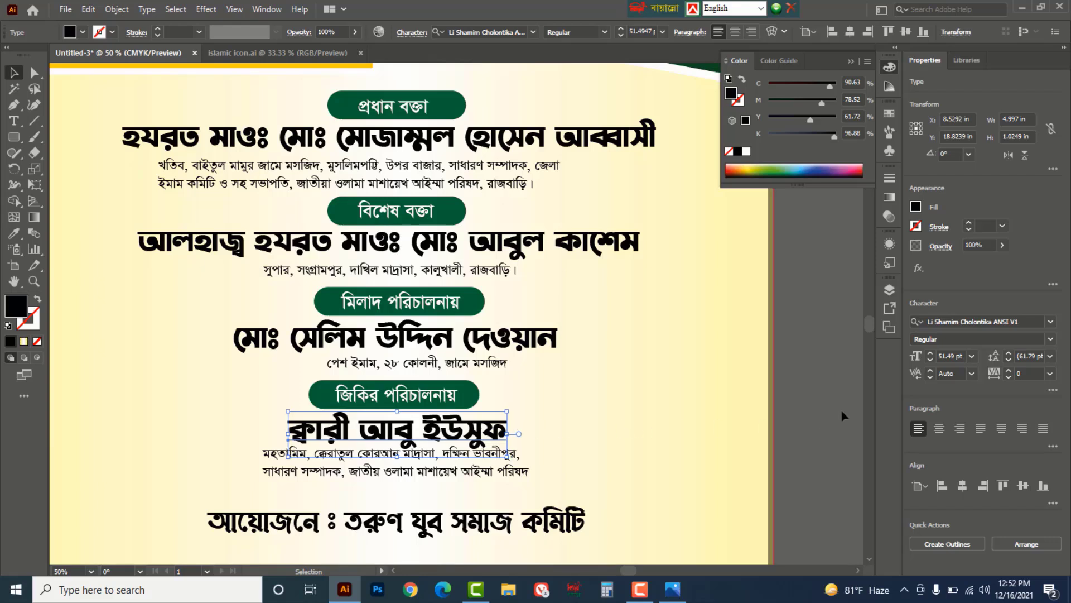
{"action": "left_click", "coordinate": [821, 400]}
{"action": "left_click_drag", "start_coordinate": [487, 474], "coordinate": [487, 481]}
- Reduce the four speaker description blocks to 22 pt
{"action": "left_click", "coordinate": [502, 365], "text": "shift"}
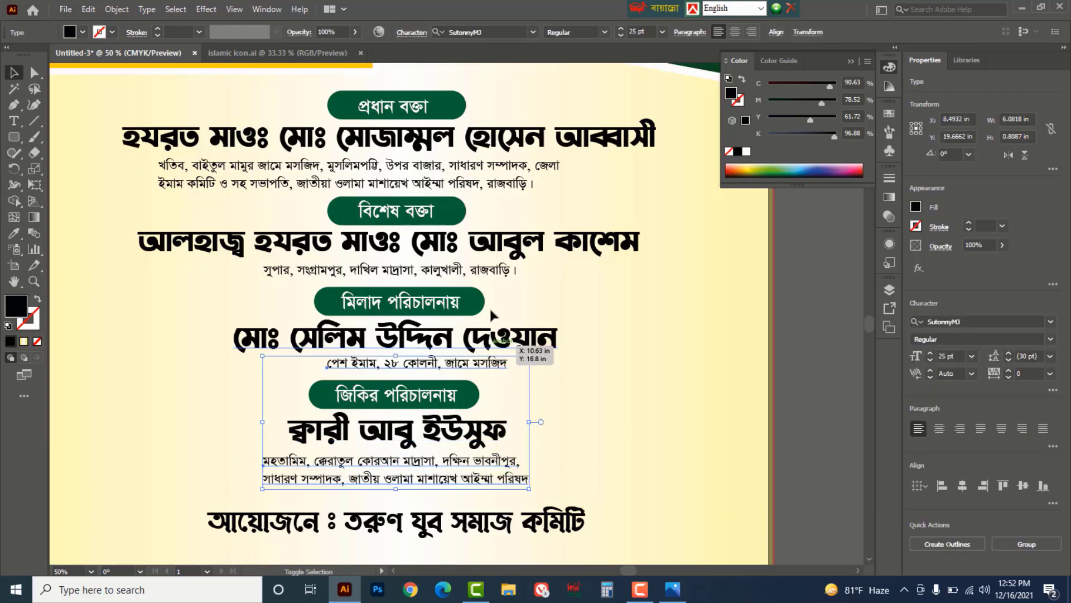
{"action": "left_click", "coordinate": [491, 278], "text": "shift"}
{"action": "left_click", "coordinate": [498, 184], "text": "shift"}
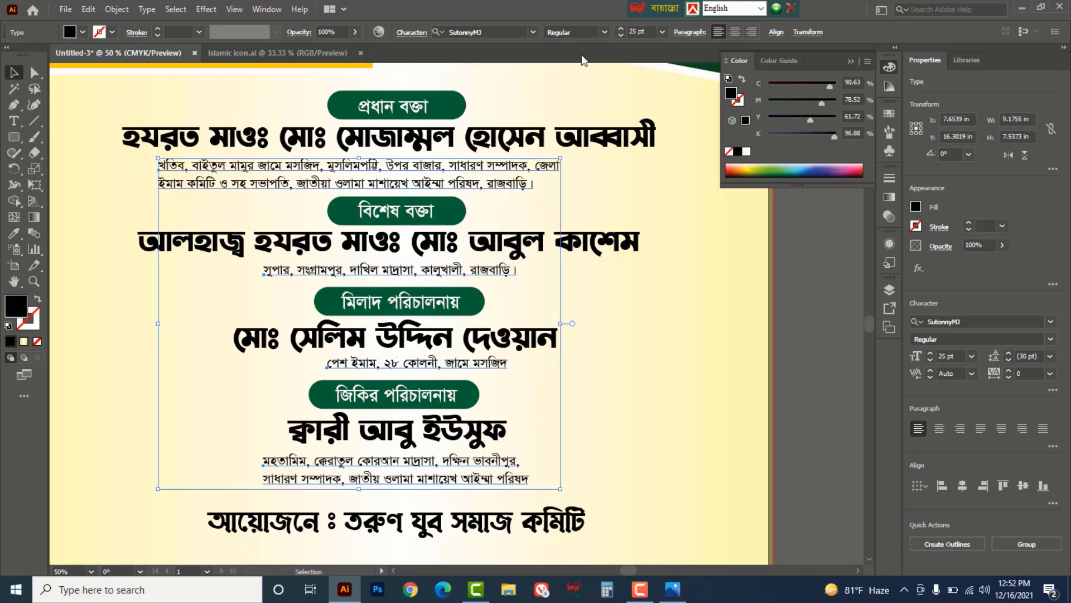
{"action": "left_click", "coordinate": [621, 36]}
{"action": "left_click", "coordinate": [621, 35]}
{"action": "left_click", "coordinate": [621, 35]}
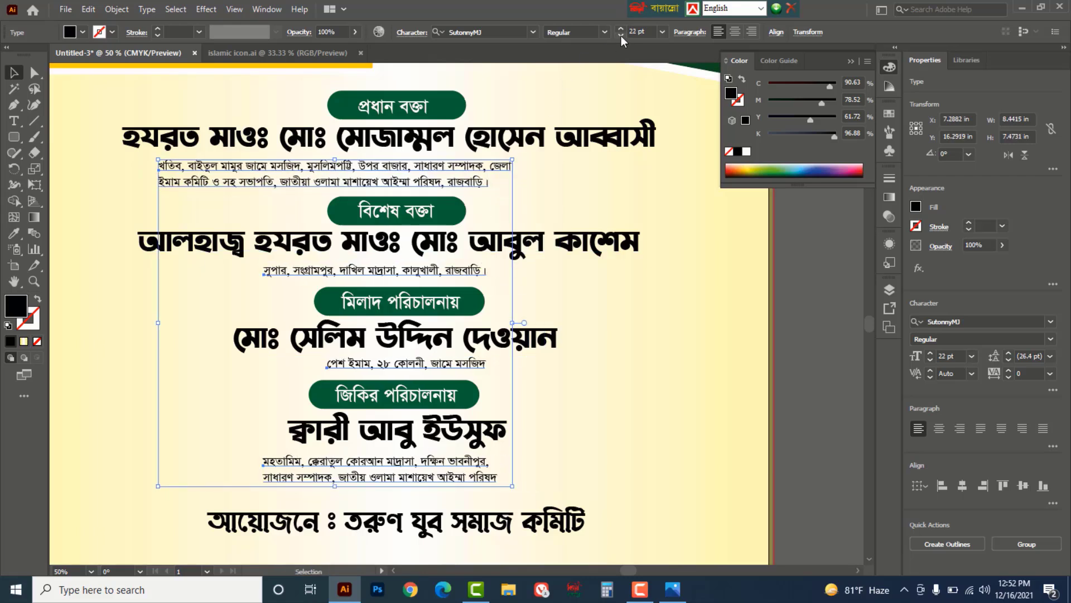
- Centre the সুপার, পেশ ইমাম and মহতামিম description lines beneath their names
{"action": "left_click_drag", "start_coordinate": [451, 166], "coordinate": [513, 167]}
{"action": "left_click", "coordinate": [585, 300]}
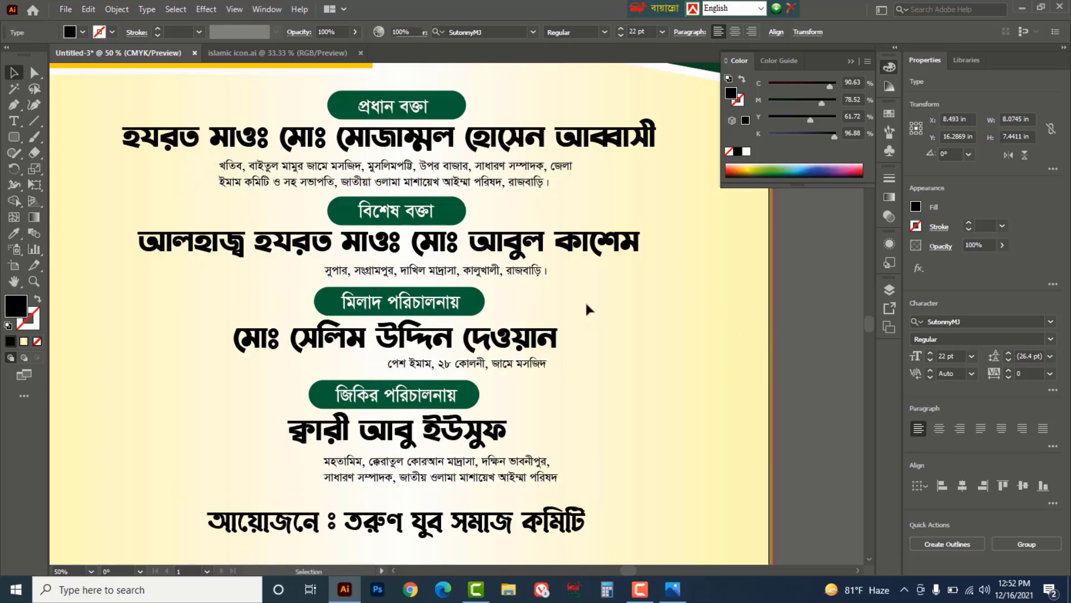
{"action": "left_click_drag", "start_coordinate": [490, 272], "coordinate": [453, 274]}
{"action": "left_click_drag", "start_coordinate": [485, 370], "coordinate": [430, 377]}
{"action": "left_click_drag", "start_coordinate": [491, 482], "coordinate": [457, 483]}
{"action": "left_click", "coordinate": [767, 403]}
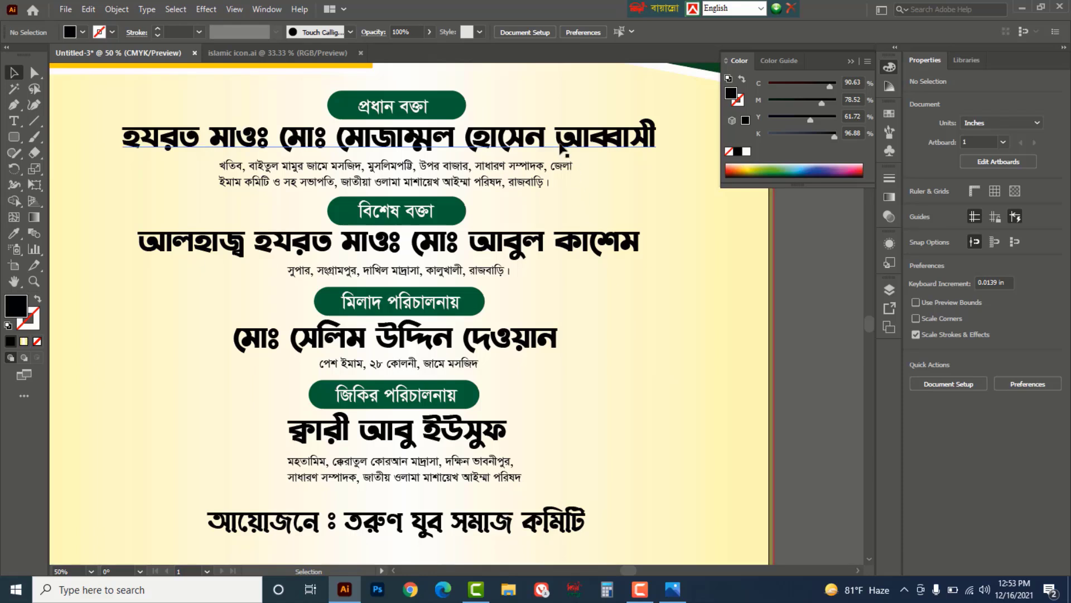
- Colour the first name line maroon and the second speaker's name bright red
{"action": "left_click", "coordinate": [581, 141]}
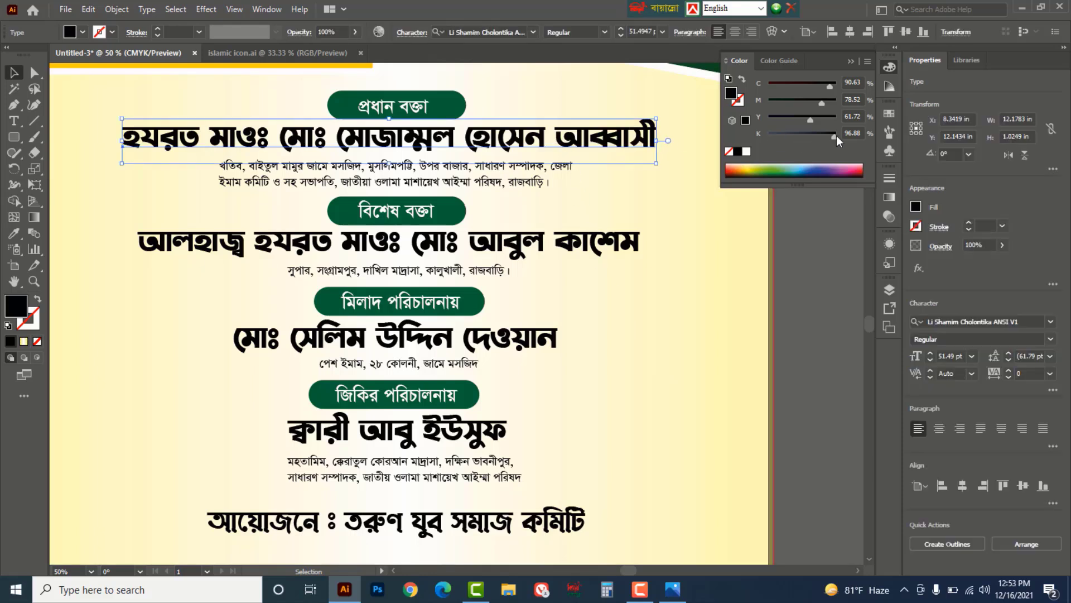
{"action": "left_click_drag", "start_coordinate": [832, 135], "coordinate": [768, 135]}
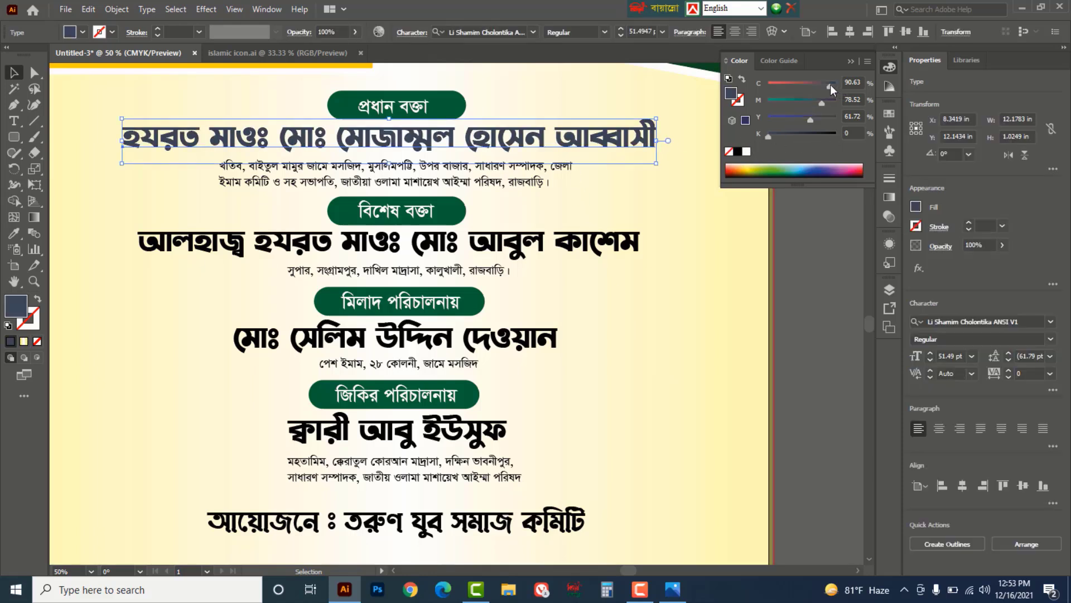
{"action": "left_click_drag", "start_coordinate": [830, 85], "coordinate": [837, 119]}
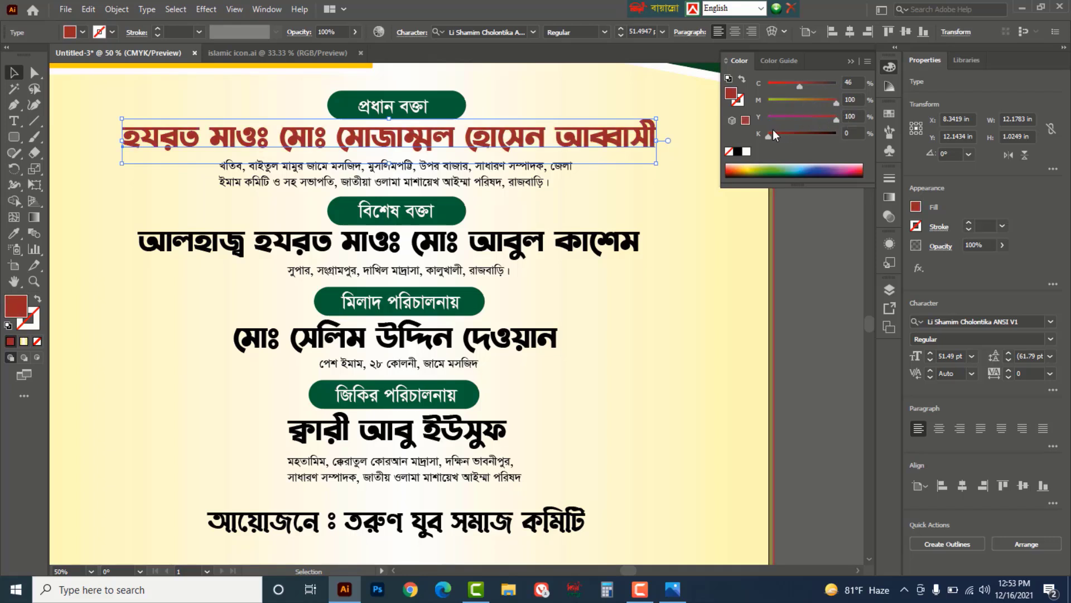
{"action": "left_click_drag", "start_coordinate": [769, 136], "coordinate": [780, 137]}
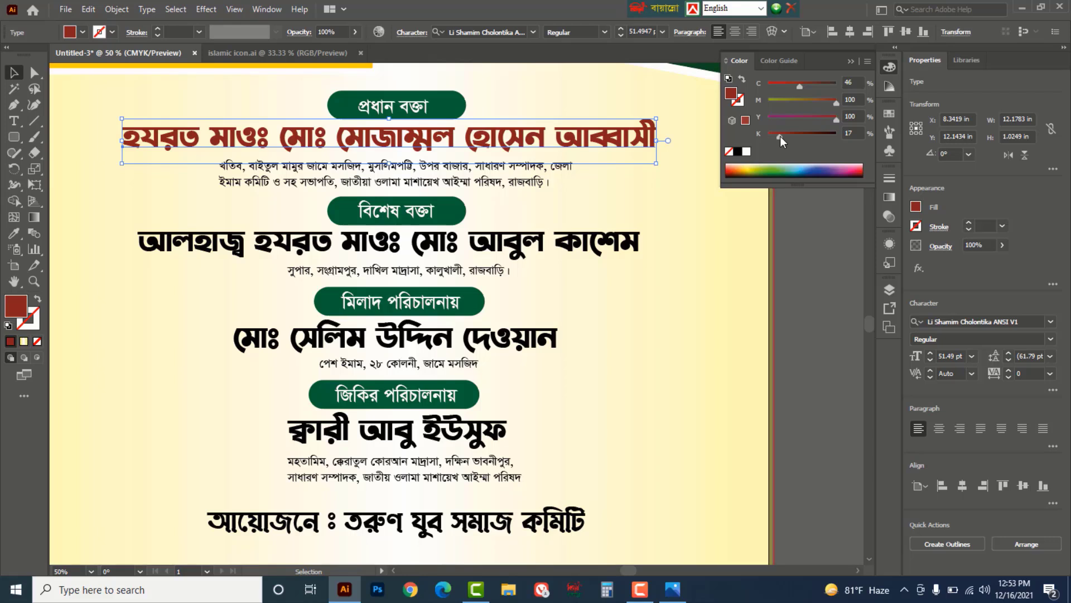
{"action": "left_click", "coordinate": [631, 245]}
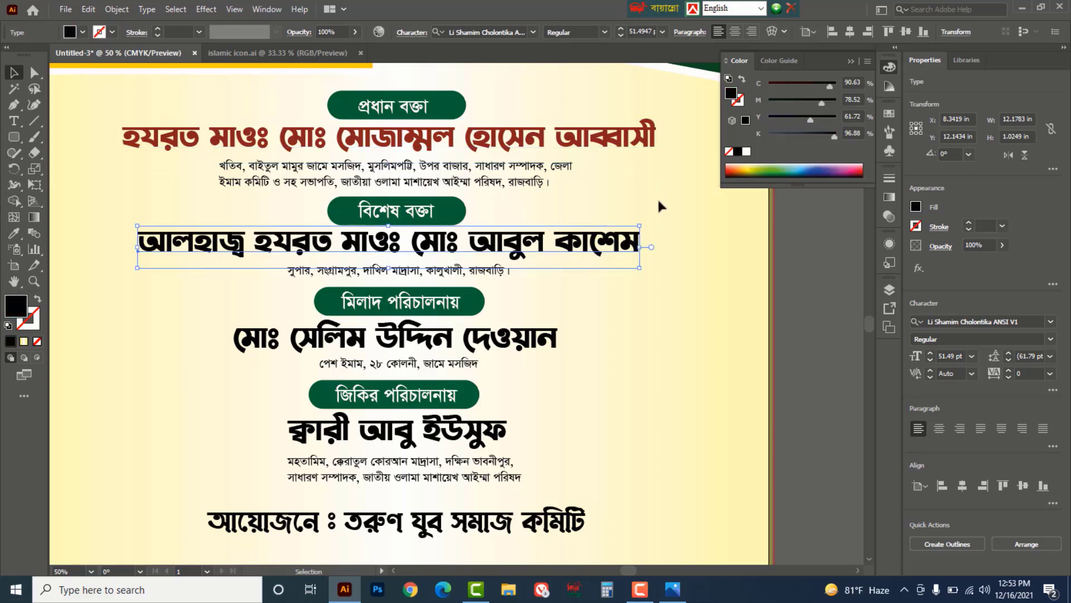
{"action": "left_click_drag", "start_coordinate": [832, 135], "coordinate": [745, 133]}
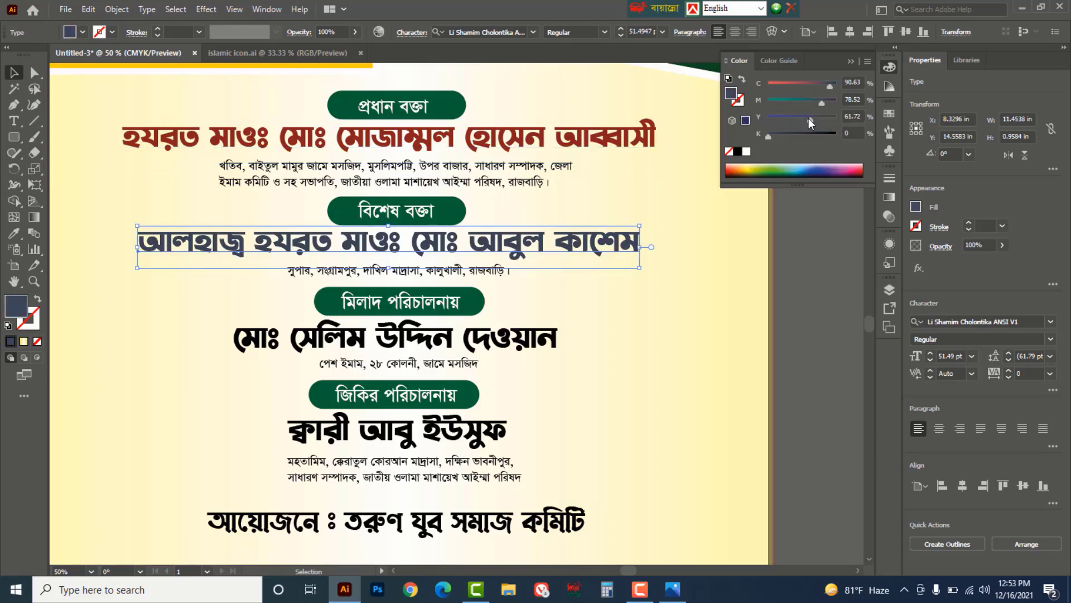
{"action": "left_click_drag", "start_coordinate": [823, 101], "coordinate": [867, 105]}
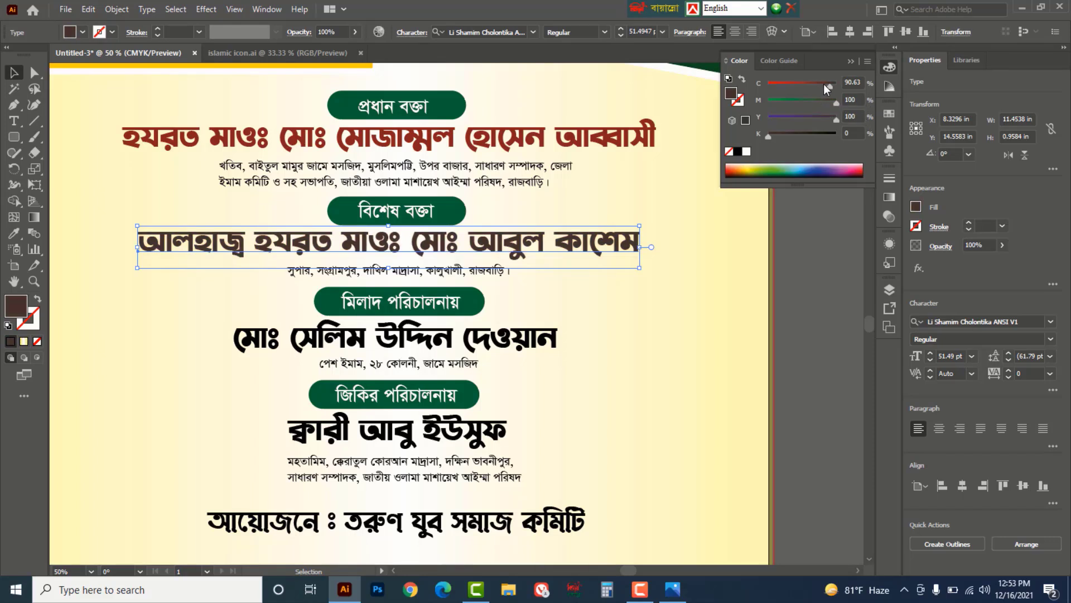
{"action": "left_click_drag", "start_coordinate": [787, 88], "coordinate": [758, 88]}
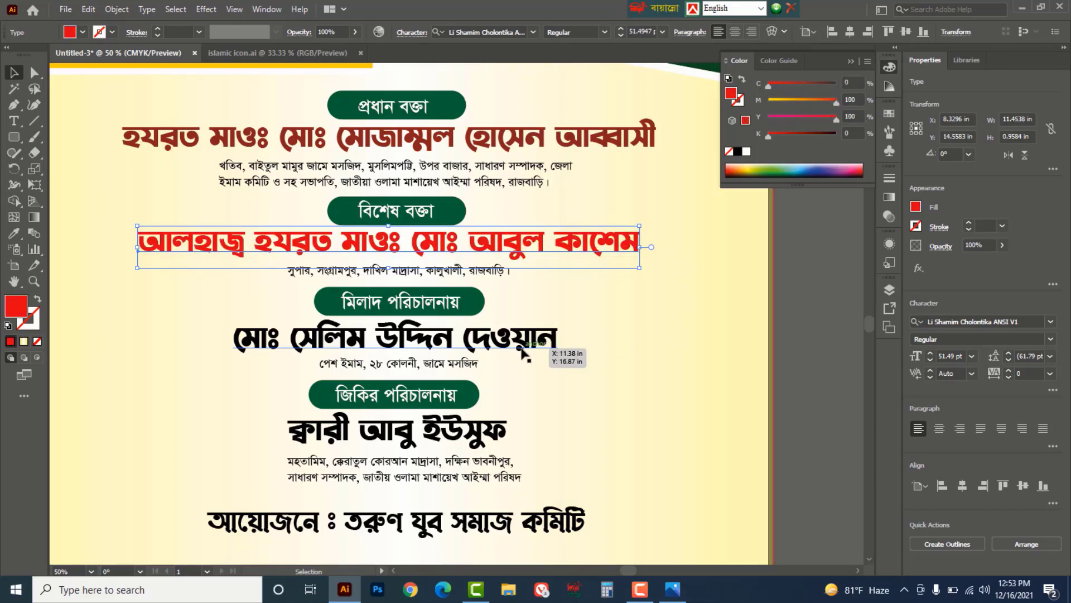
{"action": "left_click", "coordinate": [558, 336]}
{"action": "left_click_drag", "start_coordinate": [833, 136], "coordinate": [747, 138]}
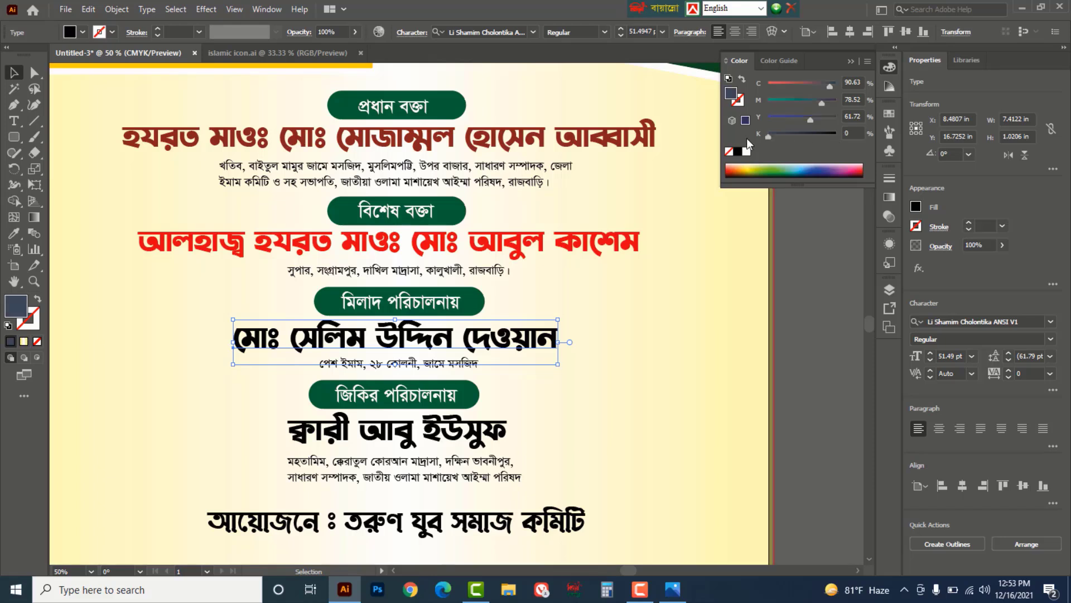
{"action": "left_click_drag", "start_coordinate": [843, 102], "coordinate": [859, 104]}
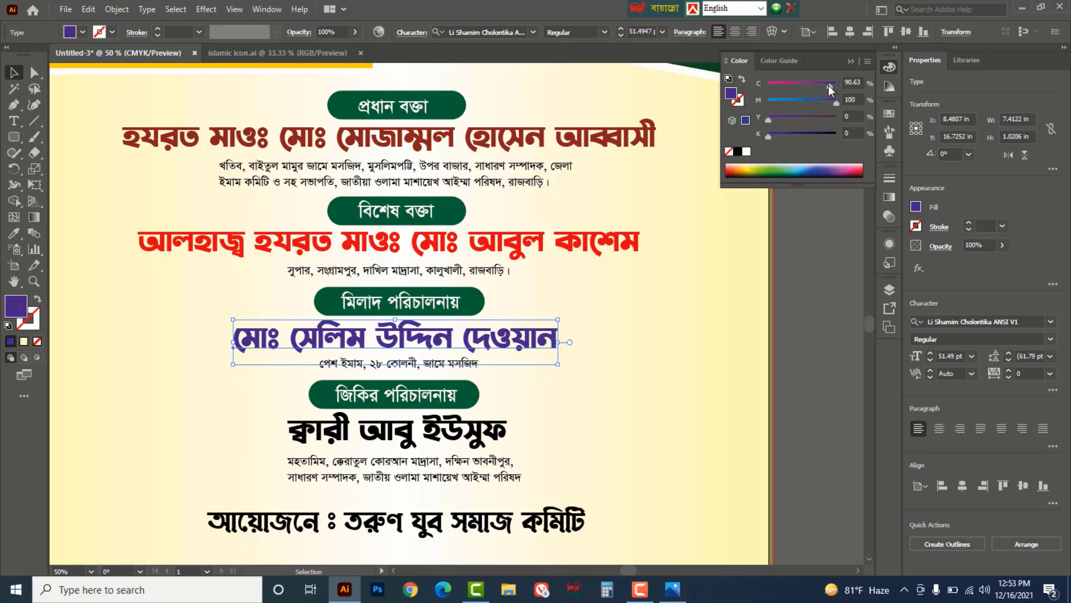
{"action": "left_click", "coordinate": [491, 440]}
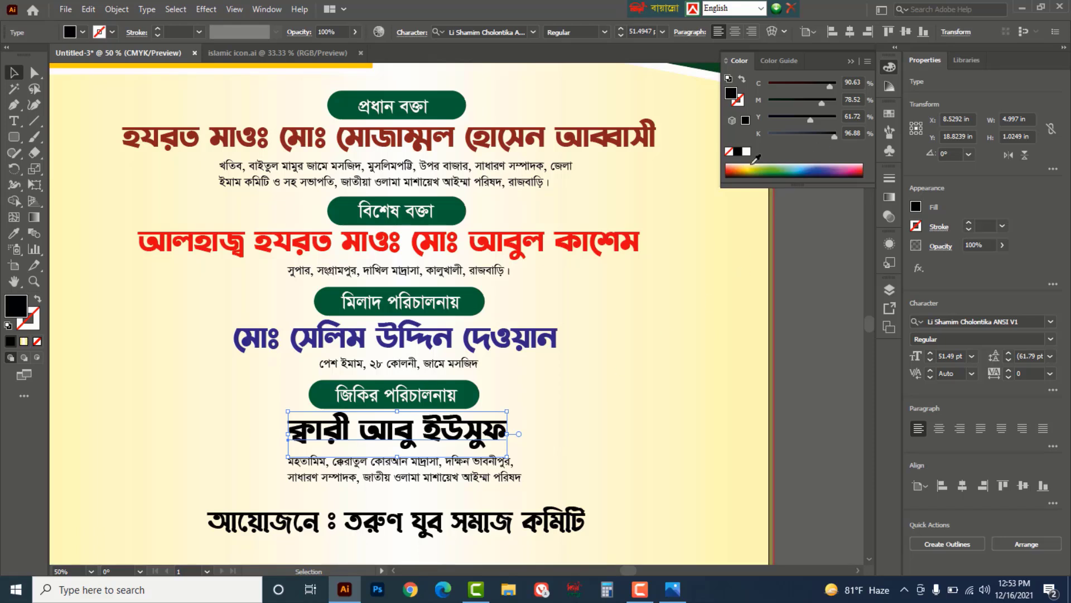
{"action": "left_click", "coordinate": [858, 167]}
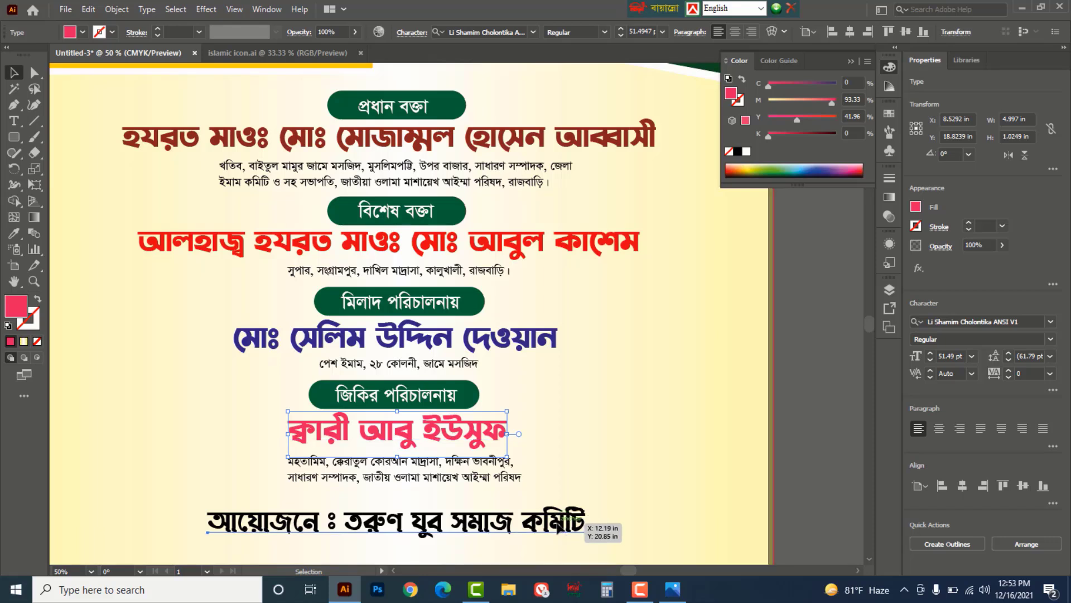
{"action": "left_click", "coordinate": [569, 523]}
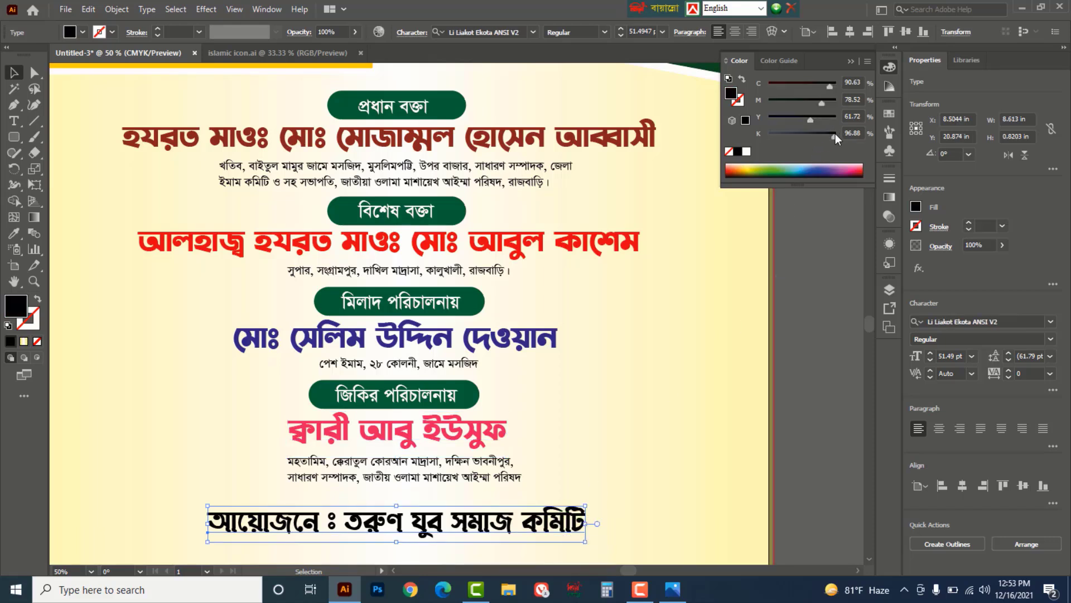
{"action": "left_click_drag", "start_coordinate": [836, 132], "coordinate": [768, 134]}
{"action": "left_click_drag", "start_coordinate": [822, 99], "coordinate": [768, 117]}
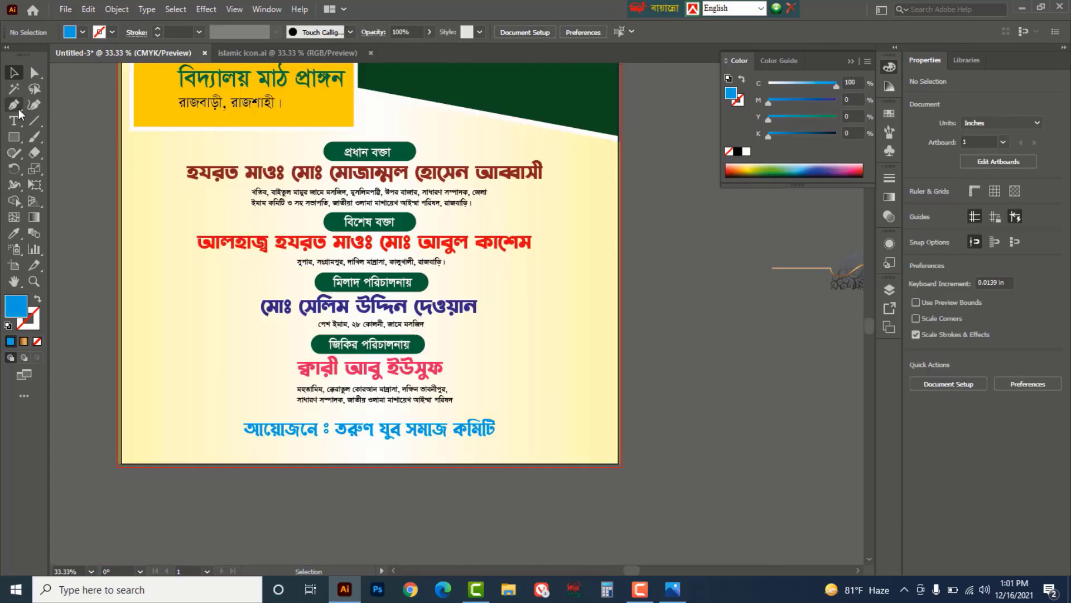
{"action": "left_click_drag", "start_coordinate": [16, 109], "coordinate": [61, 109]}
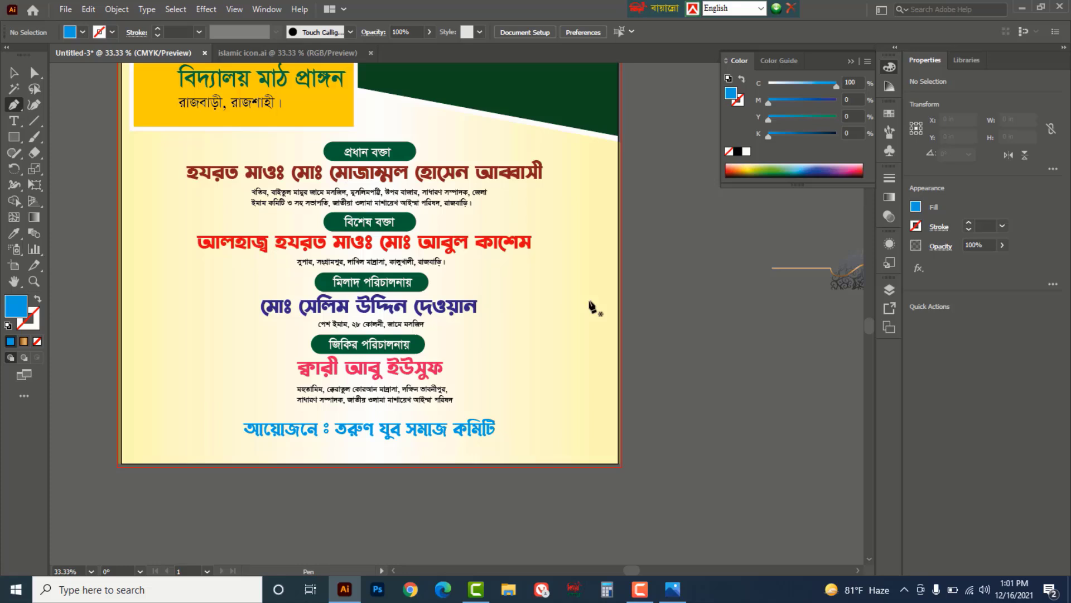
- Draw a closed blue shape sweeping from the artboard's right edge down to its bottom-right corner
{"action": "left_click", "coordinate": [620, 294]}
{"action": "left_click_drag", "start_coordinate": [576, 353], "coordinate": [581, 384]}
{"action": "left_click_drag", "start_coordinate": [449, 466], "coordinate": [344, 474]}
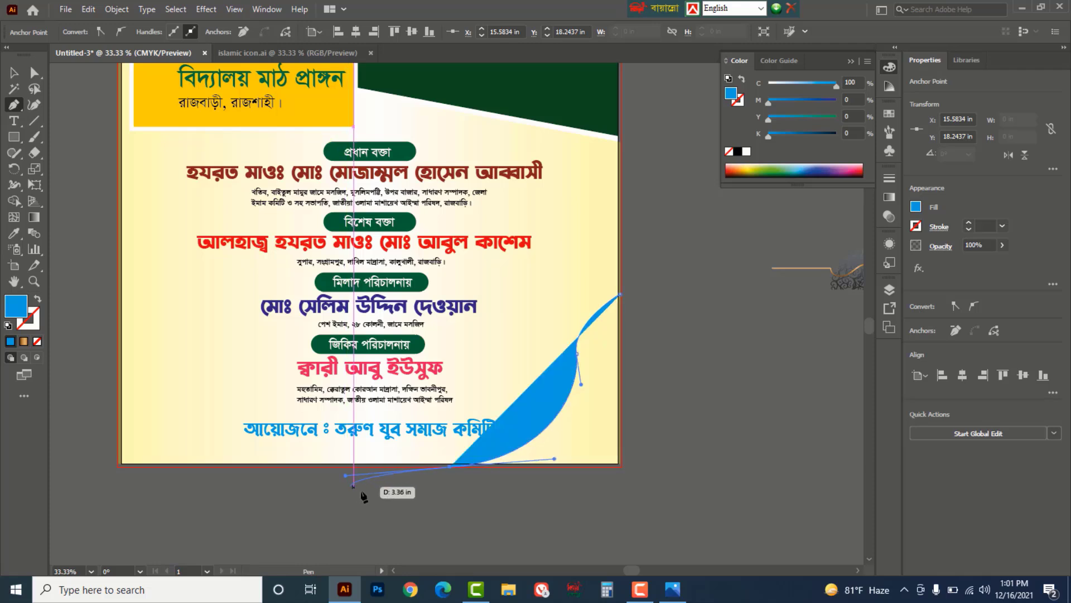
{"action": "left_click", "coordinate": [449, 466]}
{"action": "left_click", "coordinate": [621, 465]}
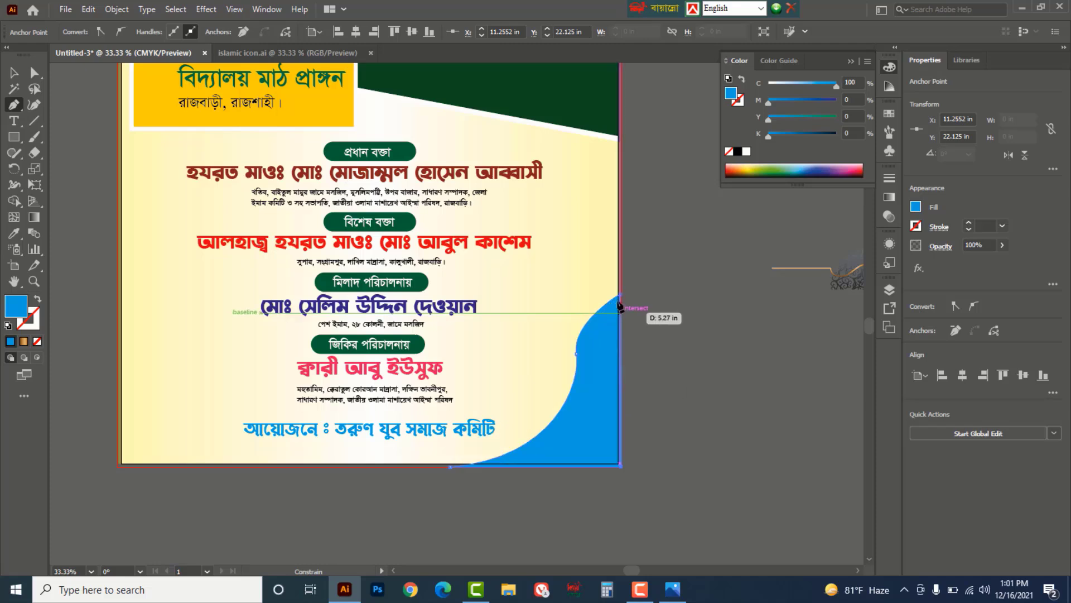
{"action": "left_click", "coordinate": [620, 295]}
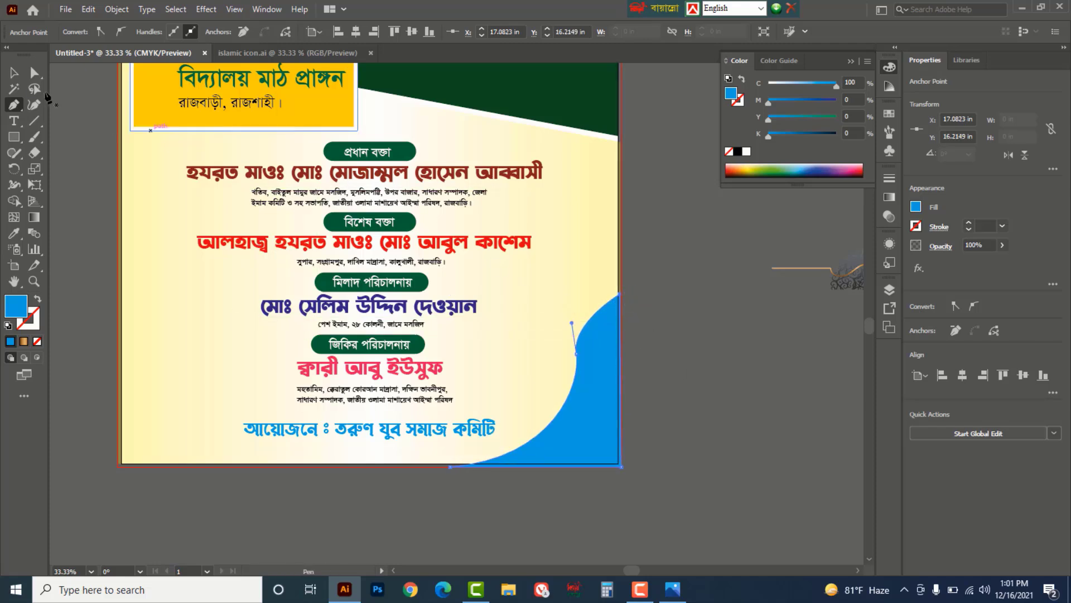
{"action": "key", "text": "v"}
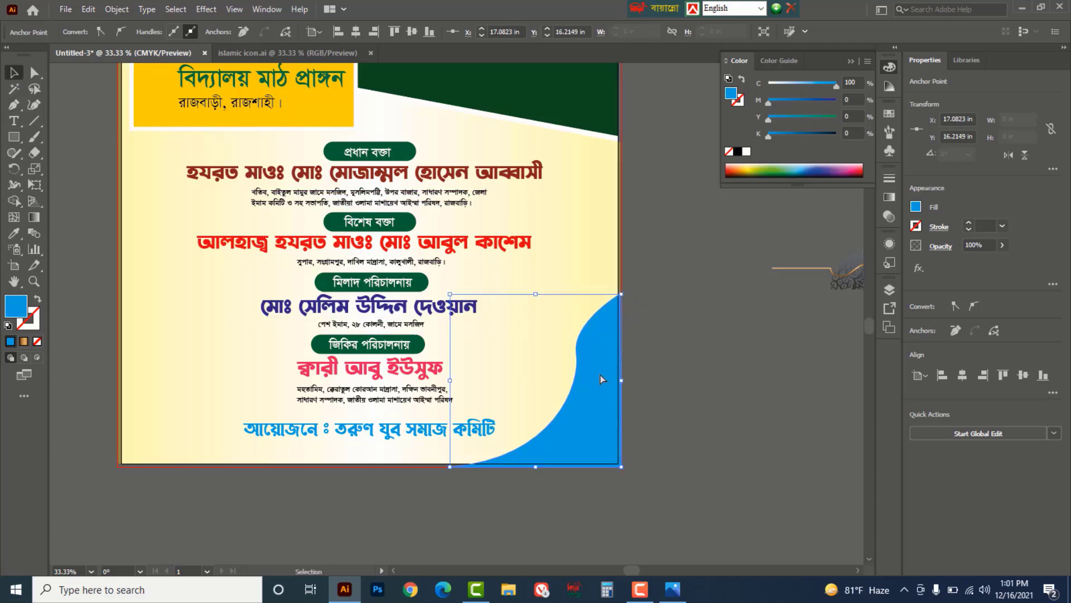
- Reshape the swoosh's middle anchor handles into a smooth S-curved edge
{"action": "key", "text": "ctrl+="}
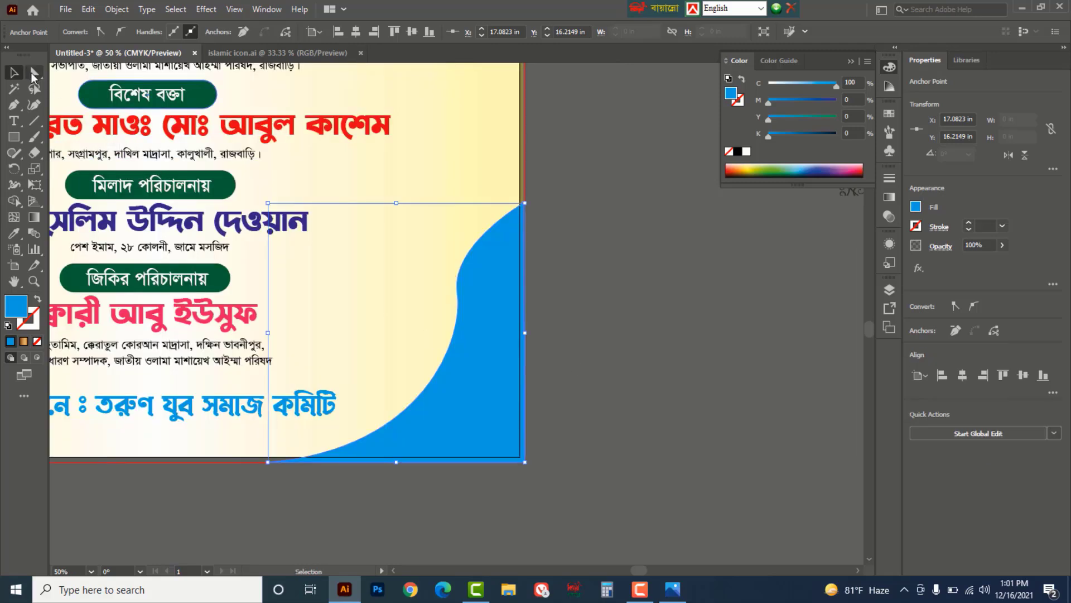
{"action": "left_click", "coordinate": [34, 73]}
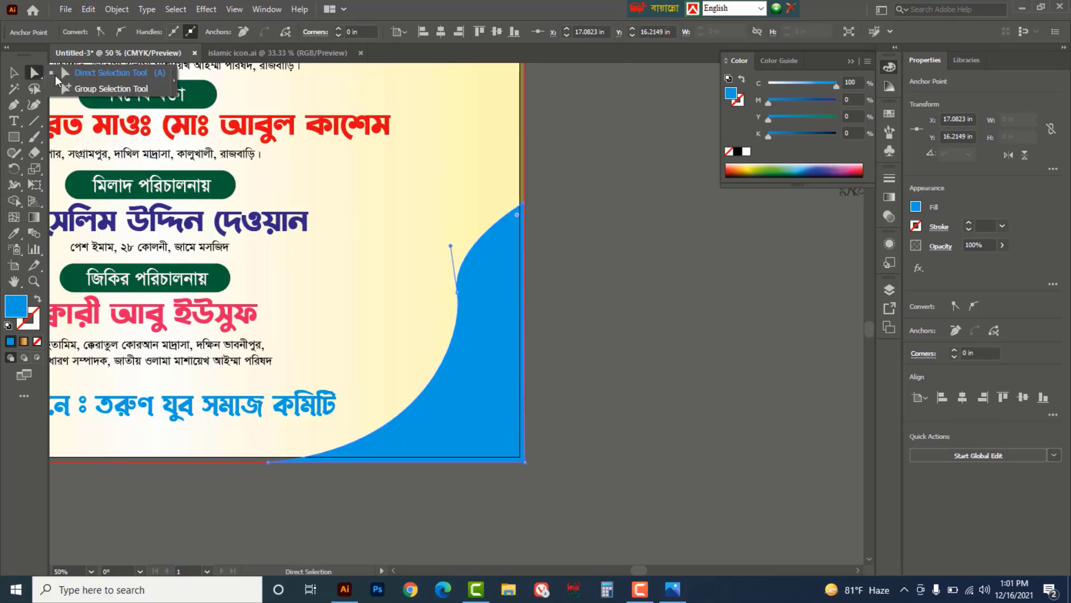
{"action": "left_click", "coordinate": [108, 73]}
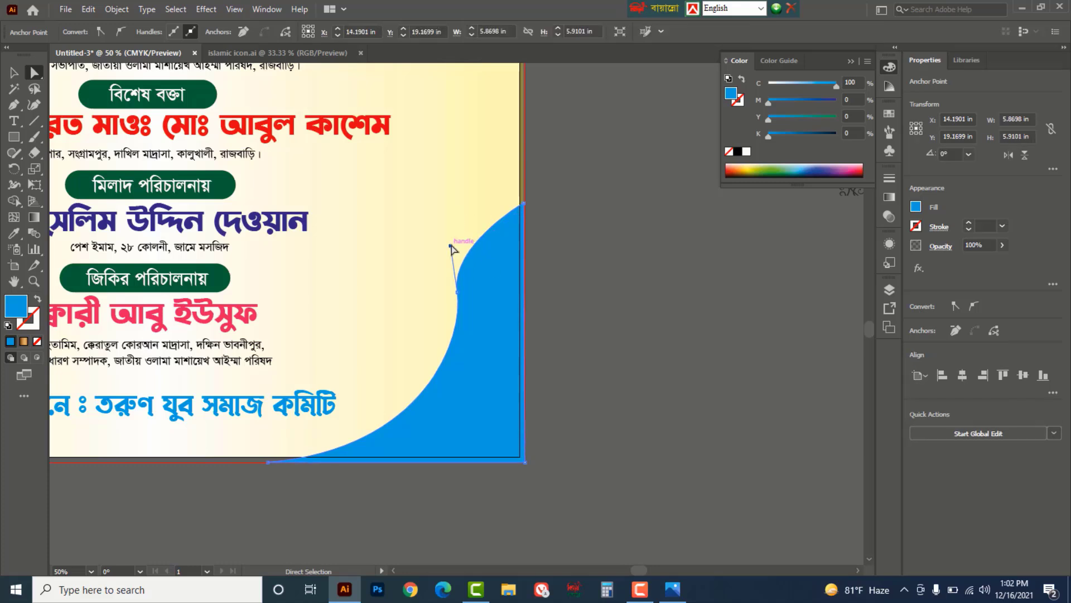
{"action": "left_click_drag", "start_coordinate": [397, 215], "coordinate": [457, 304]}
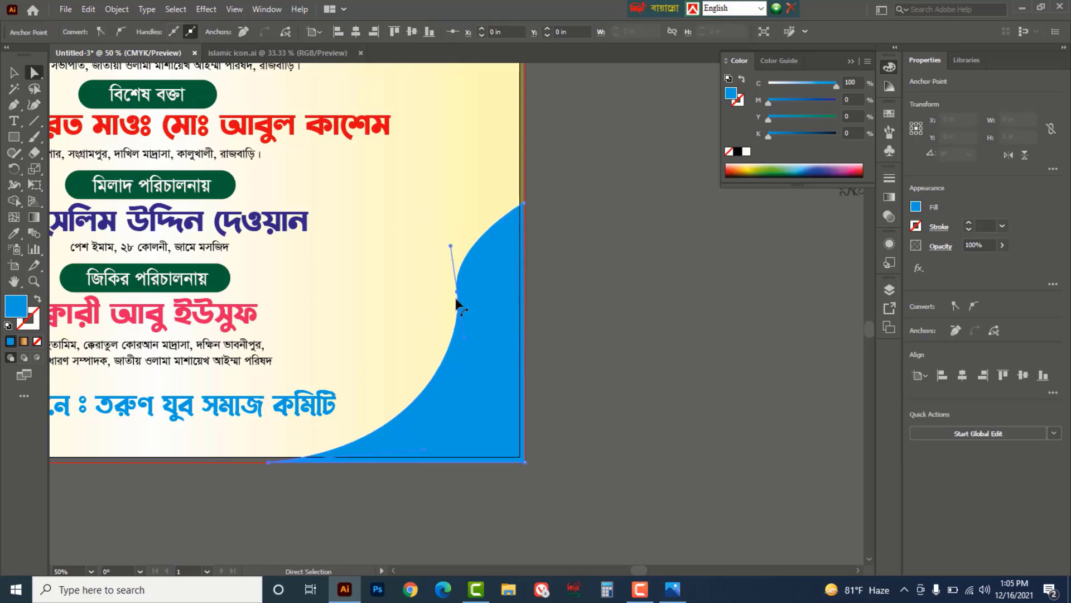
{"action": "left_click", "coordinate": [455, 288]}
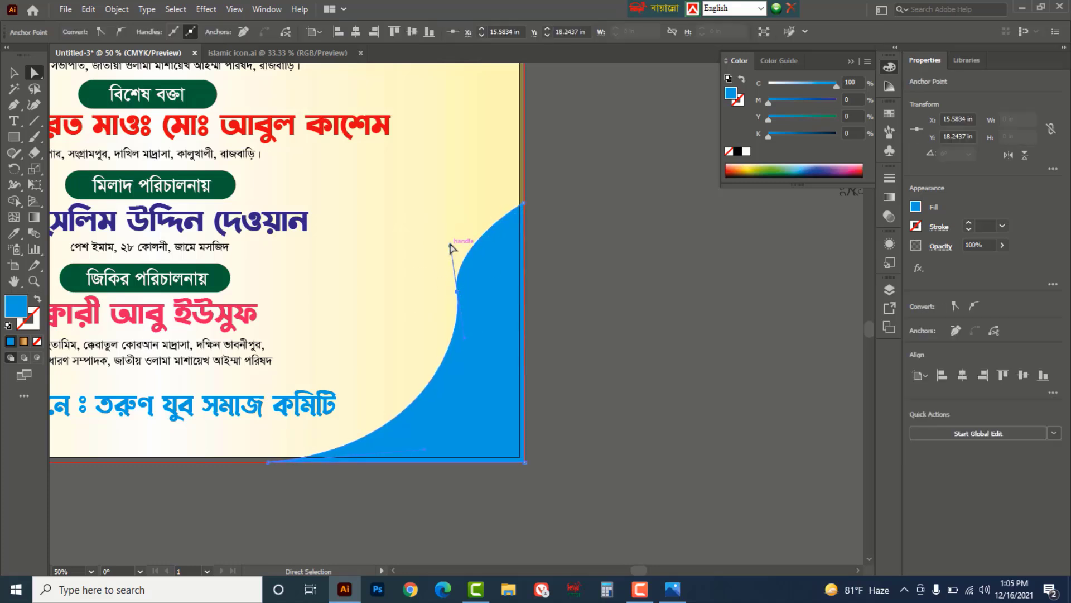
{"action": "left_click_drag", "start_coordinate": [452, 247], "coordinate": [490, 255]}
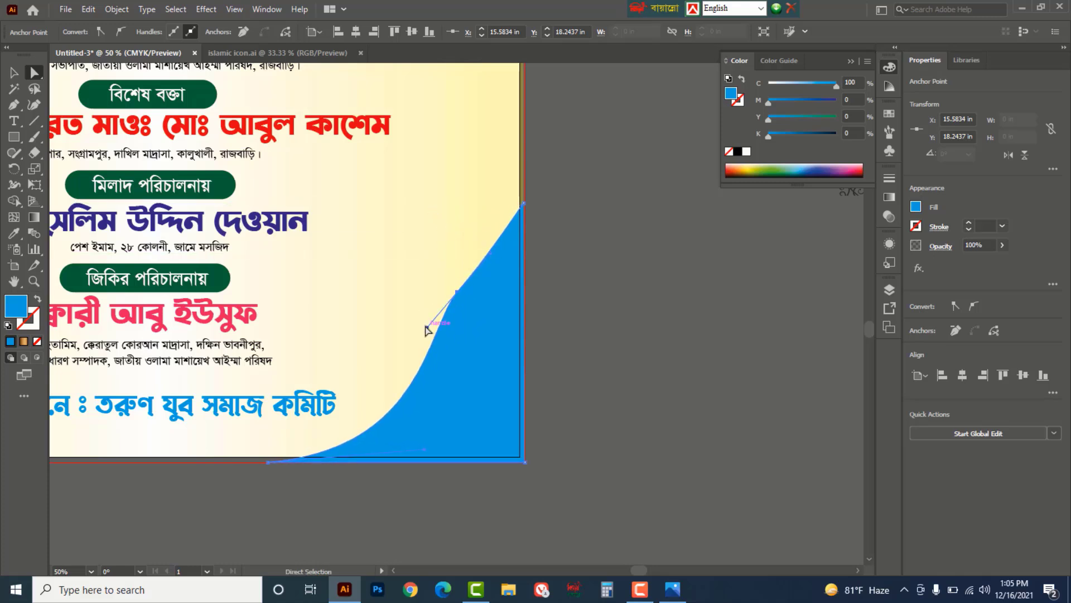
{"action": "left_click_drag", "start_coordinate": [425, 328], "coordinate": [474, 380]}
- Recolour the yellow wave's fill to a deeper golden yellow
{"action": "left_click", "coordinate": [608, 366]}
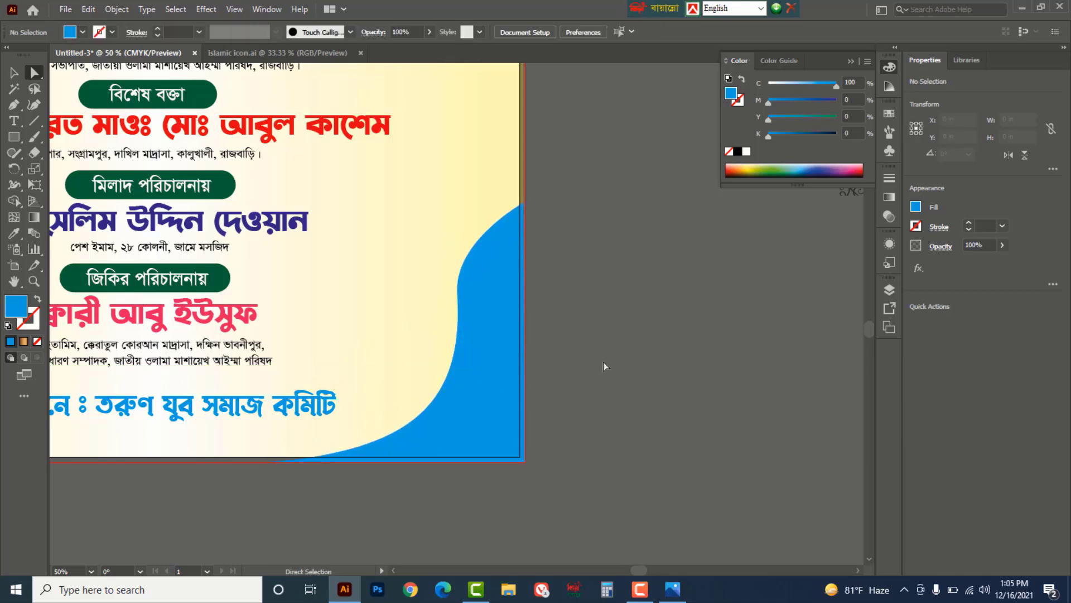
{"action": "left_click", "coordinate": [425, 337], "text": "ctrl+alt"}
{"action": "left_click", "coordinate": [434, 324], "text": "ctrl+alt"}
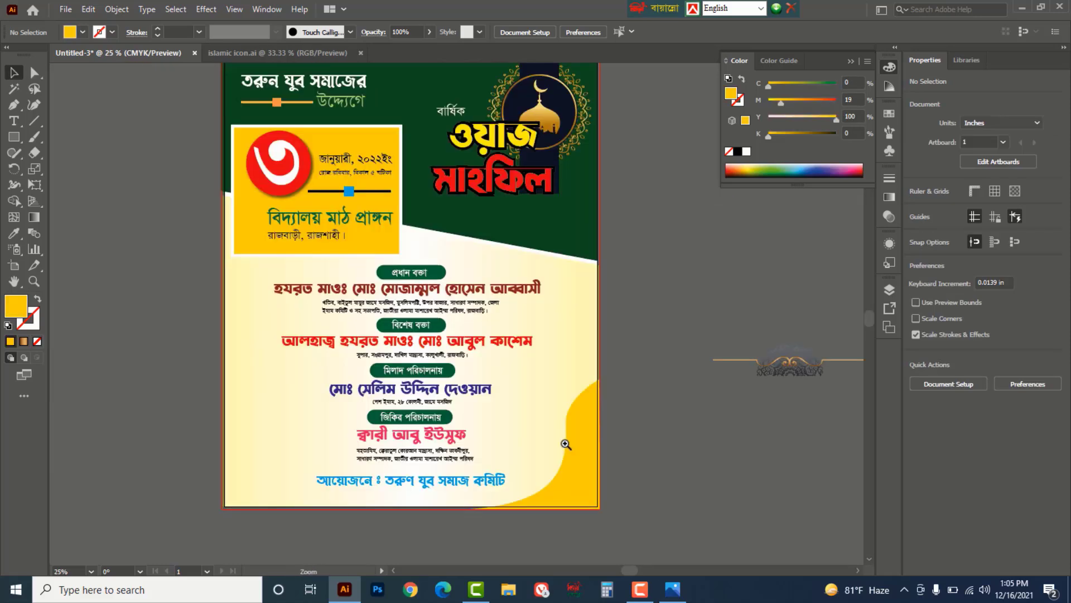
{"action": "left_click", "coordinate": [568, 447], "text": "ctrl"}
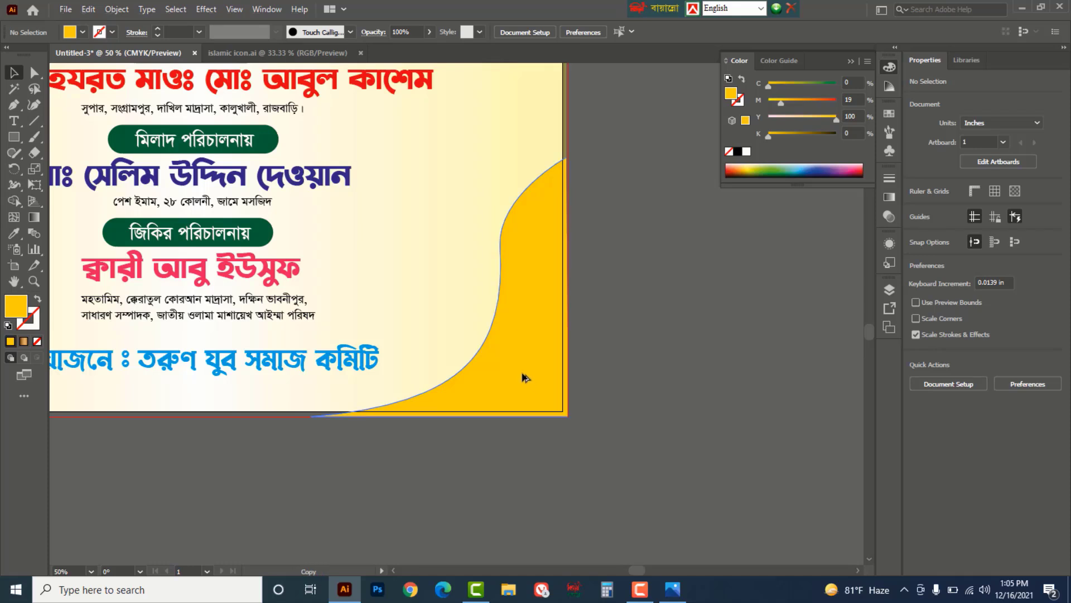
{"action": "left_click_drag", "start_coordinate": [525, 378], "coordinate": [519, 371]}
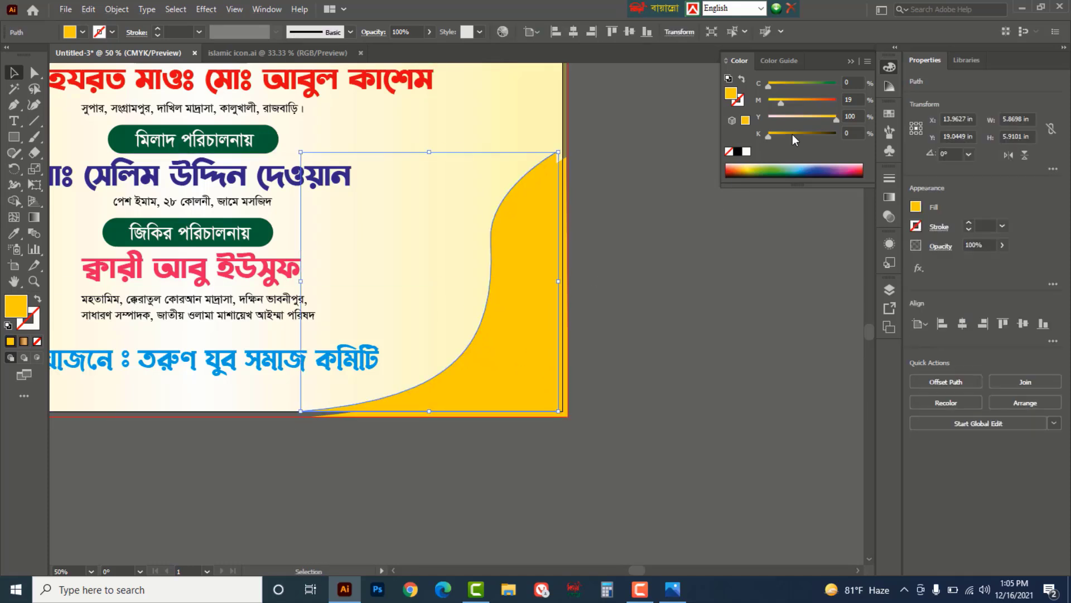
{"action": "left_click_drag", "start_coordinate": [769, 135], "coordinate": [789, 137]}
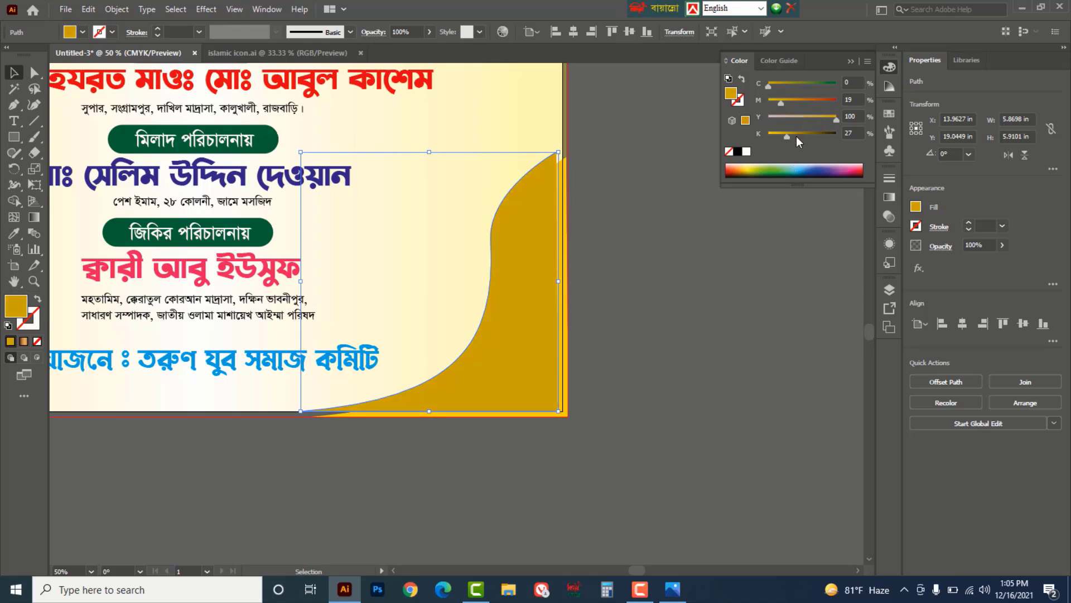
{"action": "left_click_drag", "start_coordinate": [786, 136], "coordinate": [779, 139]}
- Bring the yellow wave in front of all other artwork
{"action": "left_click", "coordinate": [587, 226]}
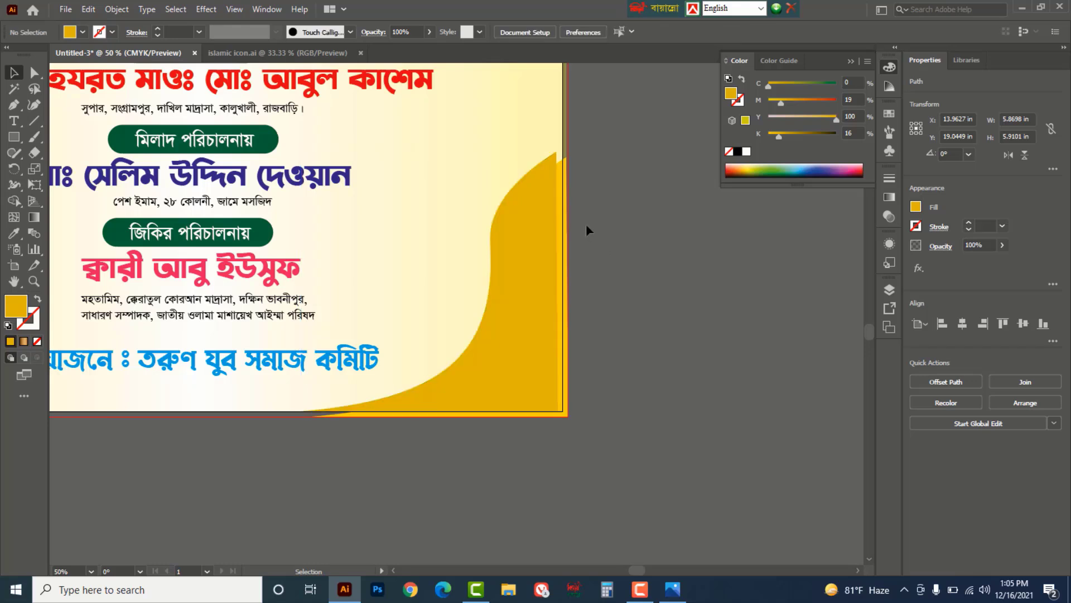
{"action": "left_click", "coordinate": [567, 196]}
{"action": "right_click", "coordinate": [567, 192]}
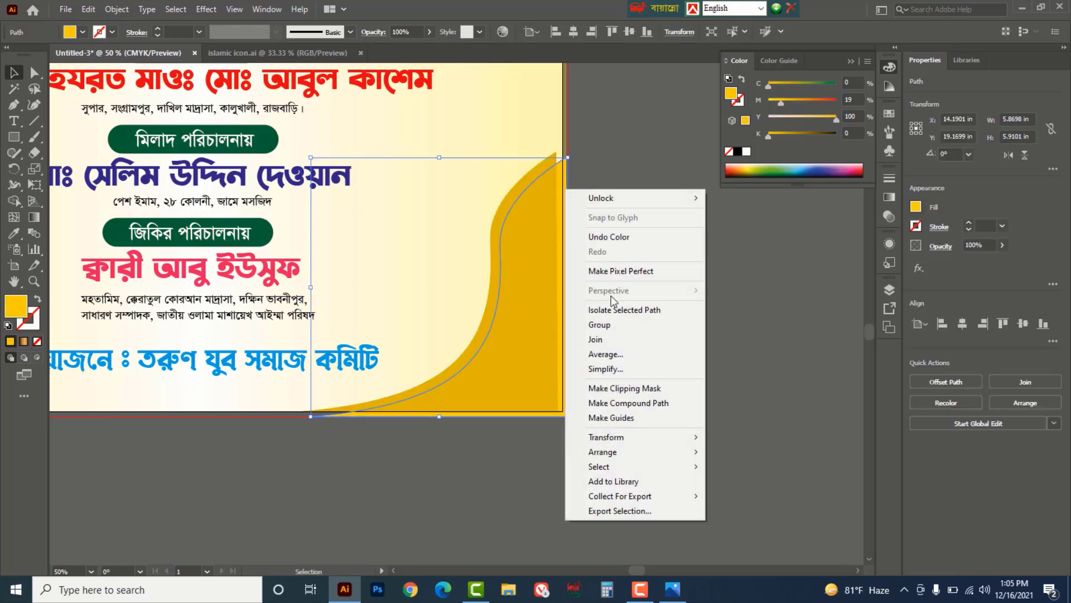
{"action": "mouse_move", "coordinate": [611, 450]}
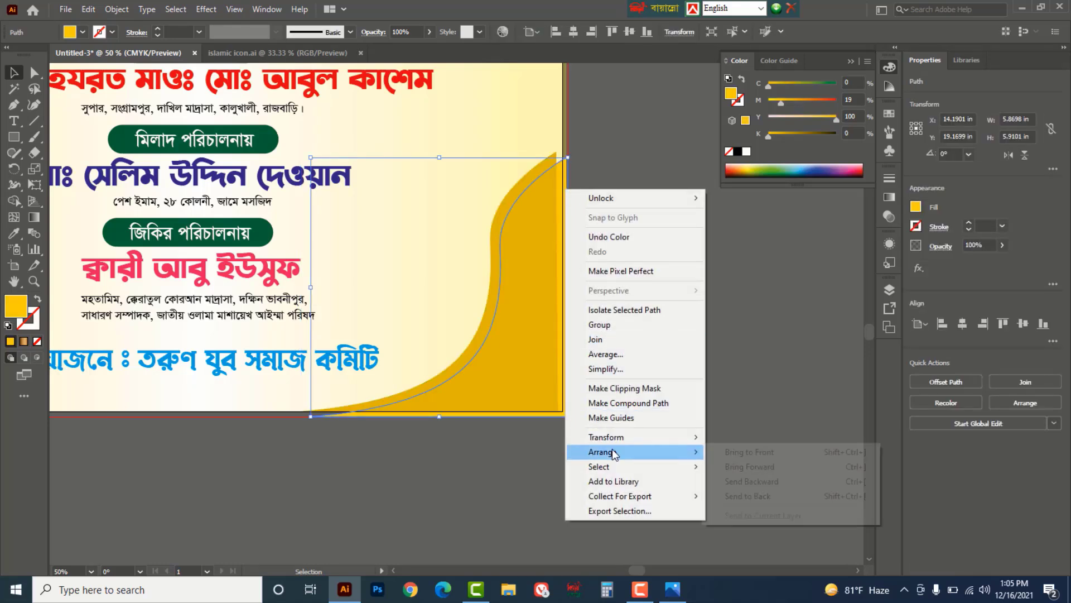
{"action": "left_click", "coordinate": [746, 455]}
{"action": "left_click", "coordinate": [700, 336]}
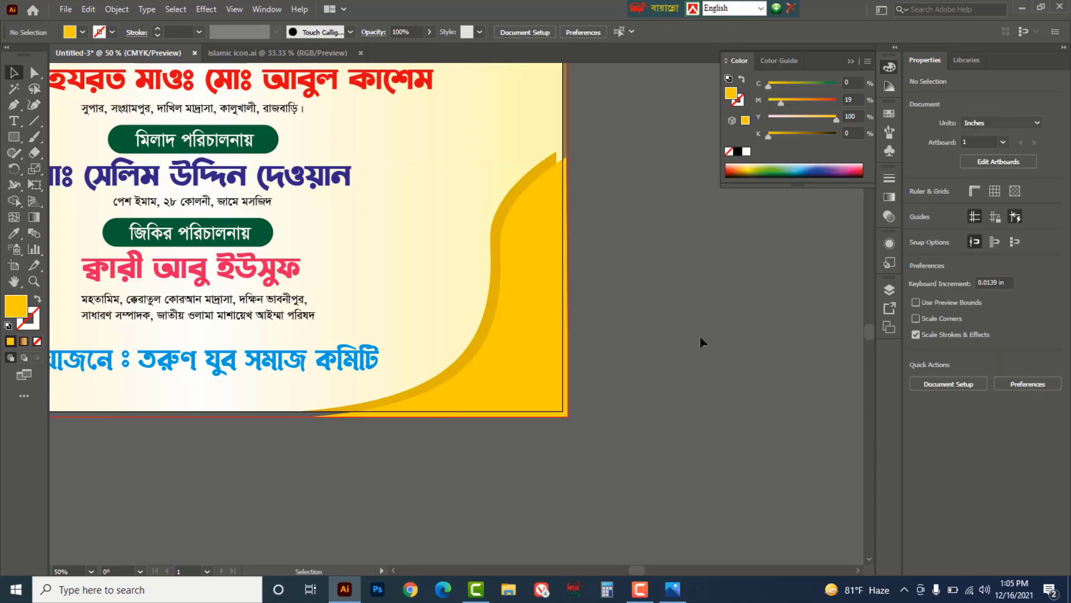
- Enlarge the yellow wave so it sweeps further left along the artboard's bottom edge
{"action": "left_click", "coordinate": [495, 219]}
{"action": "left_click_drag", "start_coordinate": [560, 150], "coordinate": [568, 136]}
{"action": "left_click", "coordinate": [632, 257]}
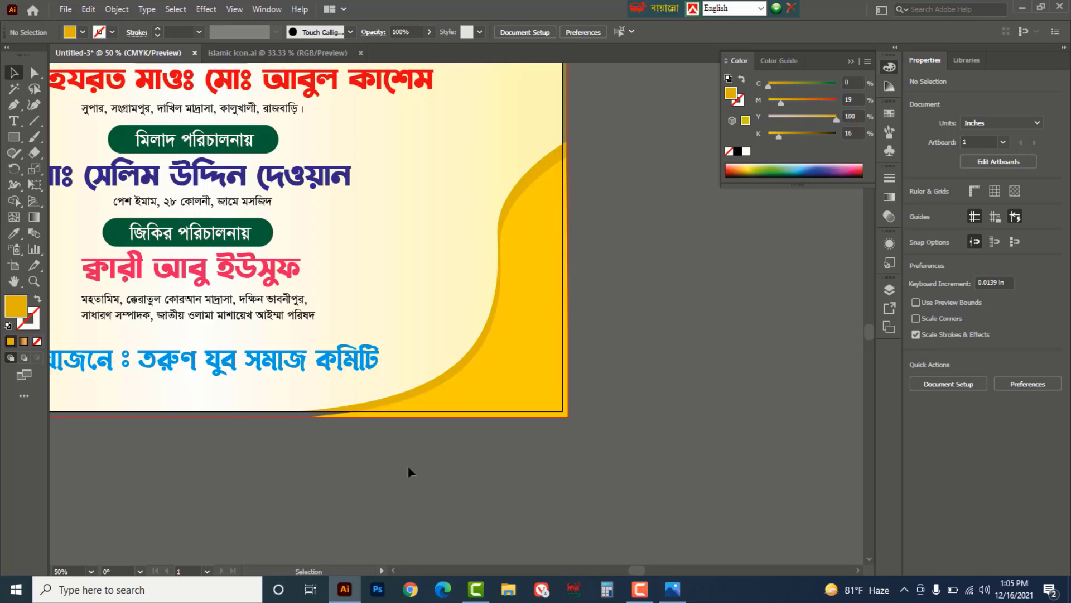
{"action": "left_click_drag", "start_coordinate": [285, 471], "coordinate": [461, 491]}
{"action": "left_click", "coordinate": [530, 427]}
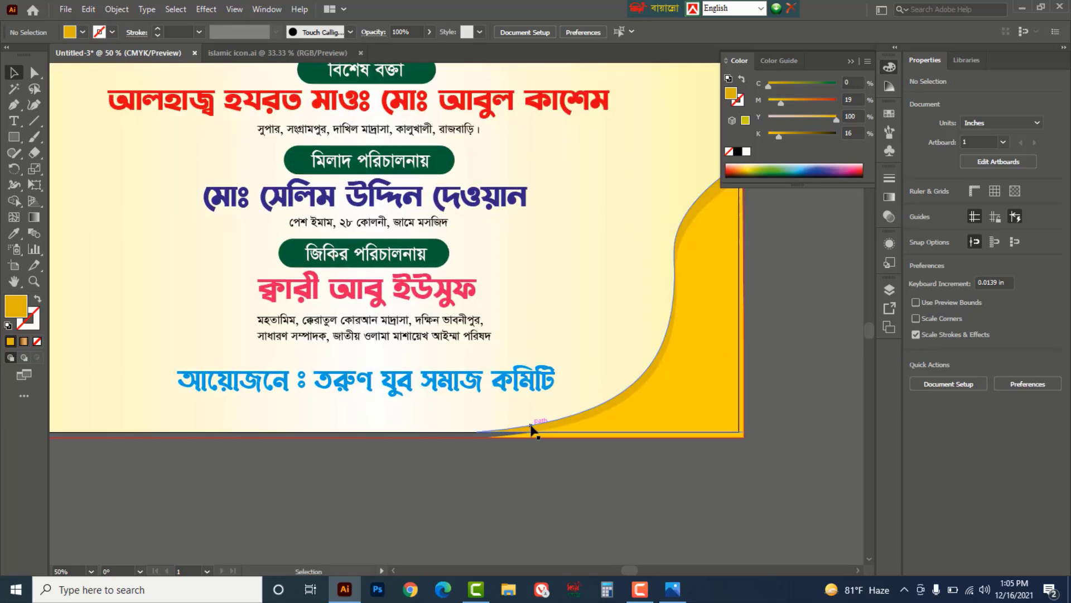
{"action": "left_click_drag", "start_coordinate": [476, 431], "coordinate": [467, 440]}
{"action": "left_click", "coordinate": [512, 486]}
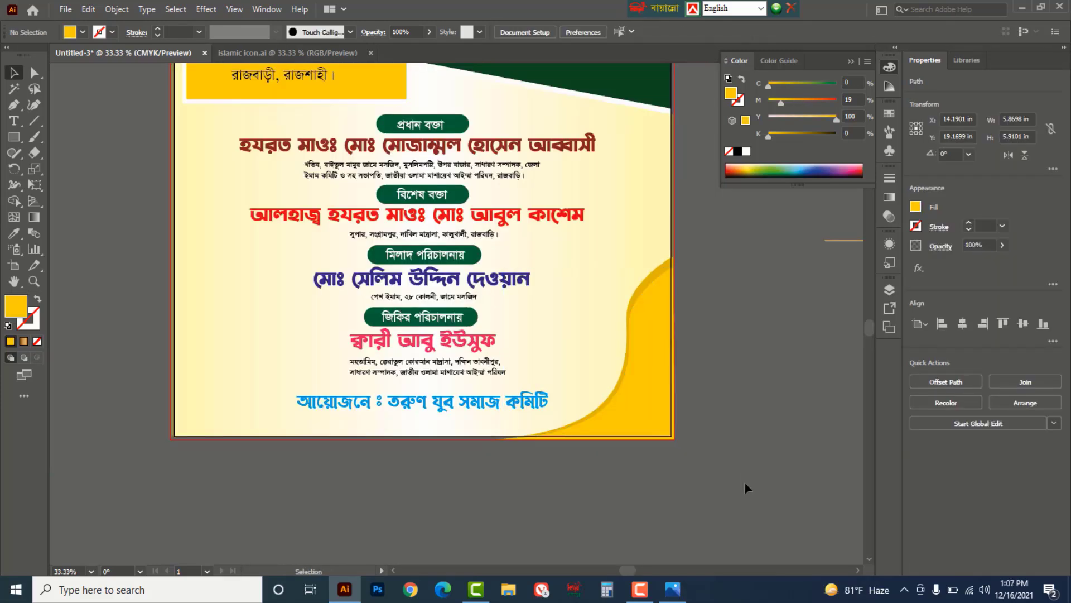
{"action": "left_click", "coordinate": [647, 418]}
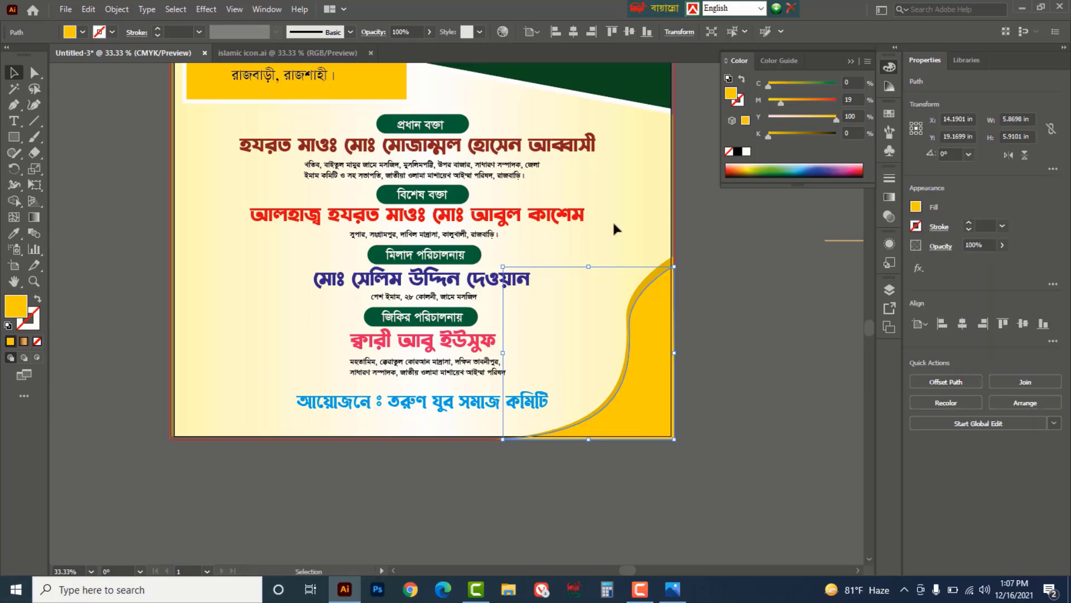
- Give the wave the top background's dark green and recolour its curved edge yellow-green
{"action": "scroll", "coordinate": [655, 219], "scroll_direction": "up", "scroll_amount": 3}
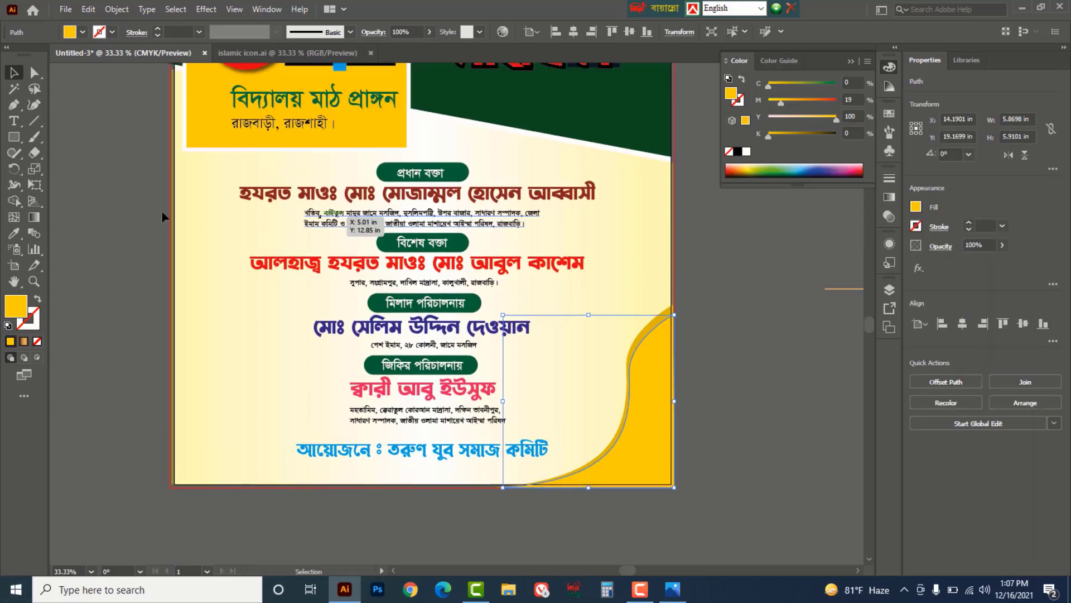
{"action": "left_click", "coordinate": [14, 233]}
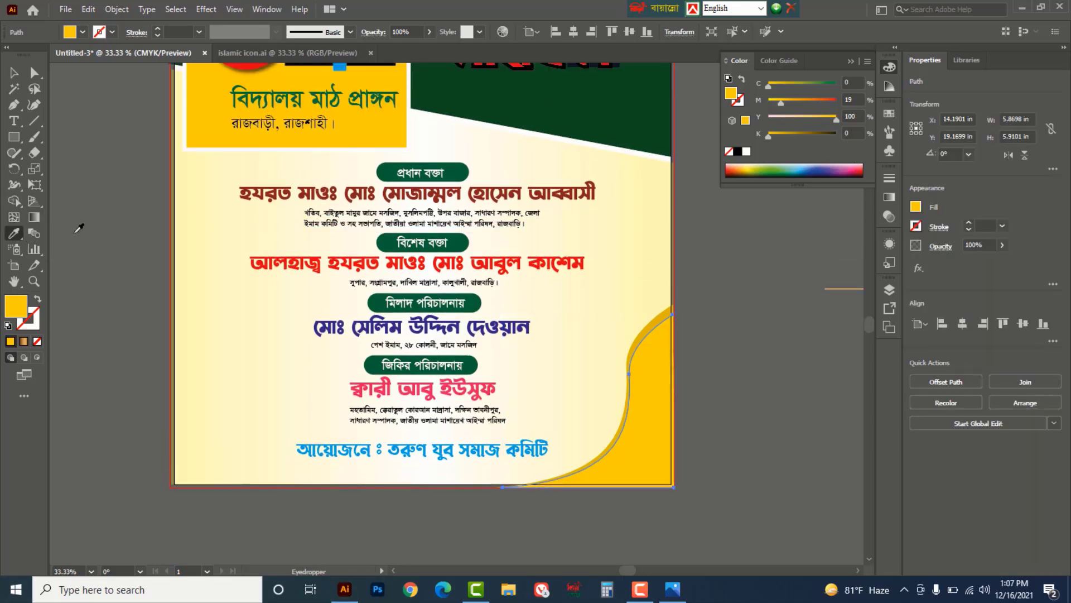
{"action": "left_click", "coordinate": [598, 101]}
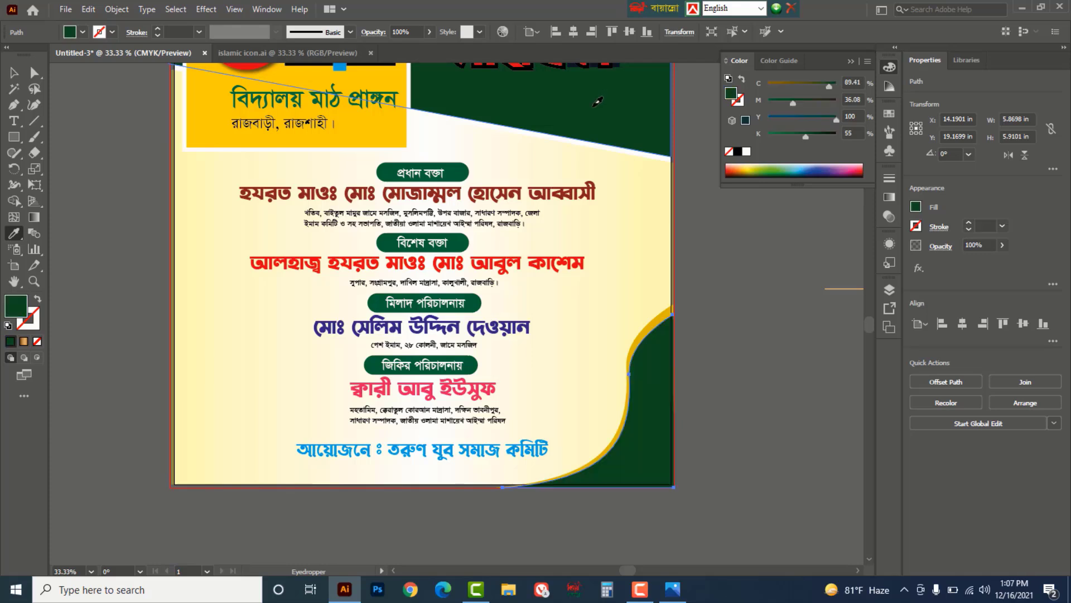
{"action": "left_click", "coordinate": [14, 72]}
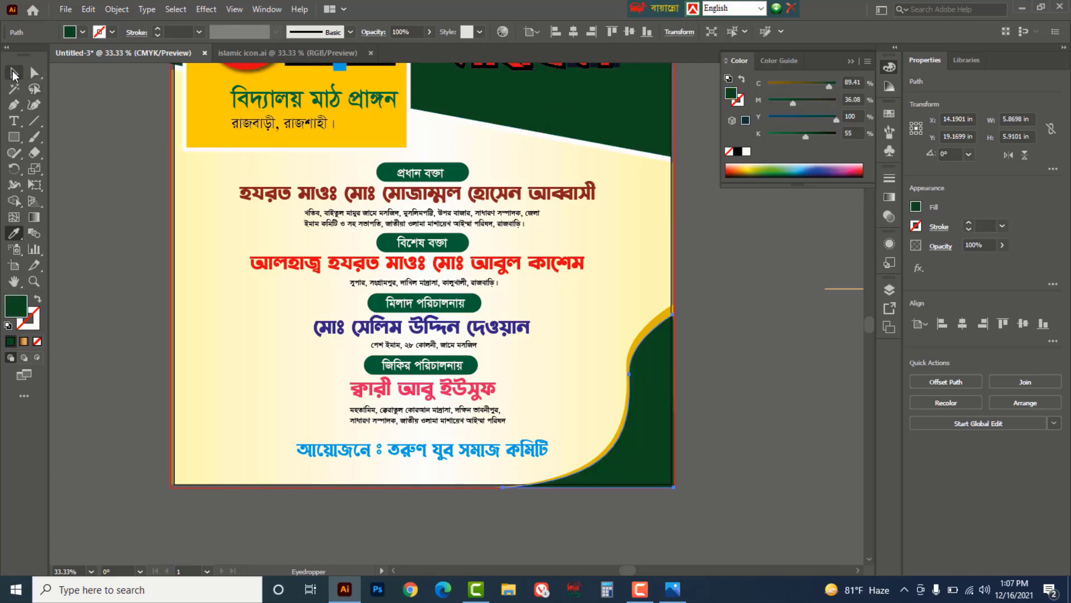
{"action": "left_click", "coordinate": [757, 344]}
{"action": "left_click", "coordinate": [658, 322]}
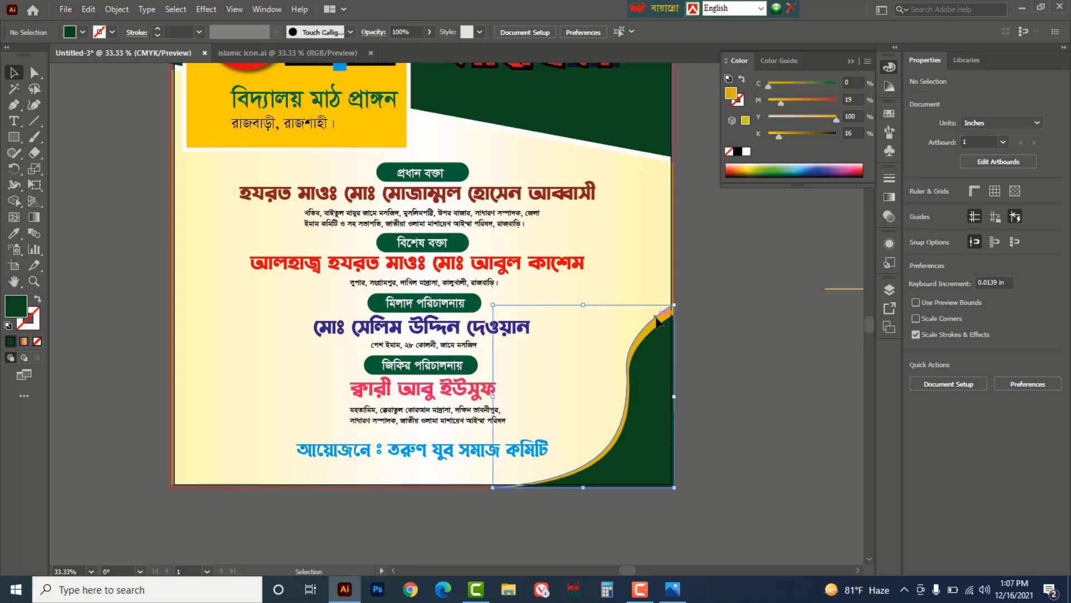
{"action": "left_click", "coordinate": [760, 166]}
{"action": "left_click", "coordinate": [746, 358]}
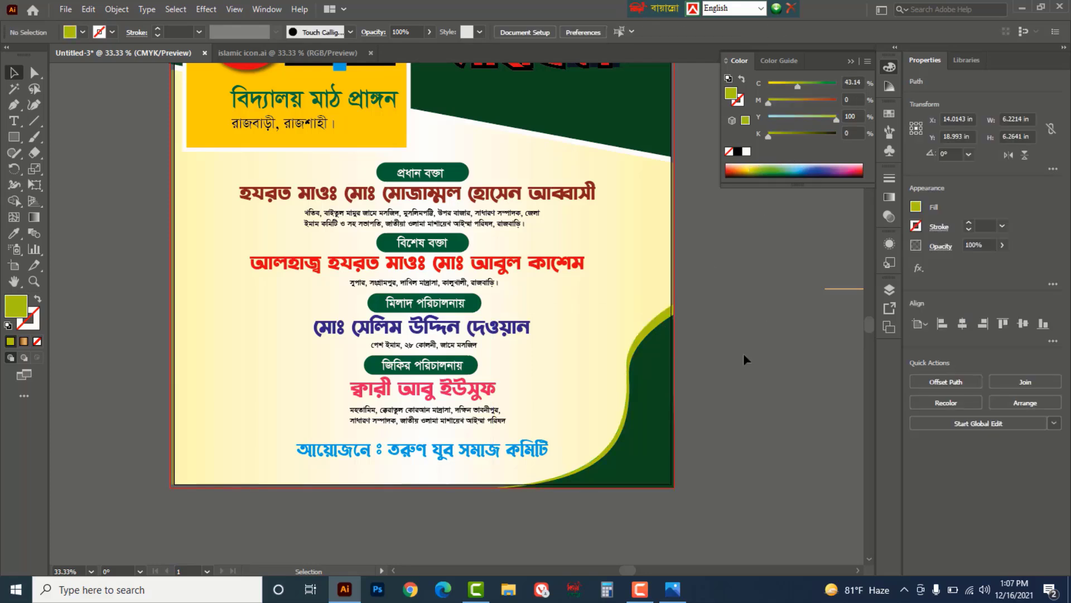
- Duplicate the swoosh with its edge, mirror the copy, and place it in the lower-left corner
{"action": "left_click", "coordinate": [647, 396]}
{"action": "left_click", "coordinate": [667, 439], "text": "shift"}
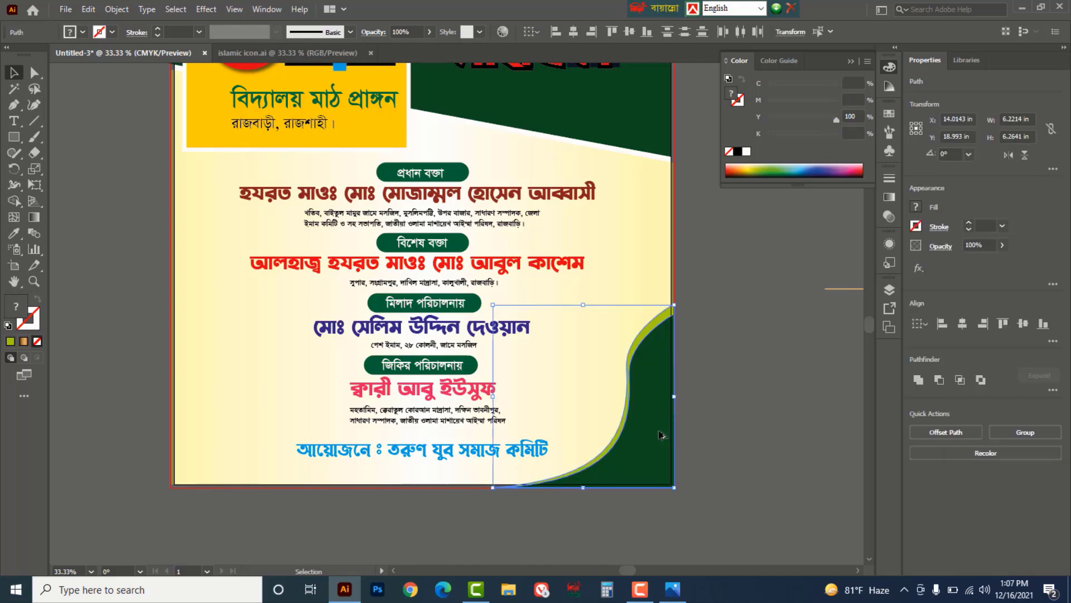
{"action": "left_click_drag", "start_coordinate": [667, 438], "coordinate": [259, 447]}
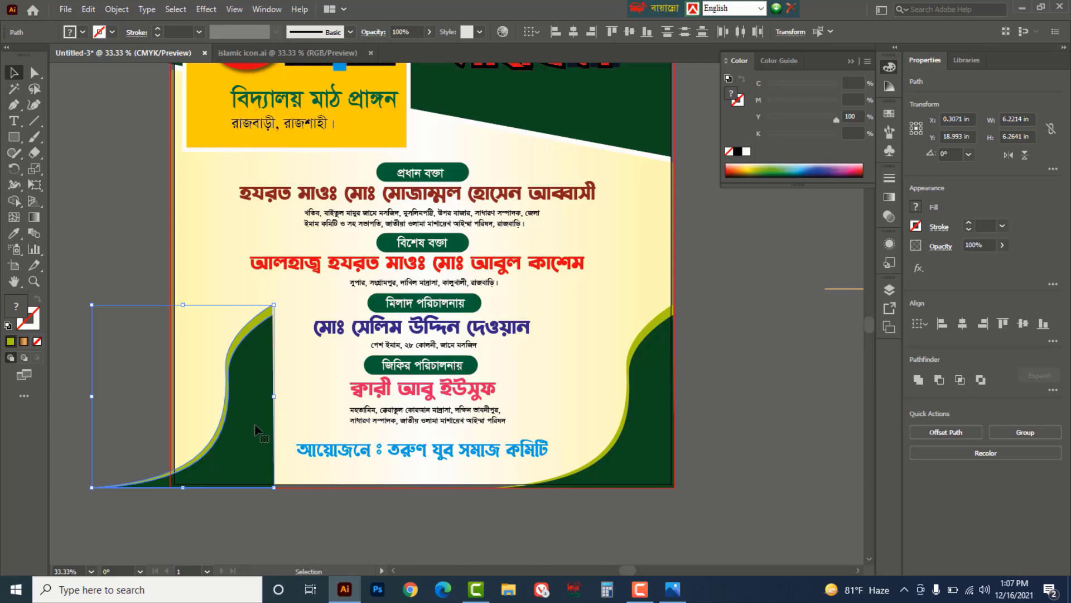
{"action": "right_click", "coordinate": [256, 428]}
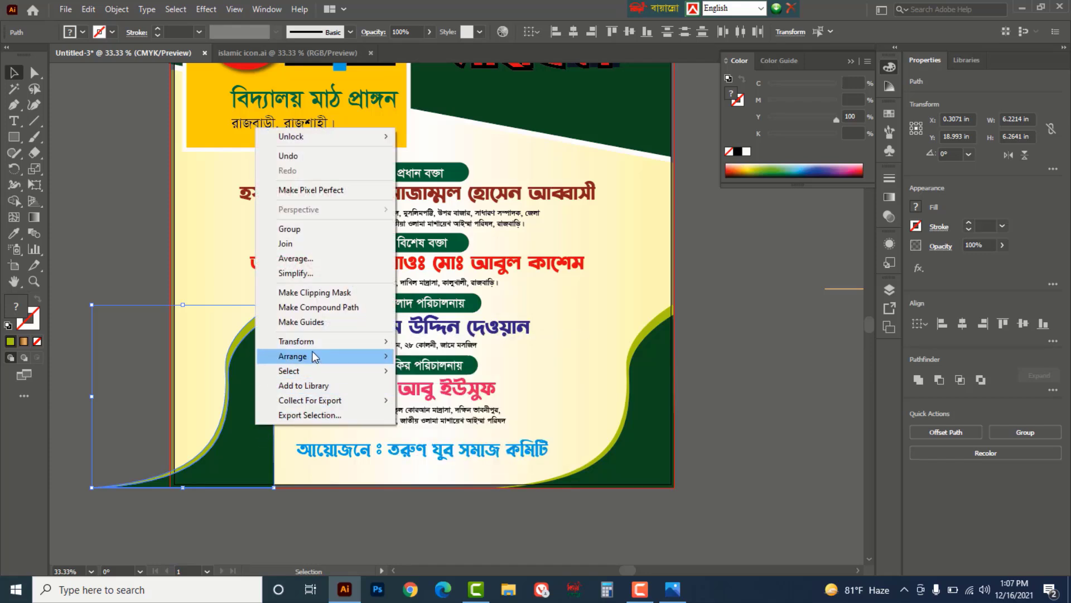
{"action": "mouse_move", "coordinate": [317, 343]}
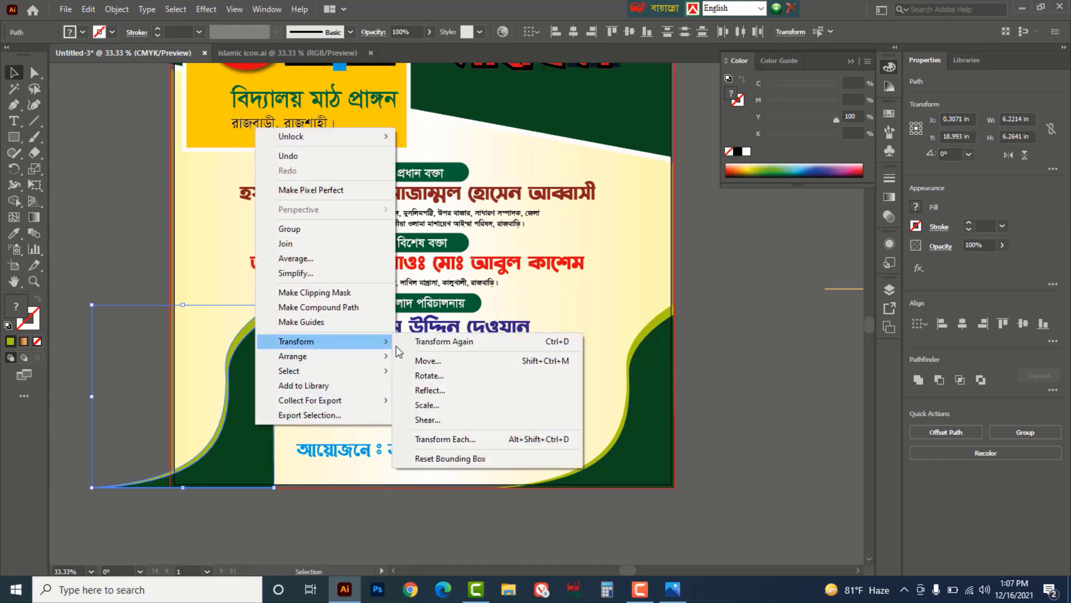
{"action": "left_click", "coordinate": [454, 391]}
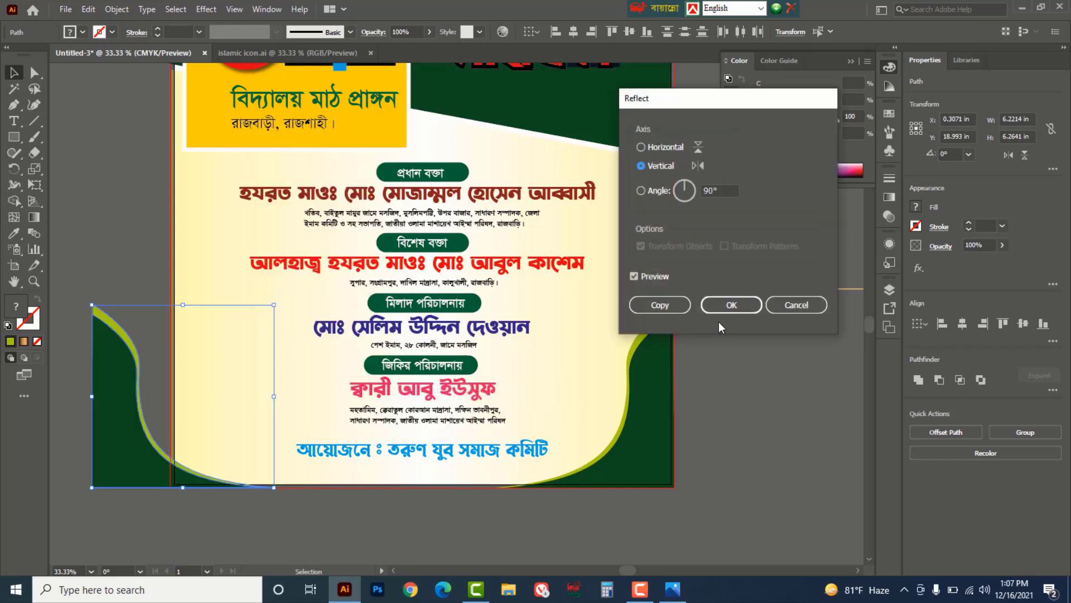
{"action": "left_click", "coordinate": [731, 305]}
{"action": "left_click_drag", "start_coordinate": [165, 392], "coordinate": [241, 394]}
- Select the lower-left green corner shape for recolouring
{"action": "left_click", "coordinate": [135, 266]}
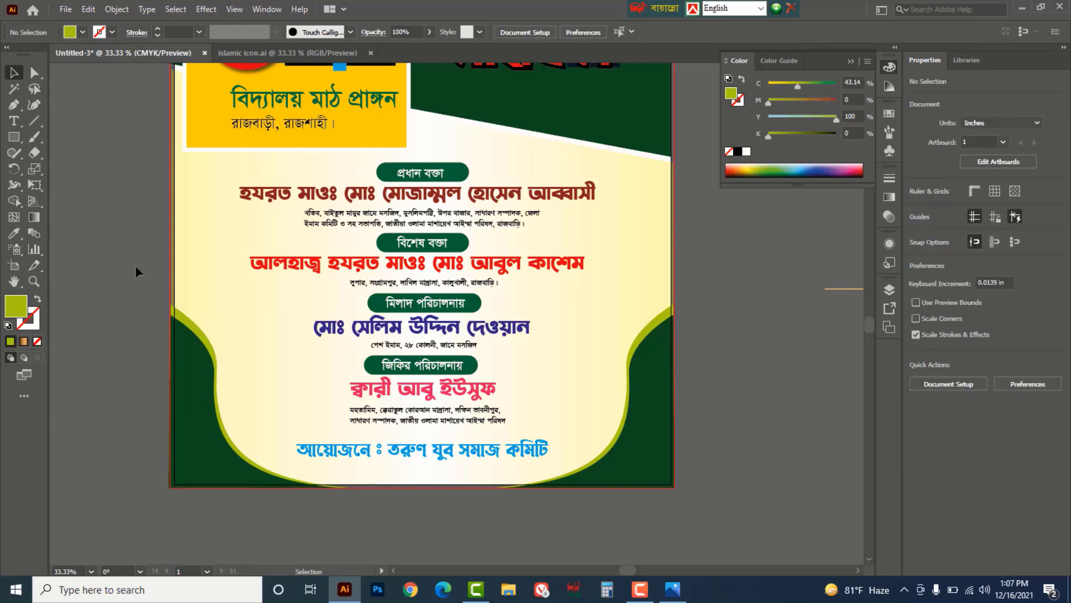
{"action": "left_click", "coordinate": [193, 402]}
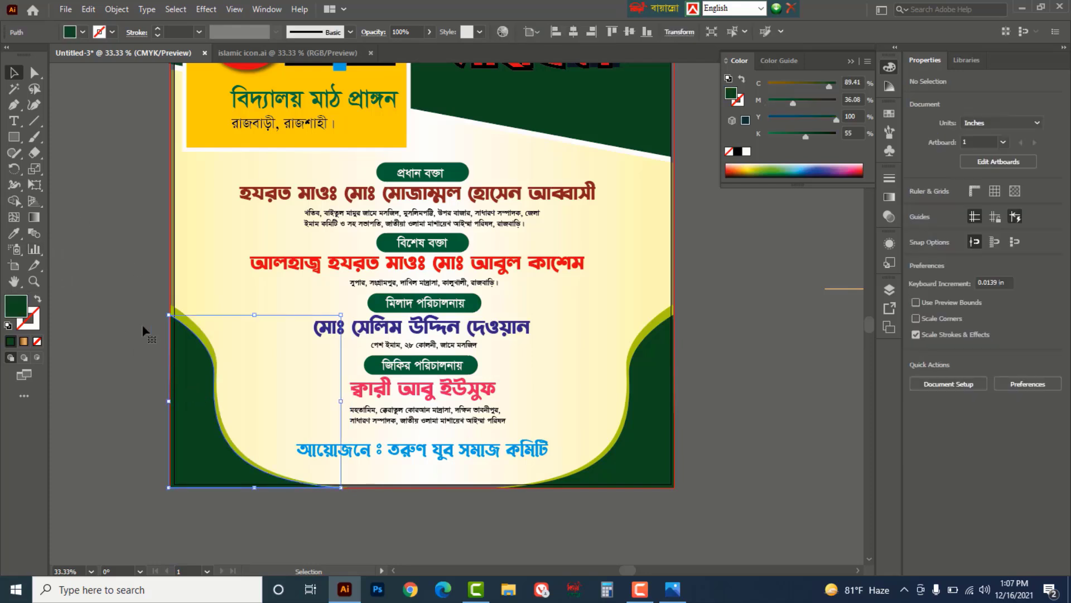
{"action": "left_click", "coordinate": [22, 232]}
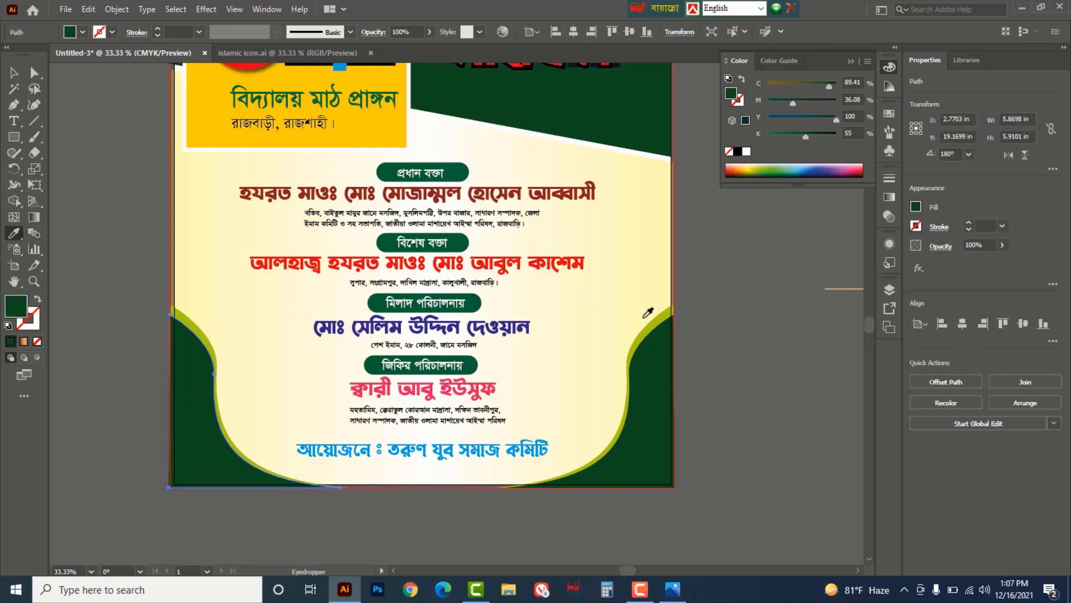
{"action": "scroll", "coordinate": [615, 285], "scroll_direction": "up", "scroll_amount": 2}
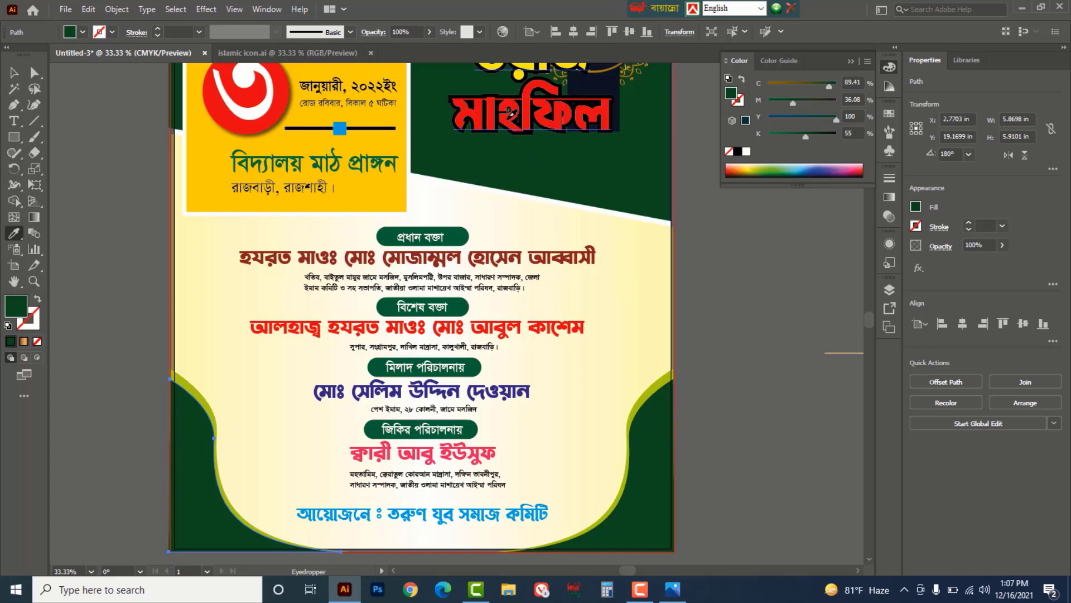
- Make the lower-left shape red like the মাহফিল heading and shift its edge toward red
{"action": "left_click", "coordinate": [507, 118]}
{"action": "left_click", "coordinate": [14, 72]}
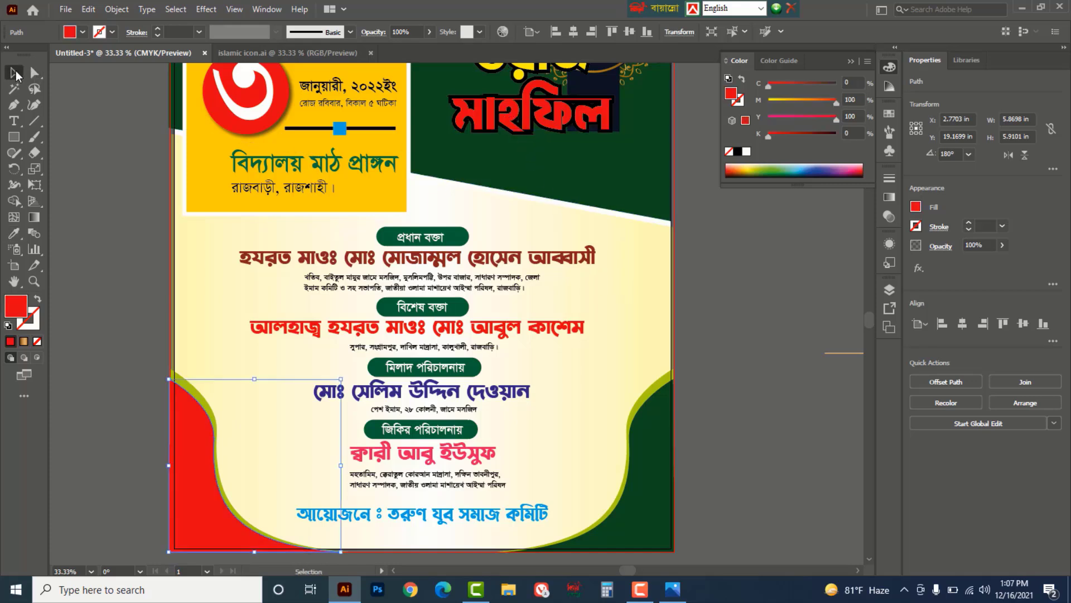
{"action": "left_click", "coordinate": [96, 224]}
{"action": "left_click", "coordinate": [188, 383]}
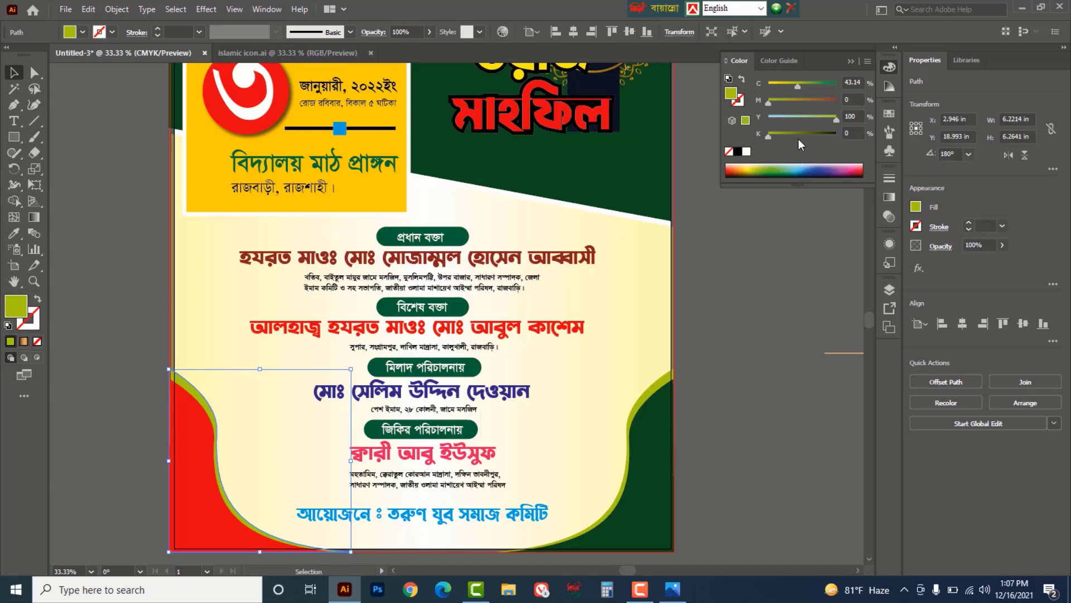
{"action": "left_click_drag", "start_coordinate": [798, 85], "coordinate": [837, 102]}
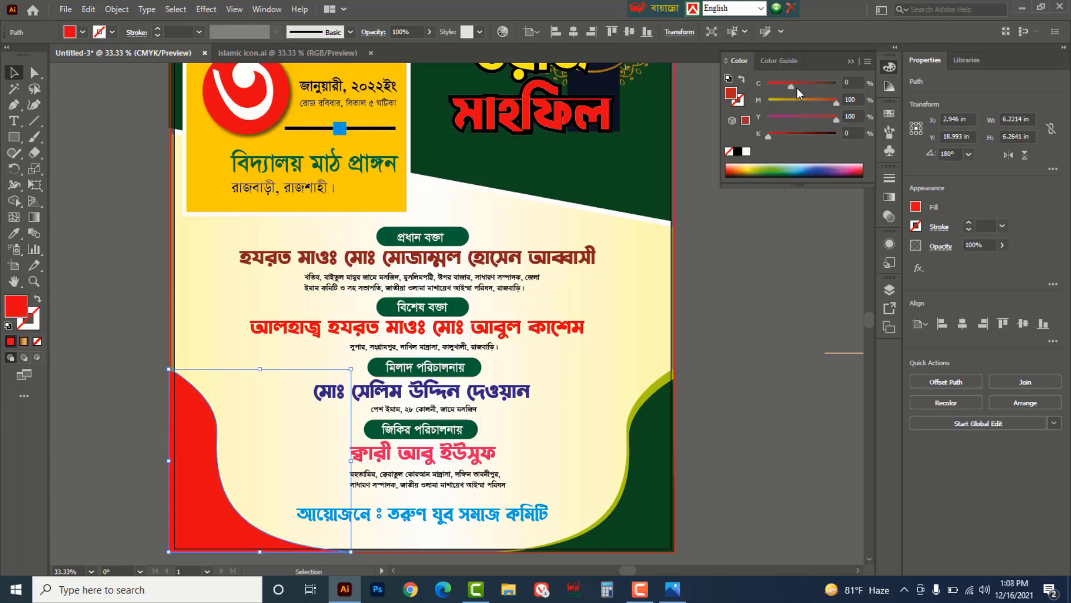
{"action": "left_click", "coordinate": [125, 255]}
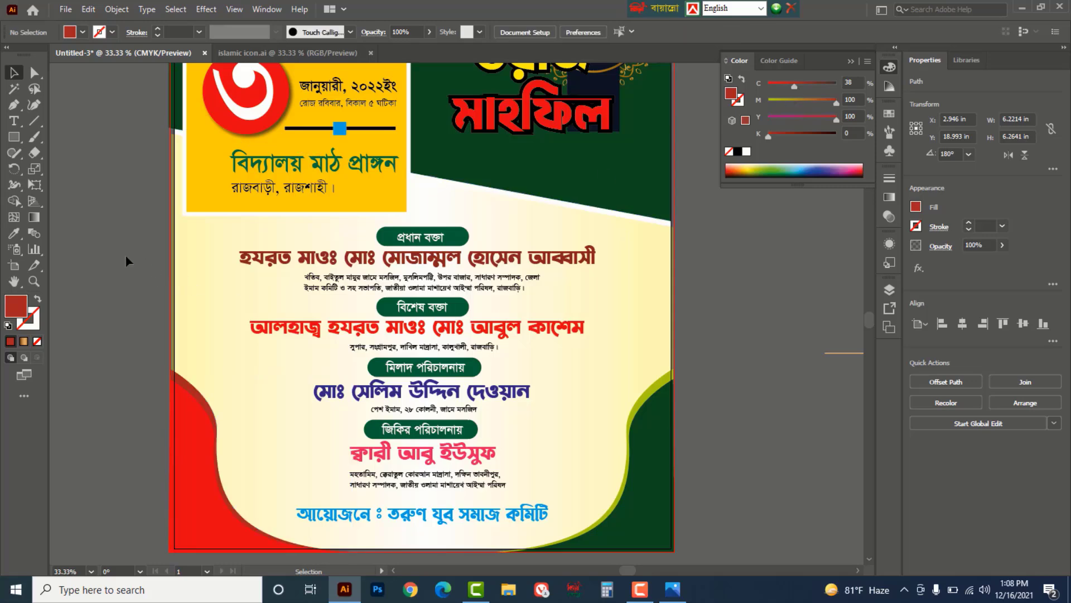
- Zoom out and centre the whole poster in the window
{"action": "key", "text": "z"}
{"action": "key", "text": "ctrl+minus"}
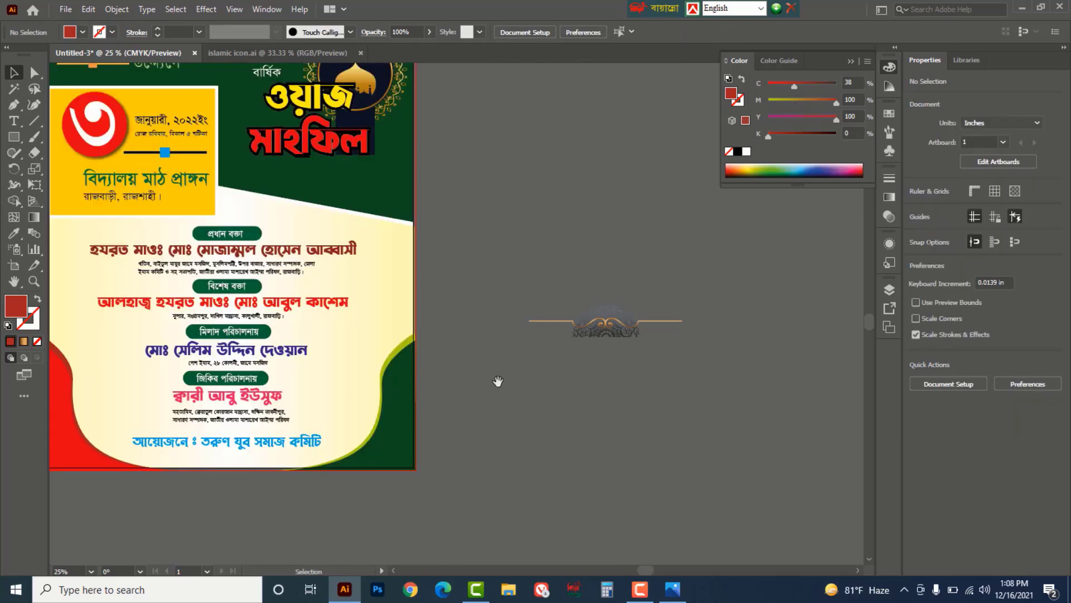
{"action": "left_click_drag", "start_coordinate": [613, 444], "coordinate": [636, 472]}
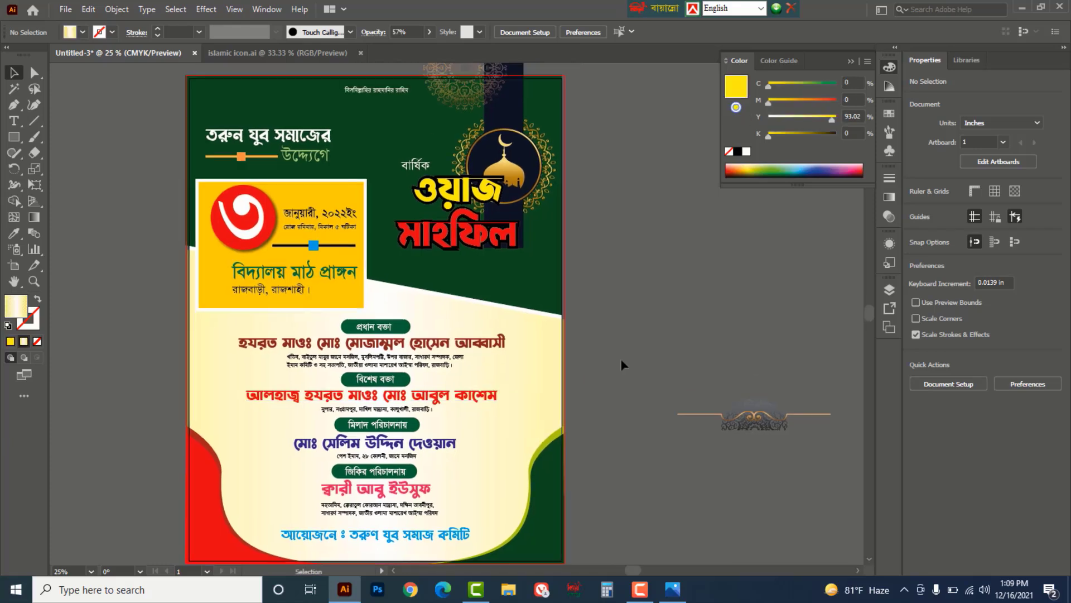
{"action": "left_click_drag", "start_coordinate": [14, 136], "coordinate": [65, 139]}
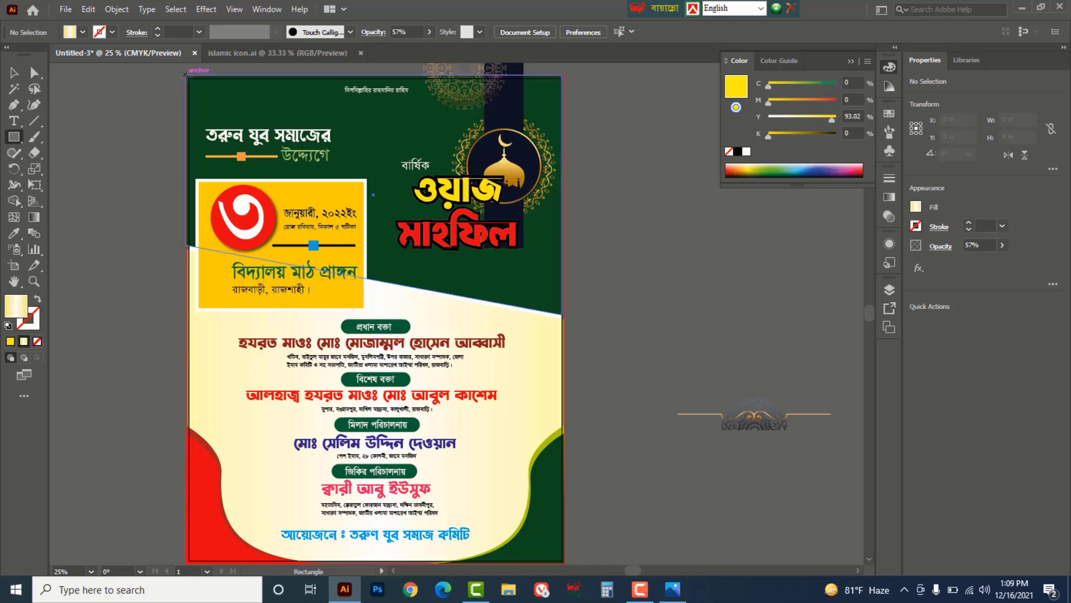
- Draw a tall rectangle over the header's mandala ornaments and remove its fill
{"action": "left_click_drag", "start_coordinate": [185, 74], "coordinate": [565, 518]}
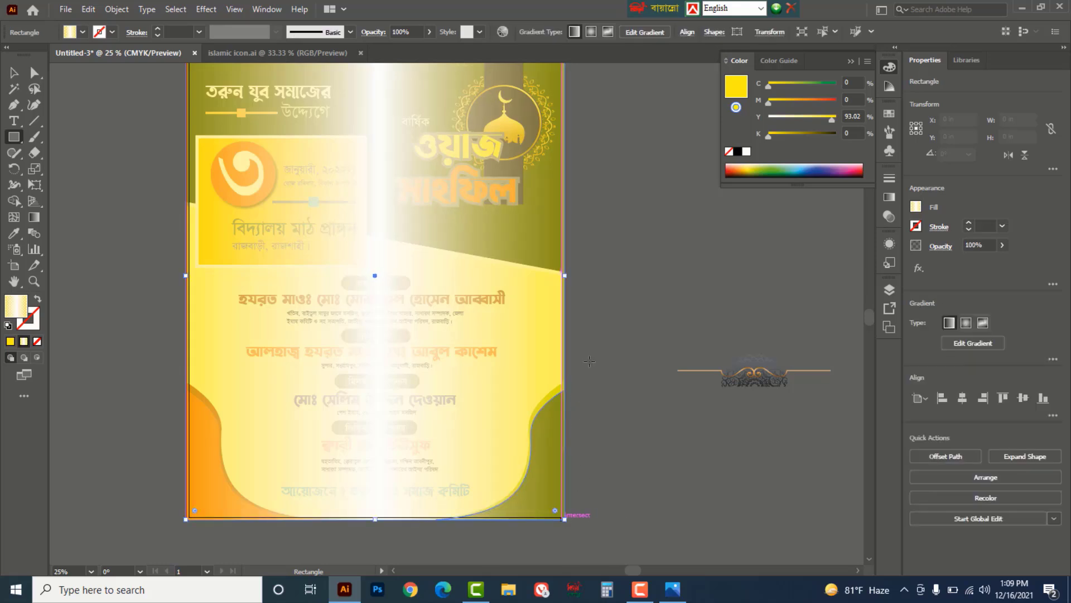
{"action": "scroll", "coordinate": [575, 311], "scroll_direction": "up", "scroll_amount": 4}
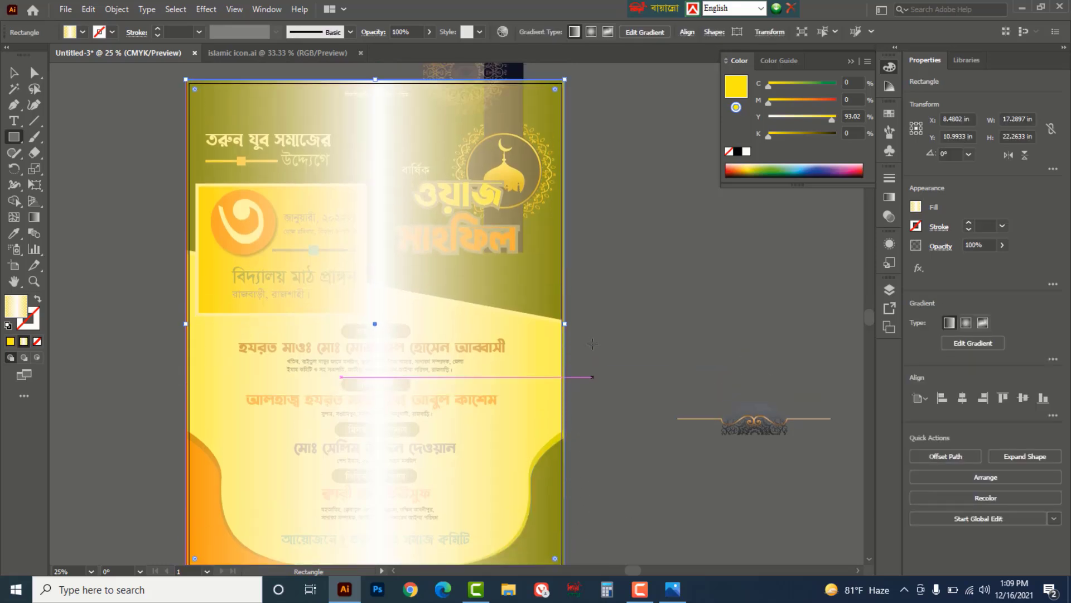
{"action": "left_click", "coordinate": [729, 151]}
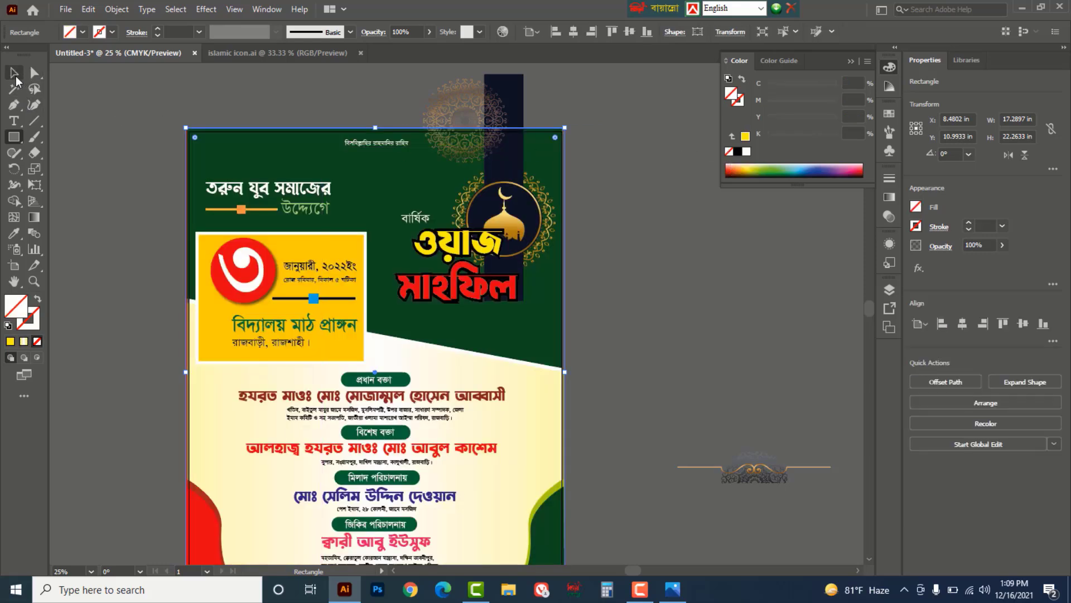
- Clip both mandalas with the rectangle as a clipping mask, then switch to Outline view
{"action": "left_click", "coordinate": [15, 74]}
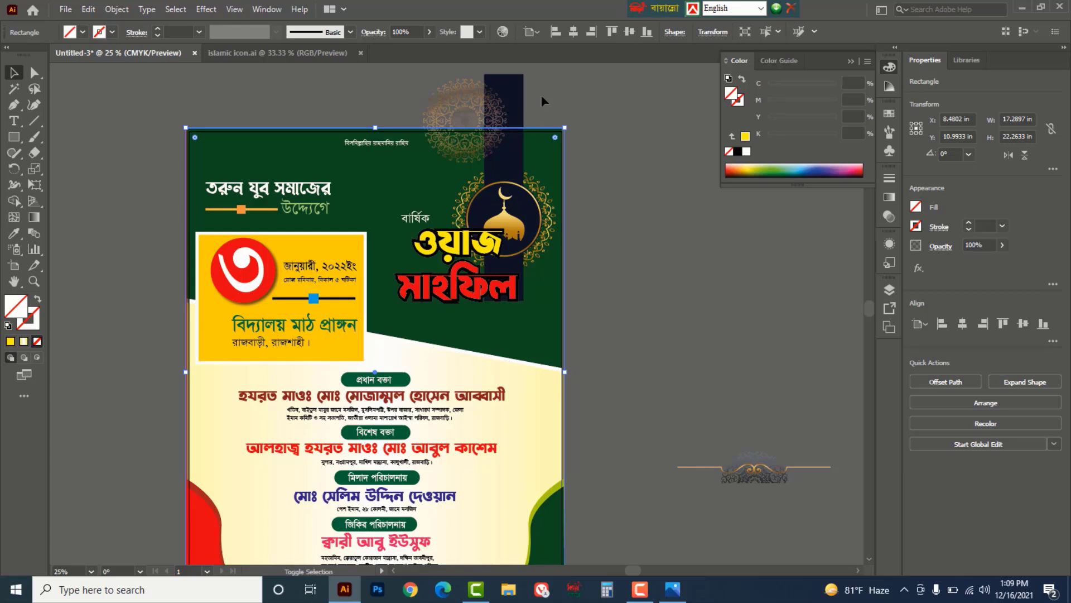
{"action": "left_click", "coordinate": [450, 105], "text": "shift"}
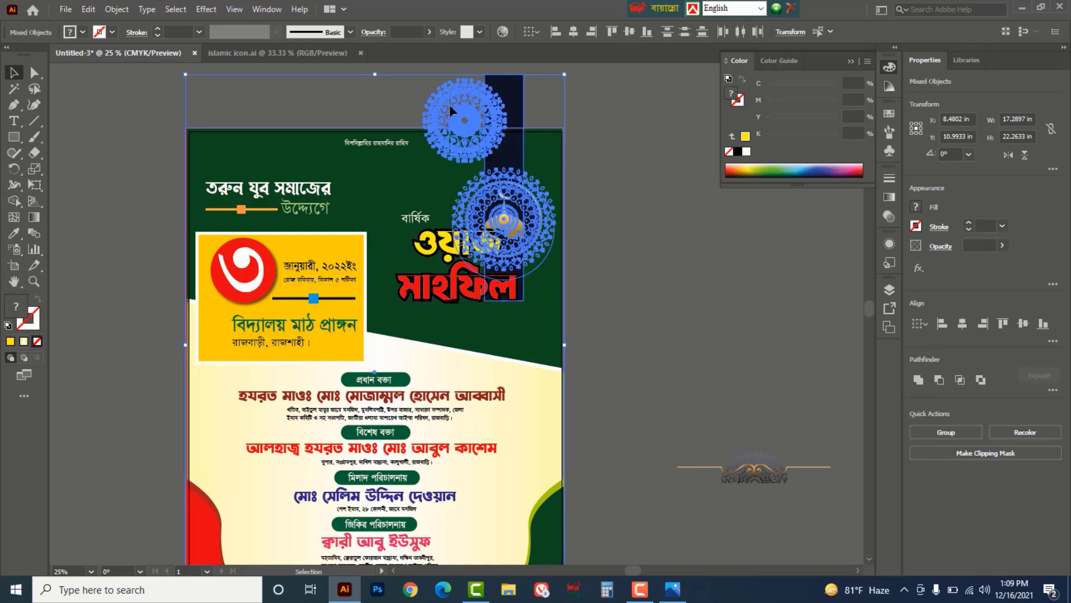
{"action": "right_click", "coordinate": [488, 101]}
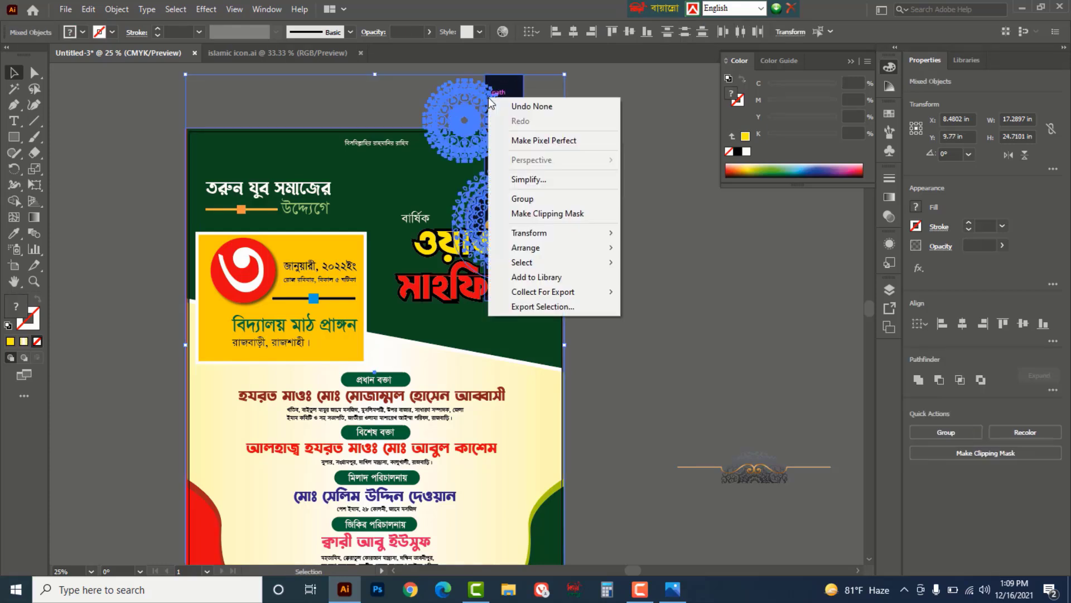
{"action": "left_click", "coordinate": [525, 215]}
{"action": "left_click", "coordinate": [633, 200]}
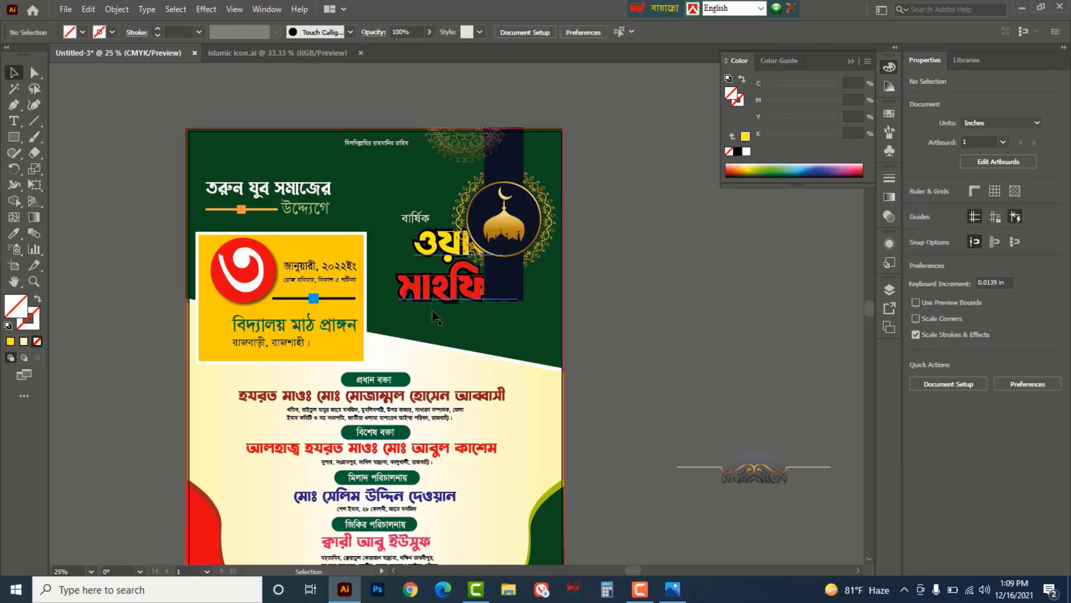
{"action": "key", "text": "a"}
{"action": "key", "text": "ctrl+y"}
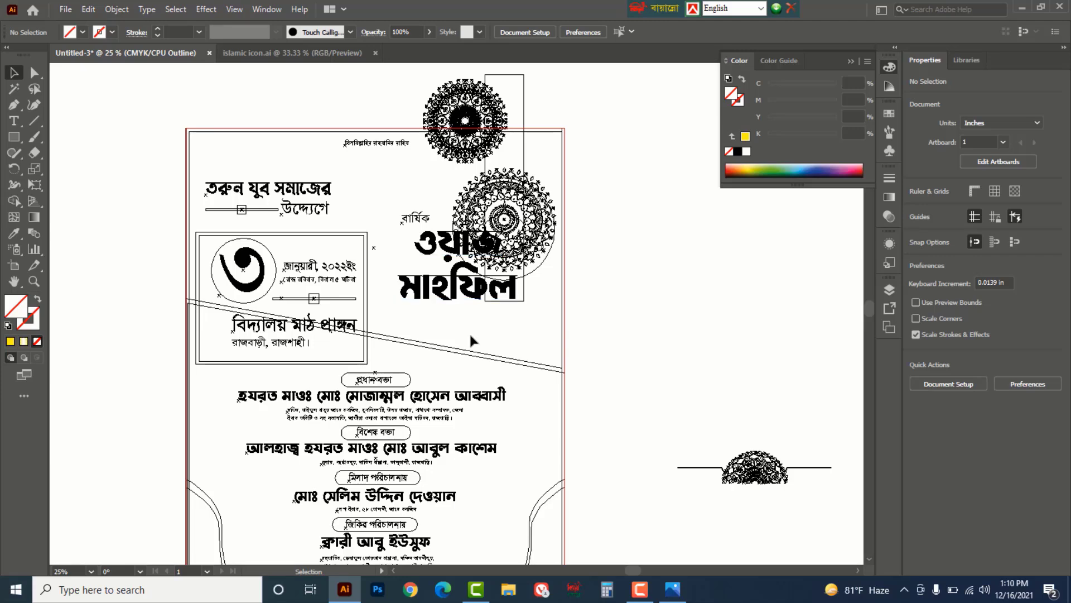
- Bring the ওয়াজ মাহফিল title to the front, above the dark masked strip
{"action": "left_click", "coordinate": [425, 300]}
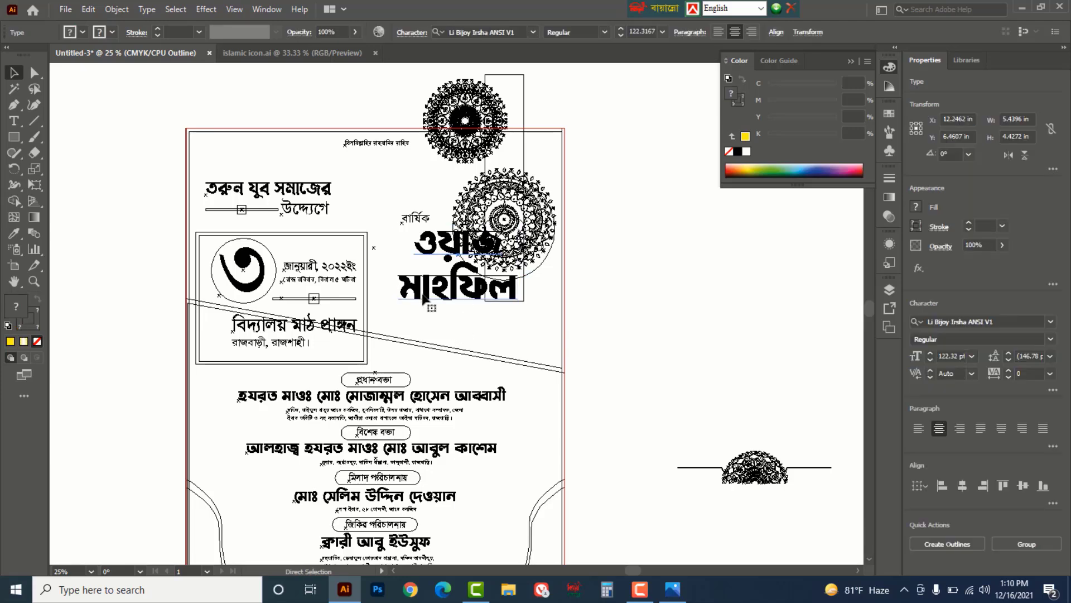
{"action": "key", "text": "ctrl+y"}
{"action": "right_click", "coordinate": [437, 302]}
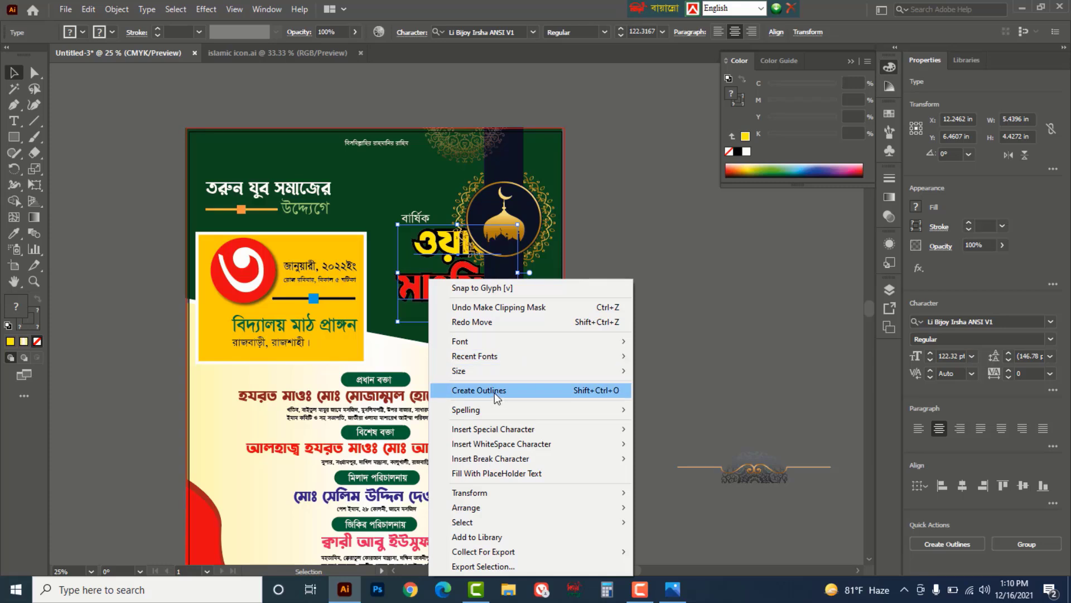
{"action": "mouse_move", "coordinate": [494, 507]}
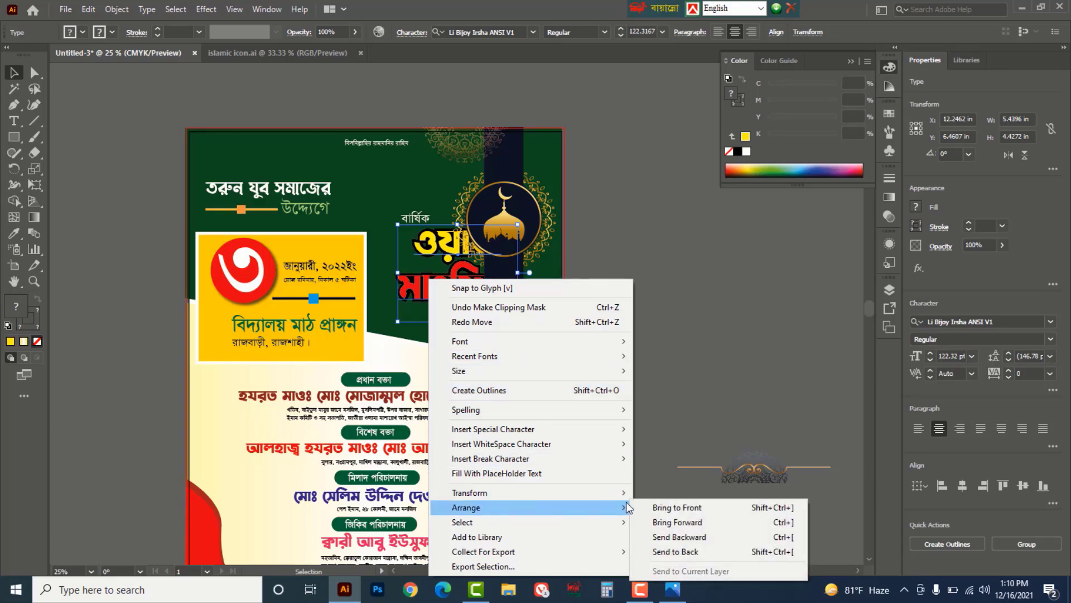
{"action": "left_click", "coordinate": [682, 505]}
{"action": "left_click", "coordinate": [661, 327]}
- Delete the ornament lying beside the artboard
{"action": "scroll", "coordinate": [661, 327], "scroll_direction": "down", "scroll_amount": 3}
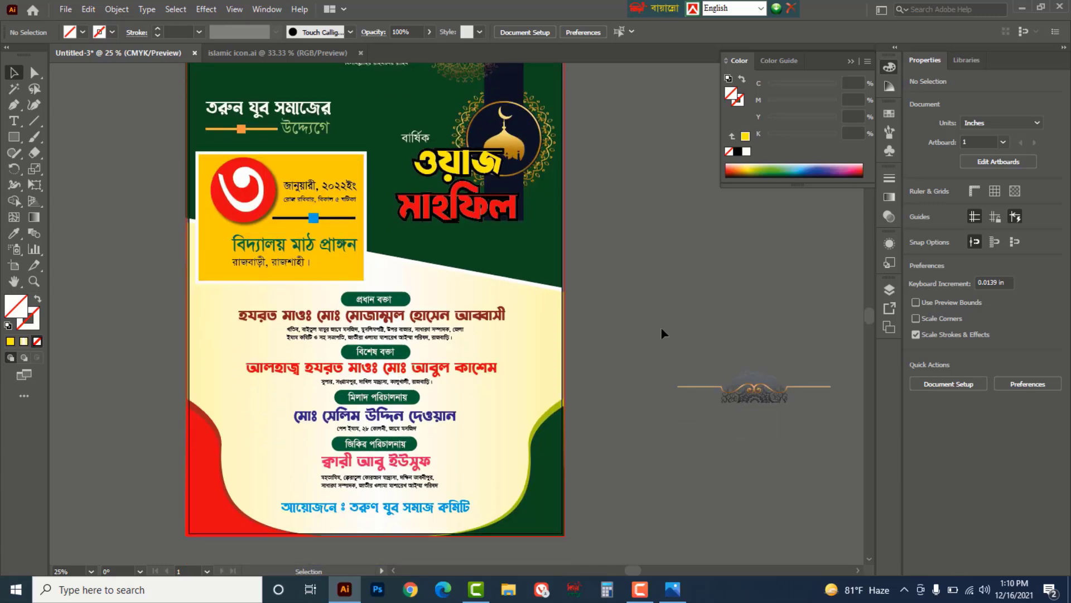
{"action": "left_click_drag", "start_coordinate": [811, 429], "coordinate": [810, 427]}
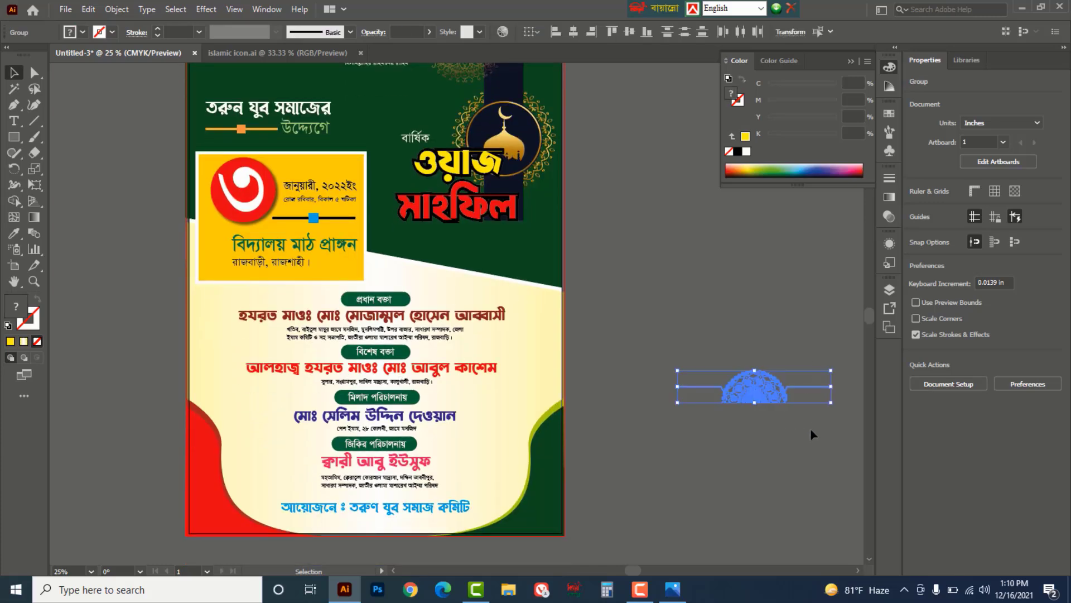
{"action": "key", "text": "Delete"}
{"action": "scroll", "coordinate": [697, 374], "scroll_direction": "up", "scroll_amount": 2}
{"action": "scroll", "coordinate": [698, 380], "scroll_direction": "down", "scroll_amount": 2}
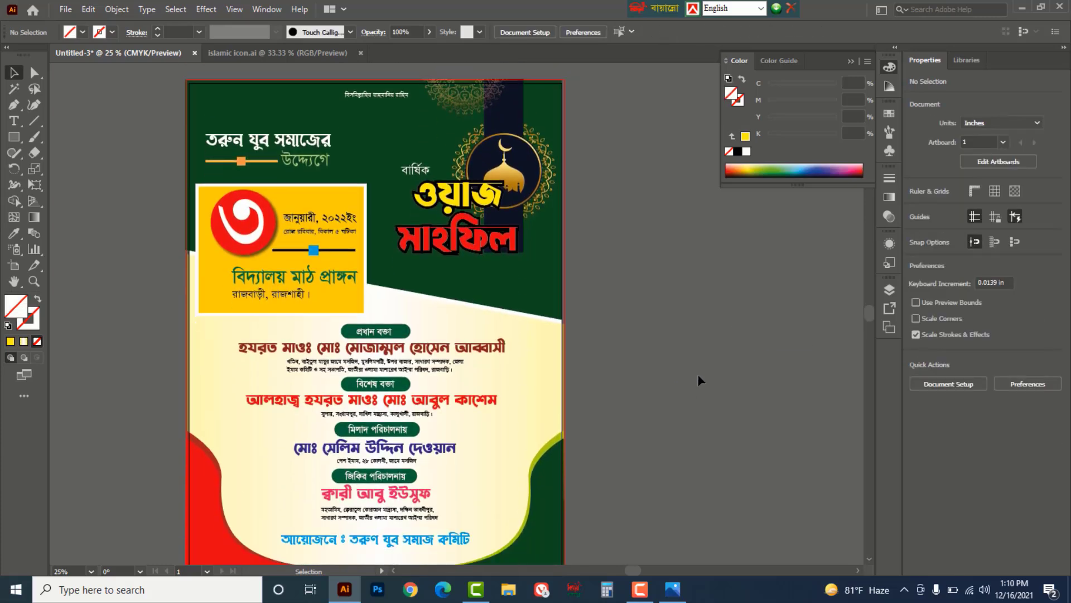
- Draw a wide bar across the poster's bottom filled with the poster's dark green
{"action": "left_click", "coordinate": [14, 136]}
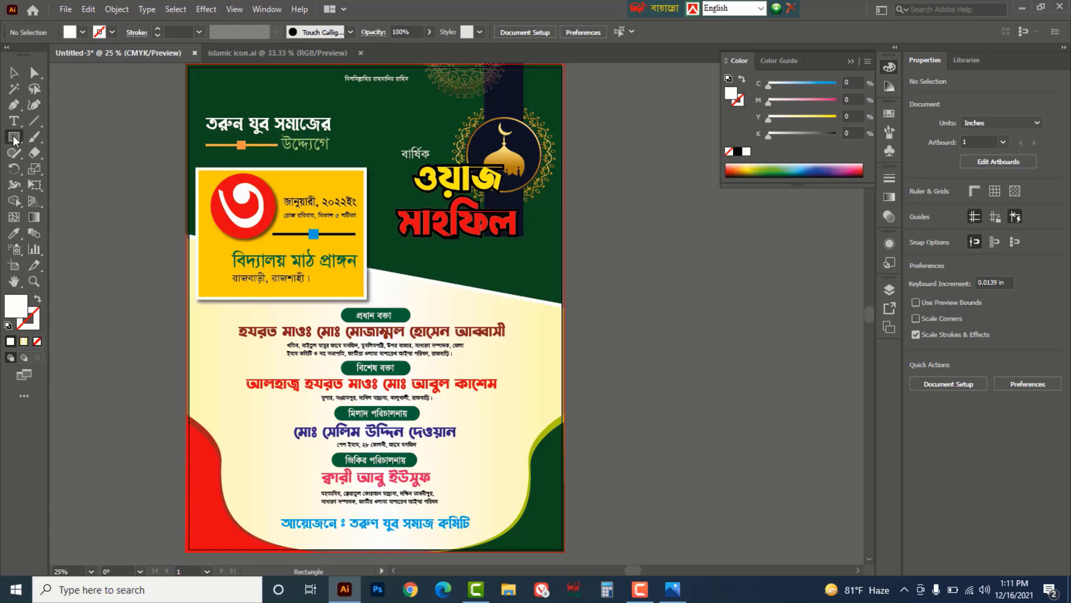
{"action": "left_click", "coordinate": [69, 142]}
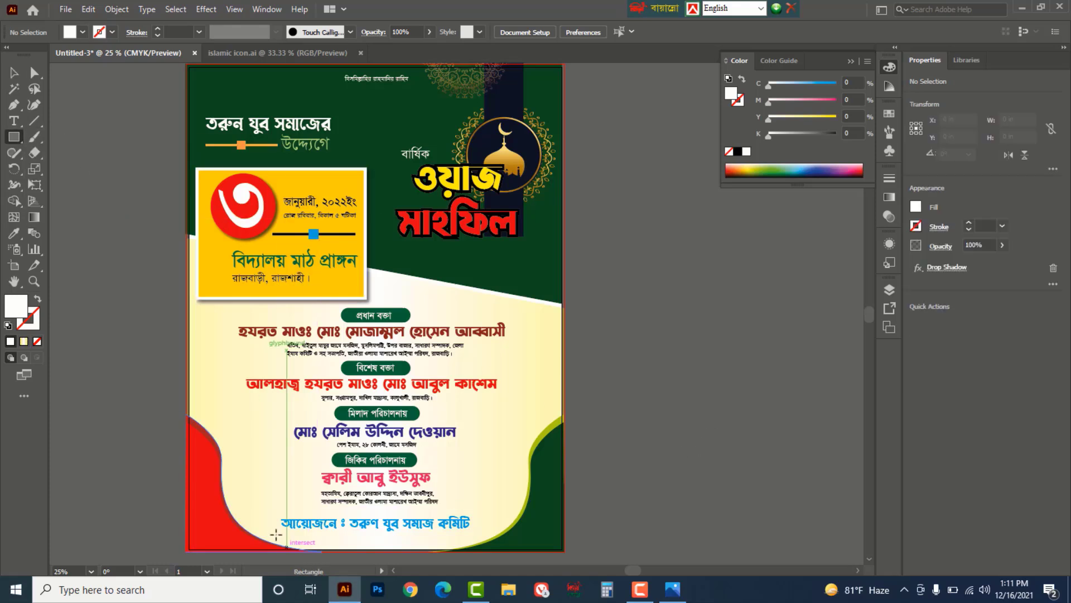
{"action": "mouse_move", "coordinate": [264, 511]}
{"action": "left_mouse_down"}
{"action": "mouse_move", "coordinate": [322, 530]}
{"action": "mouse_move", "coordinate": [483, 530]}
{"action": "left_mouse_up"}
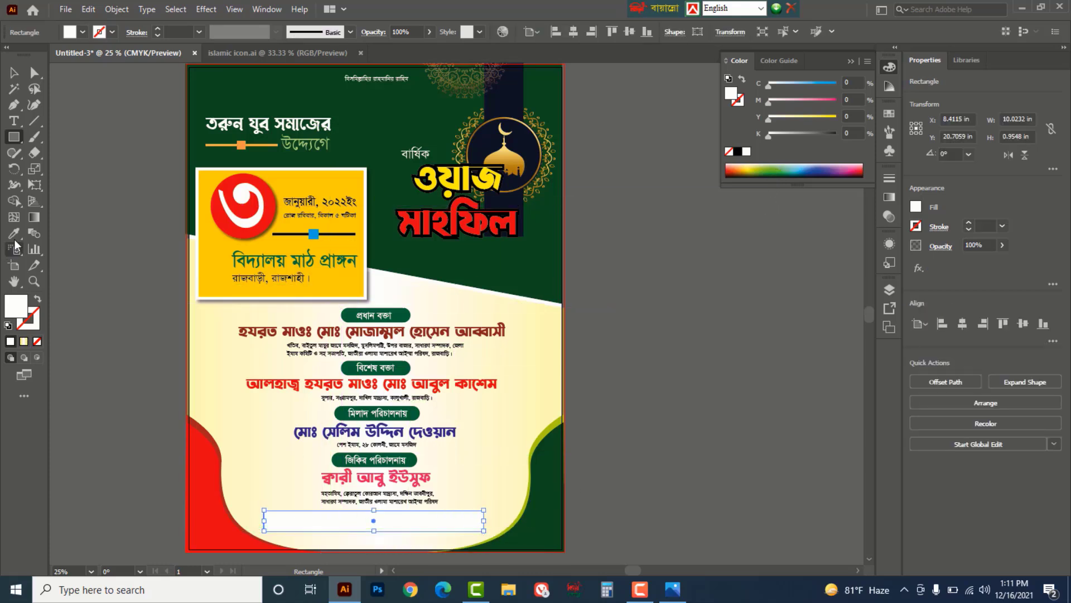
{"action": "key", "text": "i"}
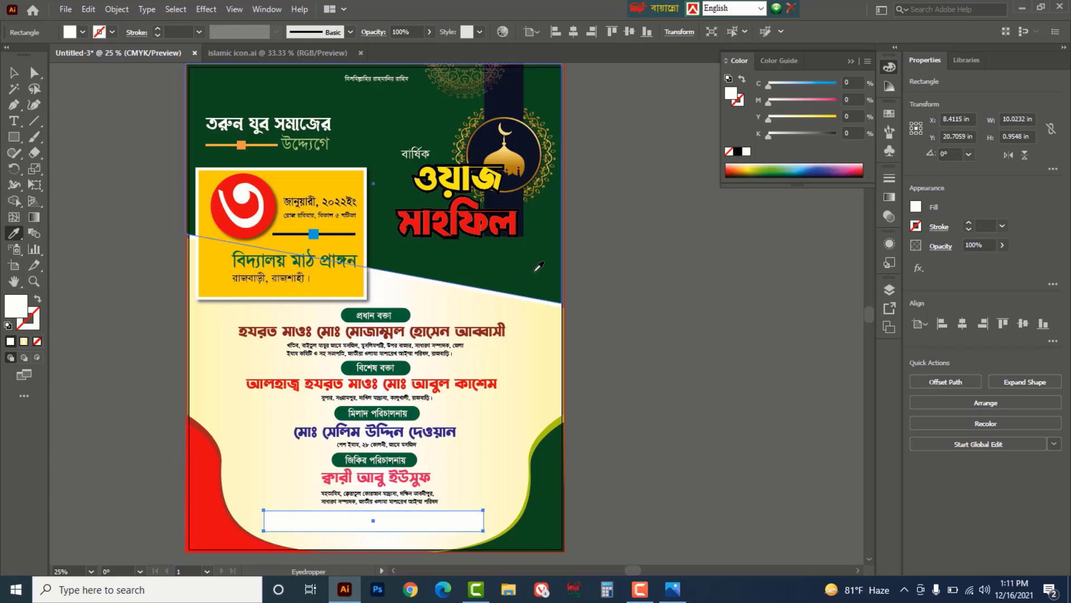
{"action": "left_click", "coordinate": [539, 266]}
{"action": "key", "text": "v"}
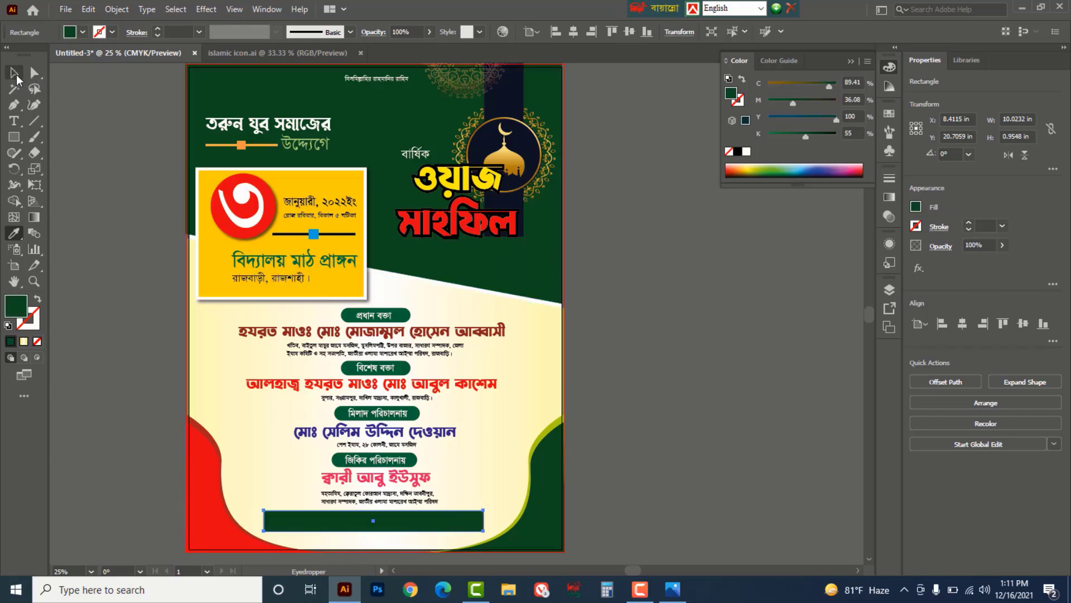
{"action": "left_click", "coordinate": [620, 472]}
- Bring the footer organiser text in front of the green bar and make it white
{"action": "key", "text": "a"}
{"action": "key", "text": "ctrl+y"}
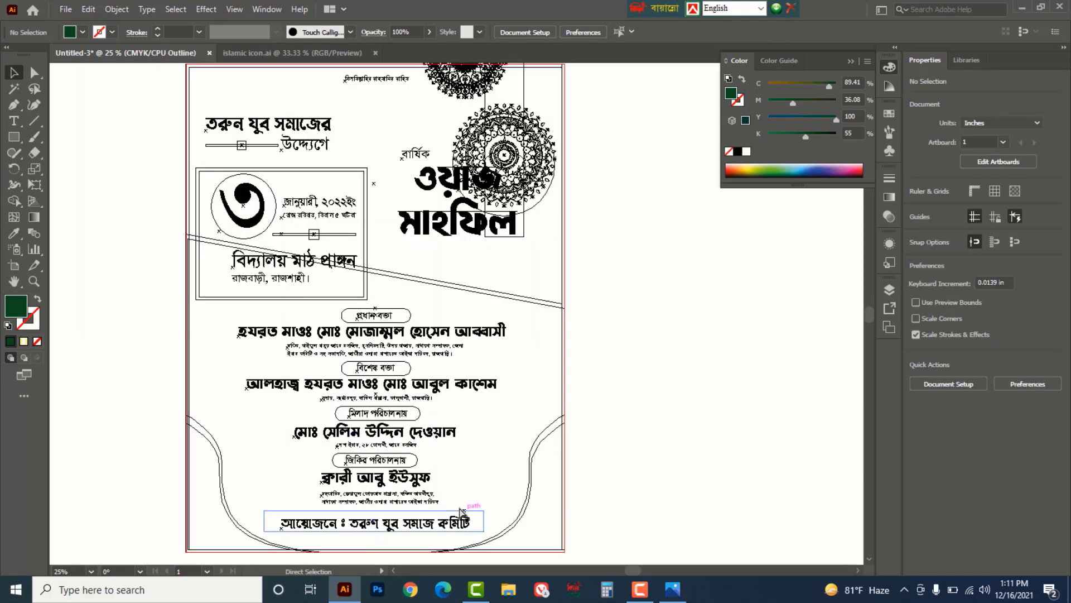
{"action": "left_click", "coordinate": [435, 527]}
{"action": "key", "text": "ctrl+y"}
{"action": "key", "text": "v"}
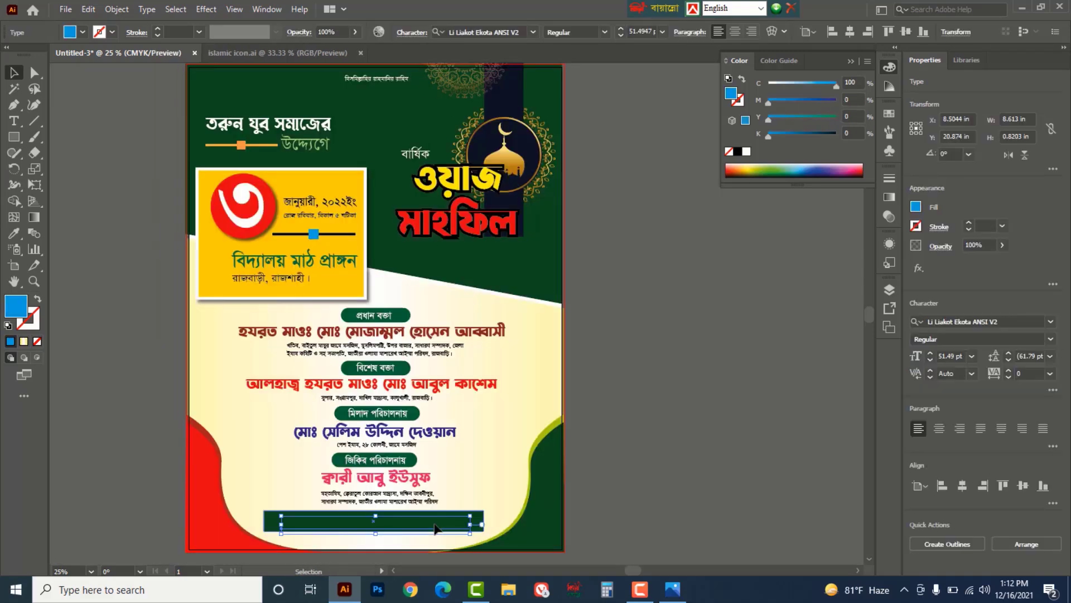
{"action": "right_click", "coordinate": [436, 527]}
{"action": "mouse_move", "coordinate": [491, 453]}
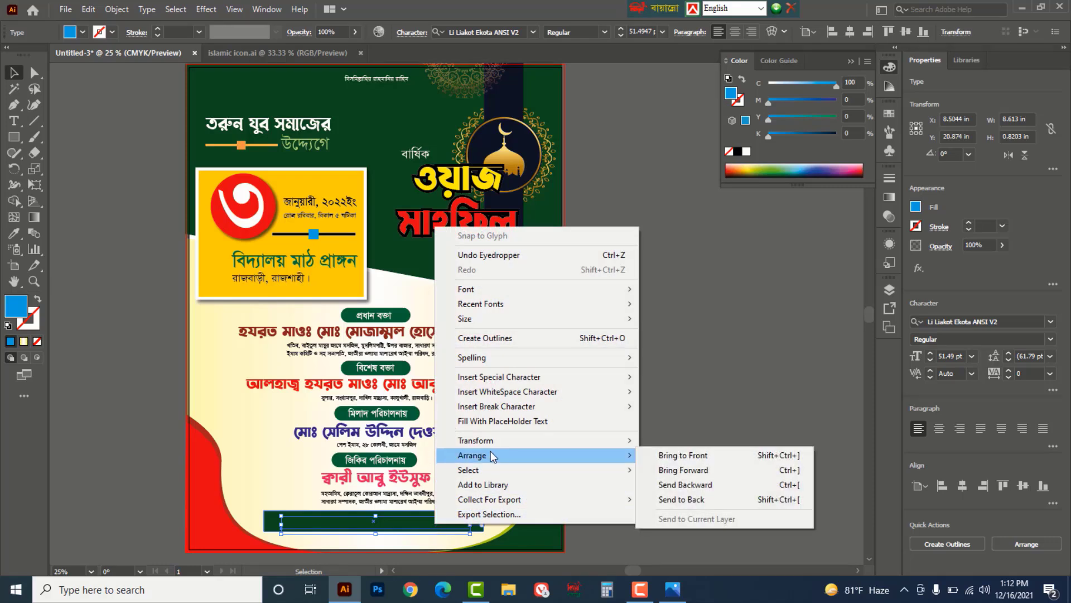
{"action": "left_click", "coordinate": [689, 456]}
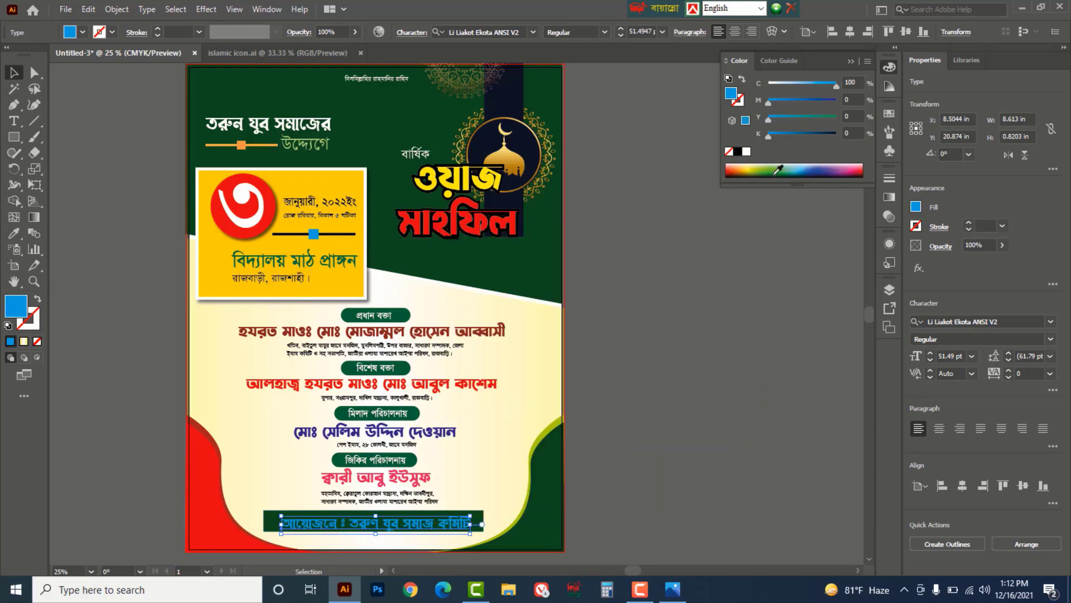
{"action": "left_click", "coordinate": [746, 153]}
- Centre the white footer text within the green bar and view the whole poster
{"action": "left_click", "coordinate": [705, 395]}
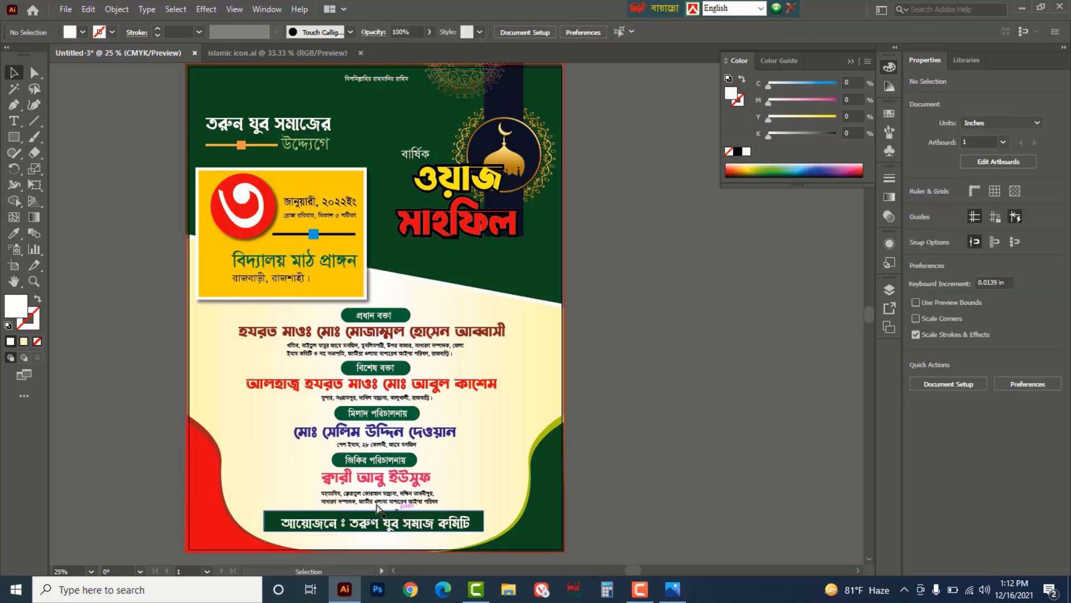
{"action": "scroll", "coordinate": [378, 507], "scroll_direction": "up", "scroll_amount": 2}
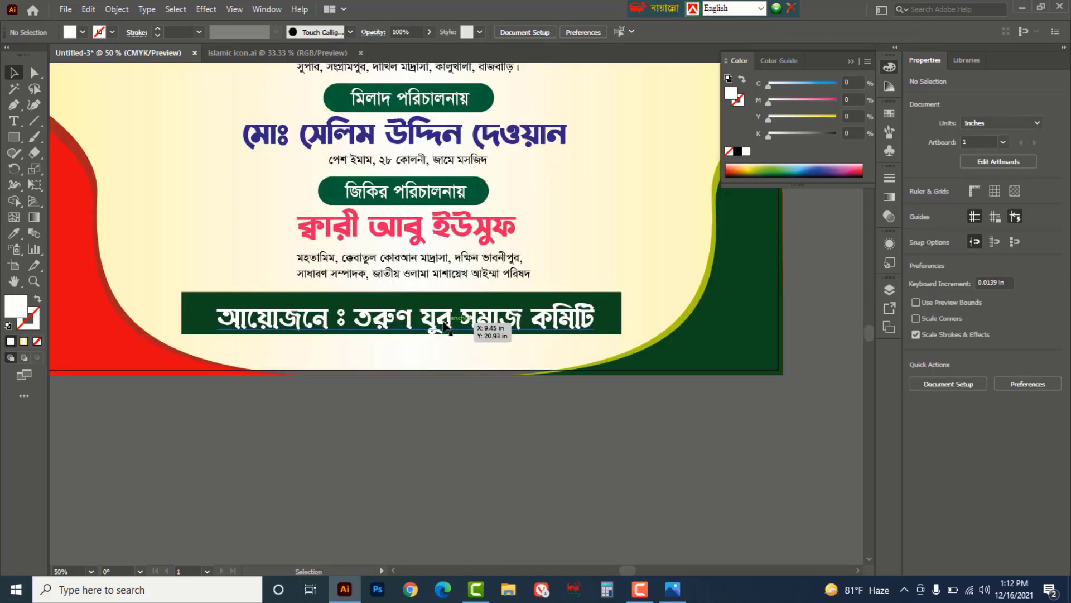
{"action": "left_click_drag", "start_coordinate": [447, 327], "coordinate": [436, 318]}
{"action": "left_click", "coordinate": [527, 471]}
{"action": "key", "text": "ctrl+space"}
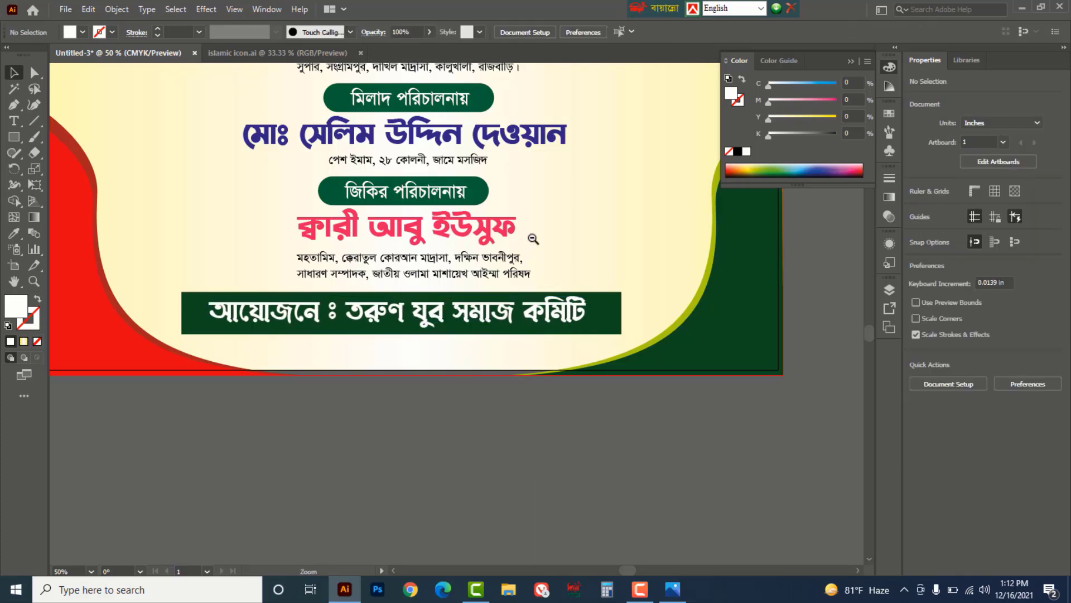
{"action": "scroll", "coordinate": [533, 239], "scroll_direction": "down", "scroll_amount": 2}
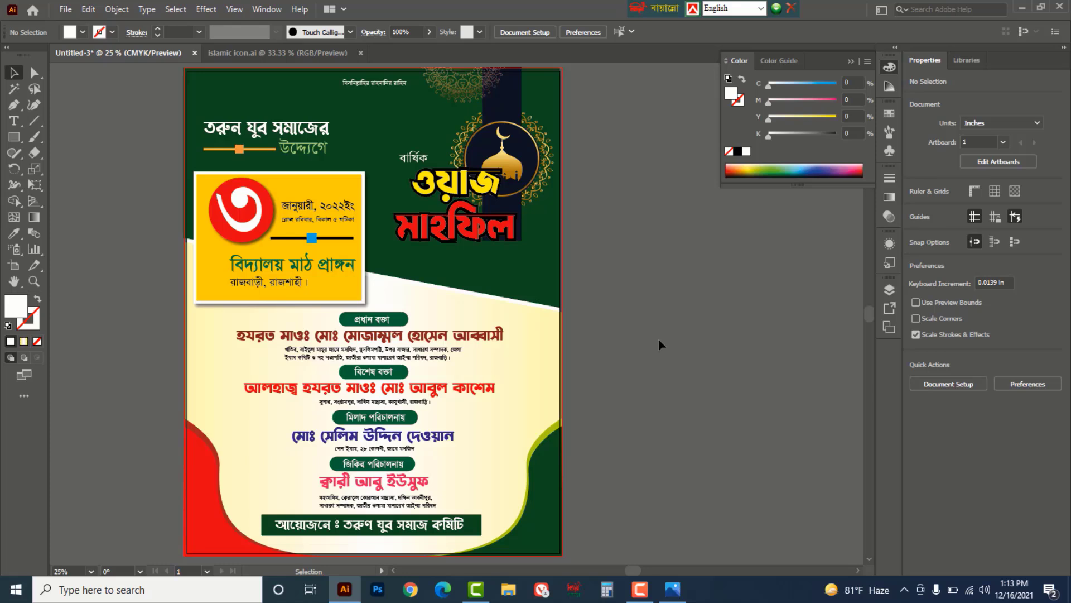